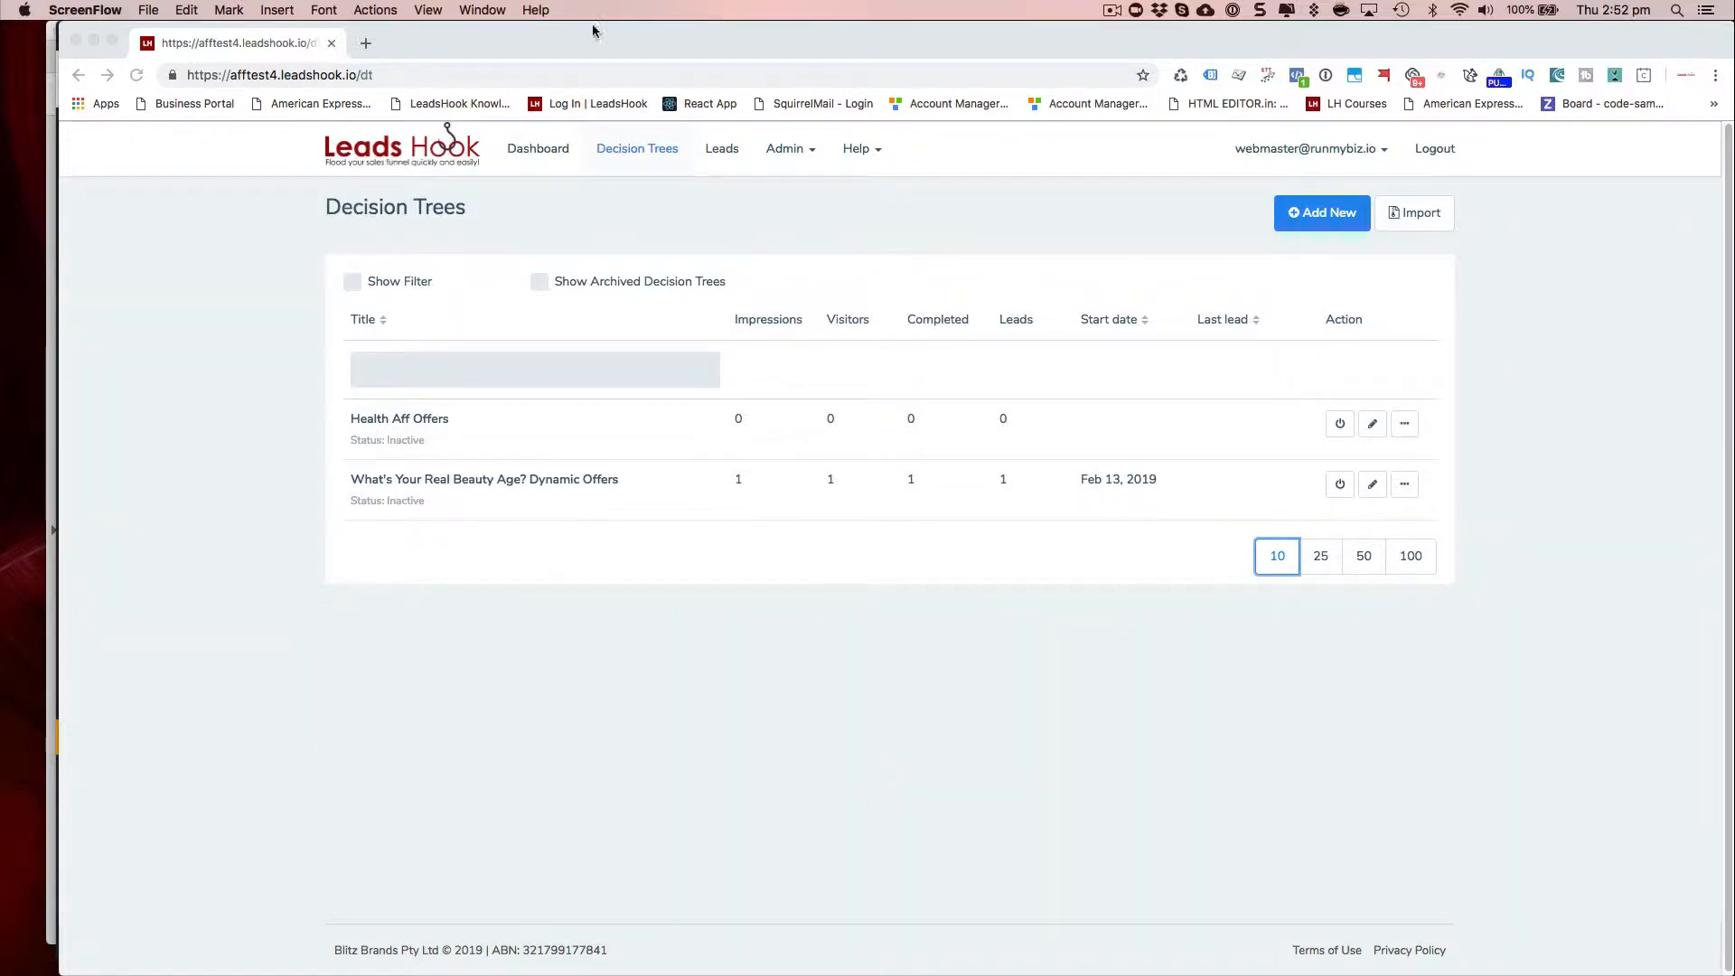
# Create a decision tree from scratch named "Number & Calculation - Sum+ Feature" and save it.
pyautogui.click(640, 156)
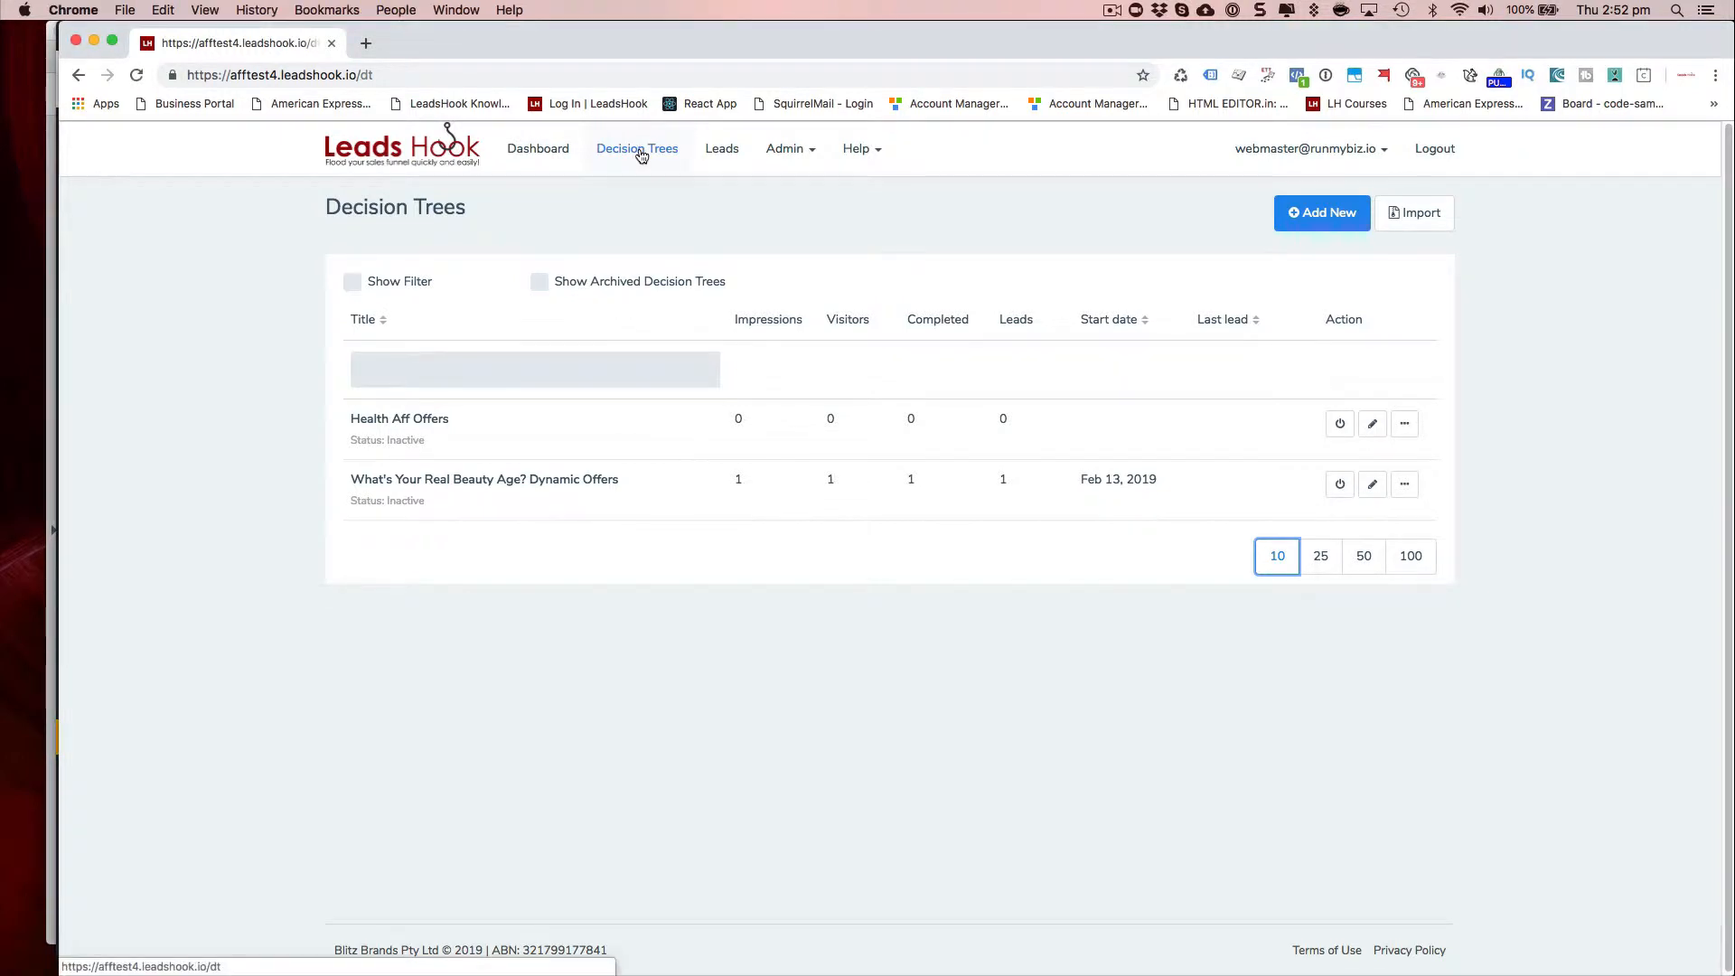
pyautogui.click(1340, 223)
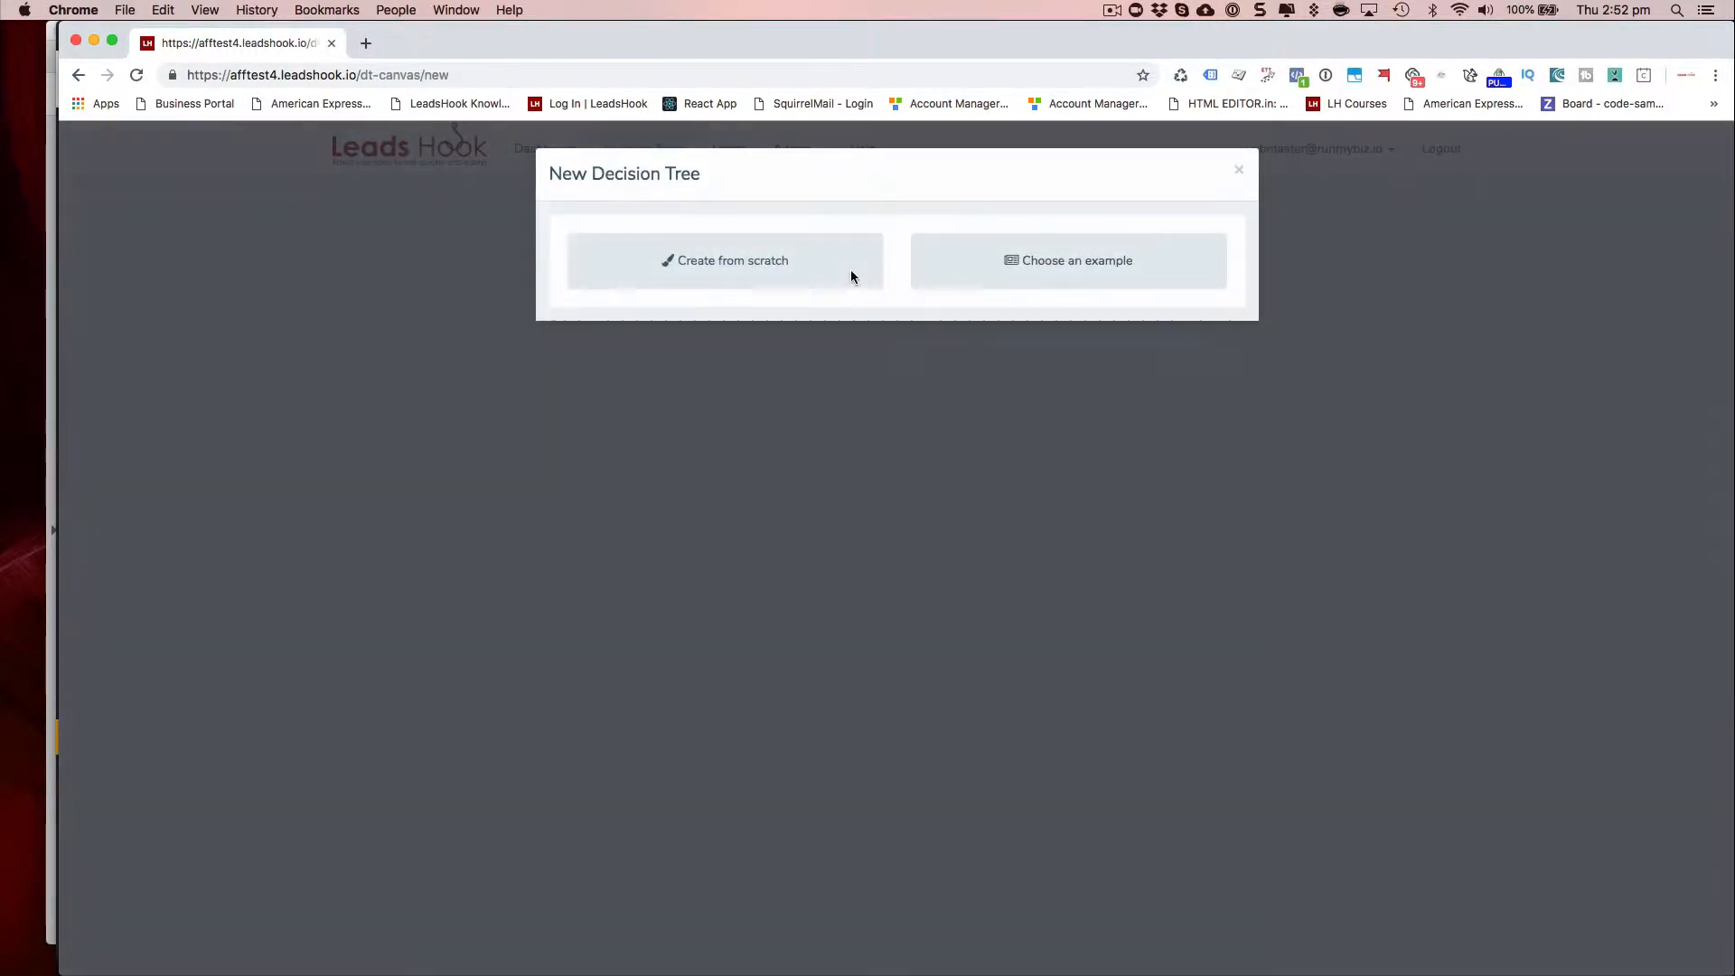
pyautogui.click(816, 266)
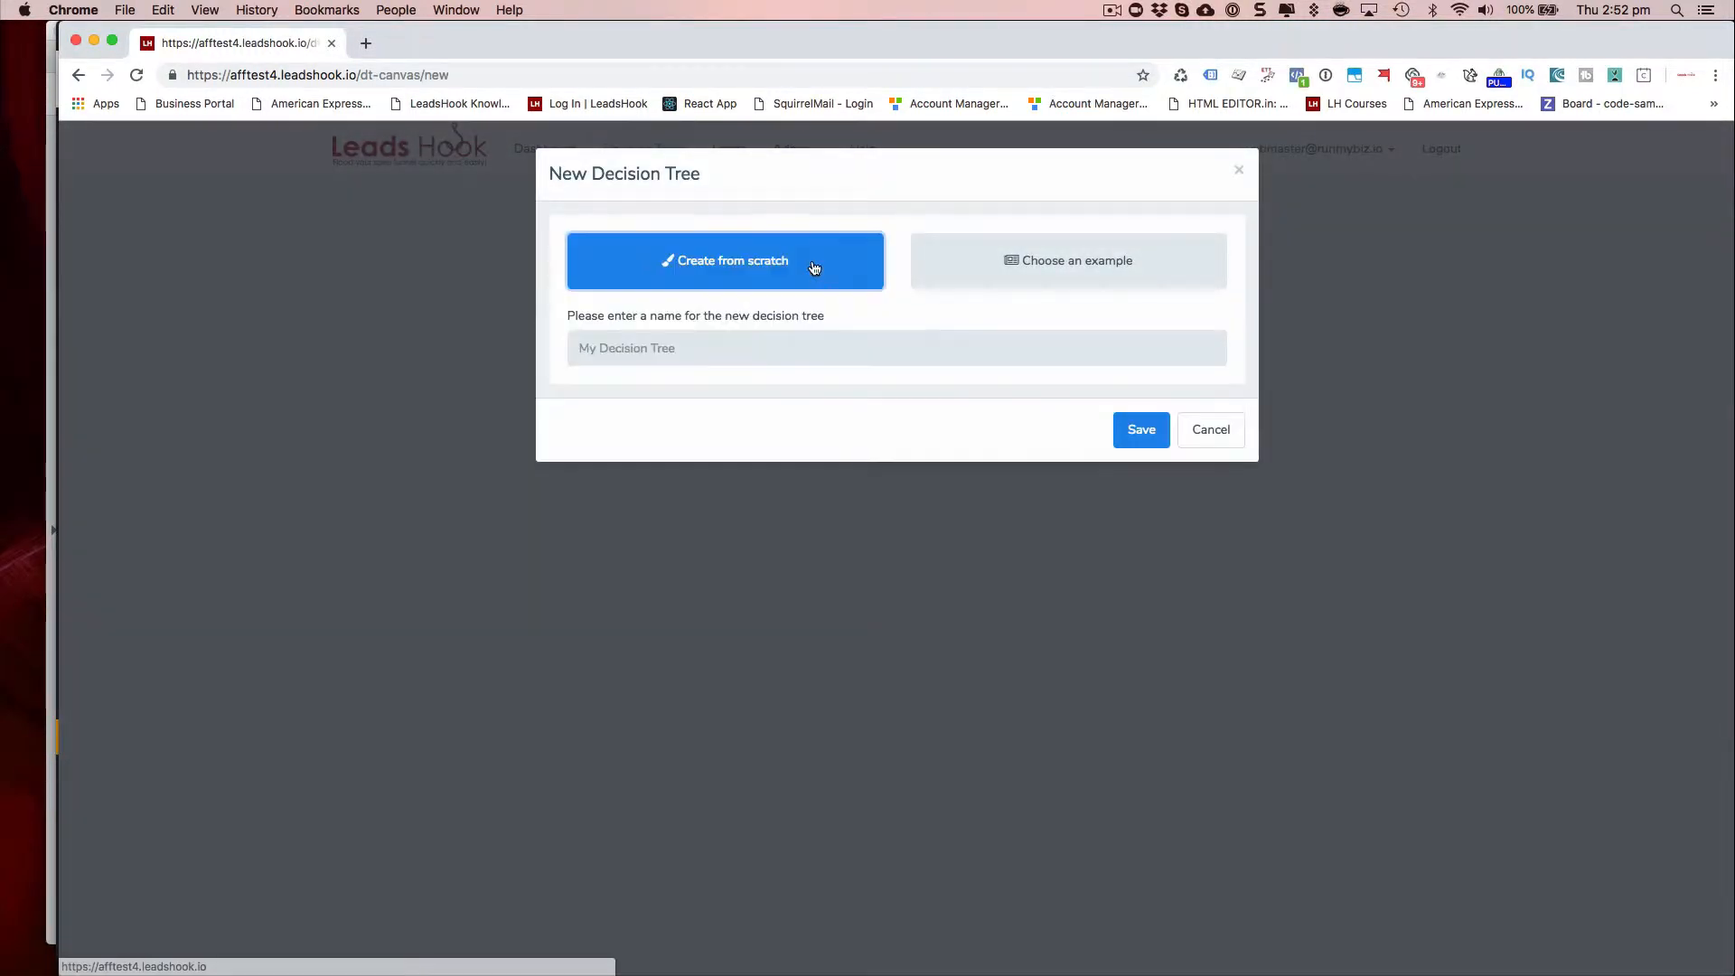
pyautogui.click(798, 343)
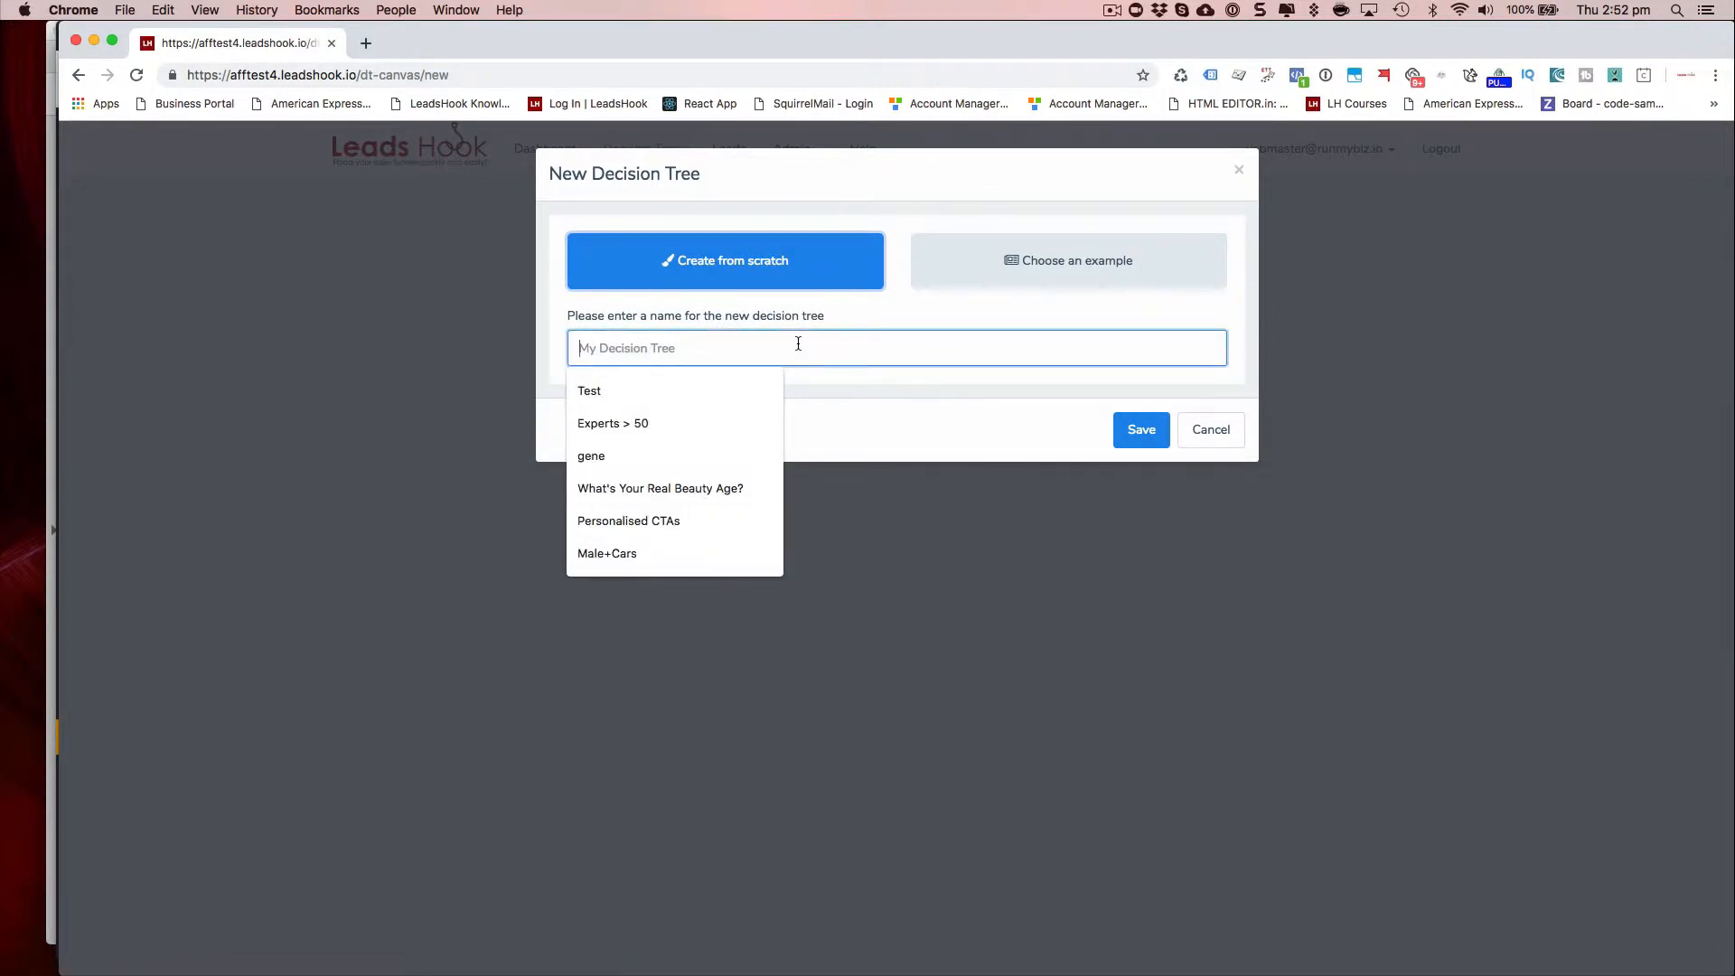
pyautogui.write('Number')
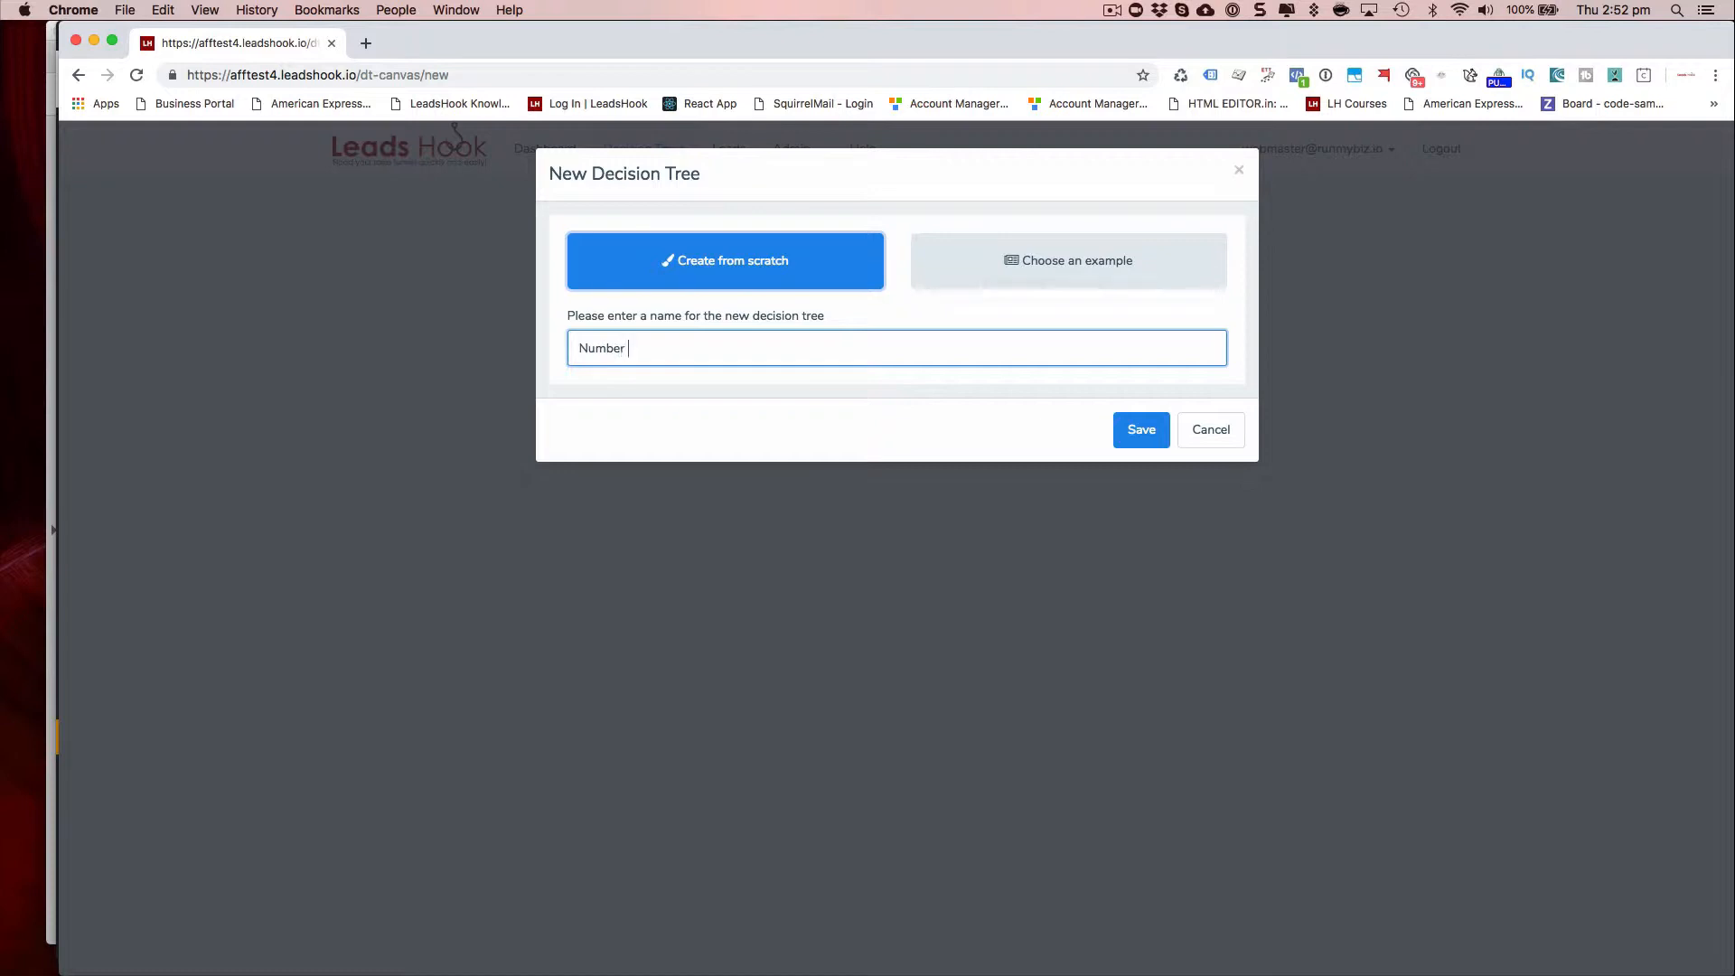
pyautogui.write(' & Calc')
pyautogui.write('ulation')
pyautogui.write(' +')
pyautogui.write(' Sum+')
pyautogui.write(' Fe')
pyautogui.write('ature')
pyautogui.press('Return')
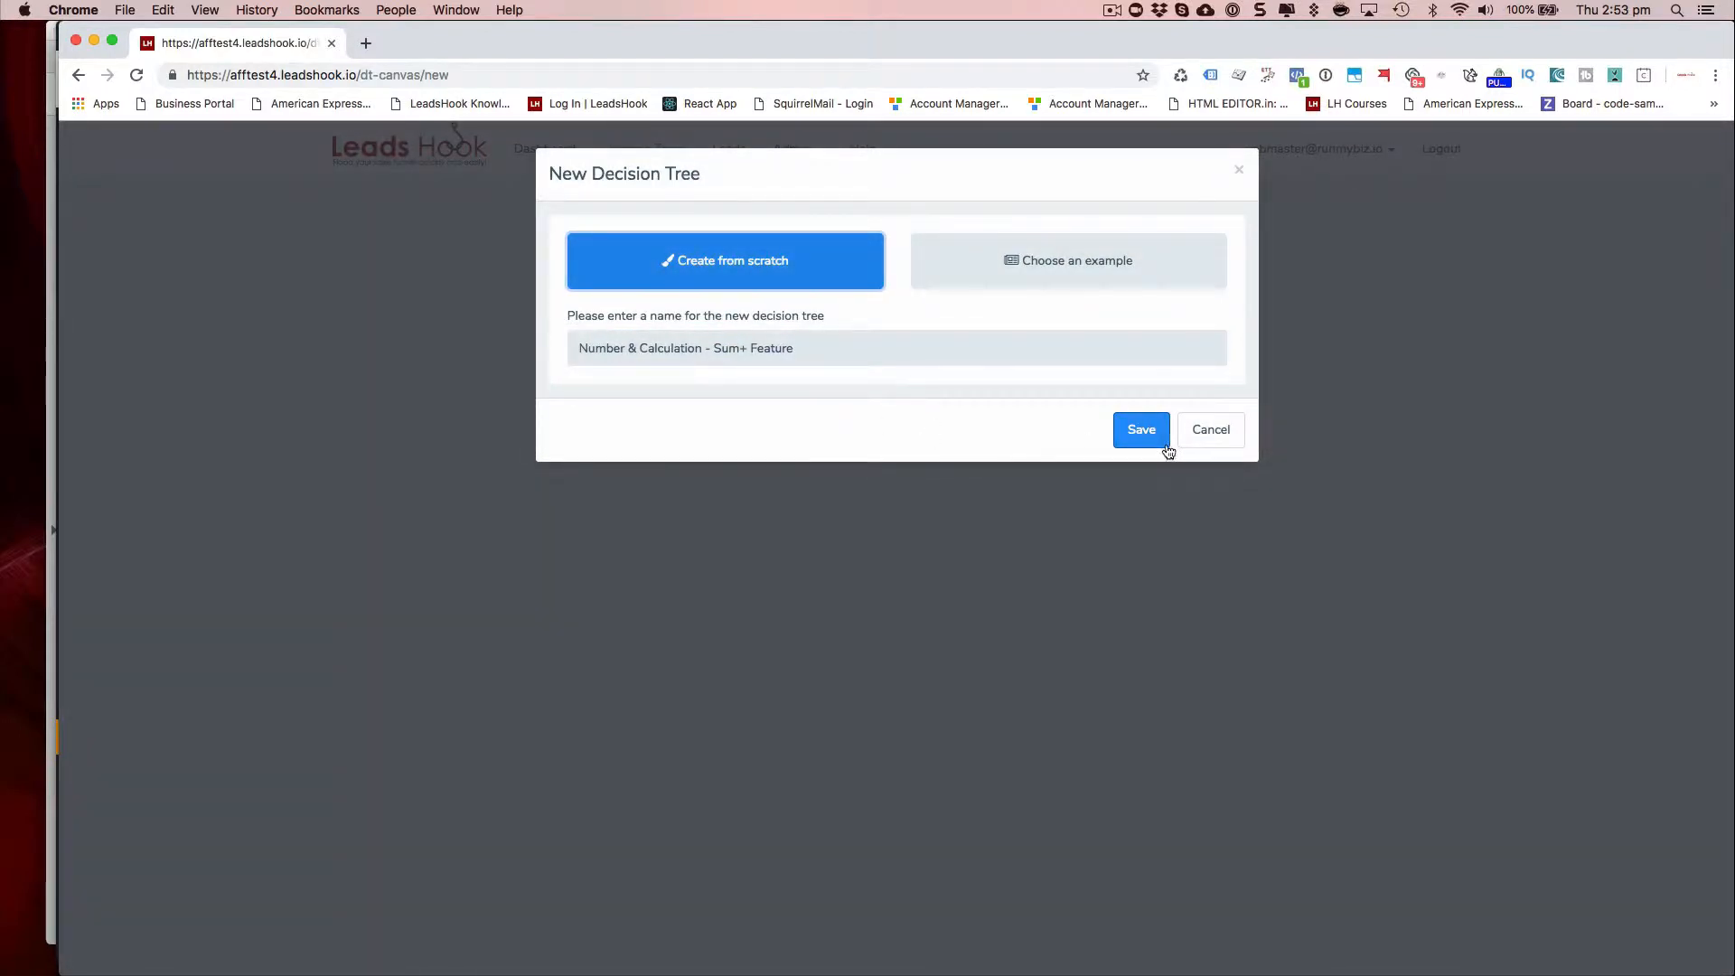
pyautogui.click(1143, 432)
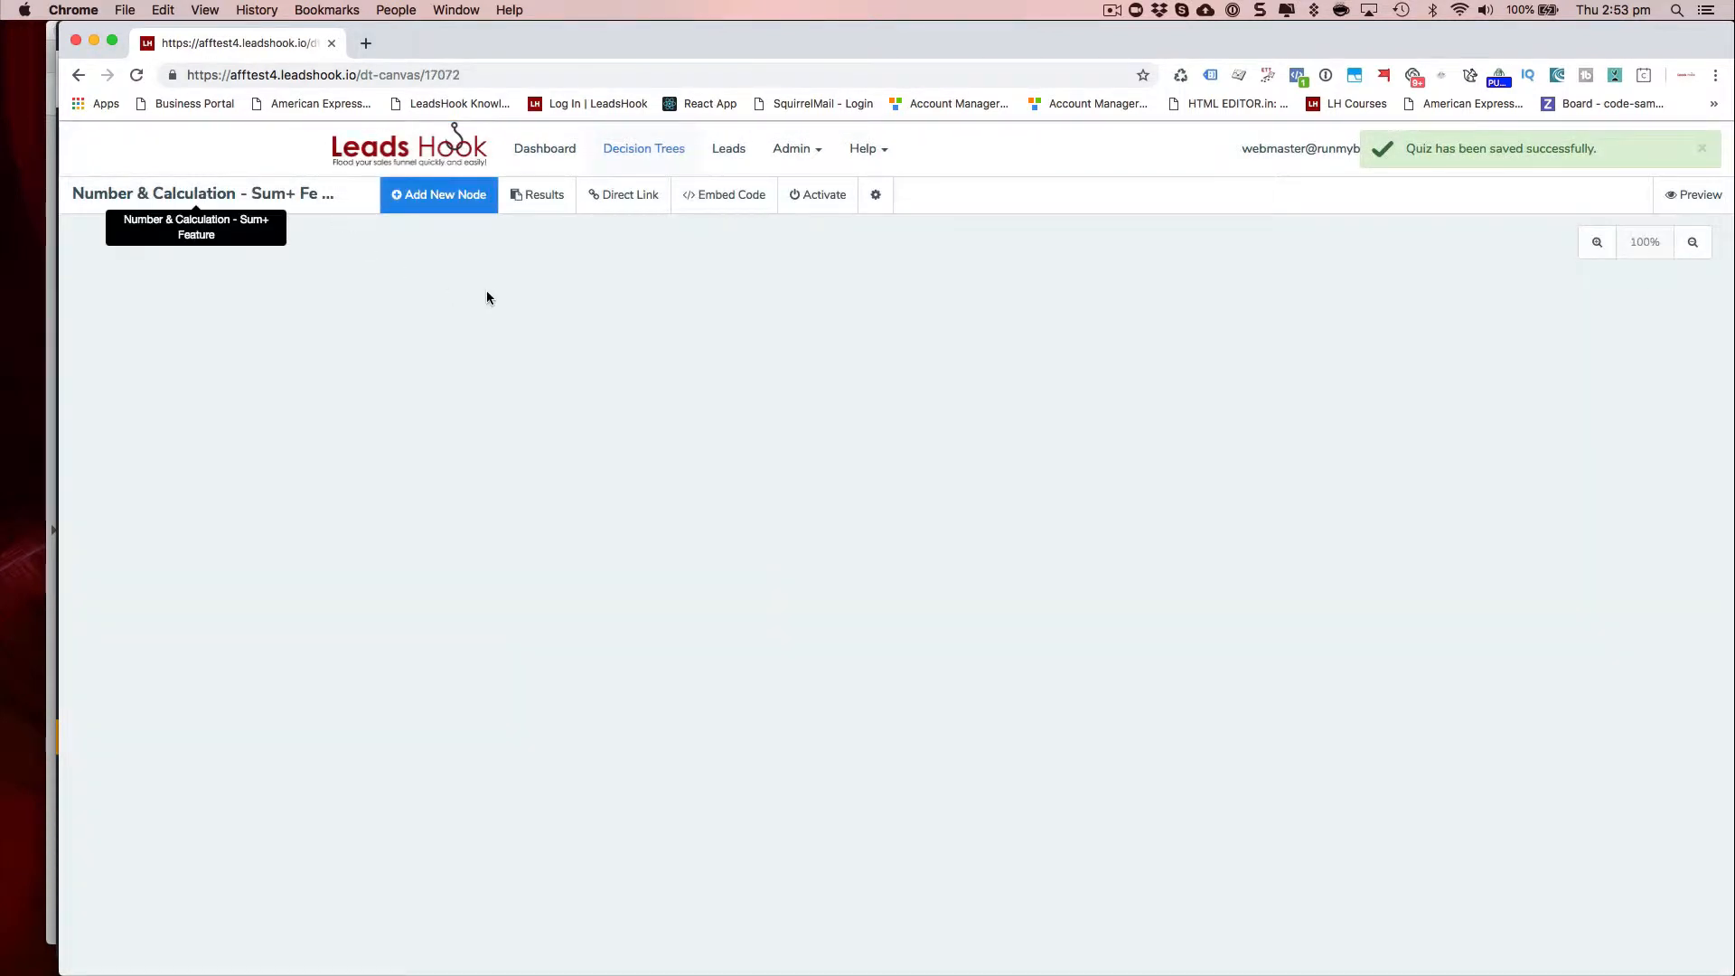
# Add a blank question node to the decision tree canvas.
pyautogui.click(446, 198)
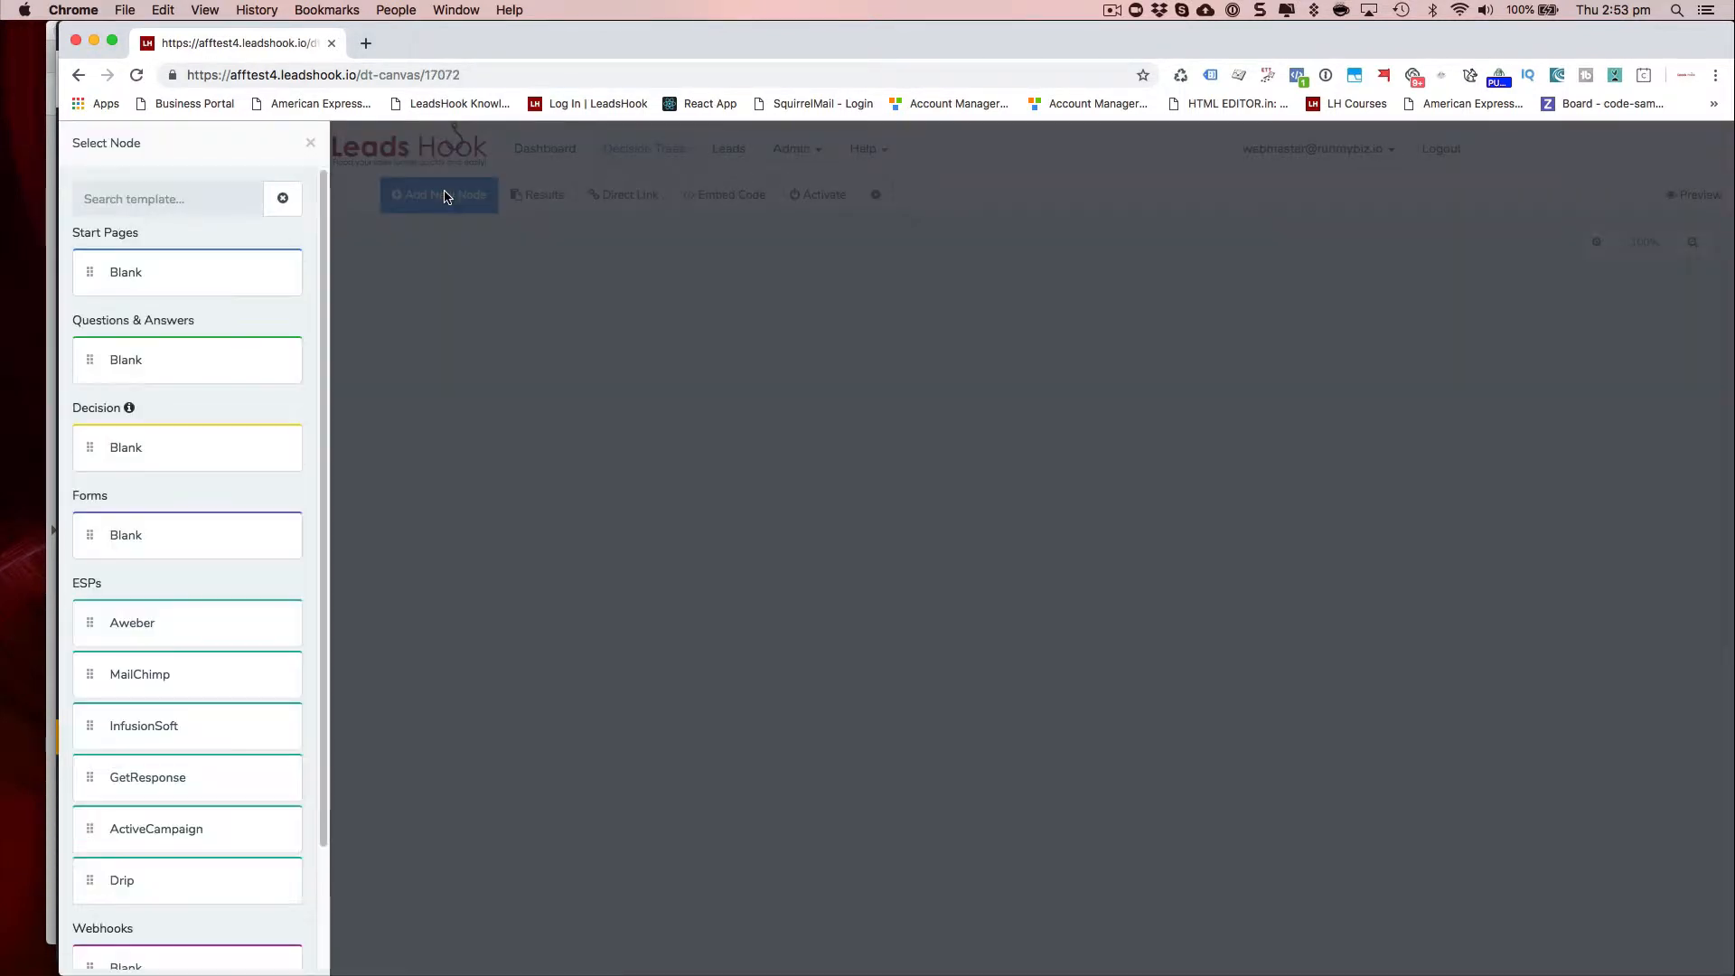
pyautogui.moveTo(859, 426); pyautogui.dragTo(841, 376)
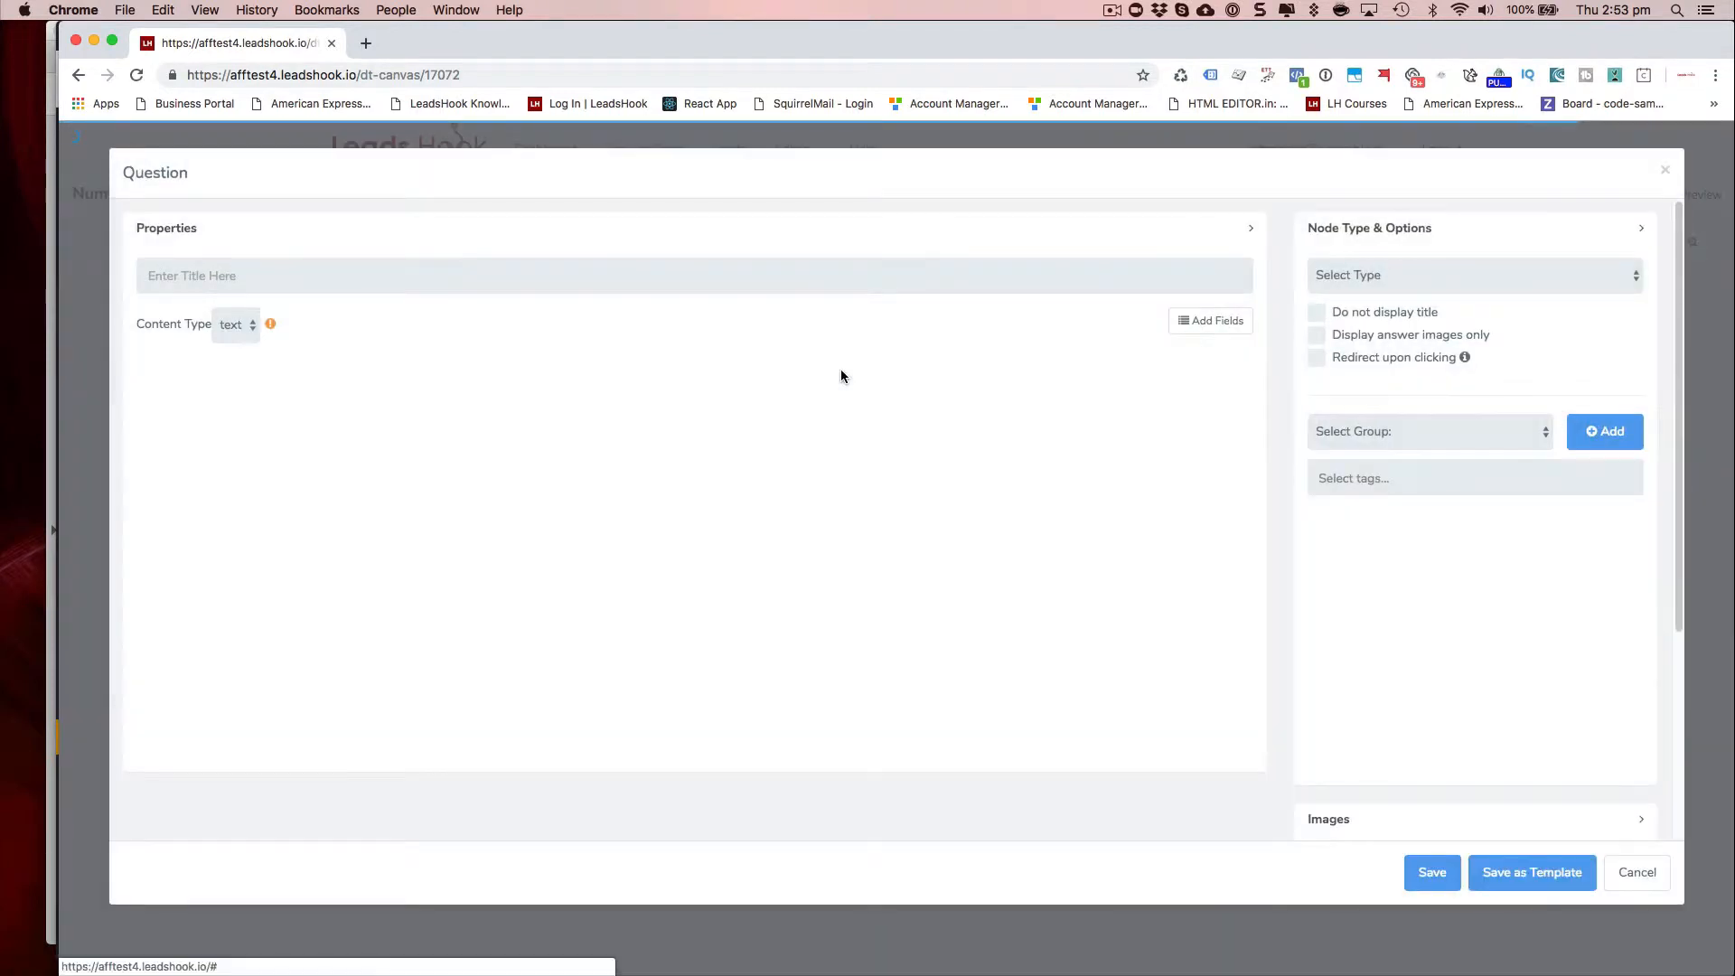
pyautogui.click(665, 282)
pyautogui.write('Ple')
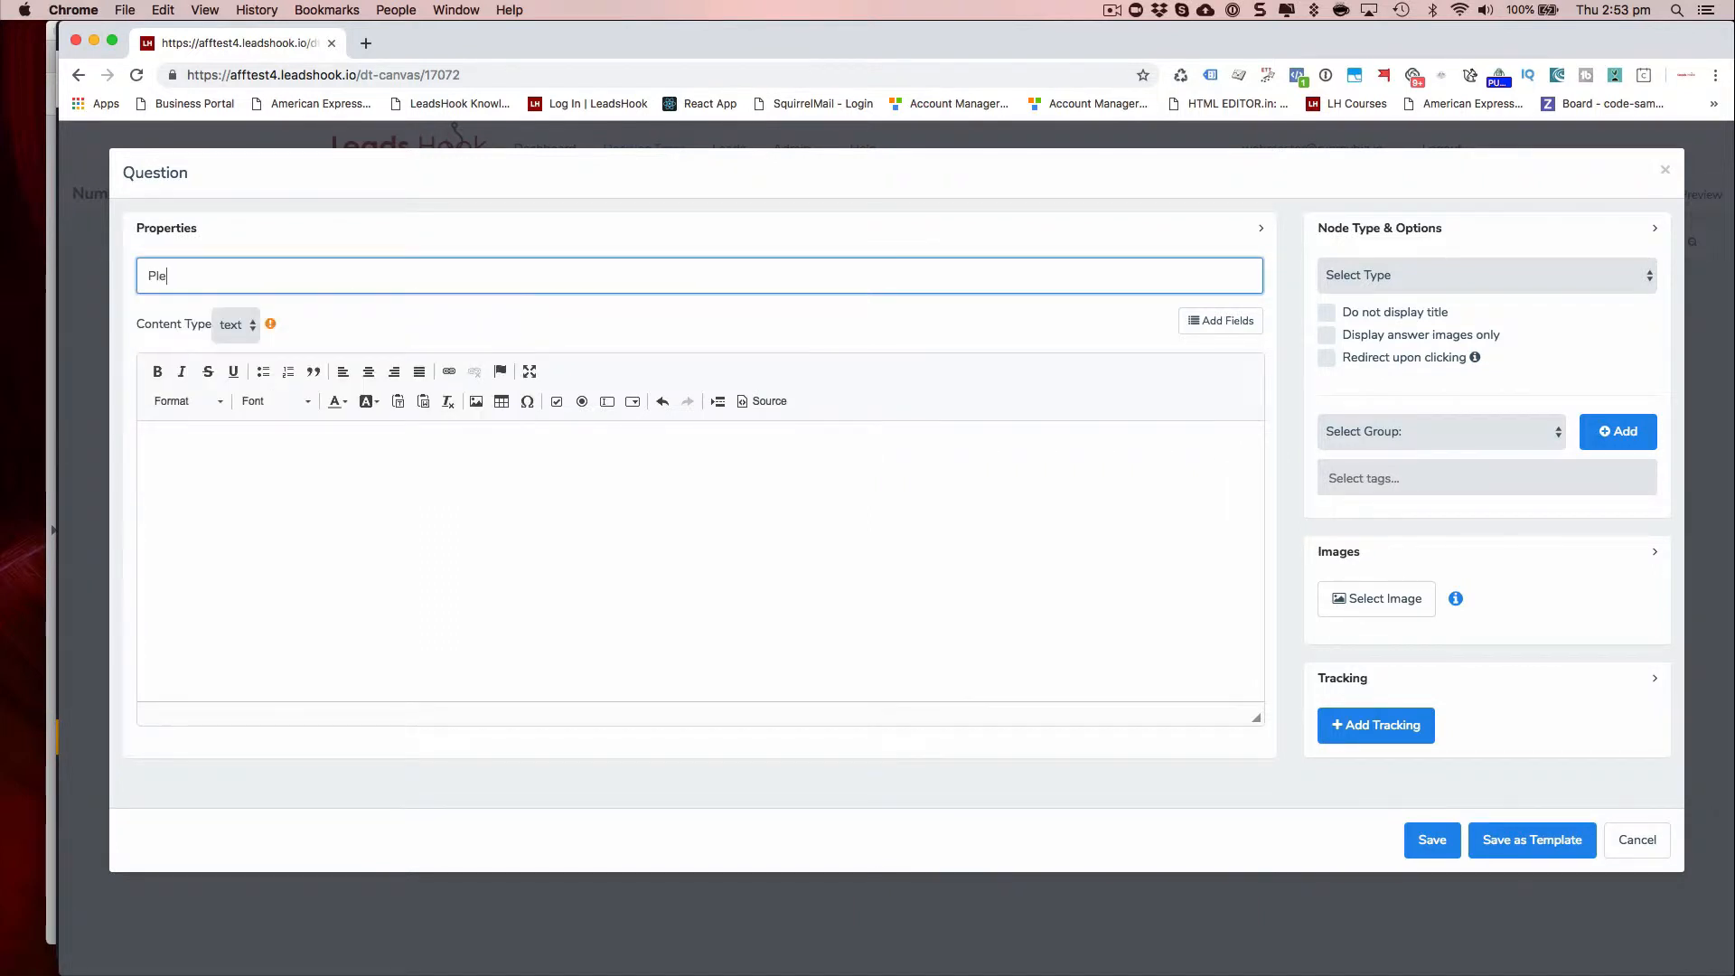
pyautogui.write('ase st')
pyautogui.press('BackSpace')
pyautogui.press('BackSpace')
pyautogui.press('BackSpace')
pyautogui.press('BackSpace')
pyautogui.press('BackSpace')
pyautogui.press('BackSpace')
pyautogui.press('BackSpace')
pyautogui.press('BackSpace')
pyautogui.press('BackSpace')
# Title the question "How many clients does a business need?" and set its type to Multiple choice.
pyautogui.write('How man')
pyautogui.write('y s')
pyautogui.press('BackSpace')
pyautogui.write('cli')
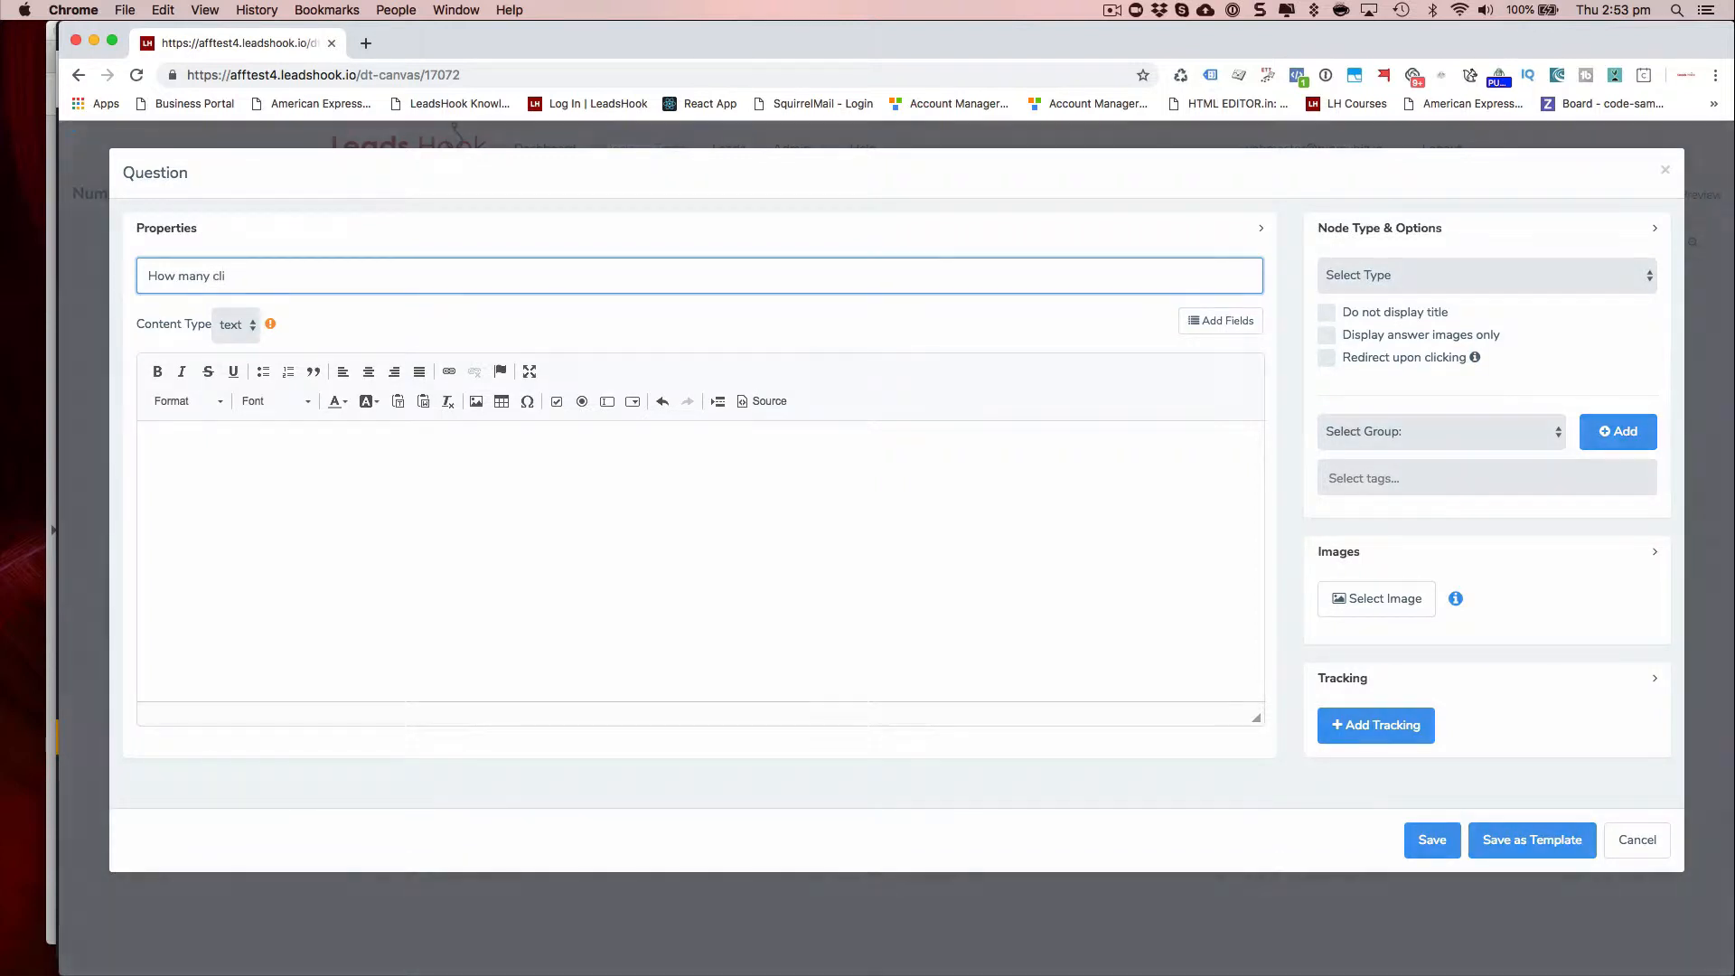
pyautogui.write('ents do')
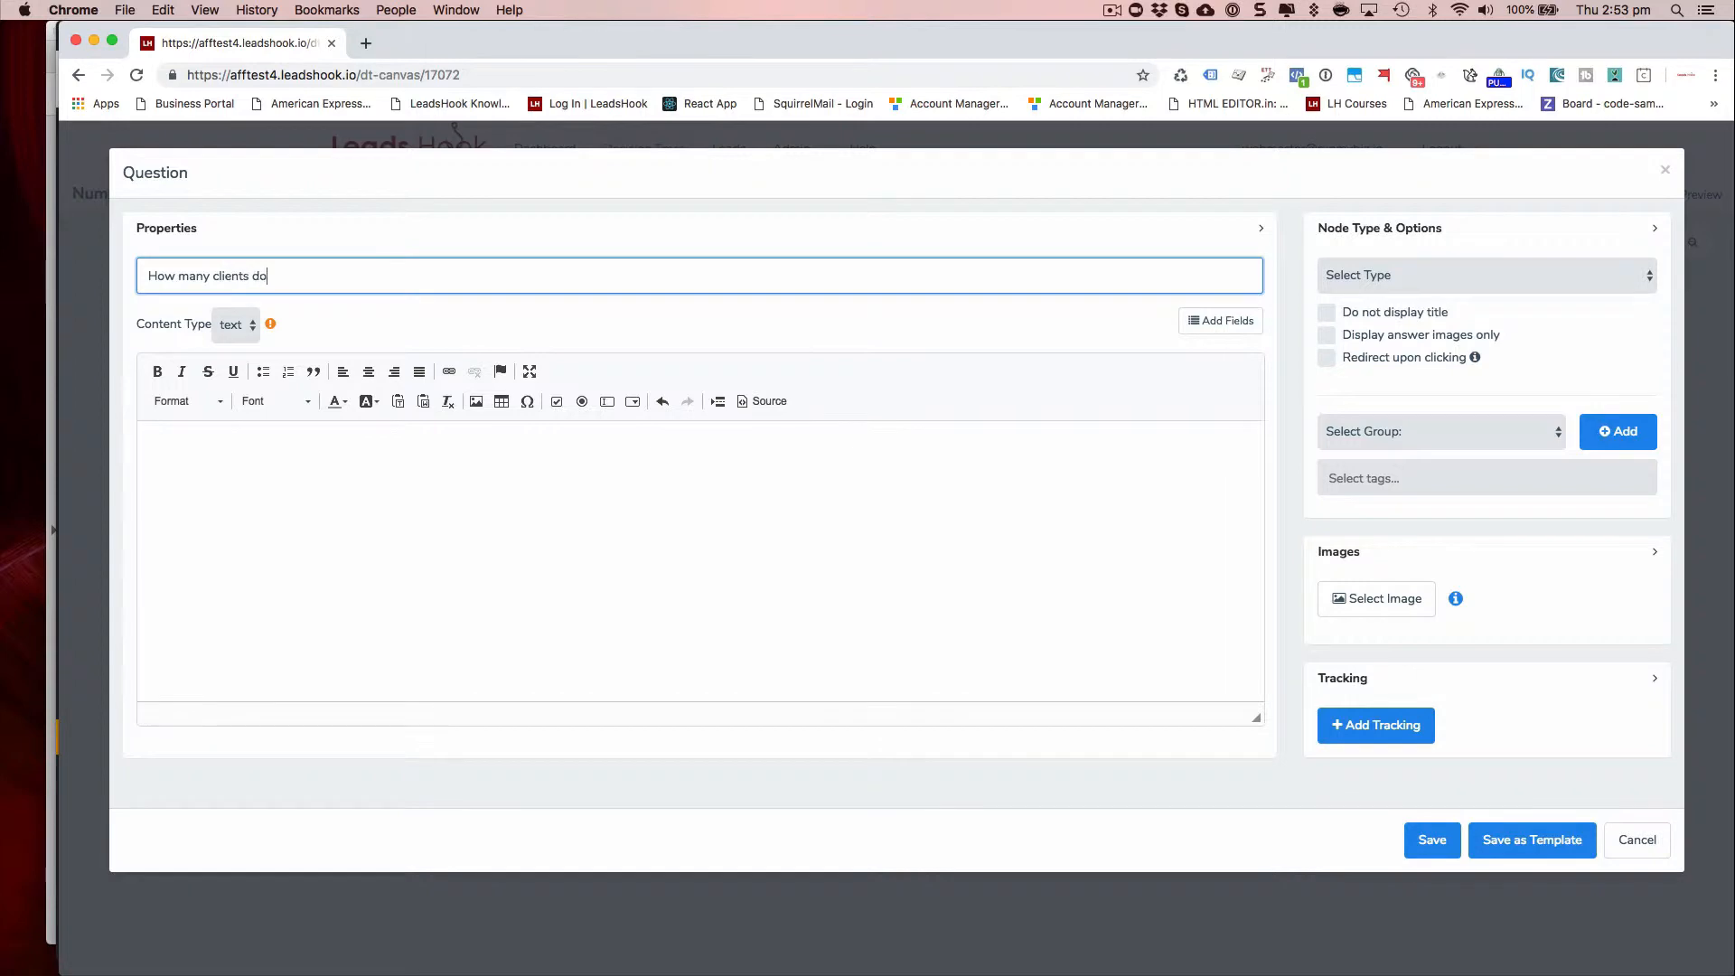
pyautogui.write('es a business nedd?')
pyautogui.press('BackSpace')
pyautogui.press('BackSpace')
pyautogui.press('BackSpace')
pyautogui.write('ed?')
pyautogui.click(1373, 276)
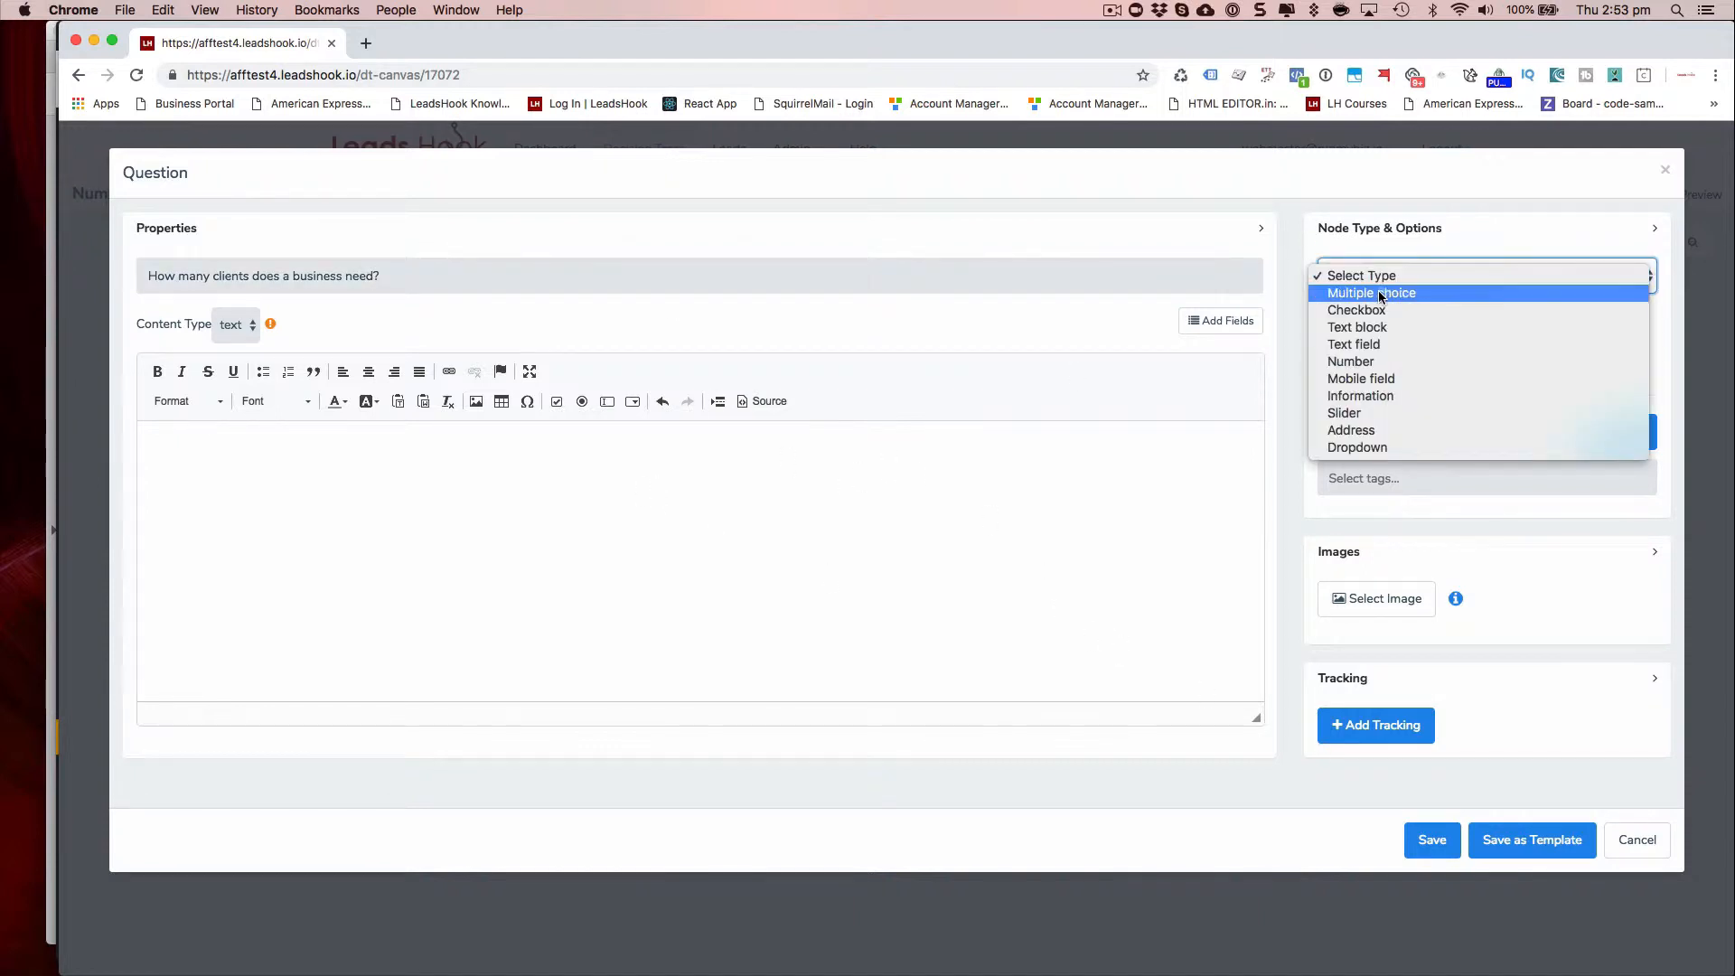
pyautogui.click(1380, 294)
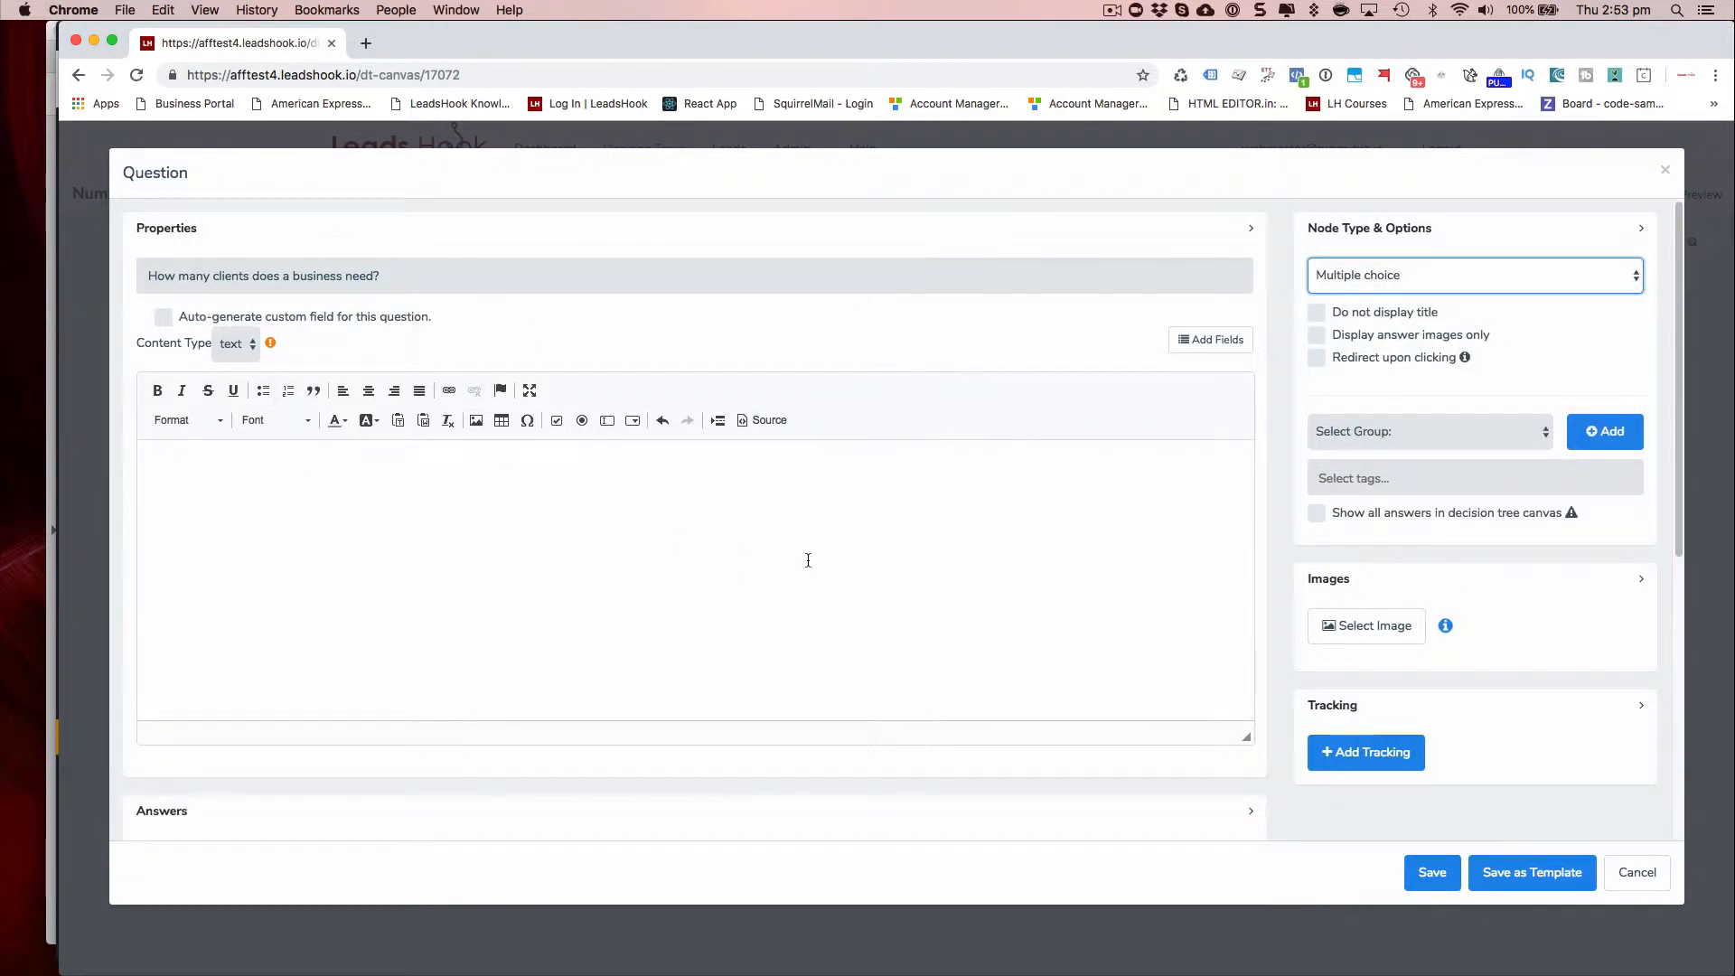
# Enter 1 as the question's first answer and add a second answer, 2.
pyautogui.scroll(-5, 781, 528)
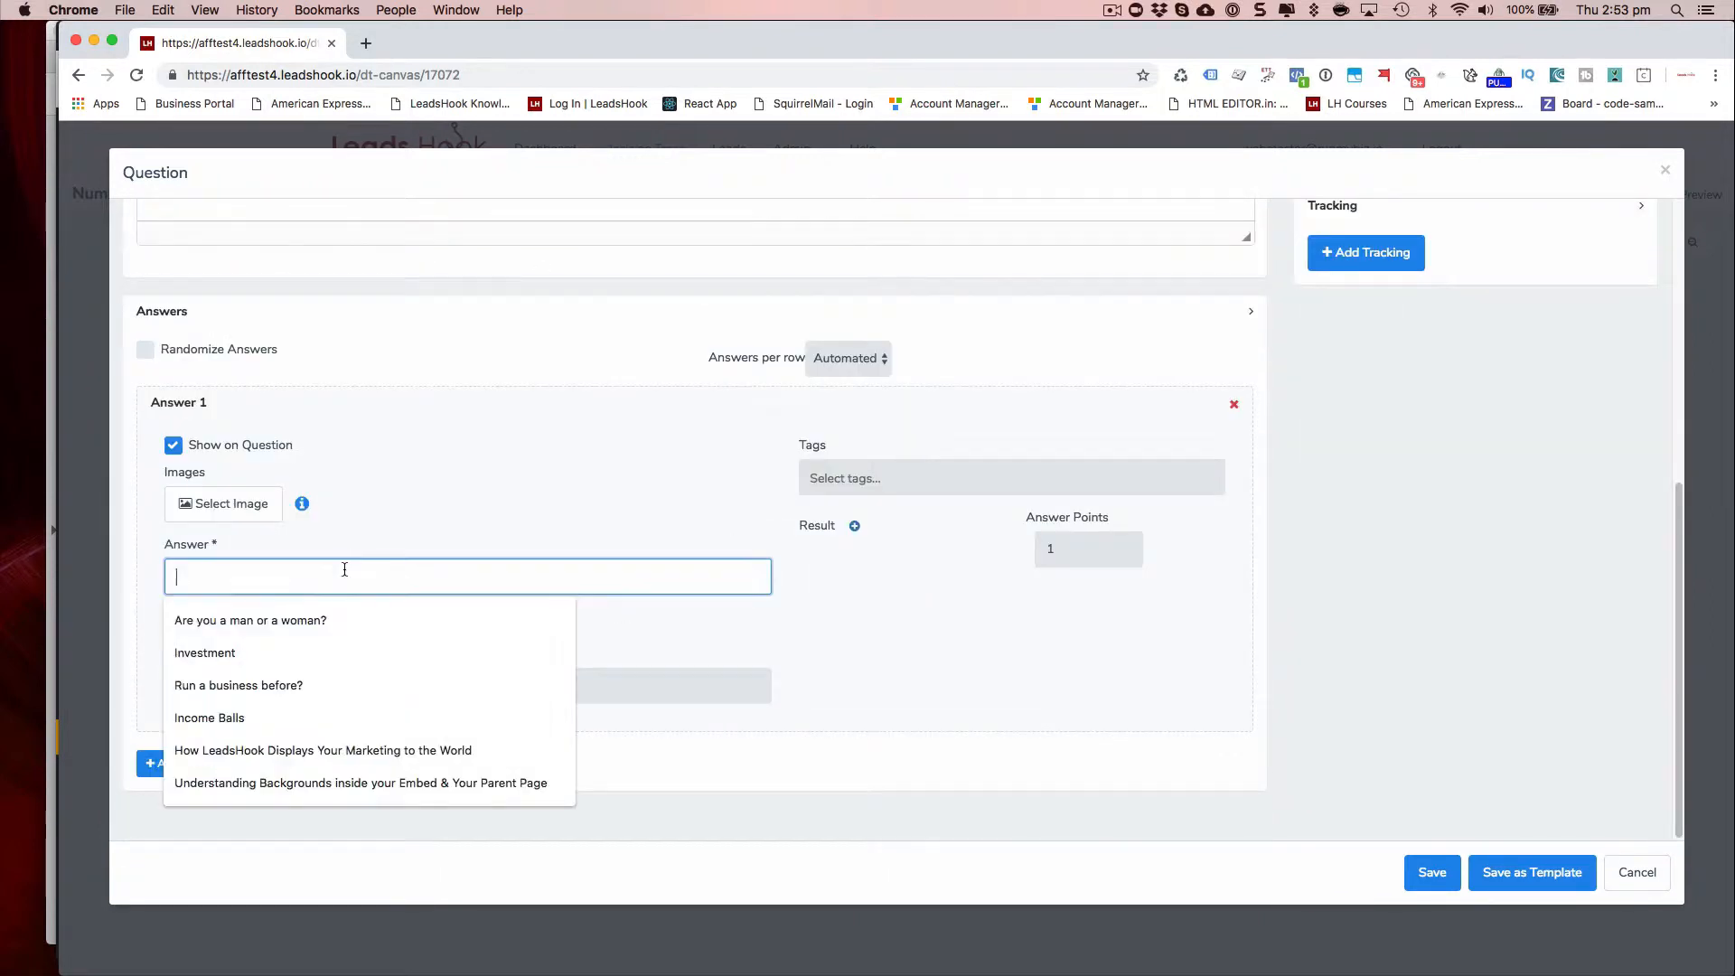
pyautogui.click(345, 569)
pyautogui.write('1')
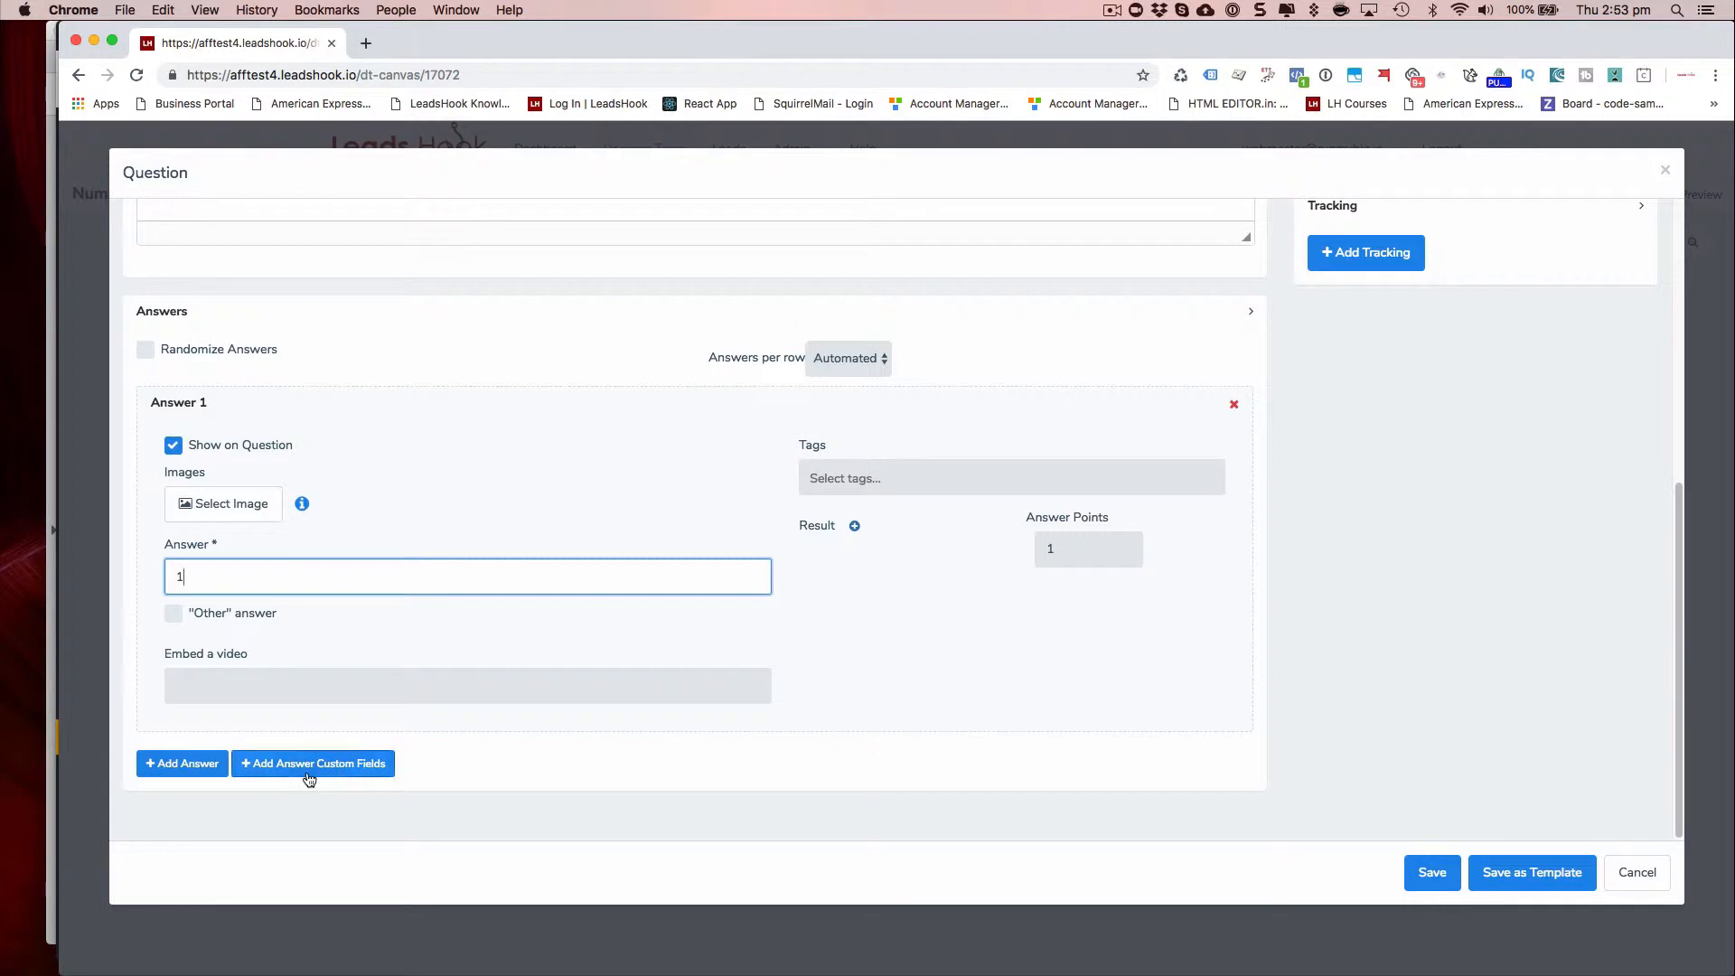
pyautogui.click(176, 764)
pyautogui.scroll(-5, 443, 630)
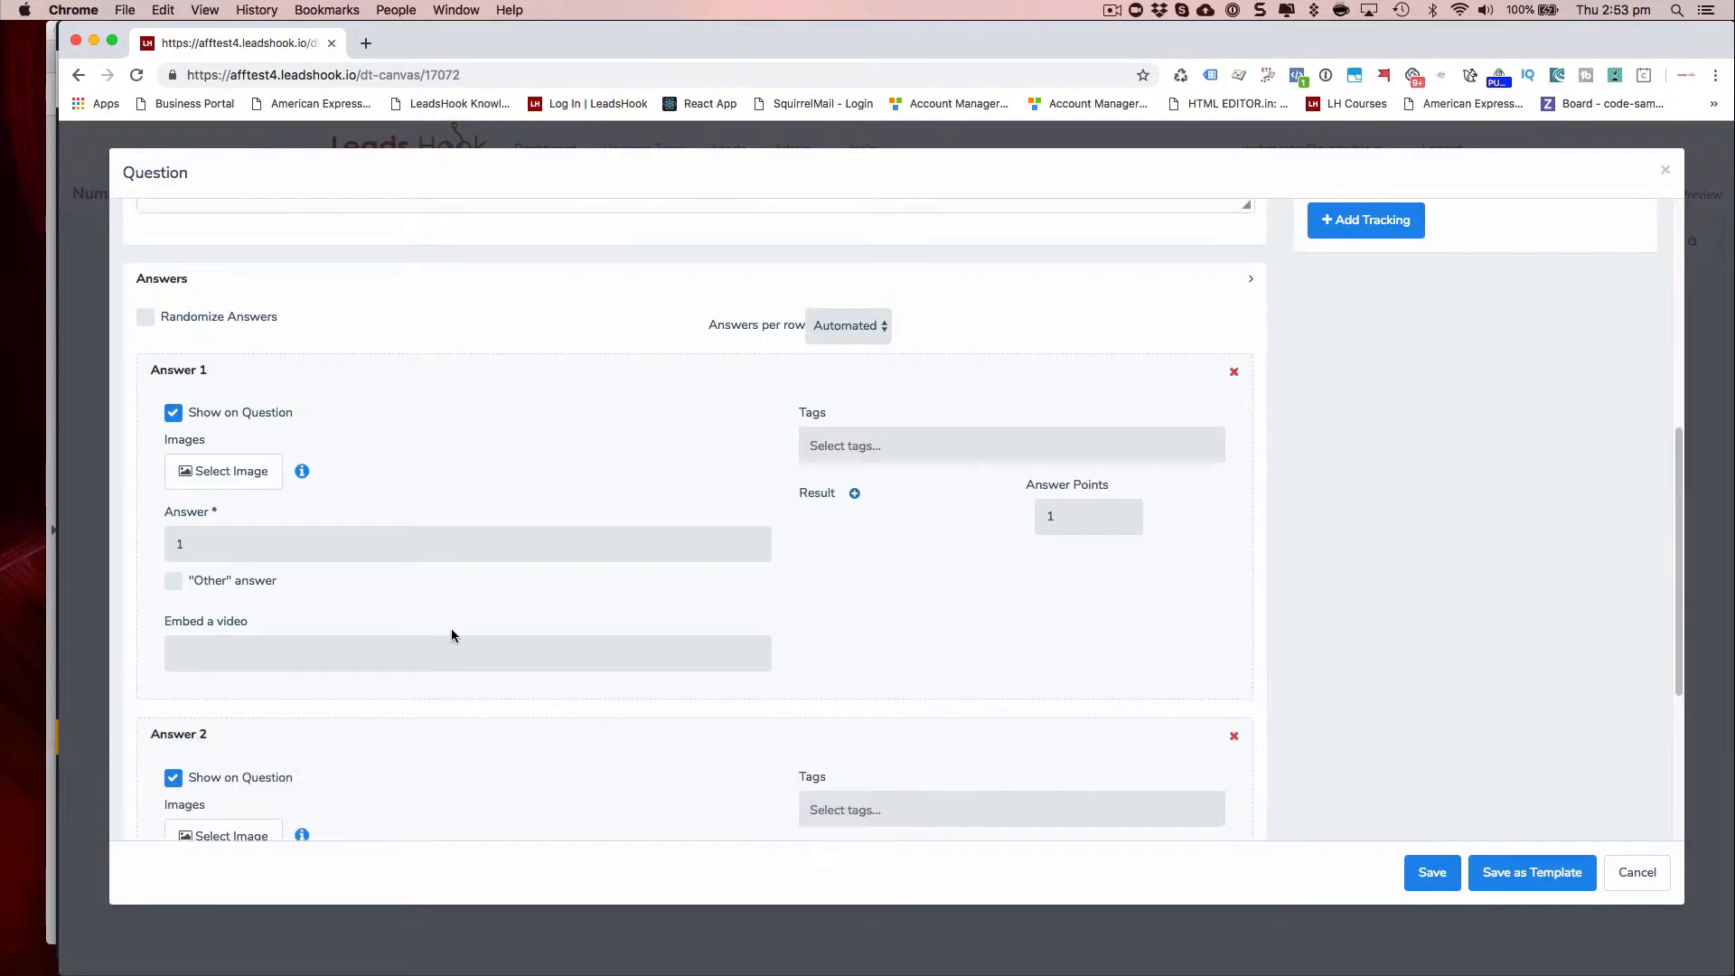
pyautogui.click(329, 651)
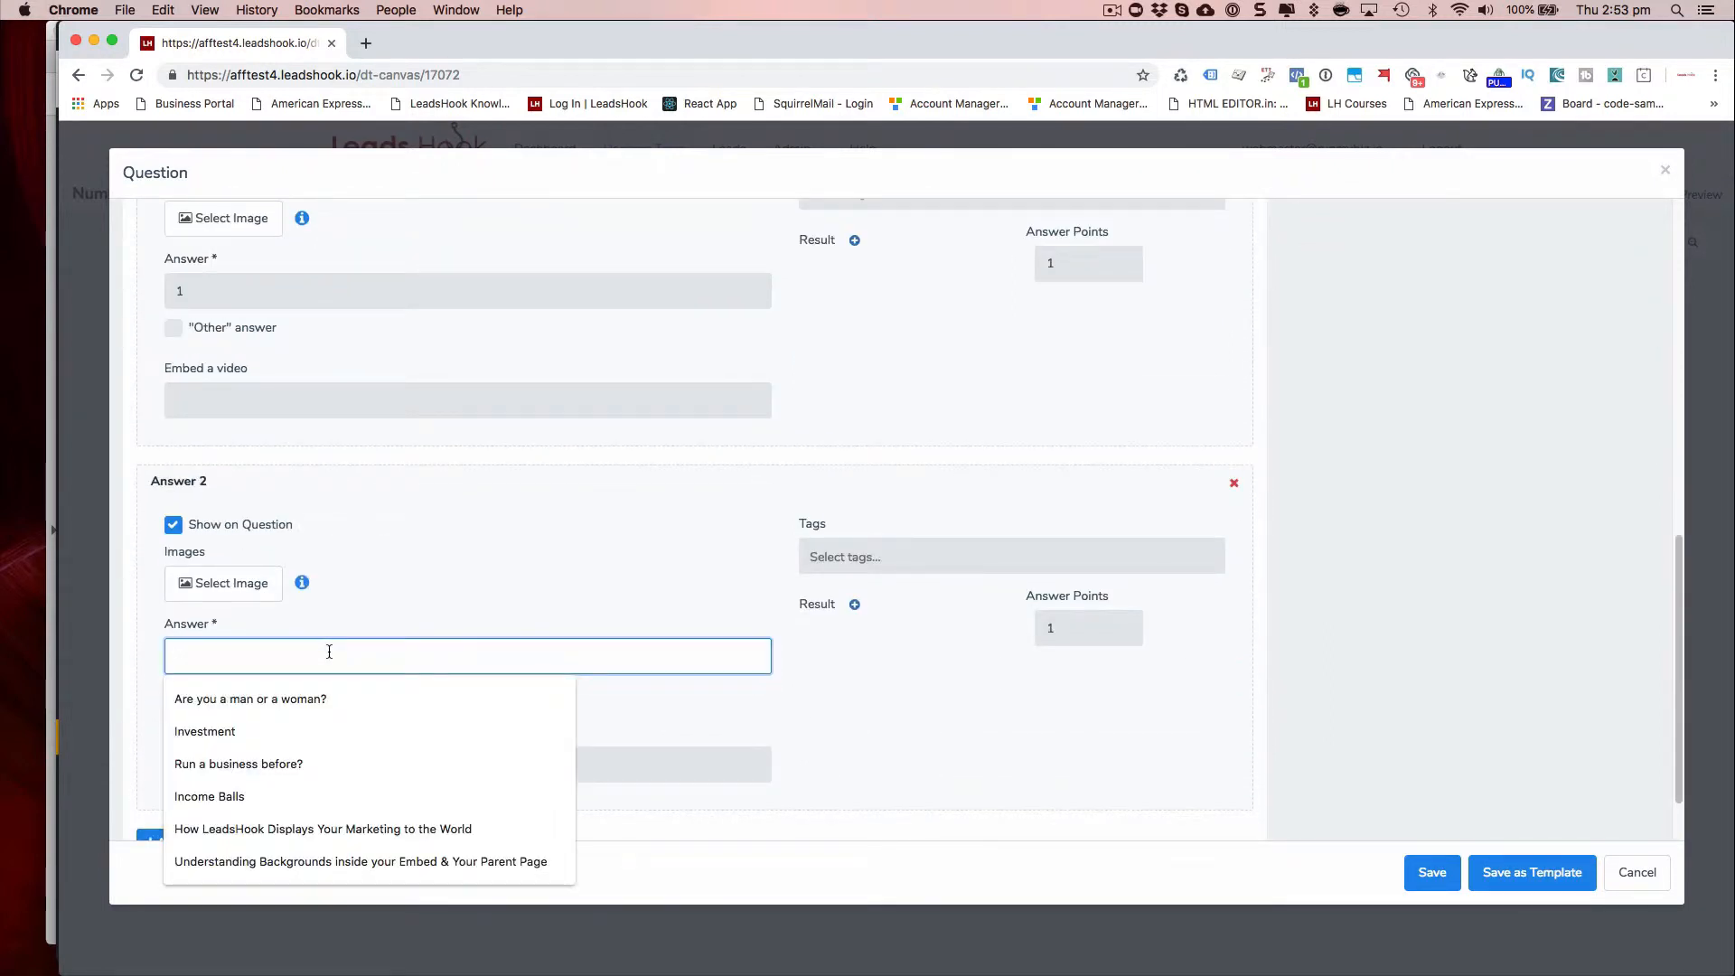
pyautogui.write('2')
# Add a third answer, 3+, and save the question.
pyautogui.click(134, 754)
pyautogui.scroll(-2, 190, 789)
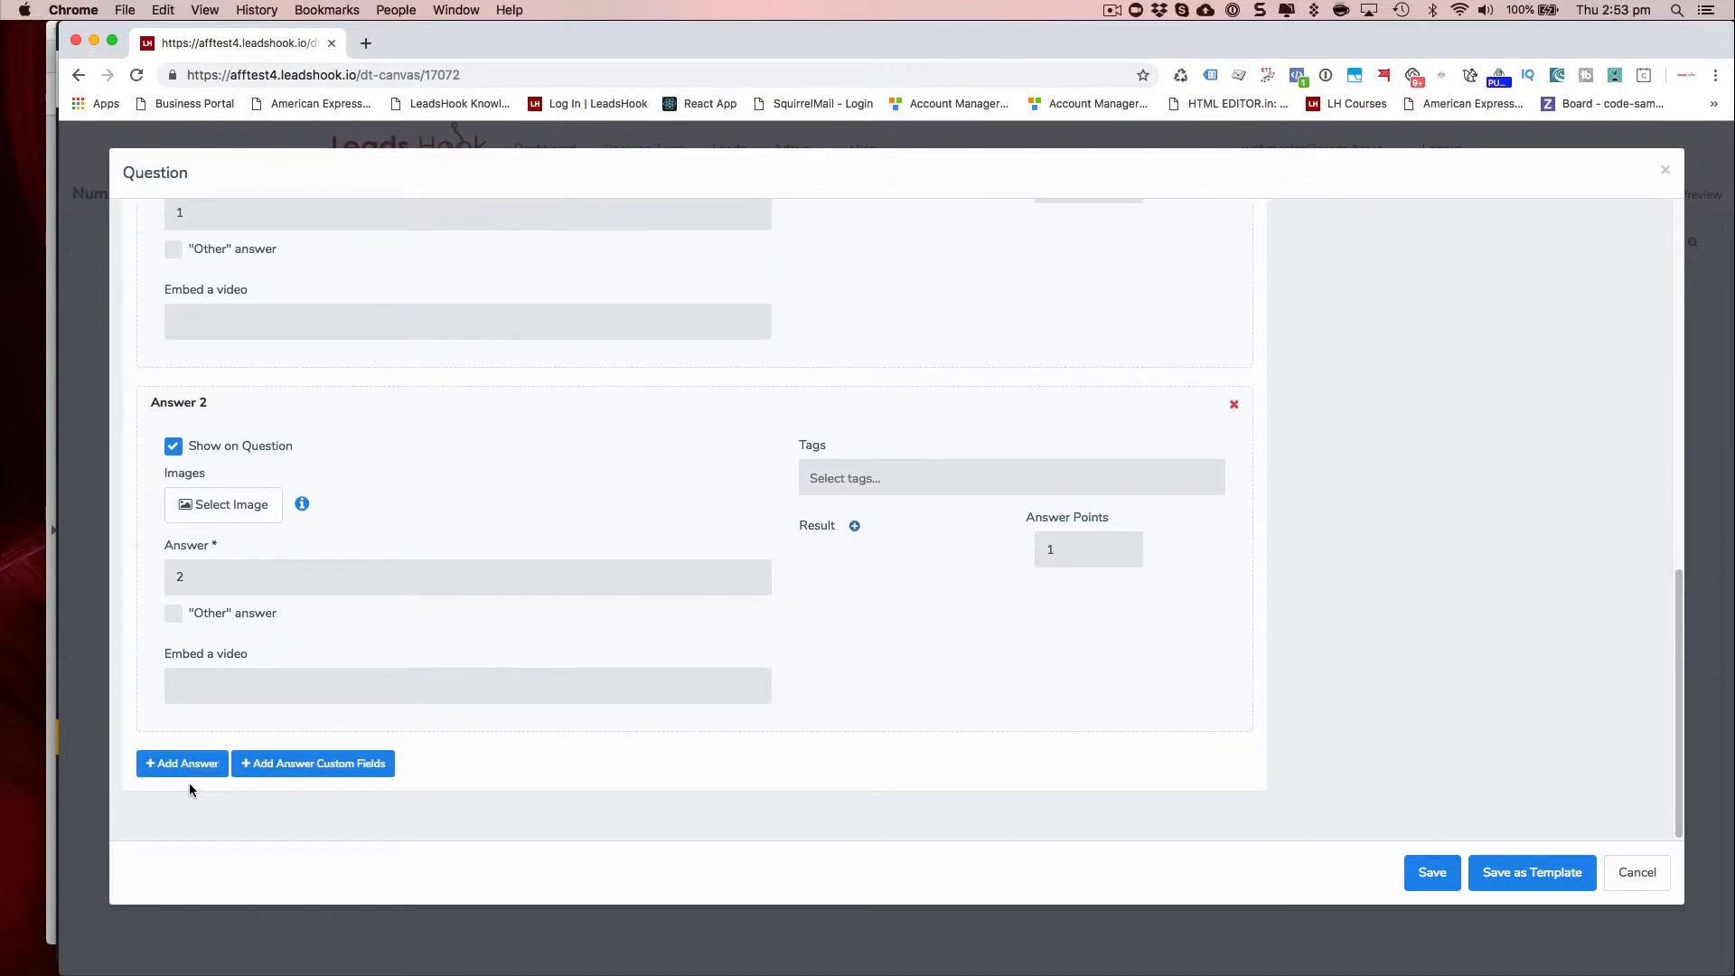
pyautogui.click(185, 765)
pyautogui.scroll(-5, 190, 777)
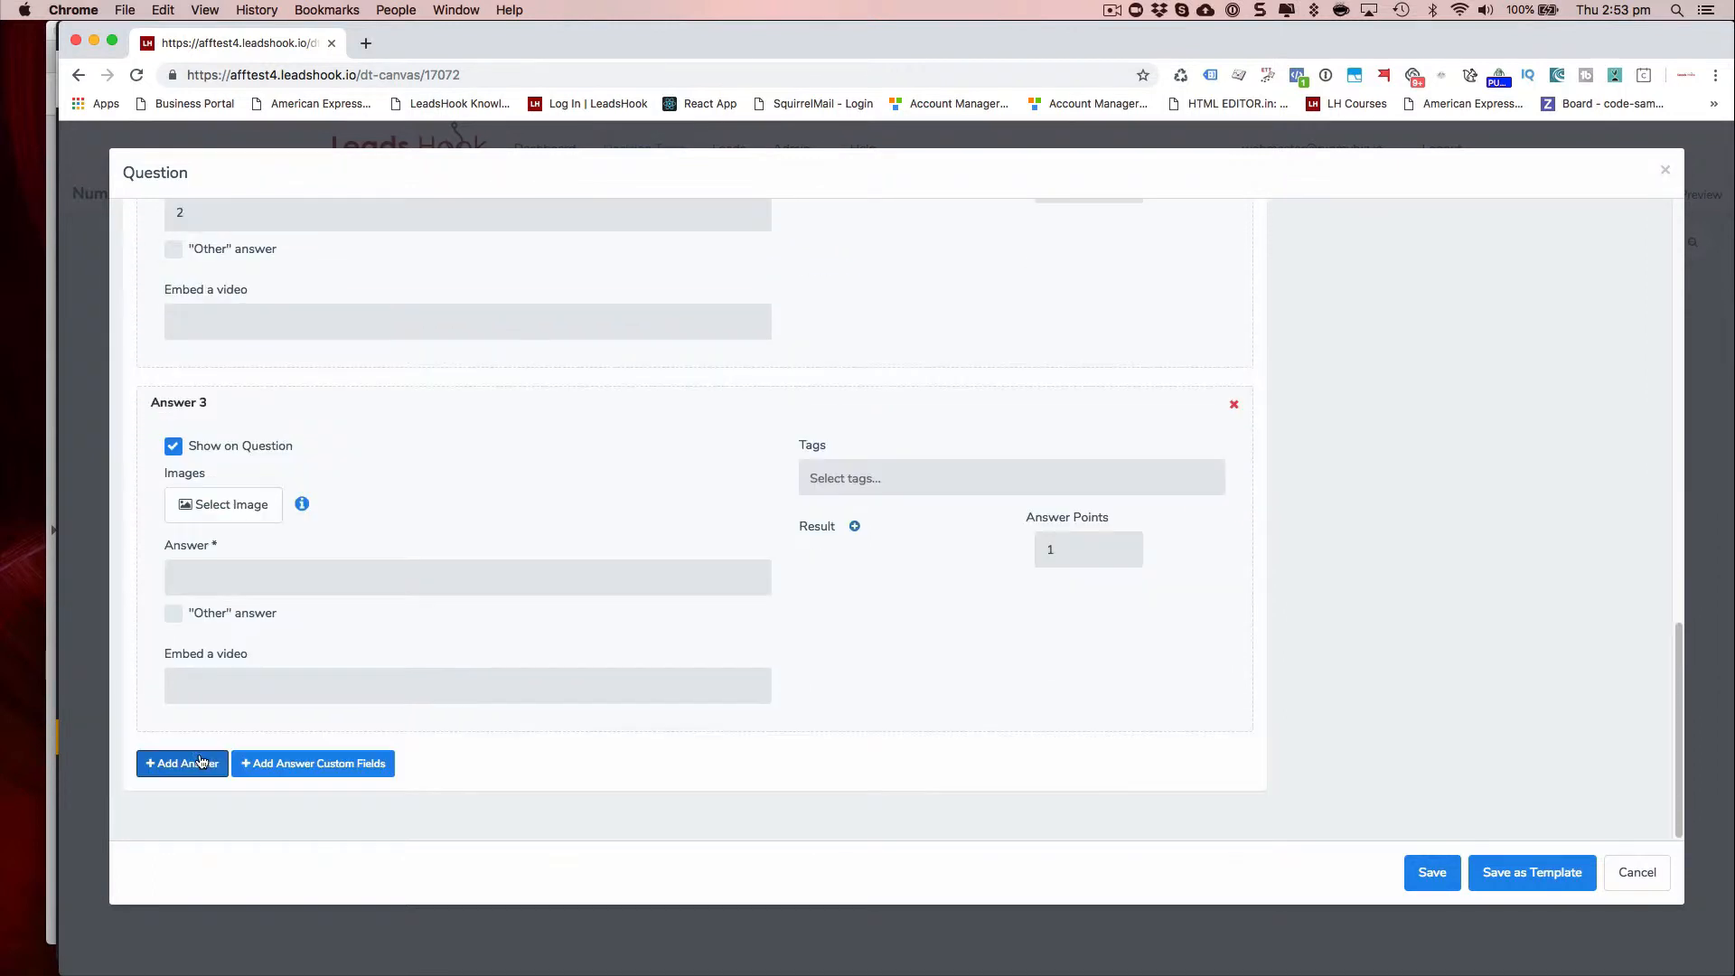
pyautogui.click(233, 580)
pyautogui.write('3+')
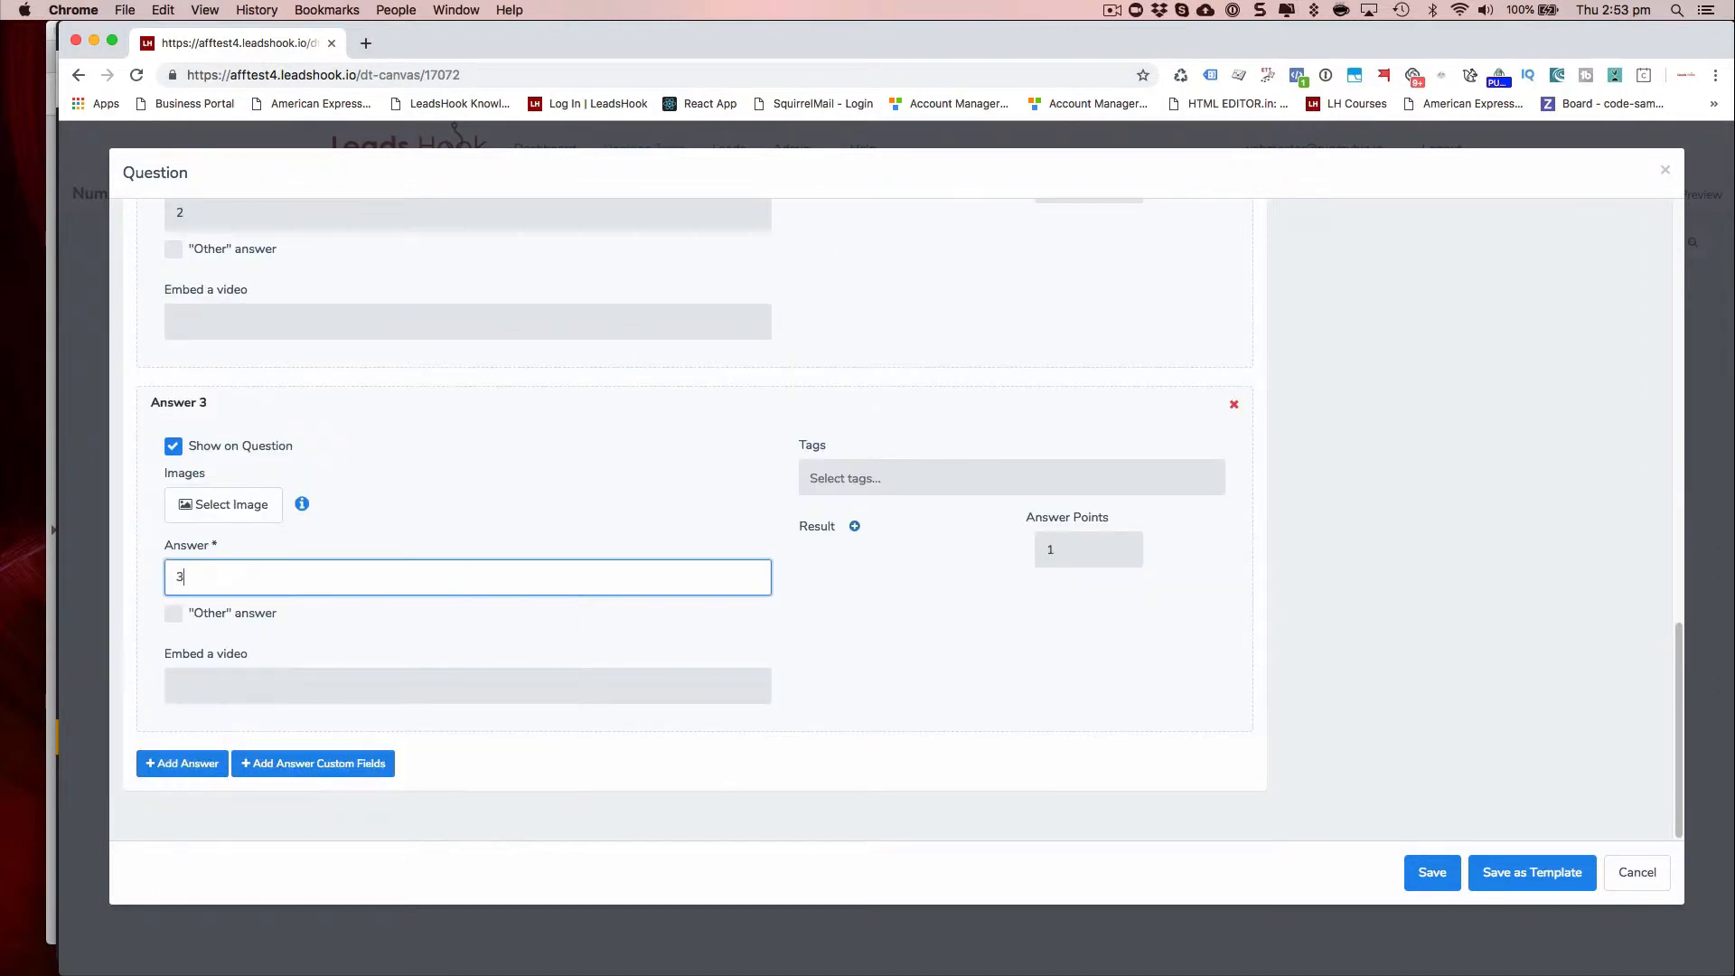
pyautogui.click(231, 819)
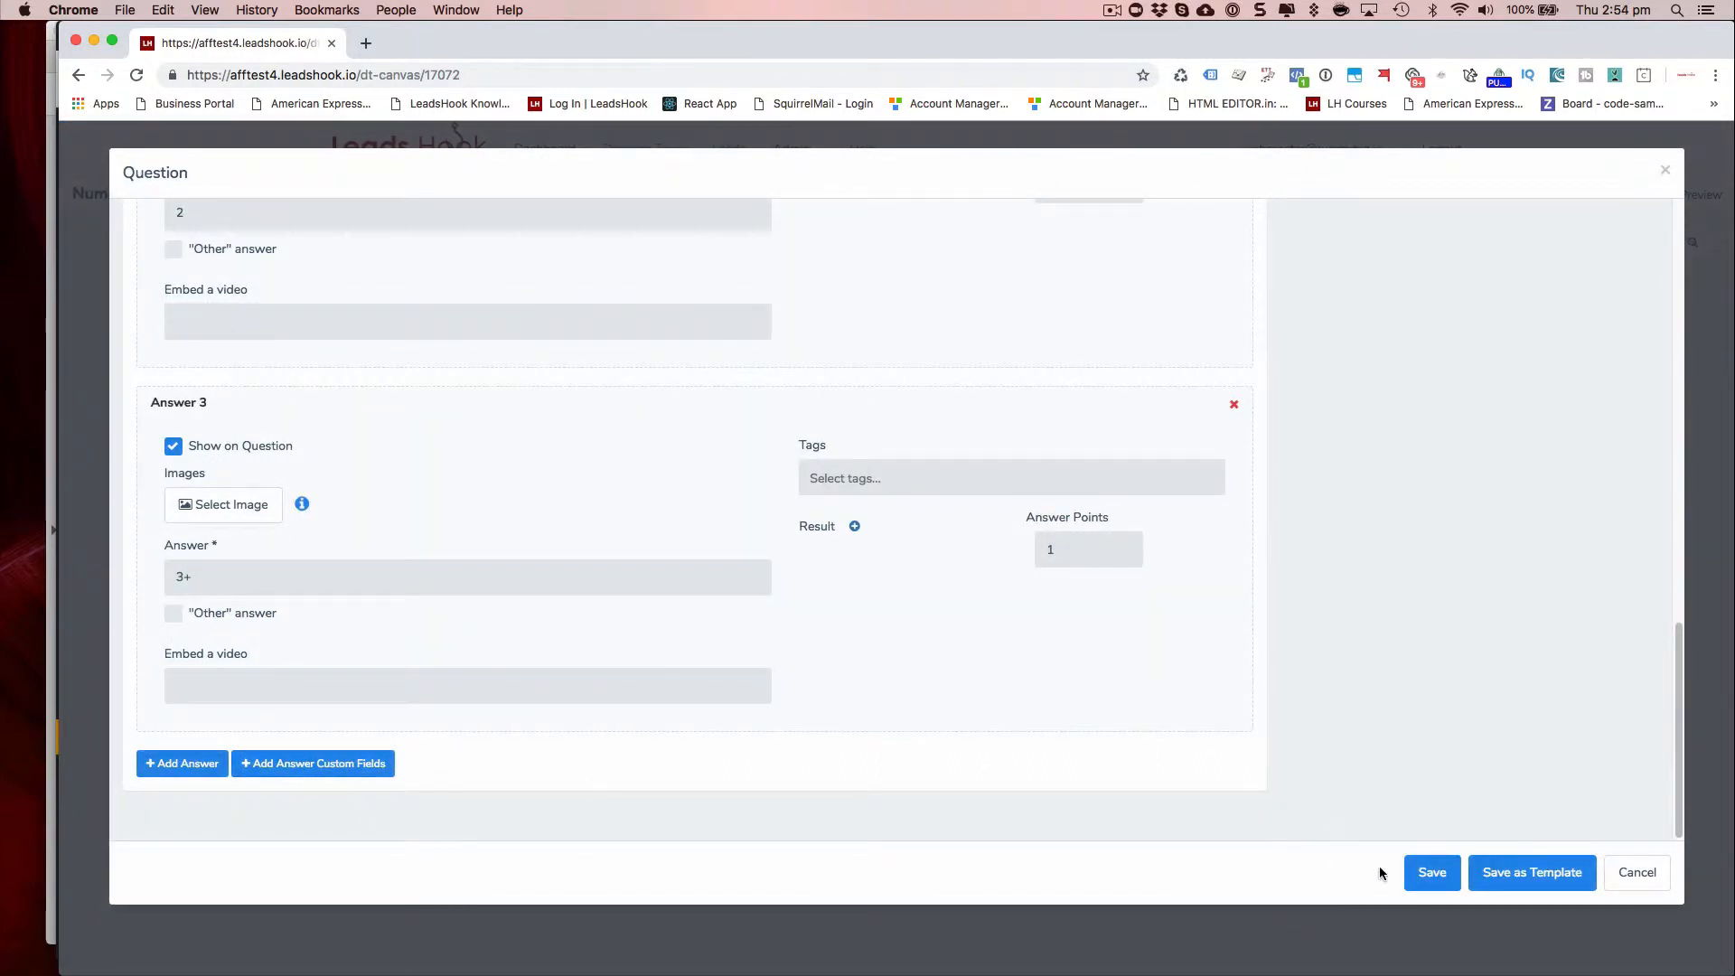
pyautogui.click(1432, 872)
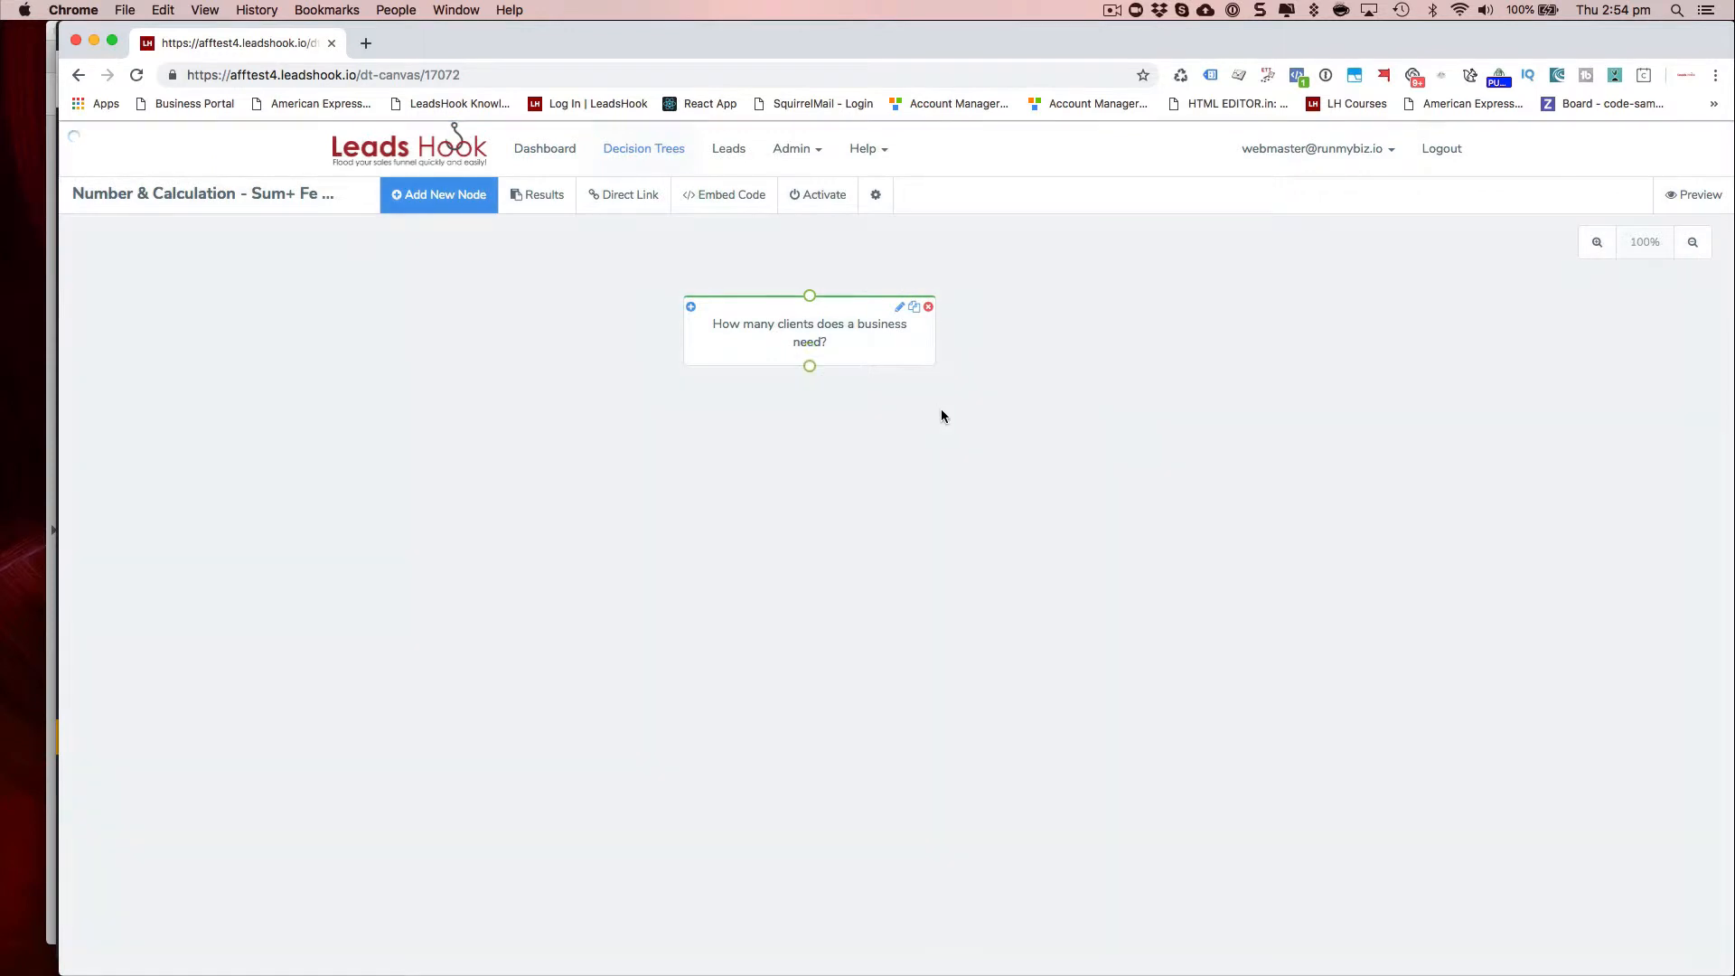
# Duplicate the "How many clients does a business need?" node and place the copy below the original.
pyautogui.click(914, 308)
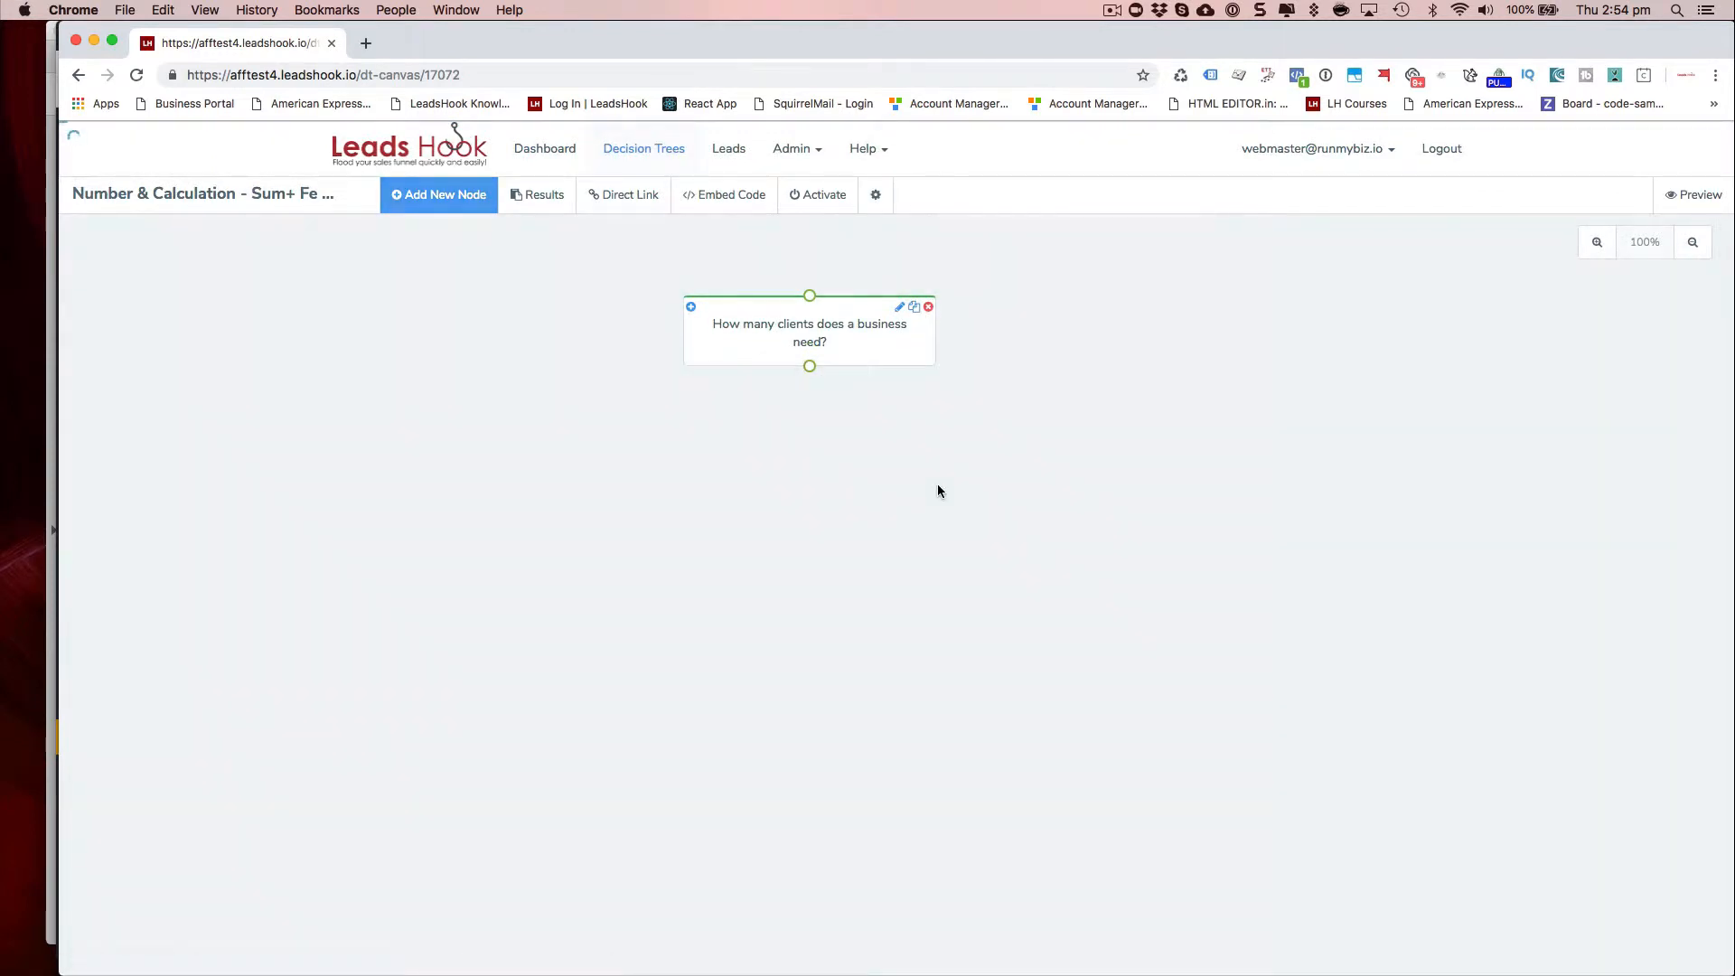
pyautogui.moveTo(989, 389); pyautogui.dragTo(740, 484)
# Retitle the duplicated question "Employee training is necessary".
pyautogui.click(791, 463)
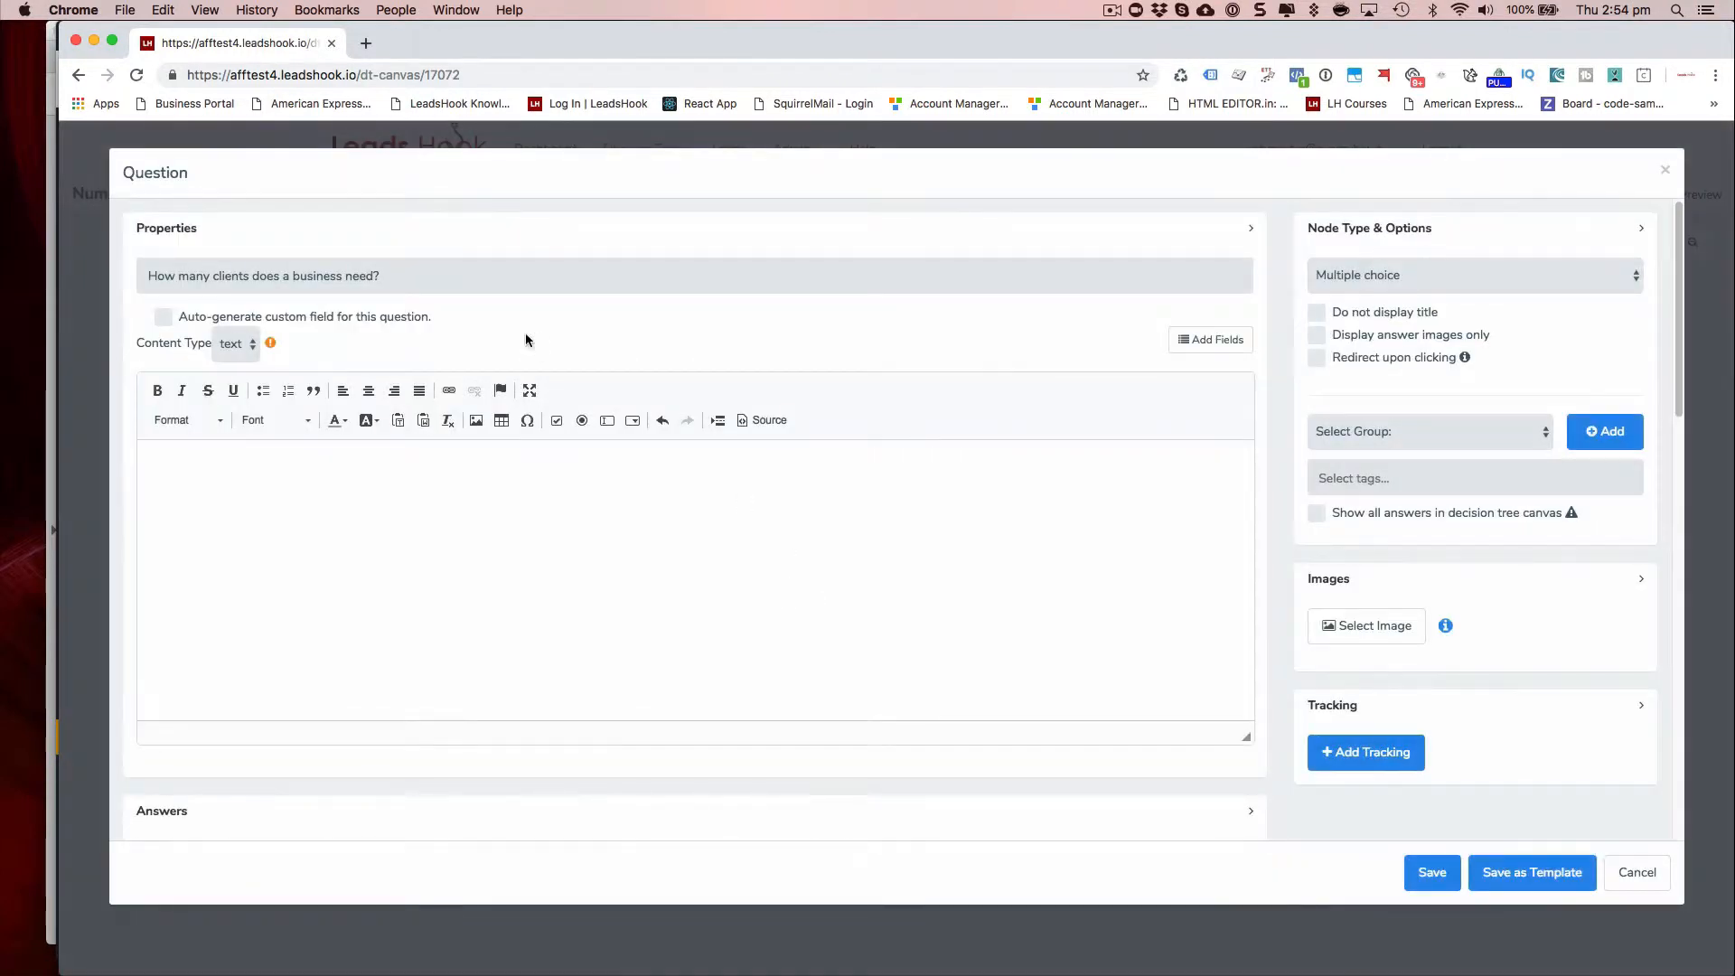
pyautogui.click(433, 278)
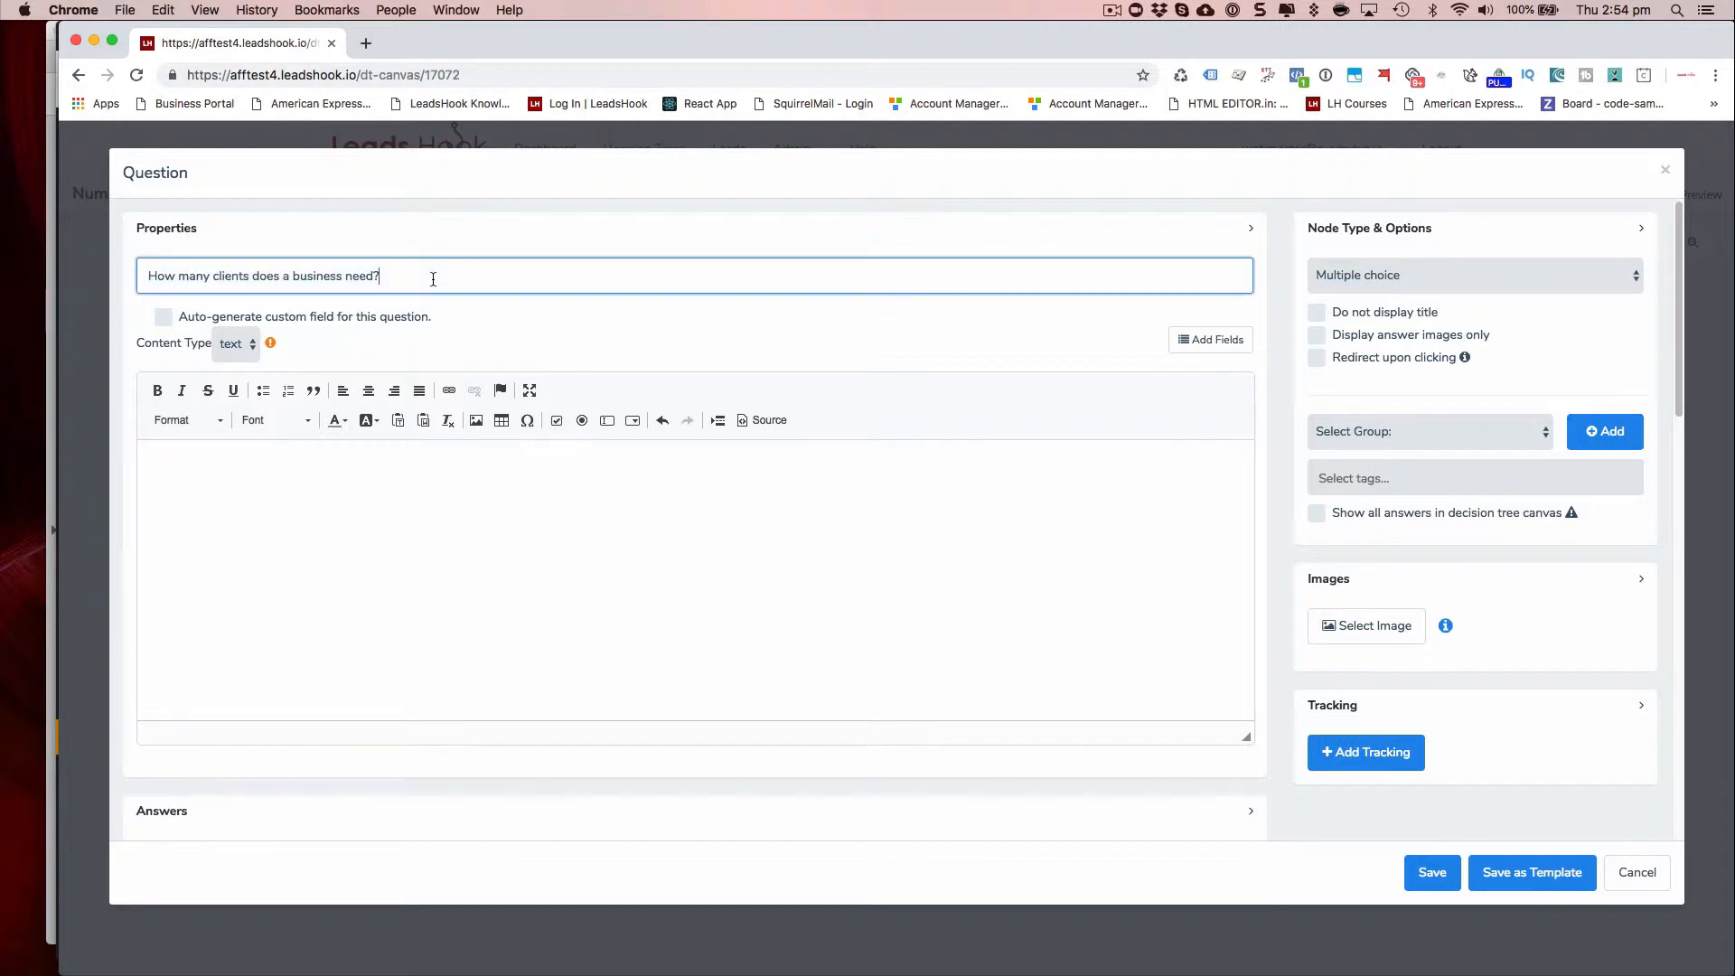
pyautogui.moveTo(433, 278); pyautogui.dragTo(278, 230)
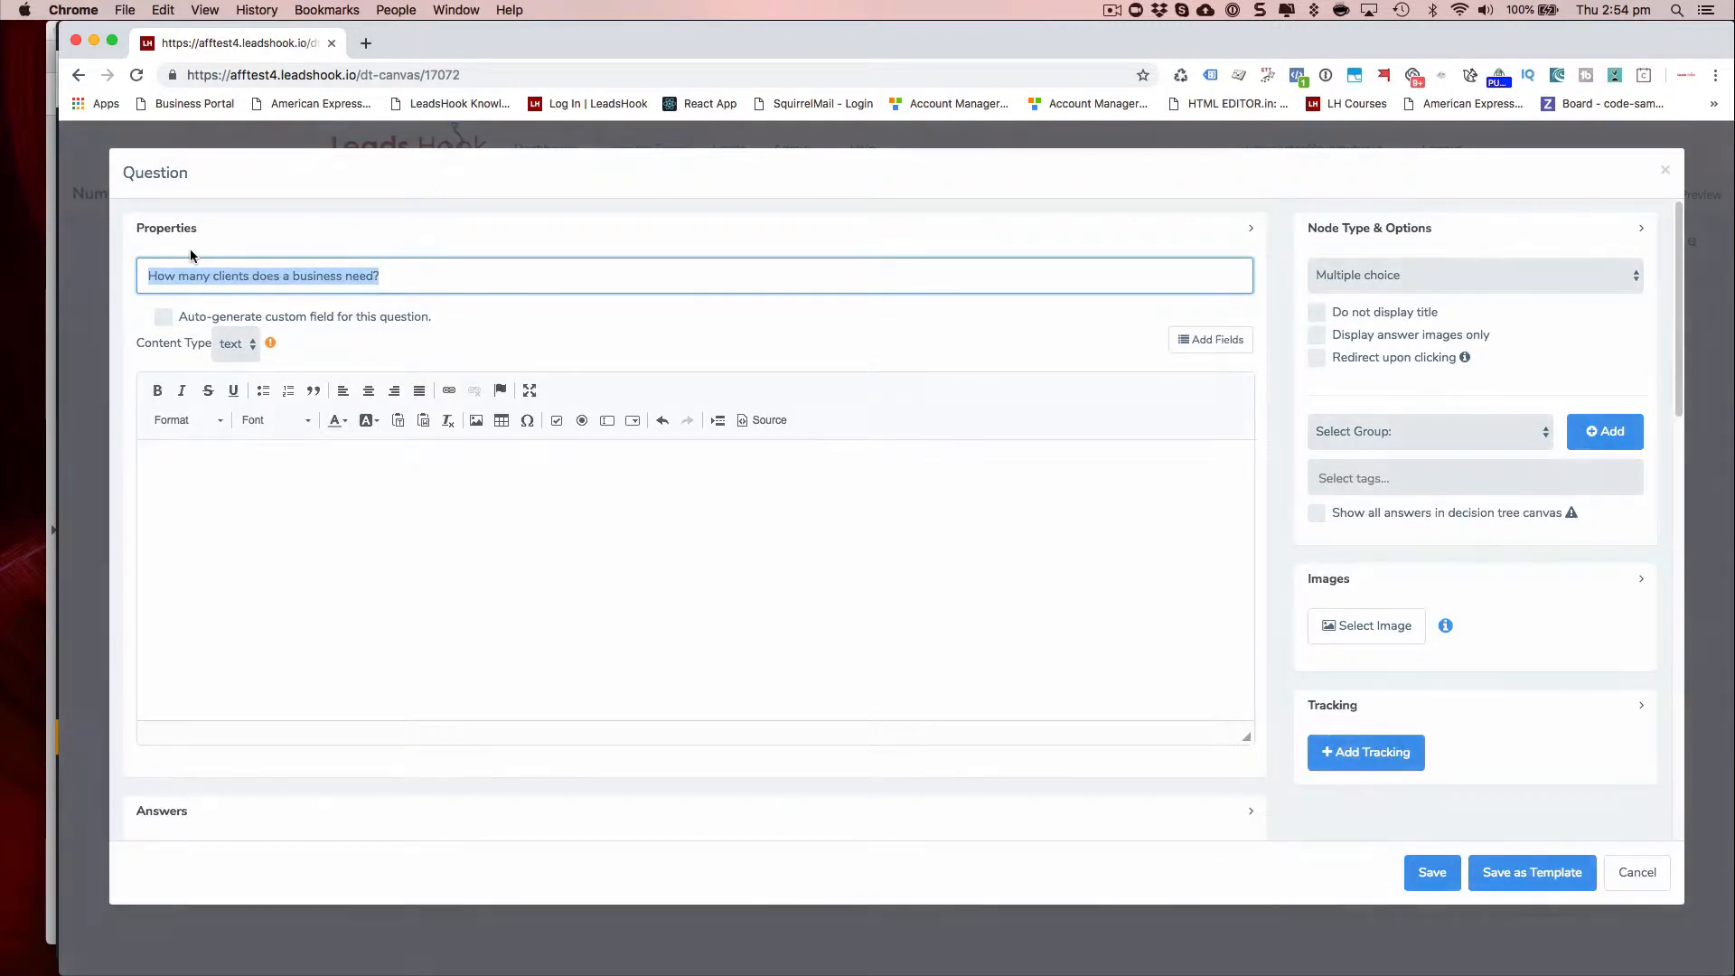
pyautogui.write('E')
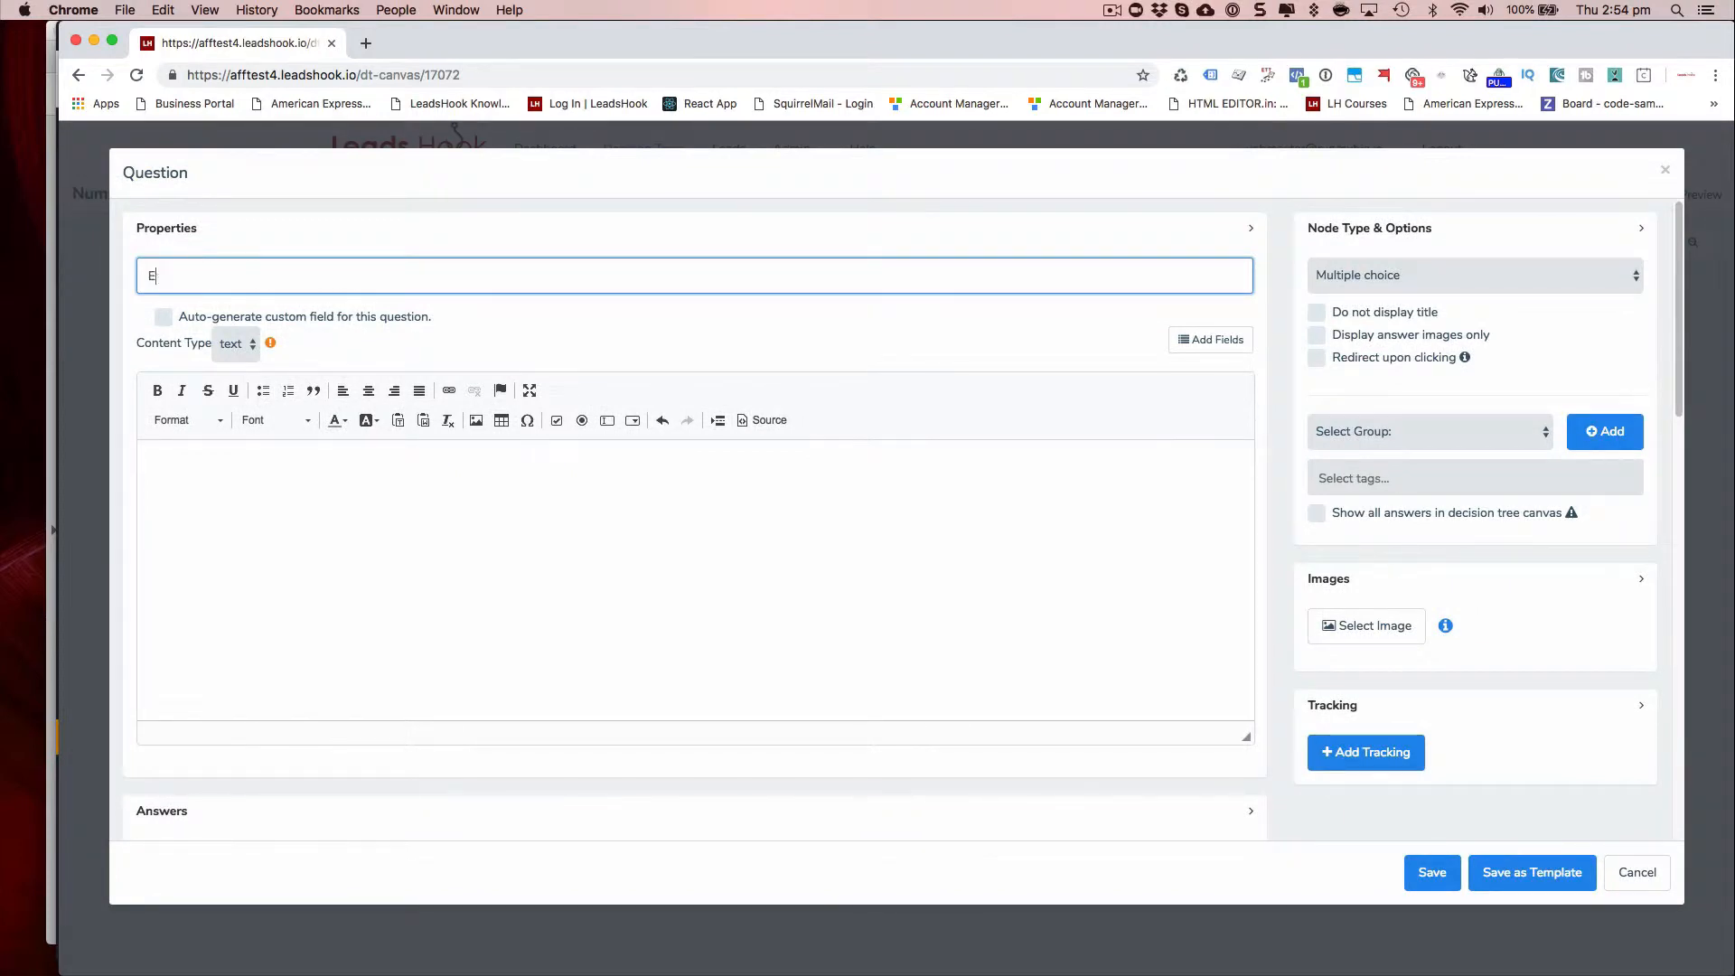
pyautogui.write('mployyee trainignng is ncessary')
pyautogui.press('BackSpace')
pyautogui.press('BackSpace')
pyautogui.press('BackSpace')
pyautogui.press('BackSpace')
pyautogui.press('BackSpace')
pyautogui.write('ecess')
# Delete the third answer, 3+, from the duplicated question.
pyautogui.scroll(-6, 438, 519)
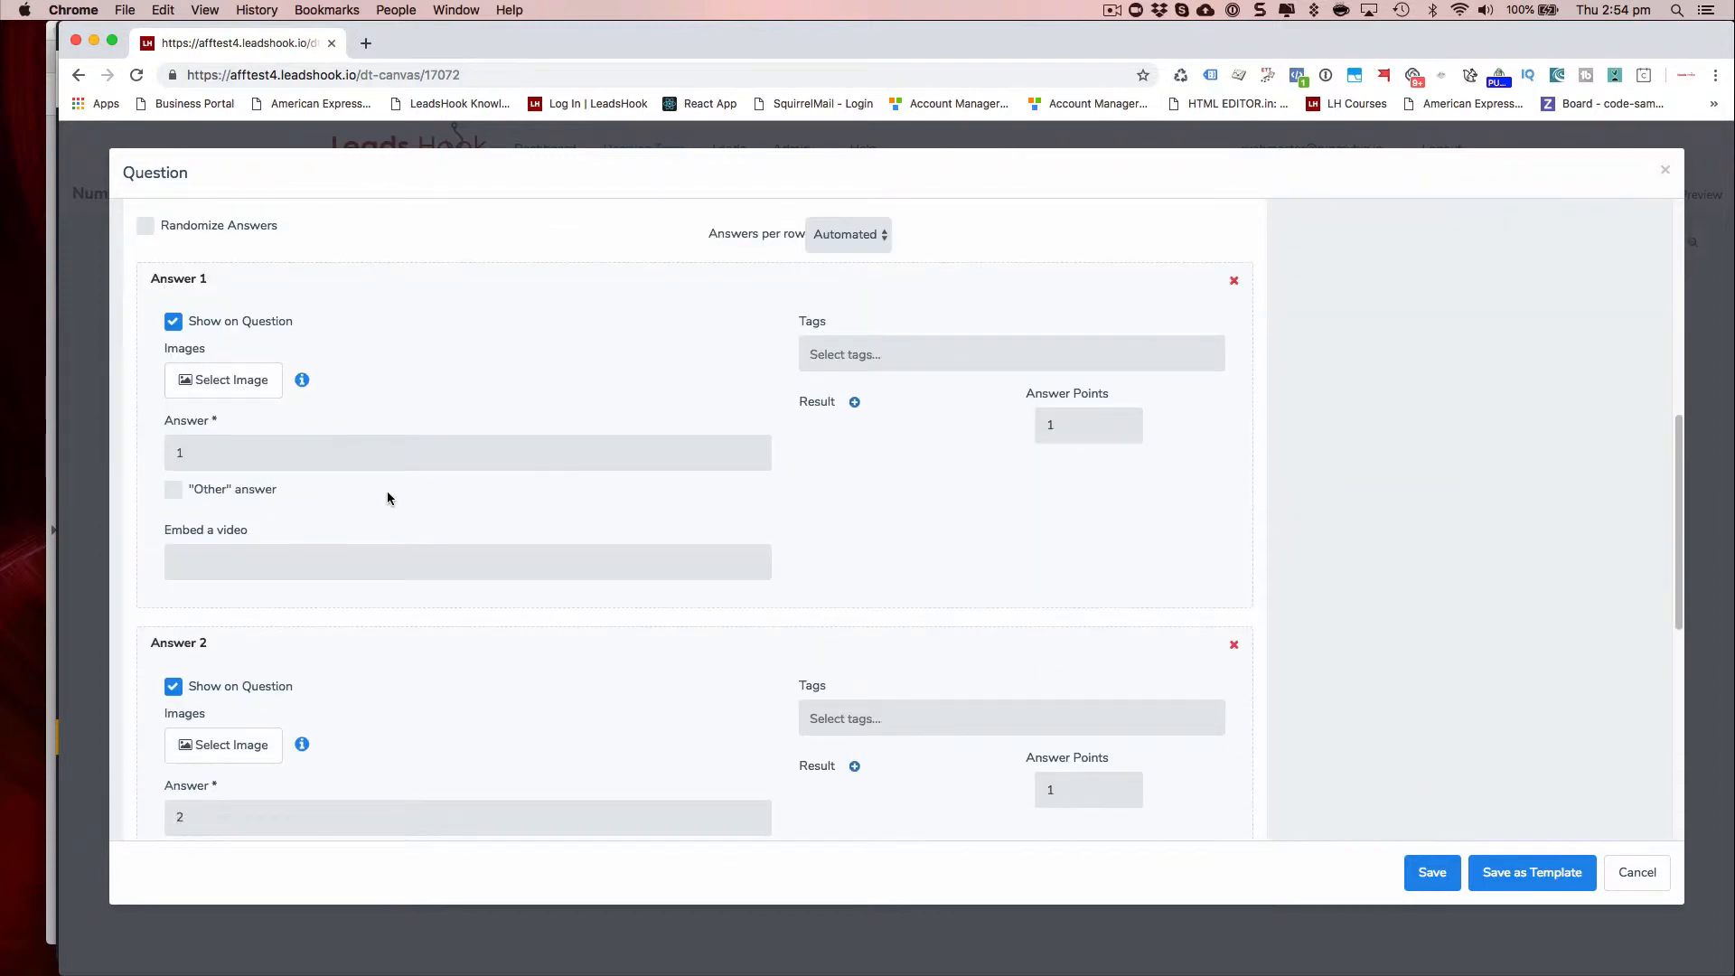
pyautogui.click(230, 452)
pyautogui.scroll(-7, 440, 470)
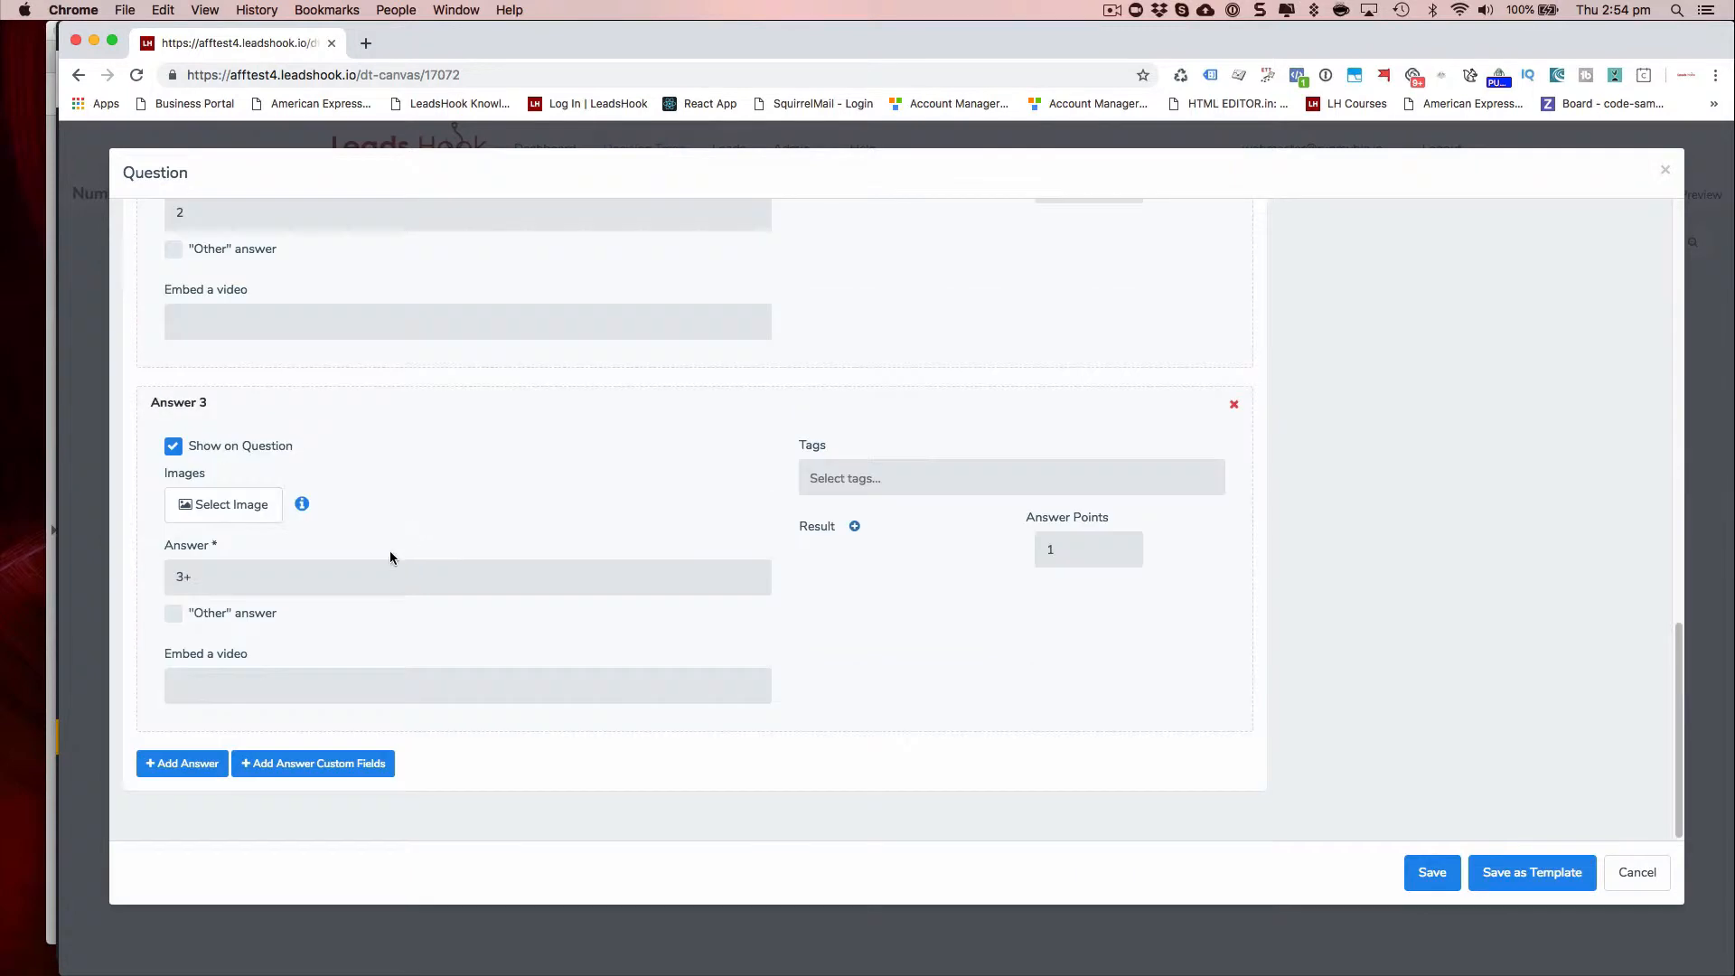
pyautogui.click(1234, 404)
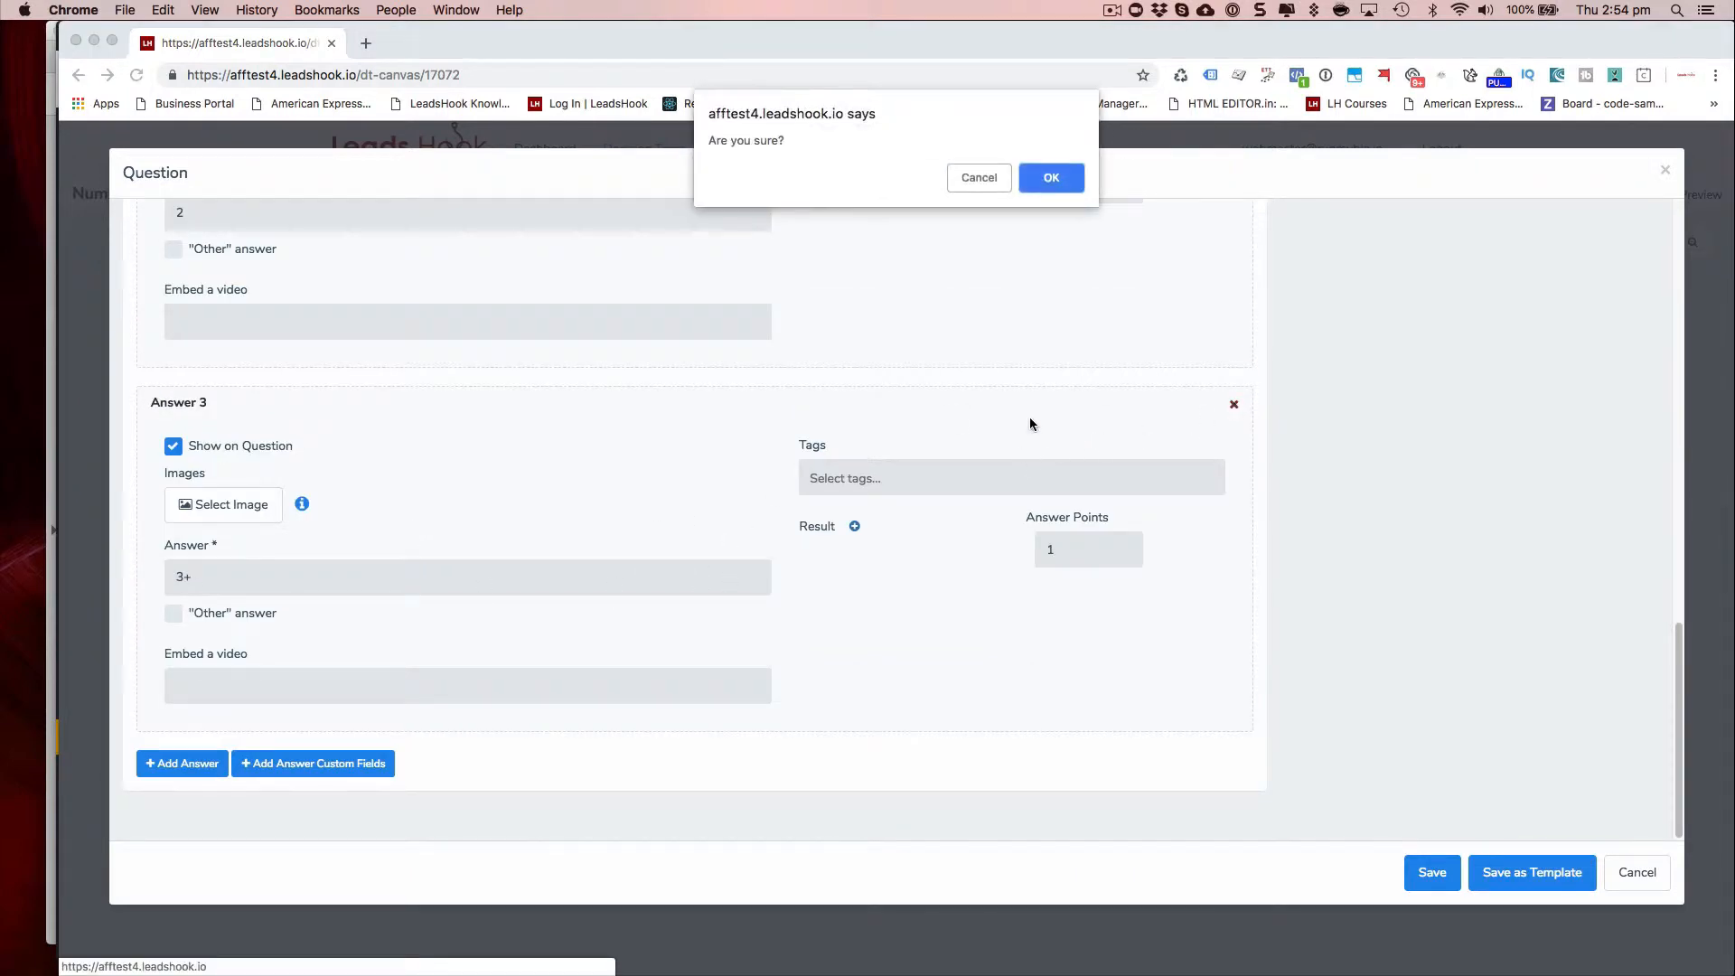
pyautogui.press('Return')
# Change the duplicated question's first answer to True and its second answer to False.
pyautogui.scroll(4, 763, 387)
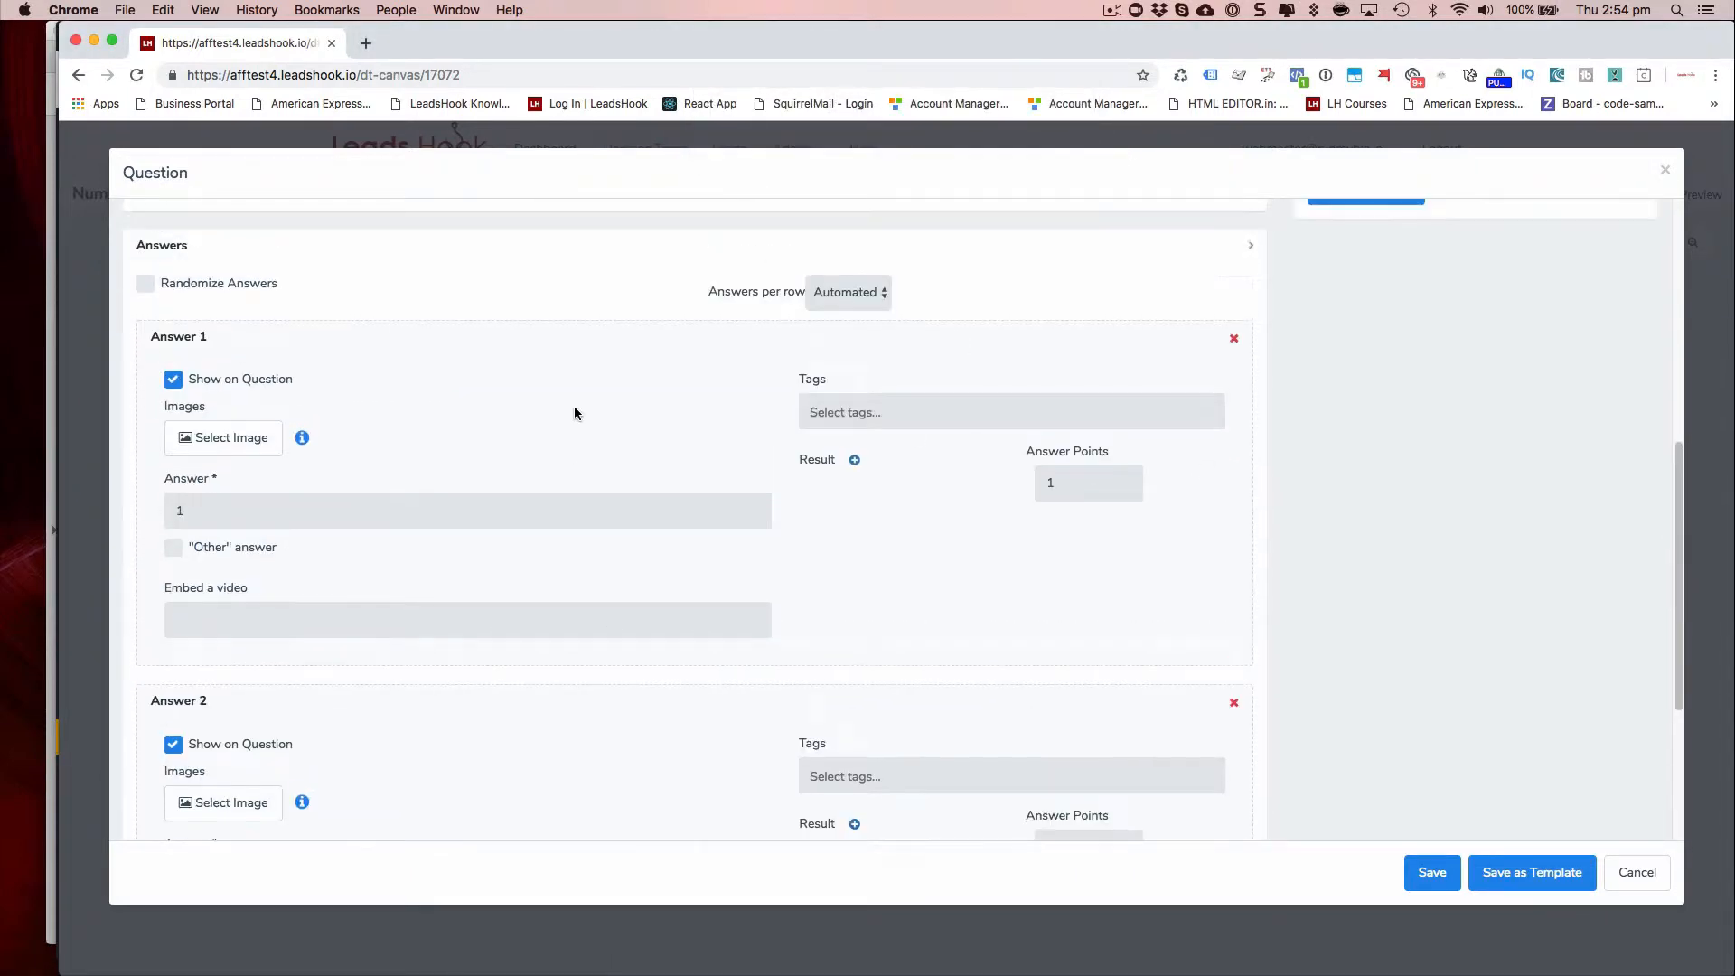
pyautogui.scroll(-1, 482, 415)
pyautogui.moveTo(318, 449); pyautogui.dragTo(125, 439)
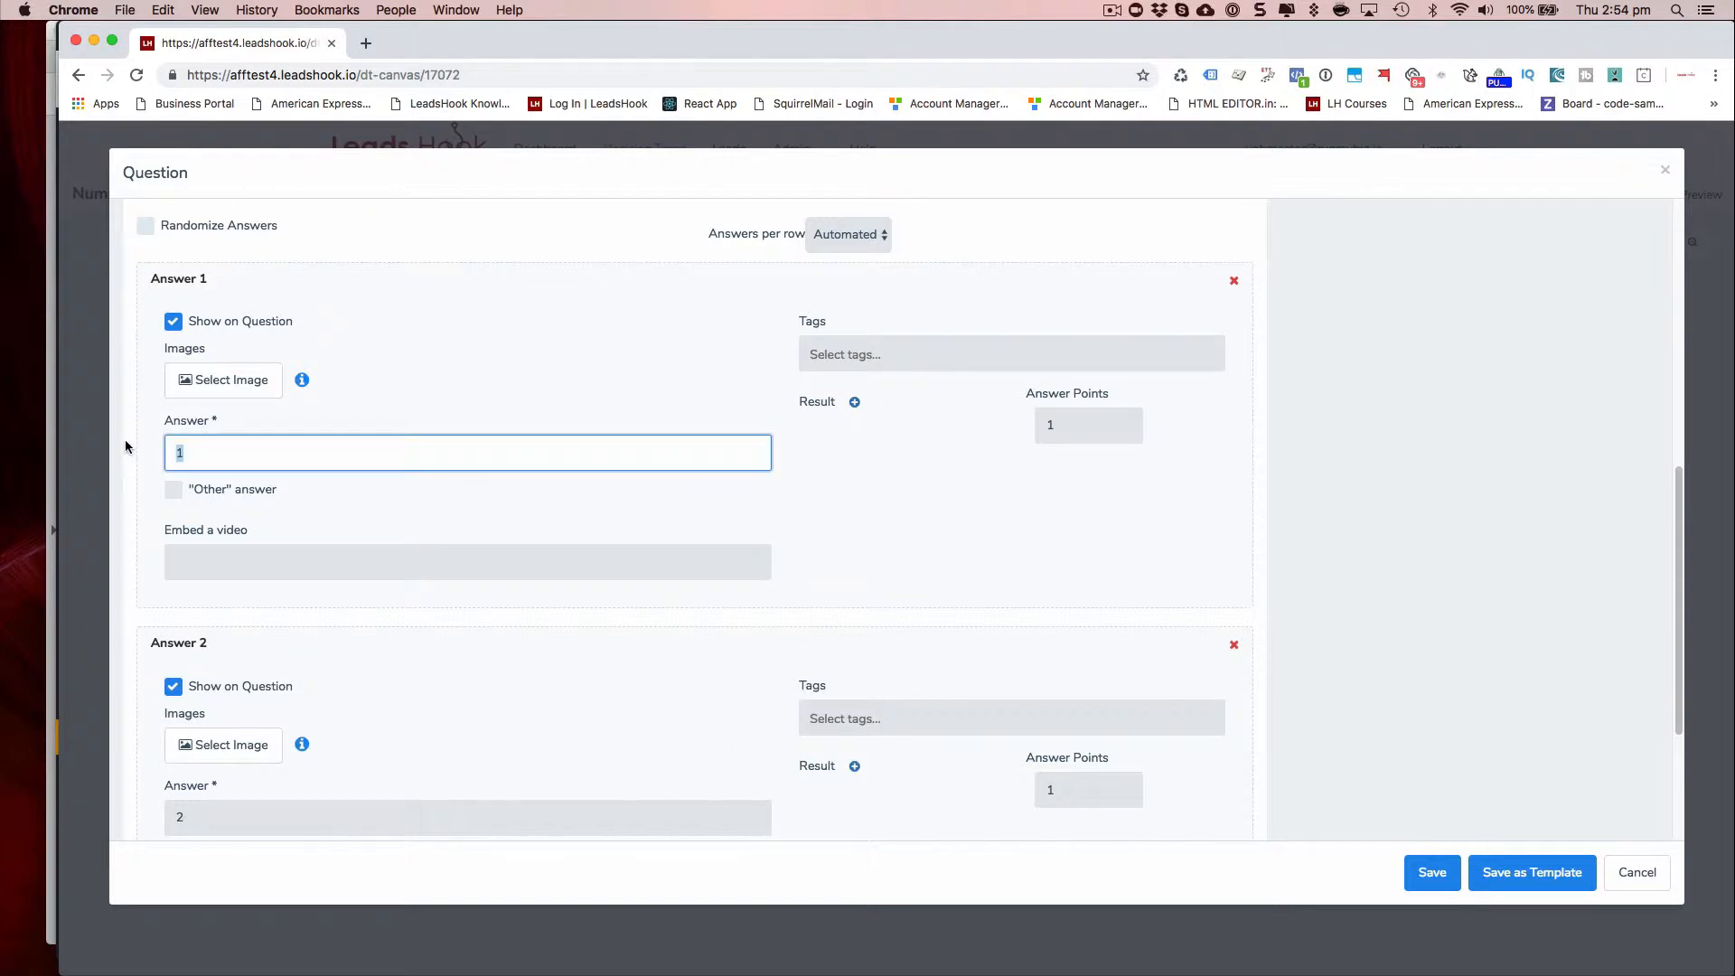
pyautogui.write('True')
pyautogui.scroll(-3, 170, 718)
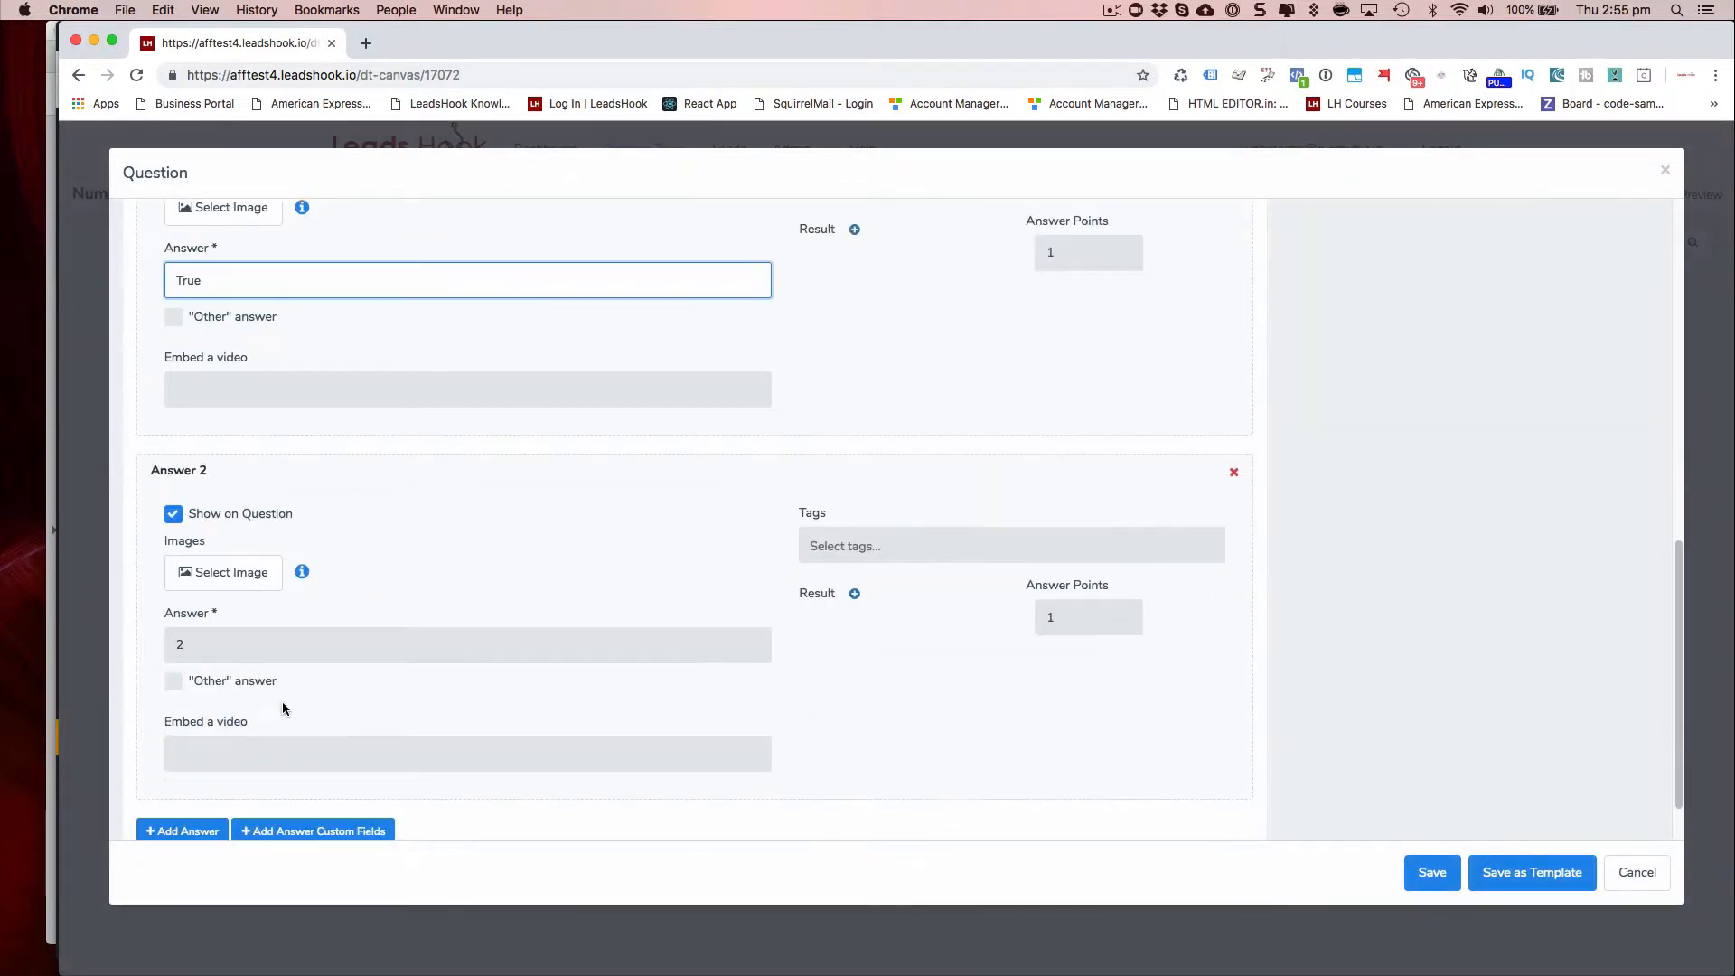
pyautogui.moveTo(225, 645); pyautogui.dragTo(154, 649)
pyautogui.write('Fasl')
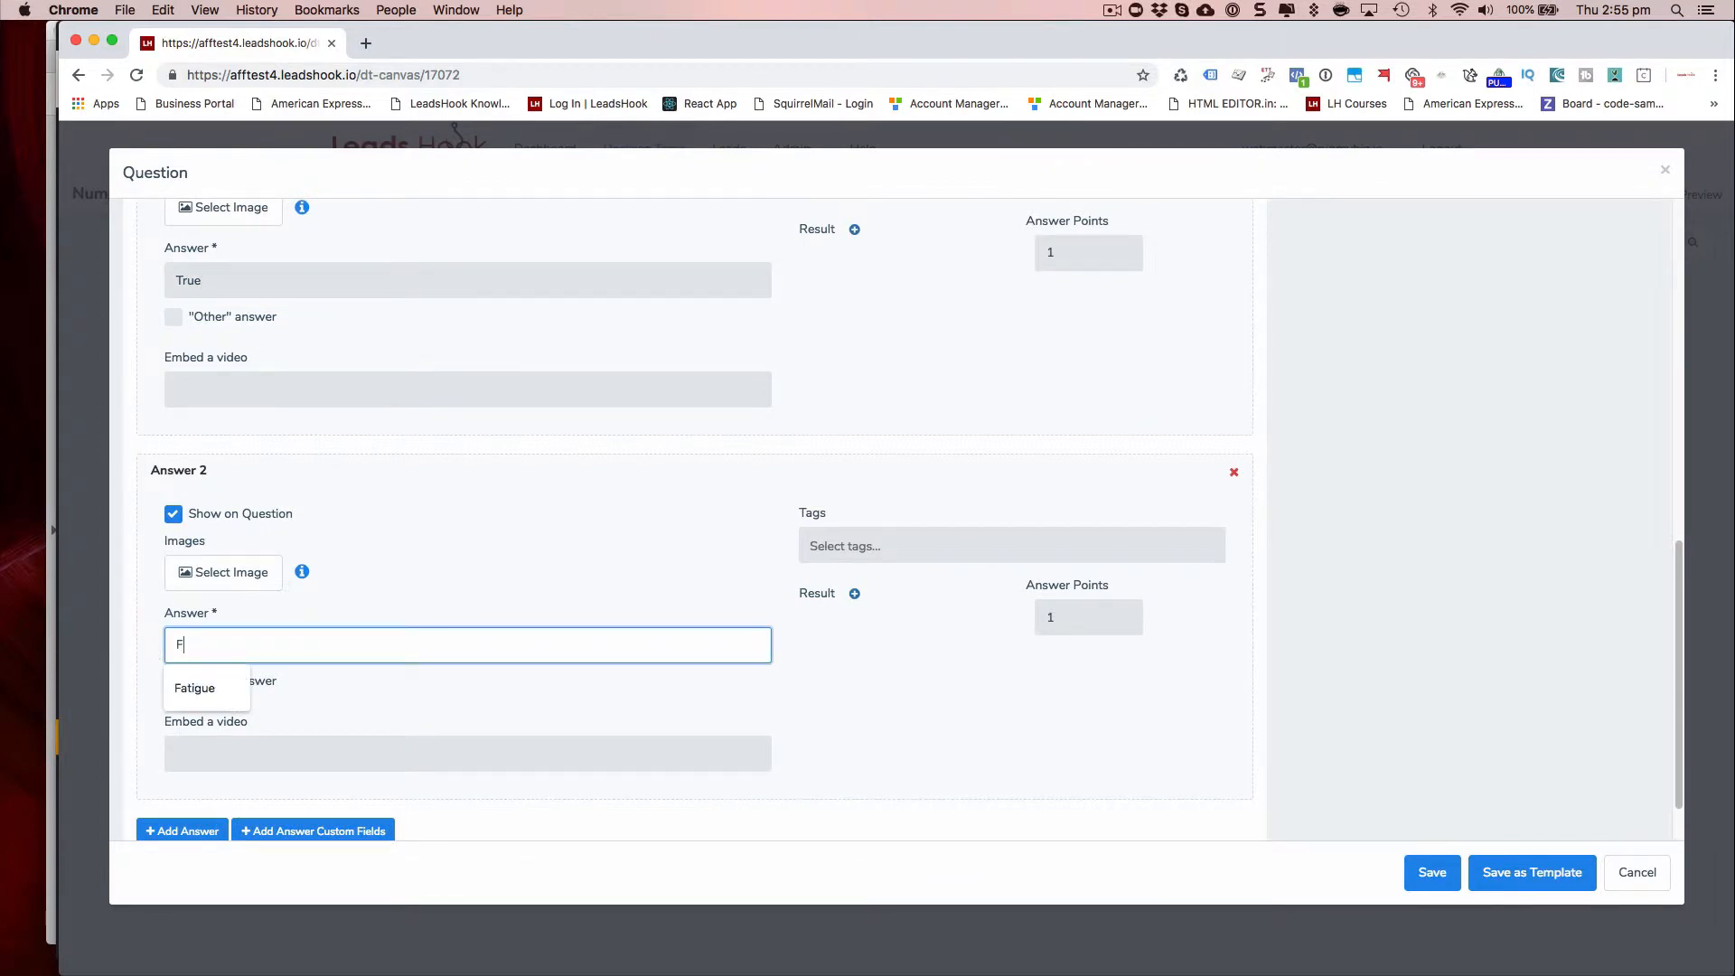
pyautogui.press('BackSpace')
pyautogui.press('BackSpace')
pyautogui.write('lse')
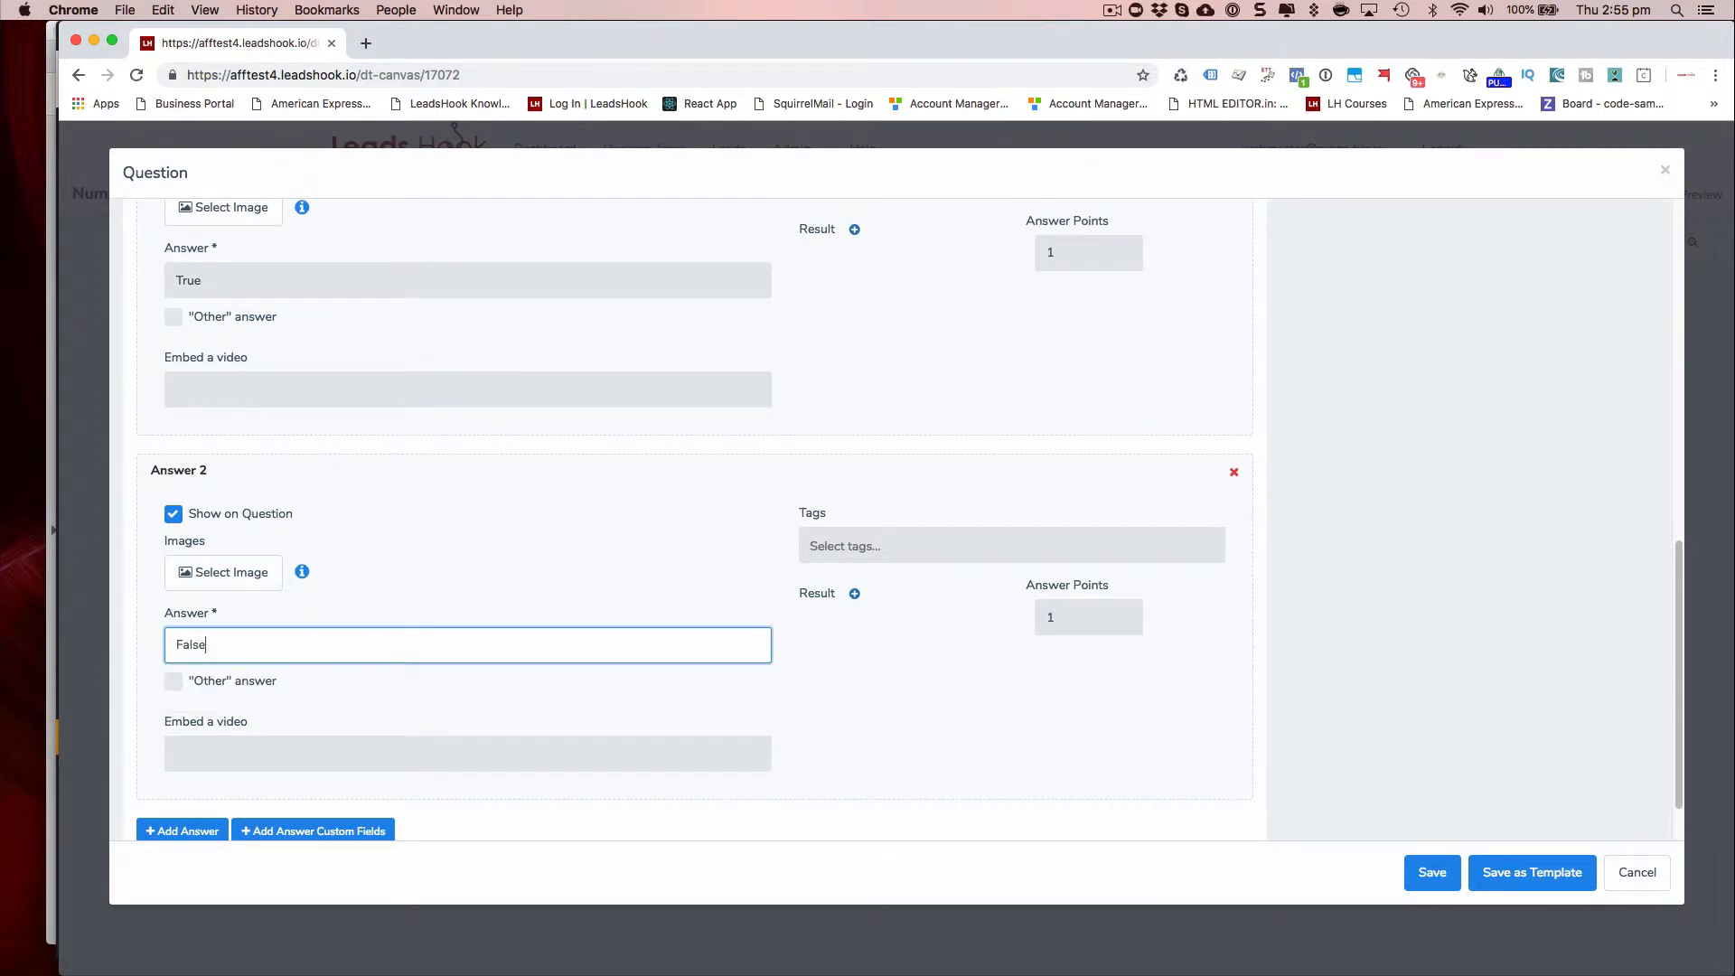
# Save the edited question and connect the "How many clients does a business need?" node to the "Employee training is necessary" node.
pyautogui.scroll(10, 1305, 549)
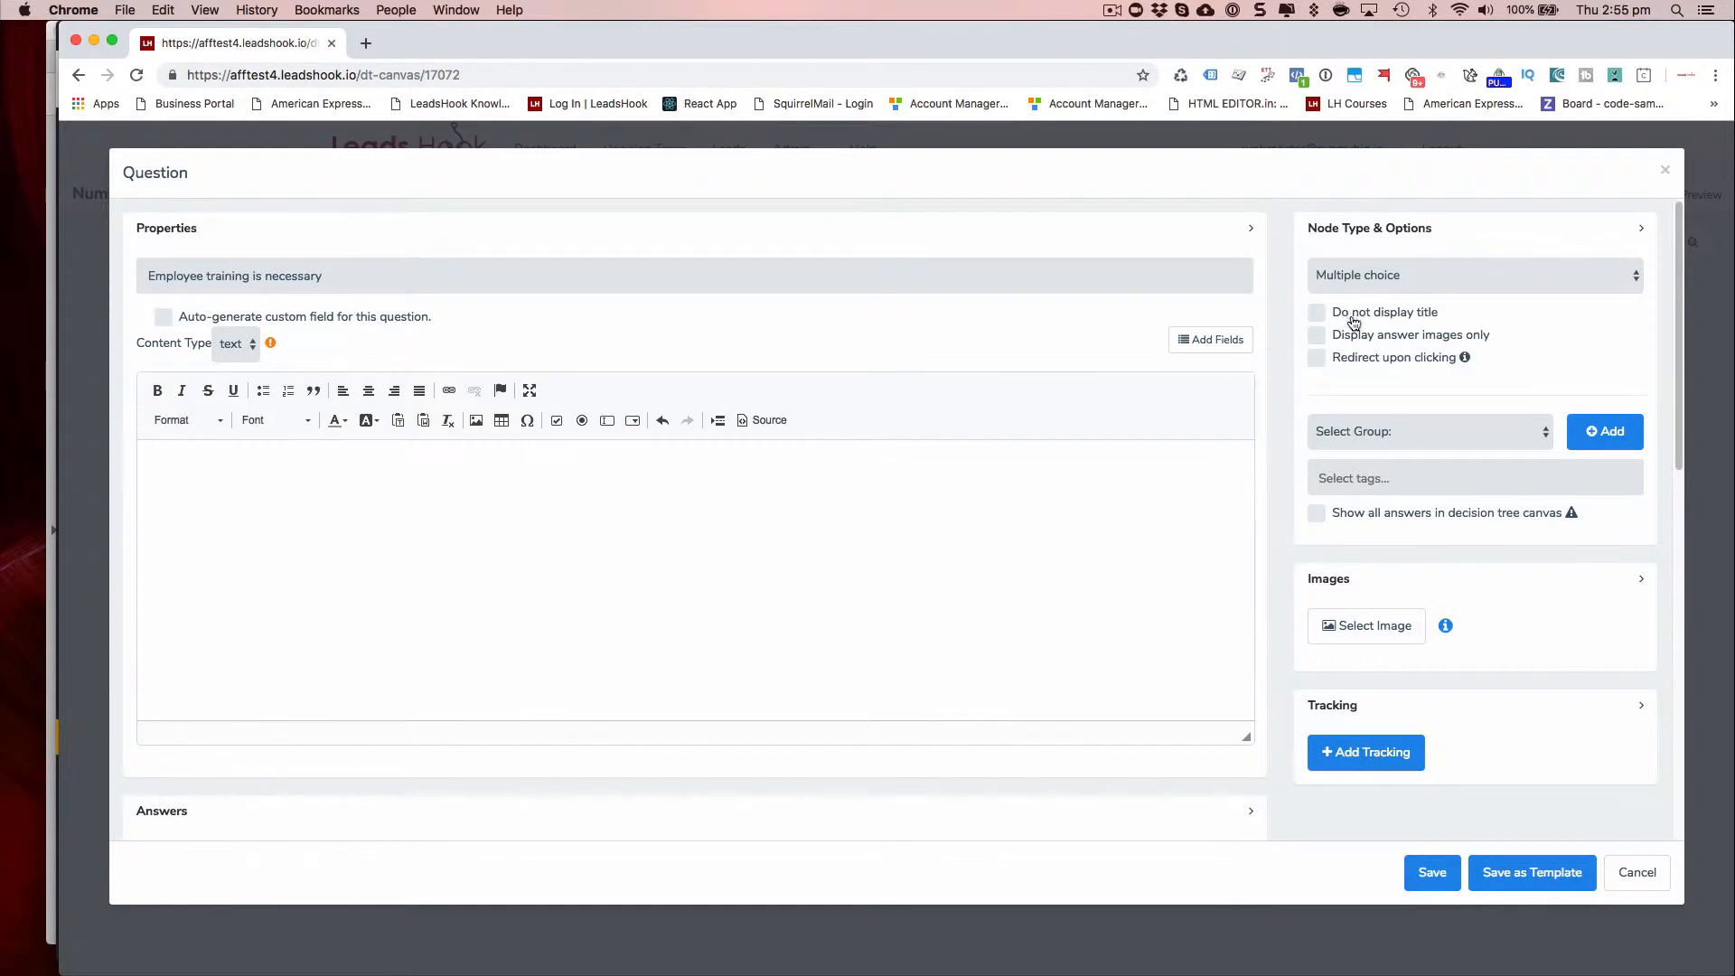
pyautogui.click(1367, 274)
pyautogui.click(1367, 275)
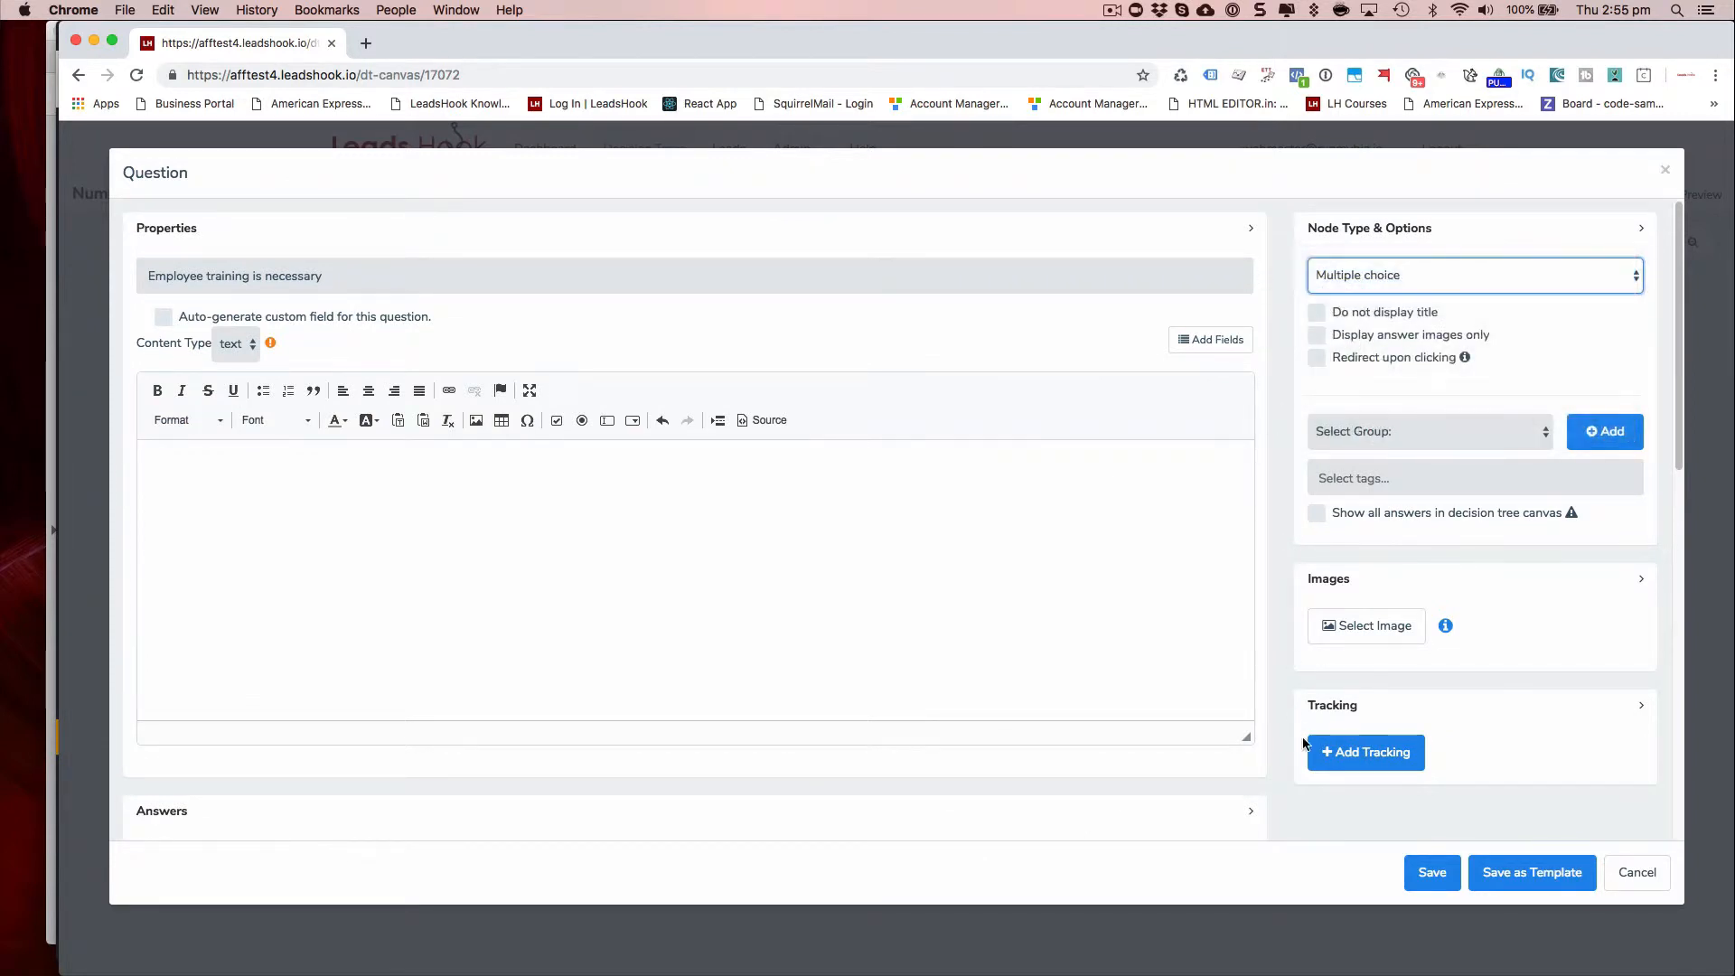
pyautogui.scroll(-10, 1401, 825)
pyautogui.click(1428, 871)
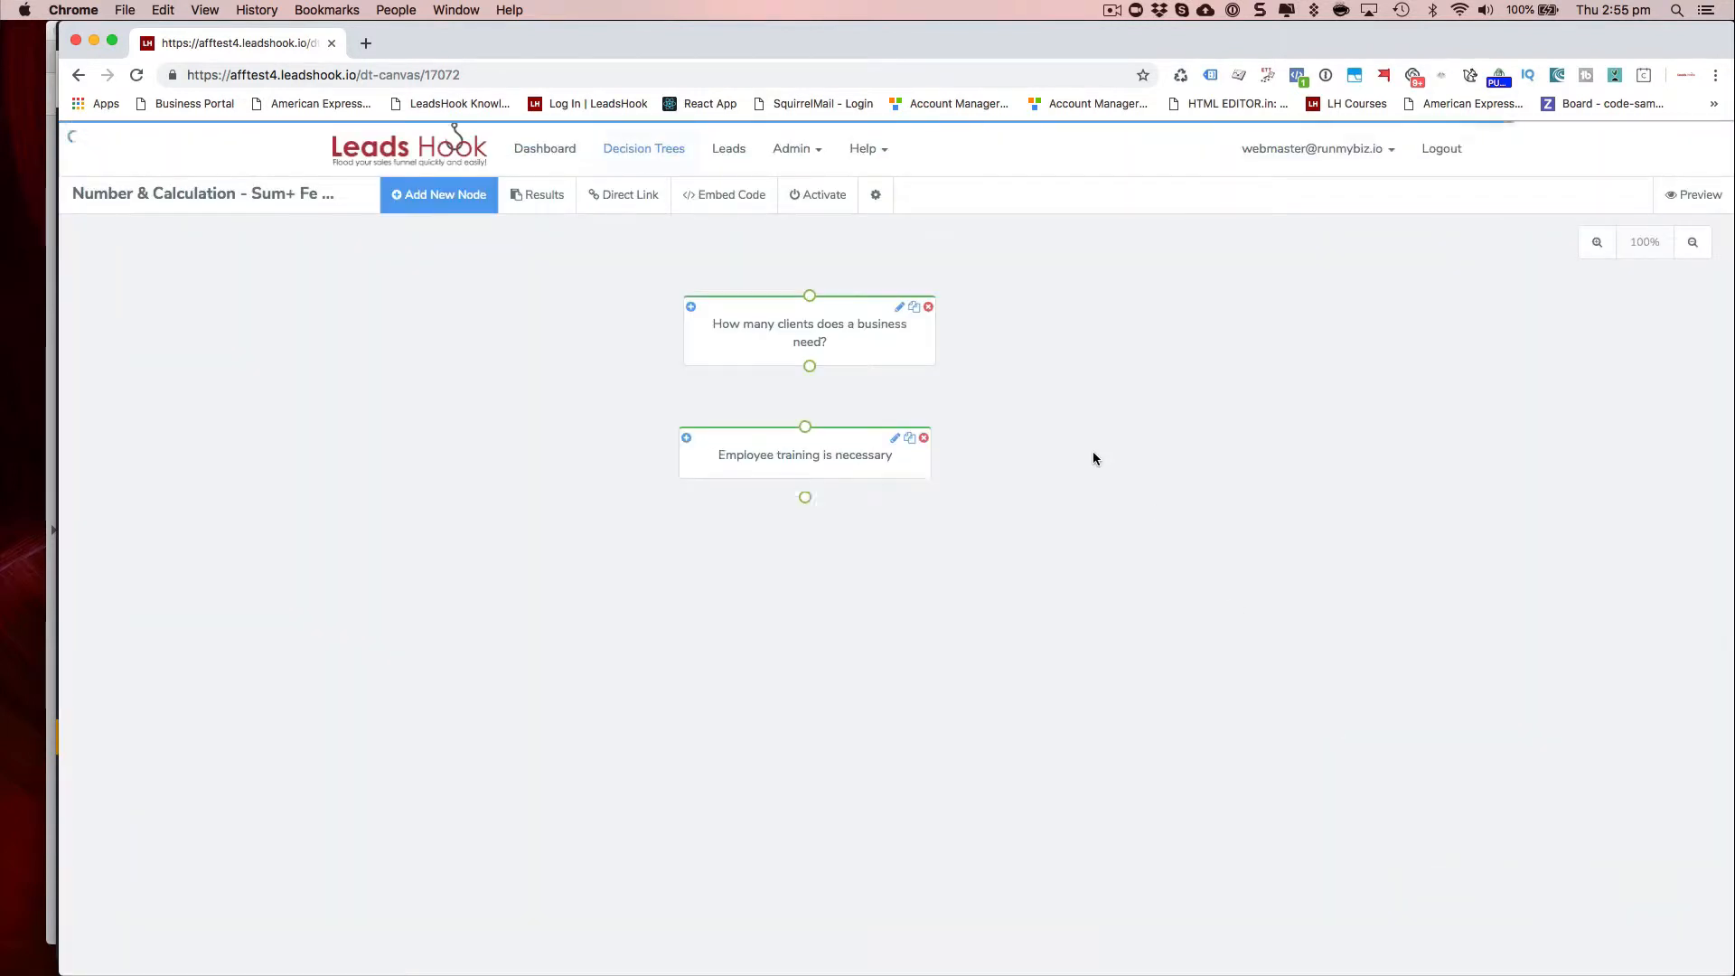
pyautogui.moveTo(809, 366); pyautogui.dragTo(805, 429)
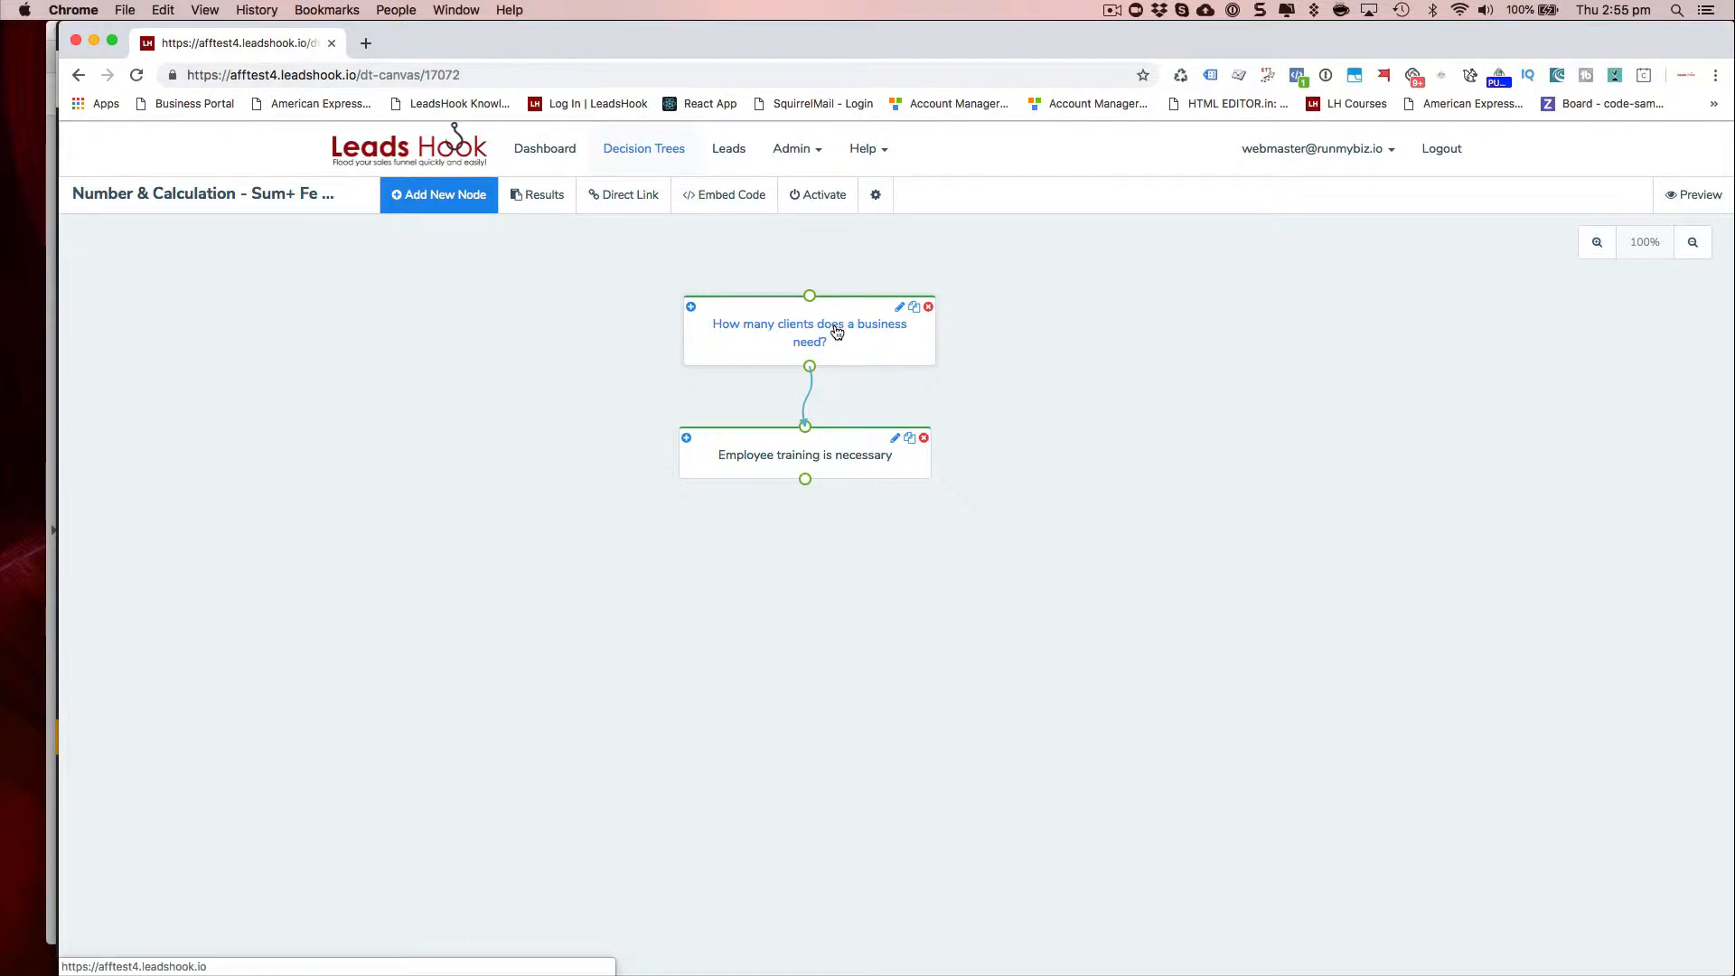
# Go to the custom field settings and start adding a new answer field.
pyautogui.click(798, 154)
pyautogui.click(822, 262)
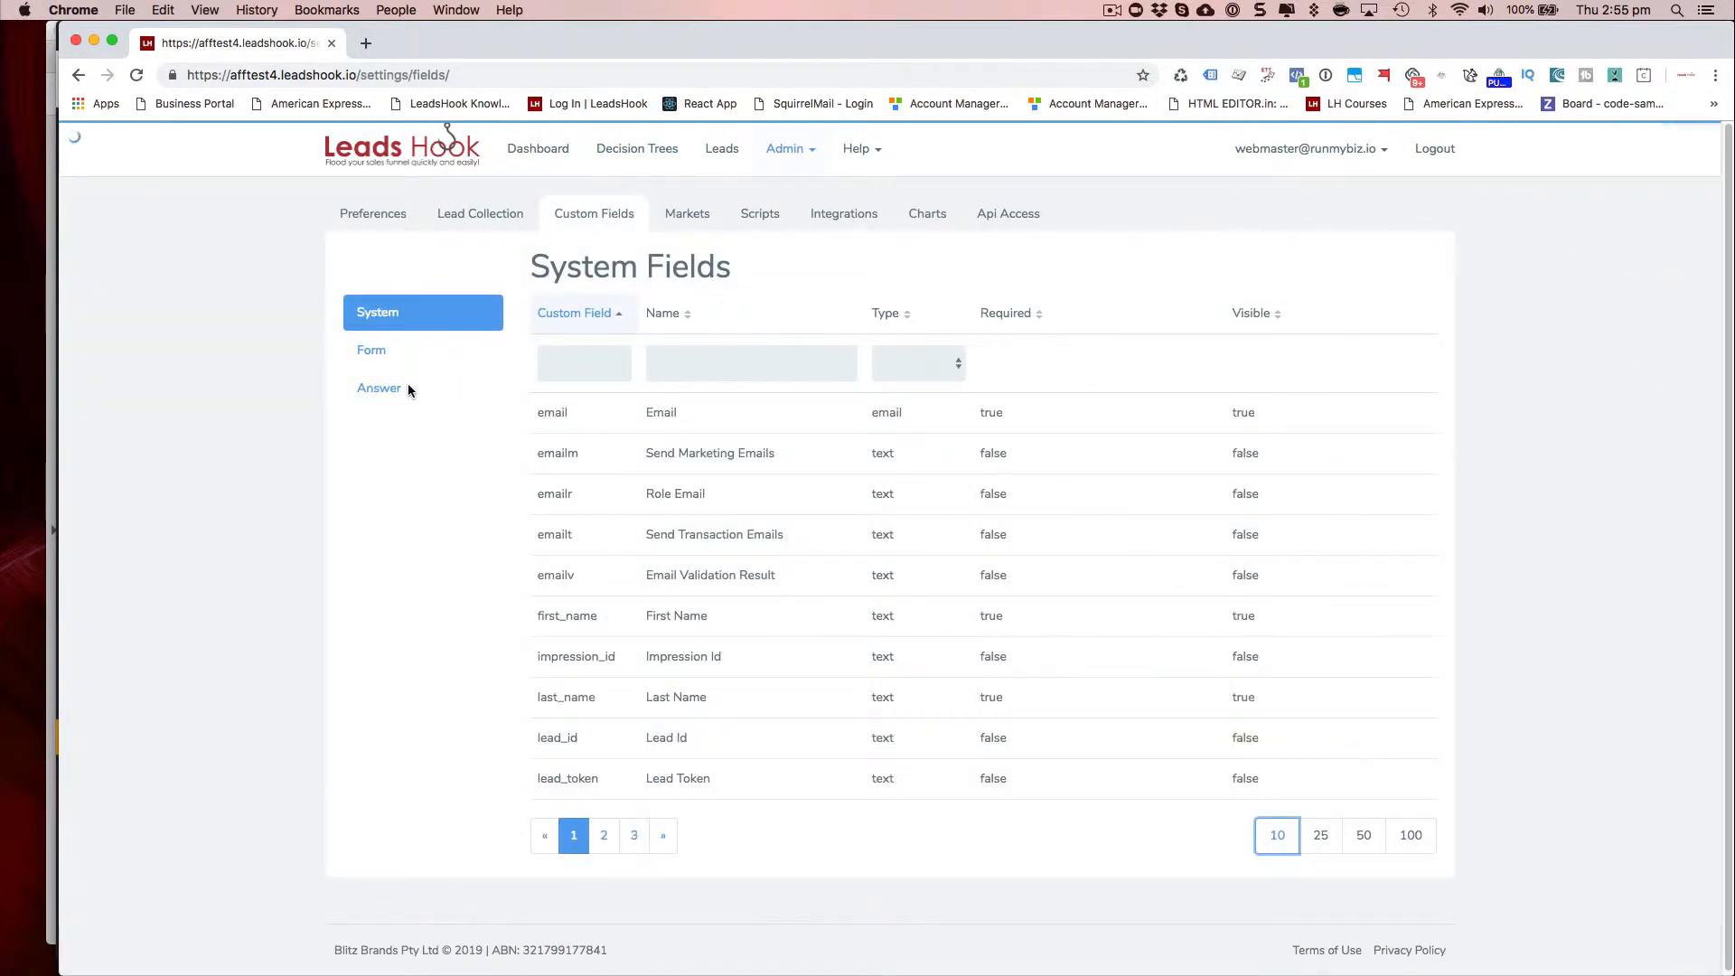
pyautogui.click(388, 386)
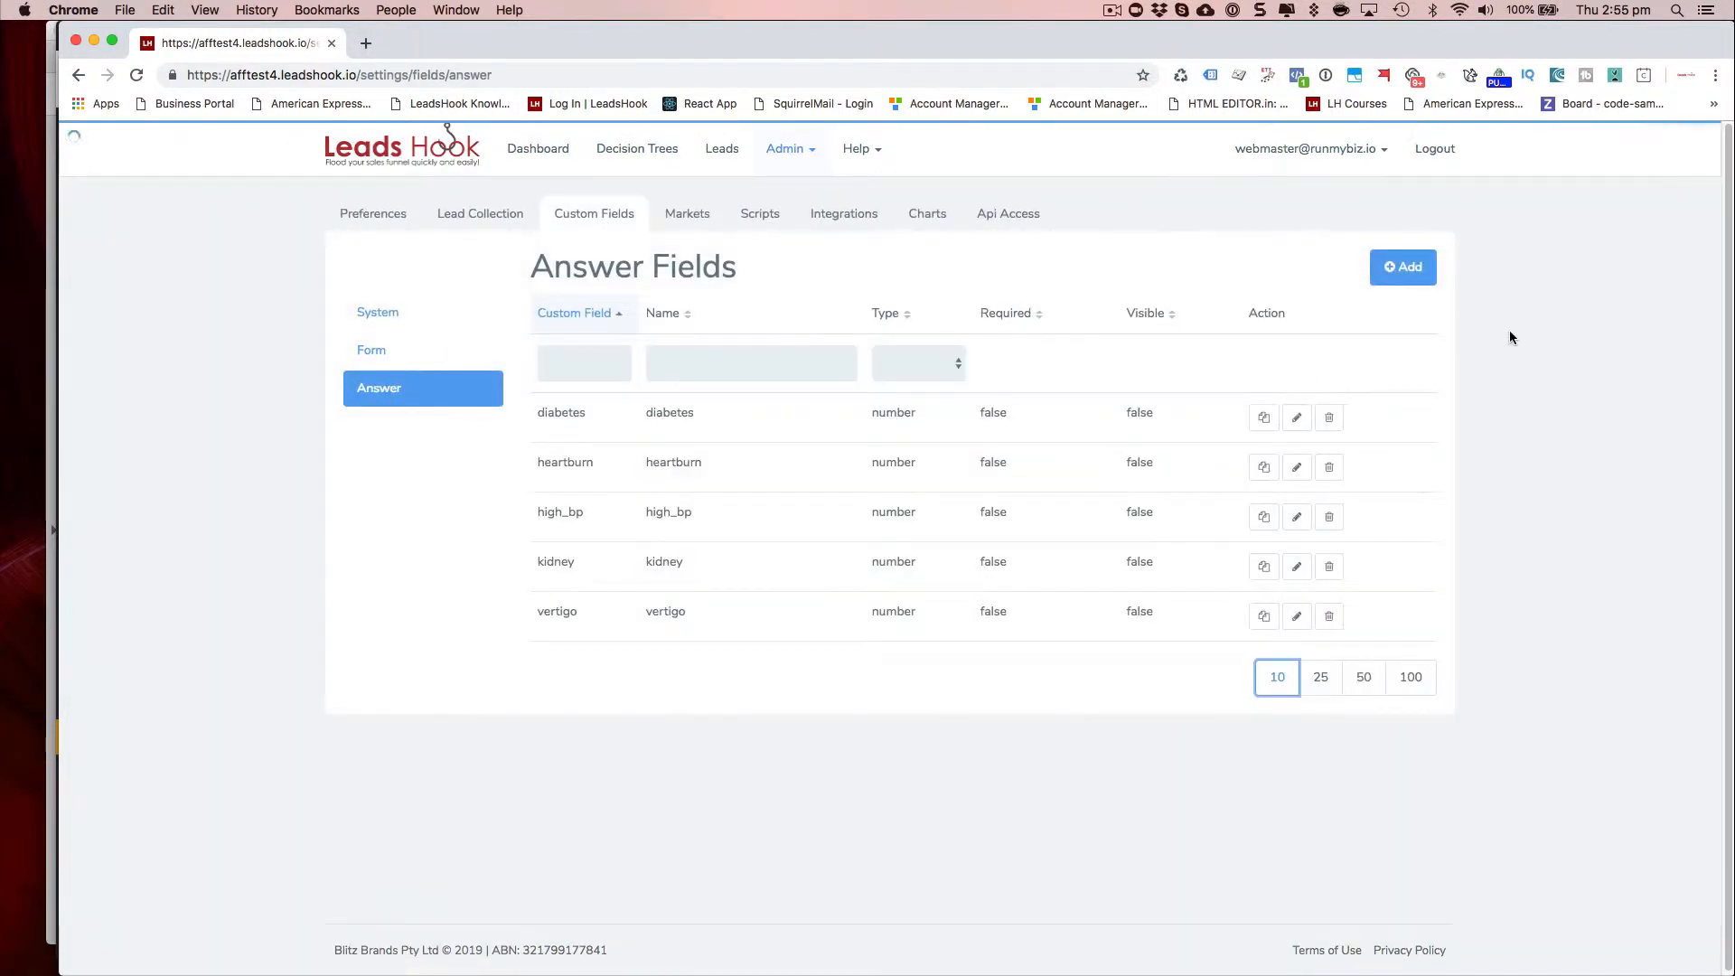
pyautogui.click(1416, 275)
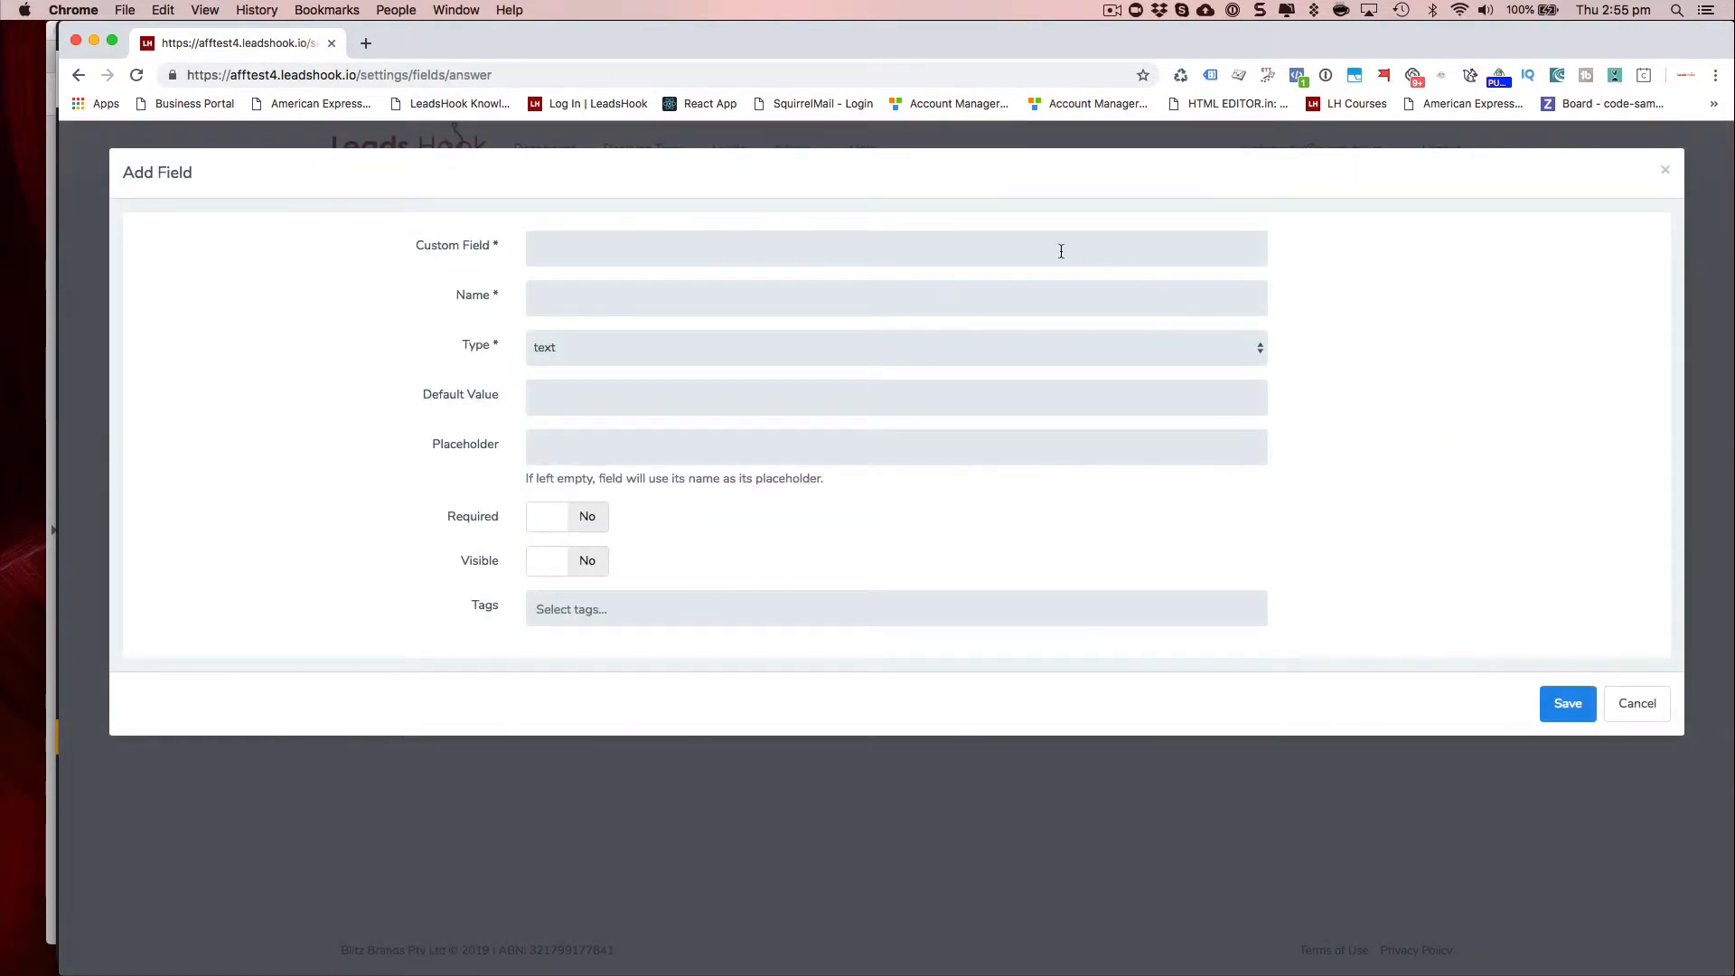
# Enter business_skill as the new custom field and Business Skills Score as its name.
pyautogui.click(1060, 251)
pyautogui.write('busines')
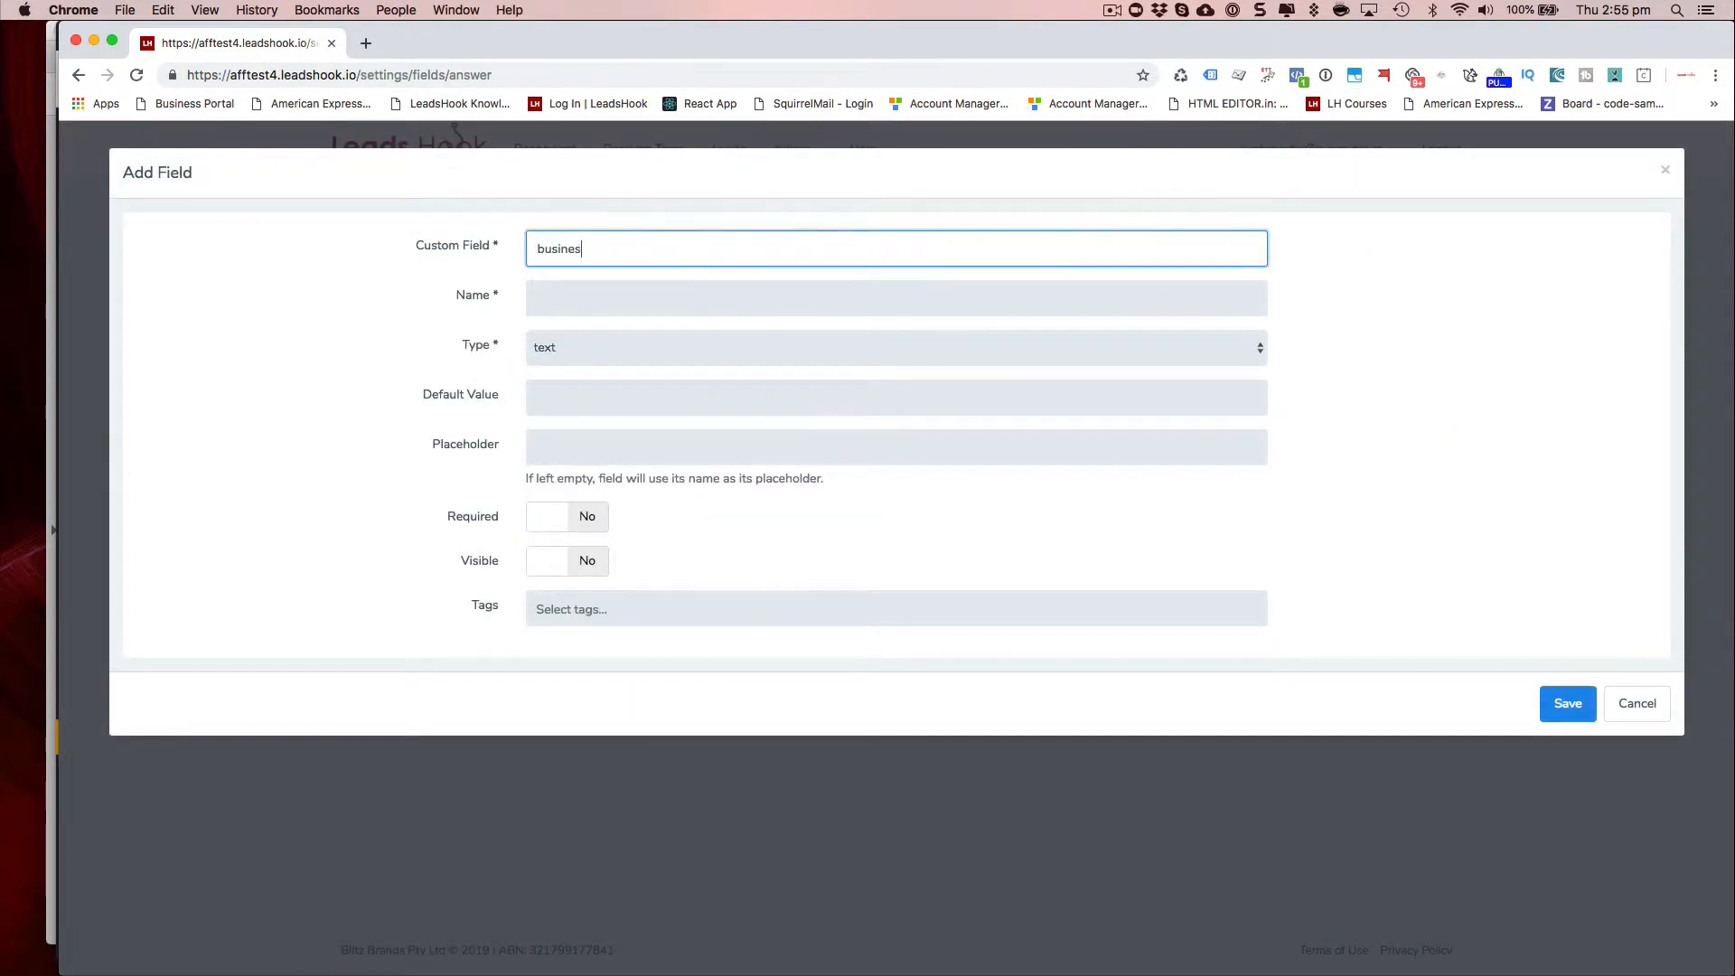
pyautogui.write('s_skill')
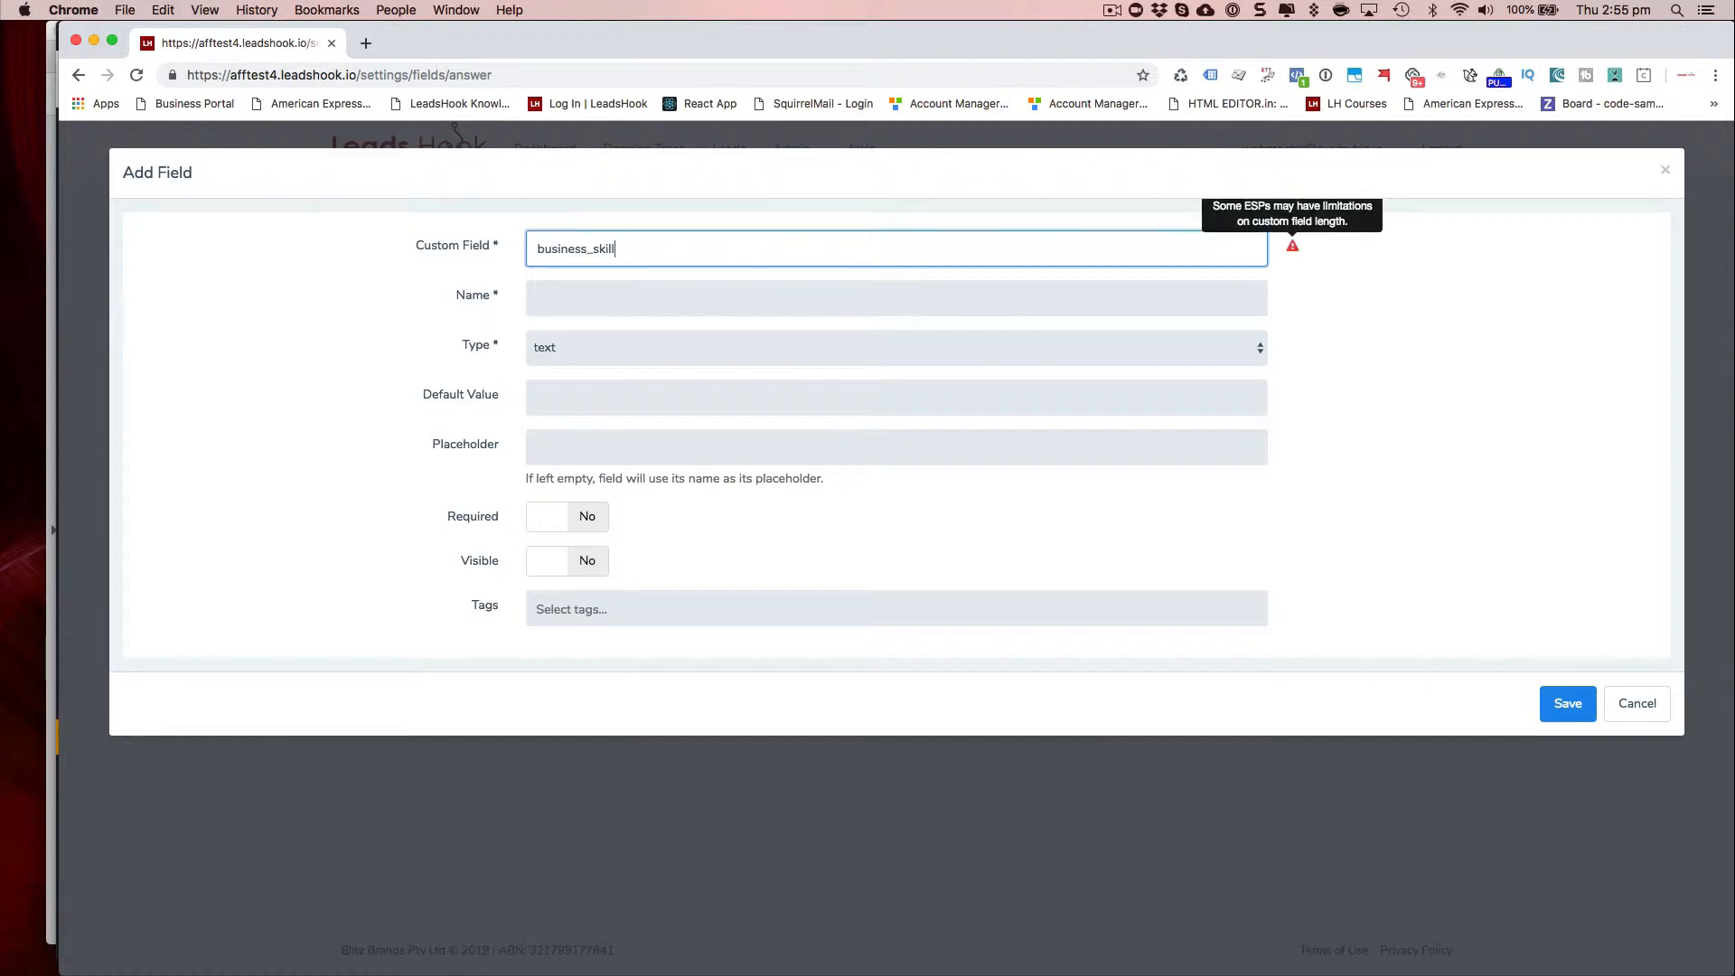
pyautogui.click(896, 298)
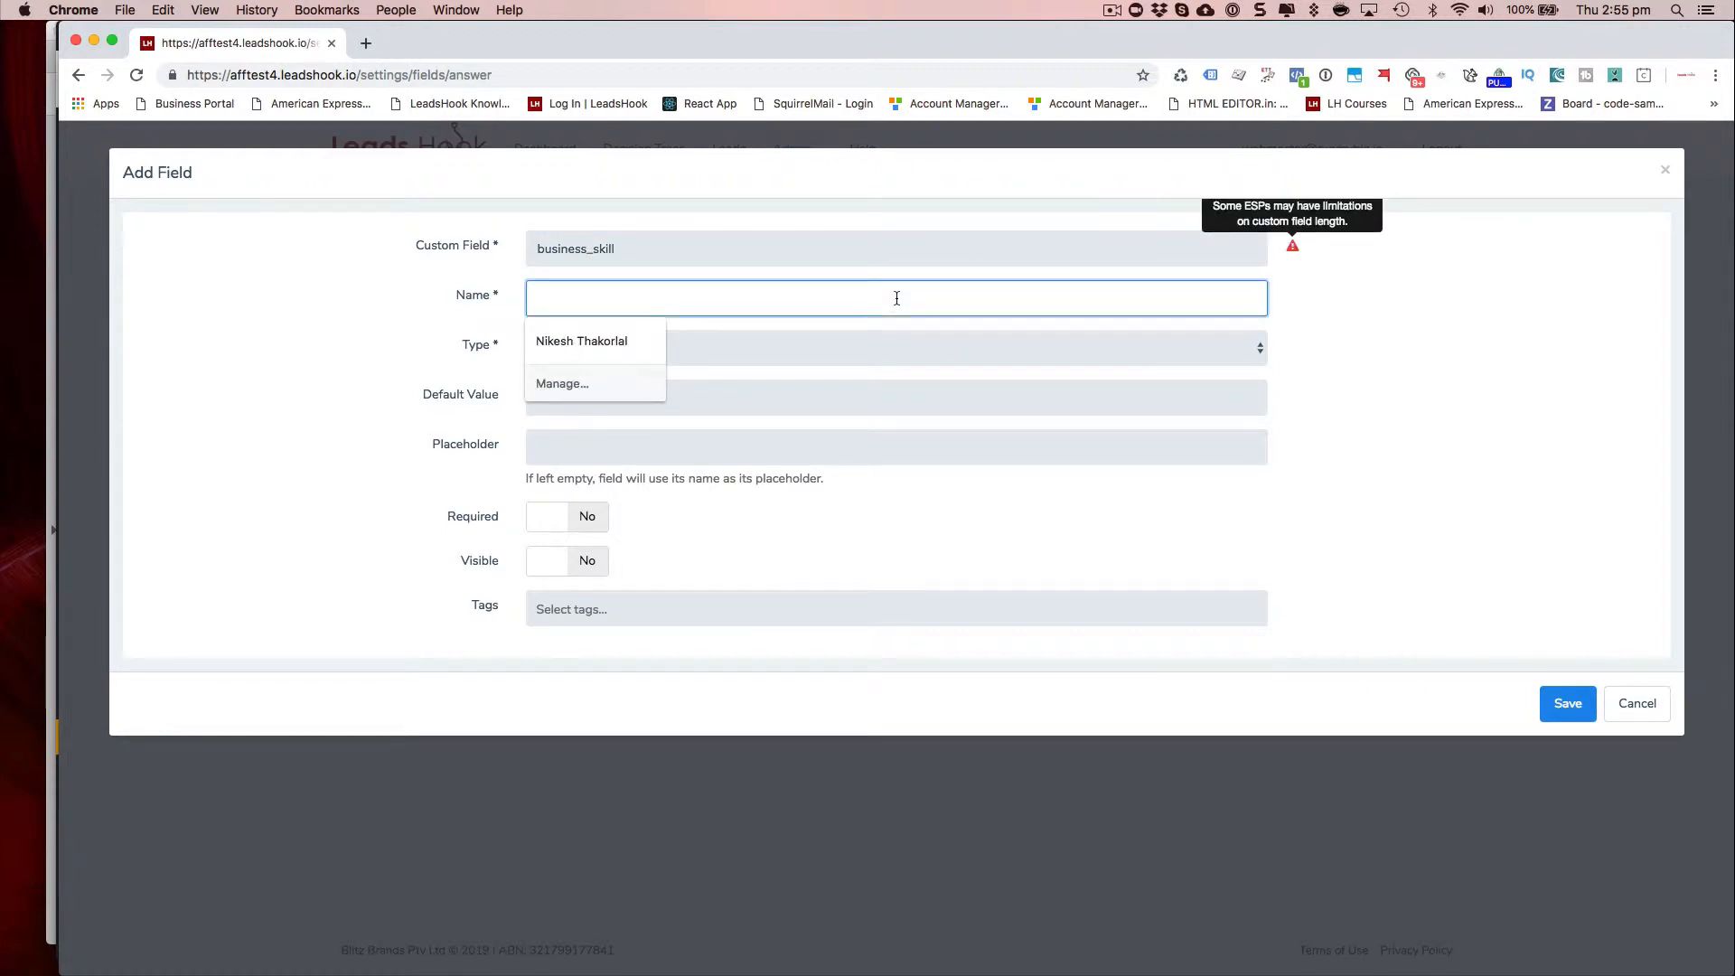
pyautogui.write('Business Skills Score')
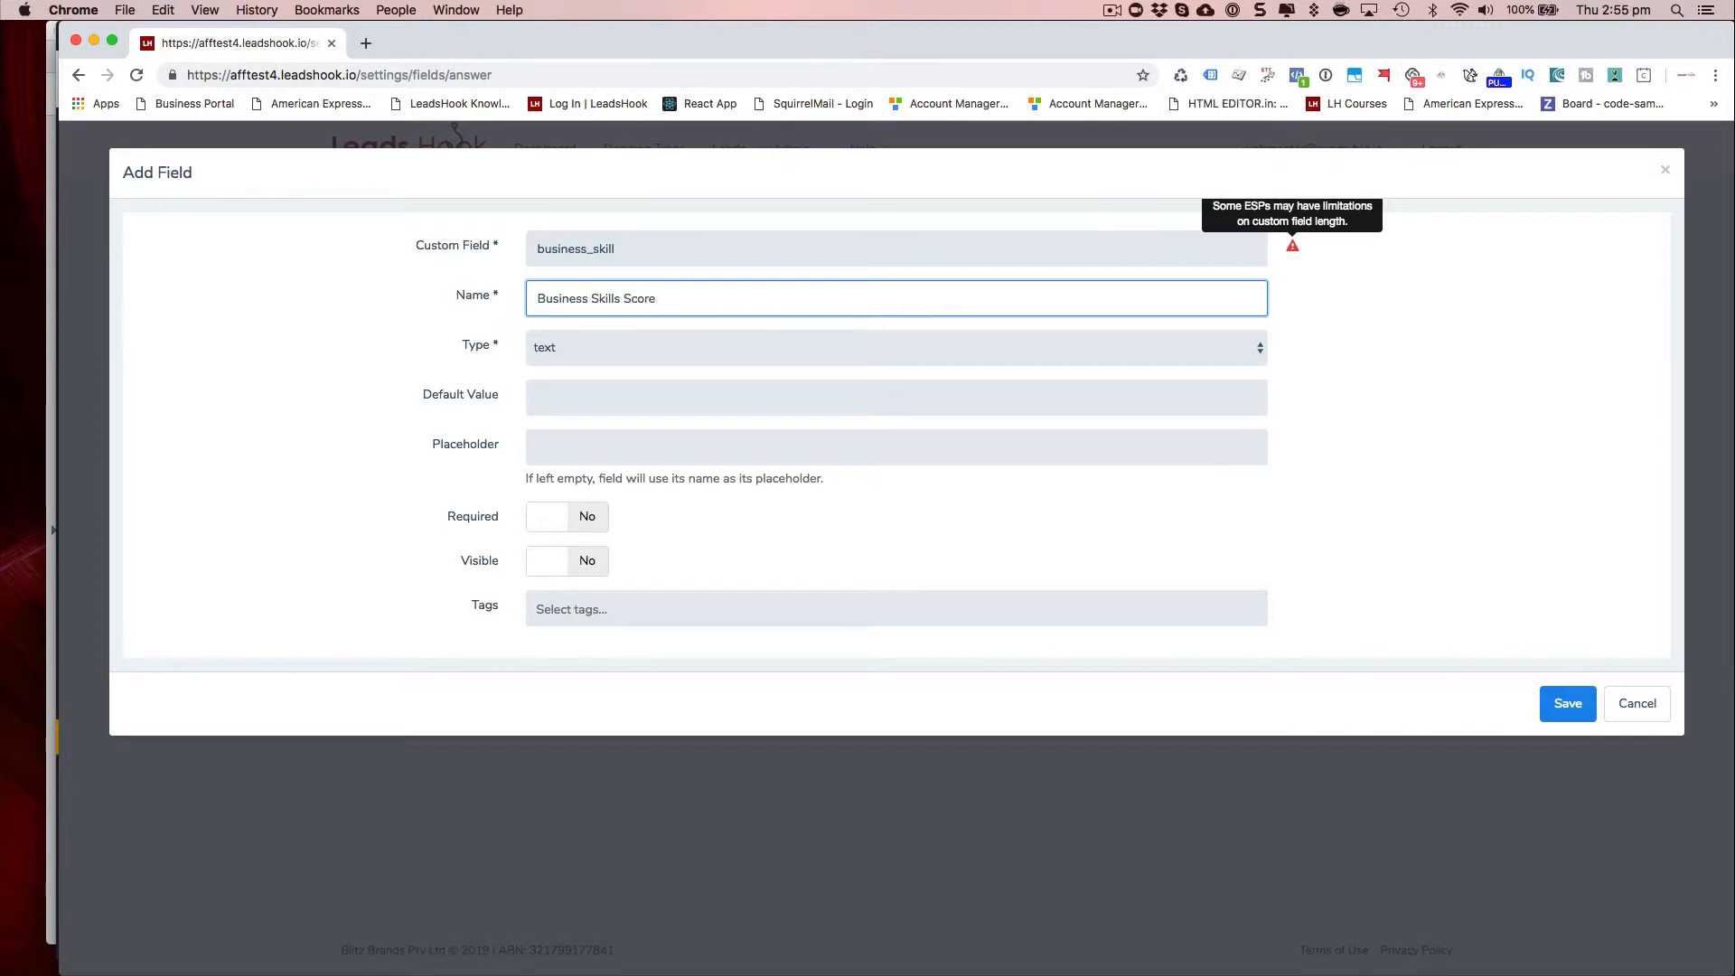
# Set the new field's type to number with a default value of 100, and save the field.
pyautogui.click(577, 342)
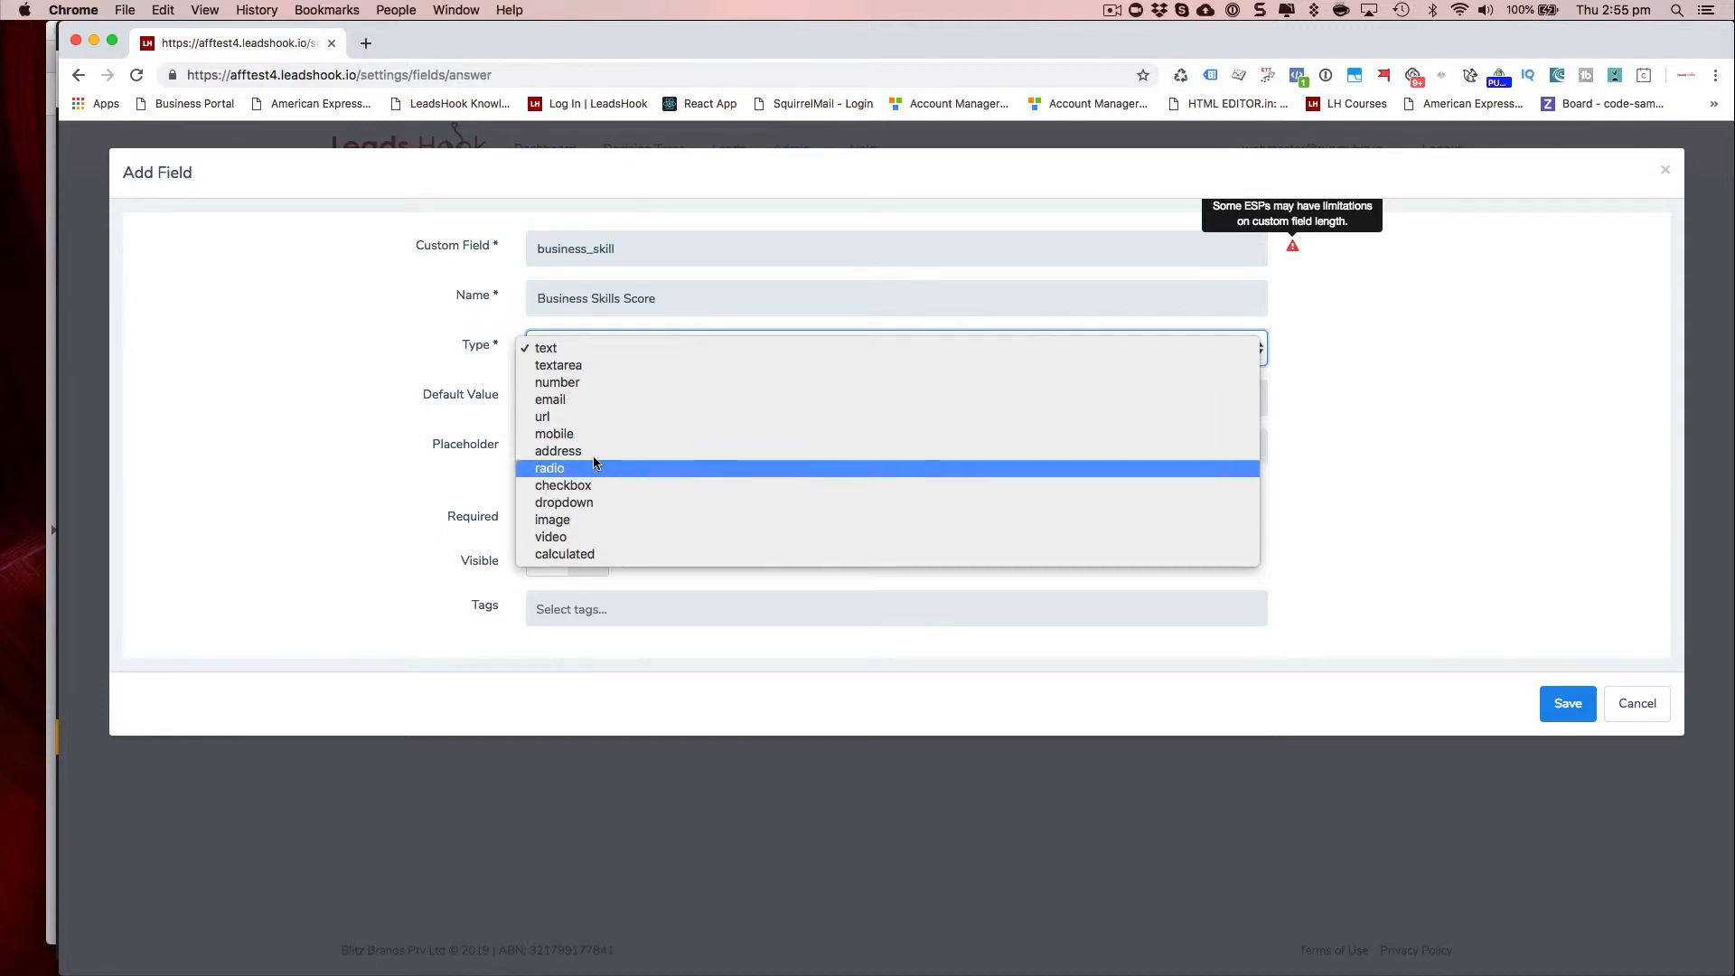
pyautogui.click(592, 383)
pyautogui.click(500, 391)
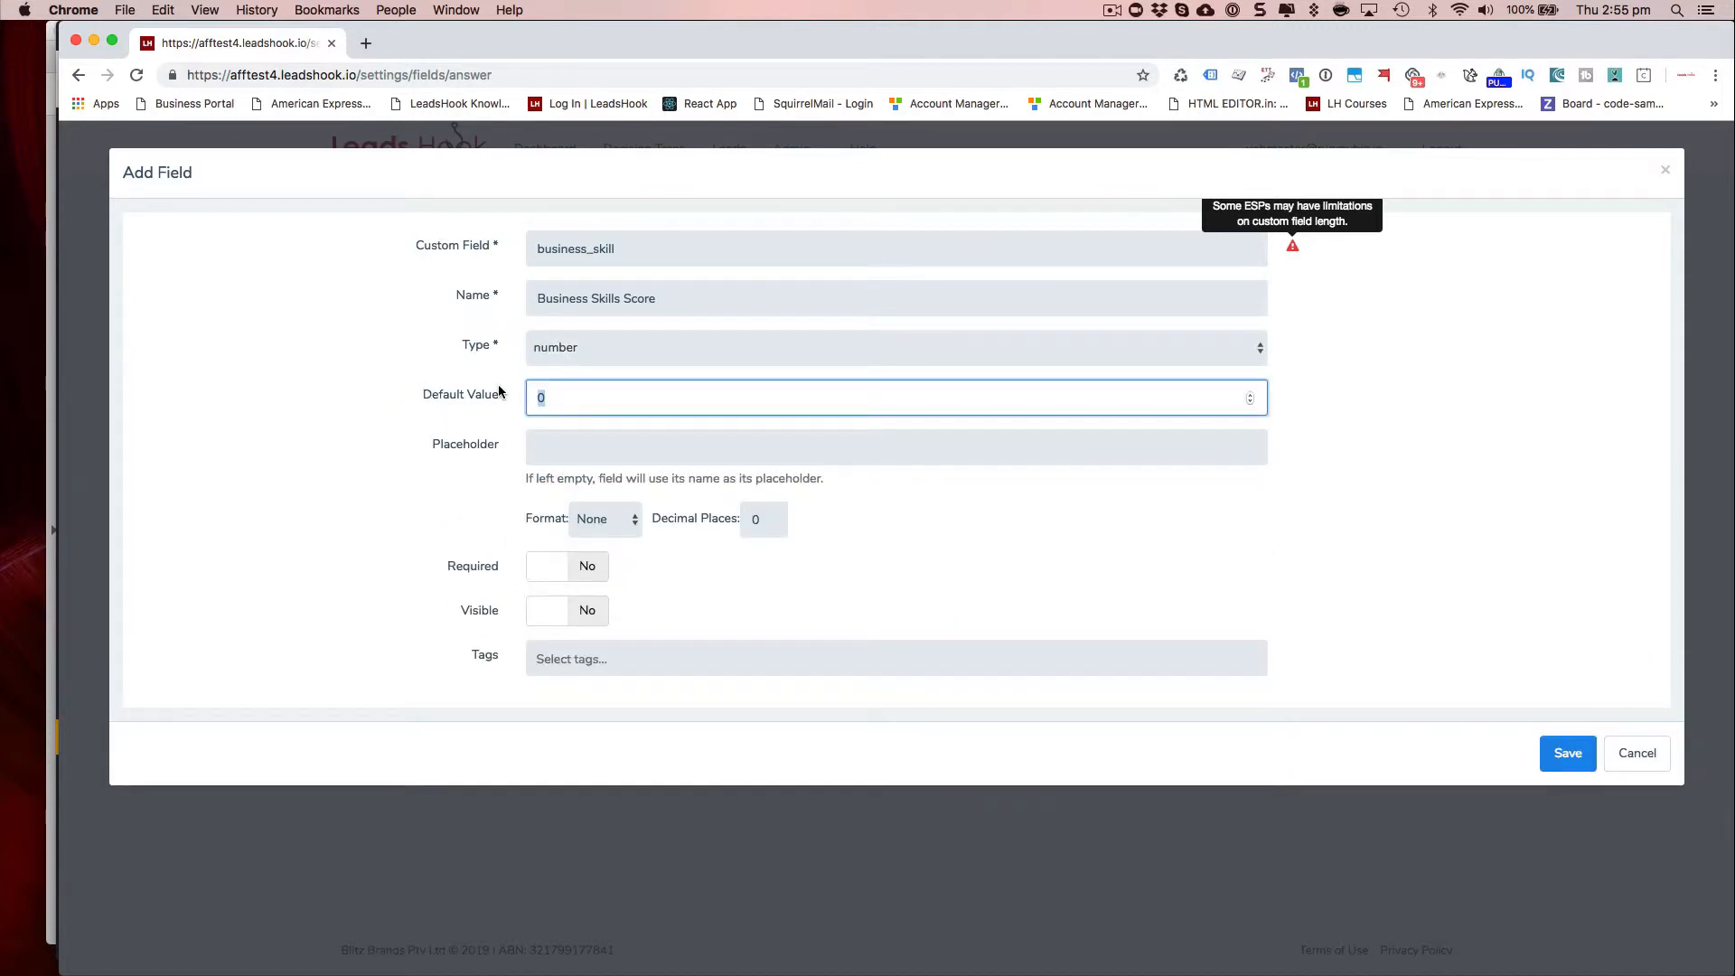
pyautogui.write('100')
pyautogui.click(394, 504)
pyautogui.click(1567, 759)
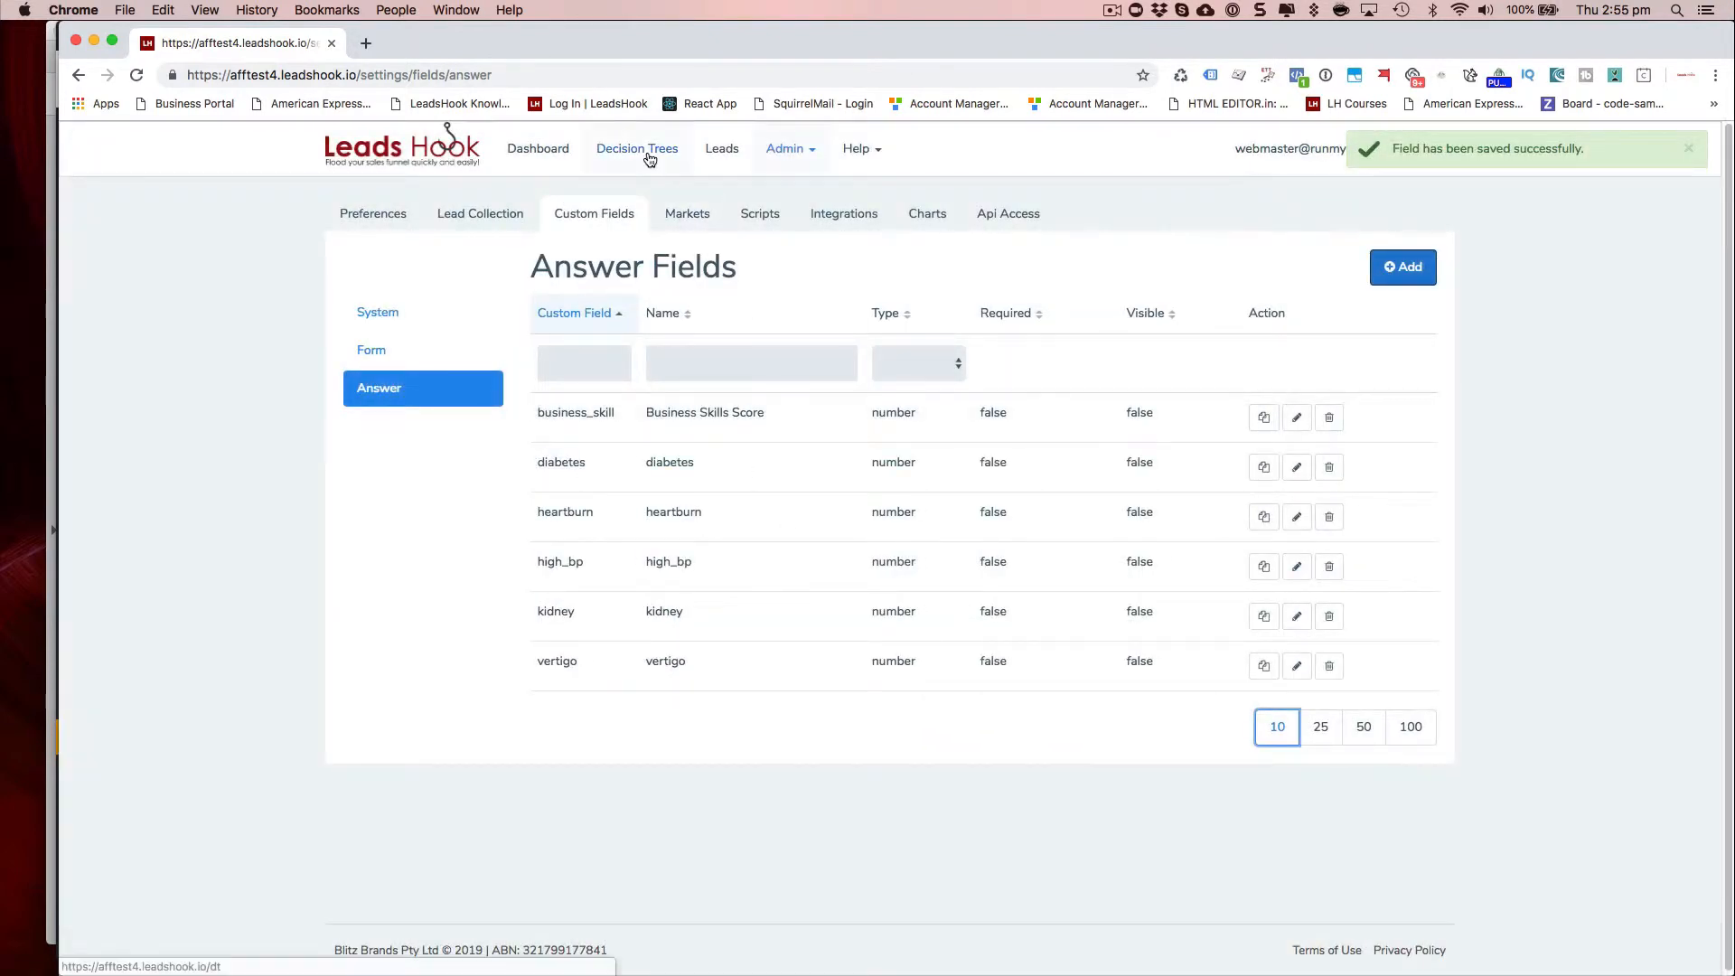
# Reopen the "Number & Calculation - Sum+ Feature" tree and show the insertable fields for the "How many clients does a business need?" description.
pyautogui.click(647, 150)
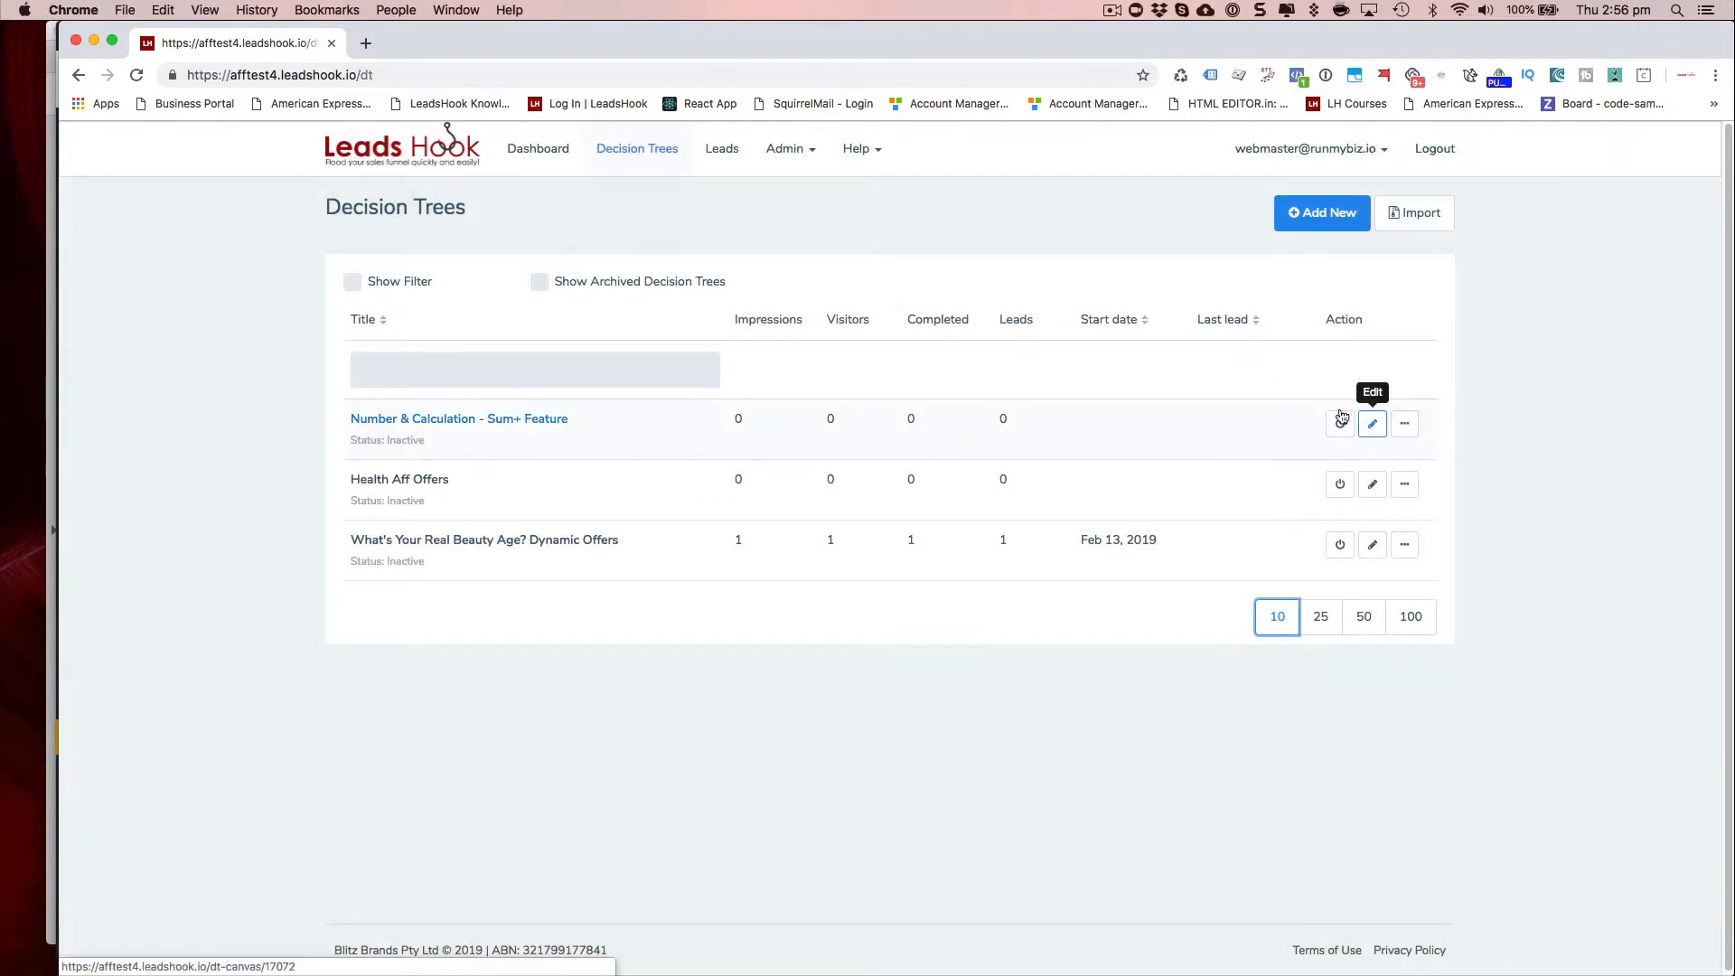
pyautogui.click(1367, 422)
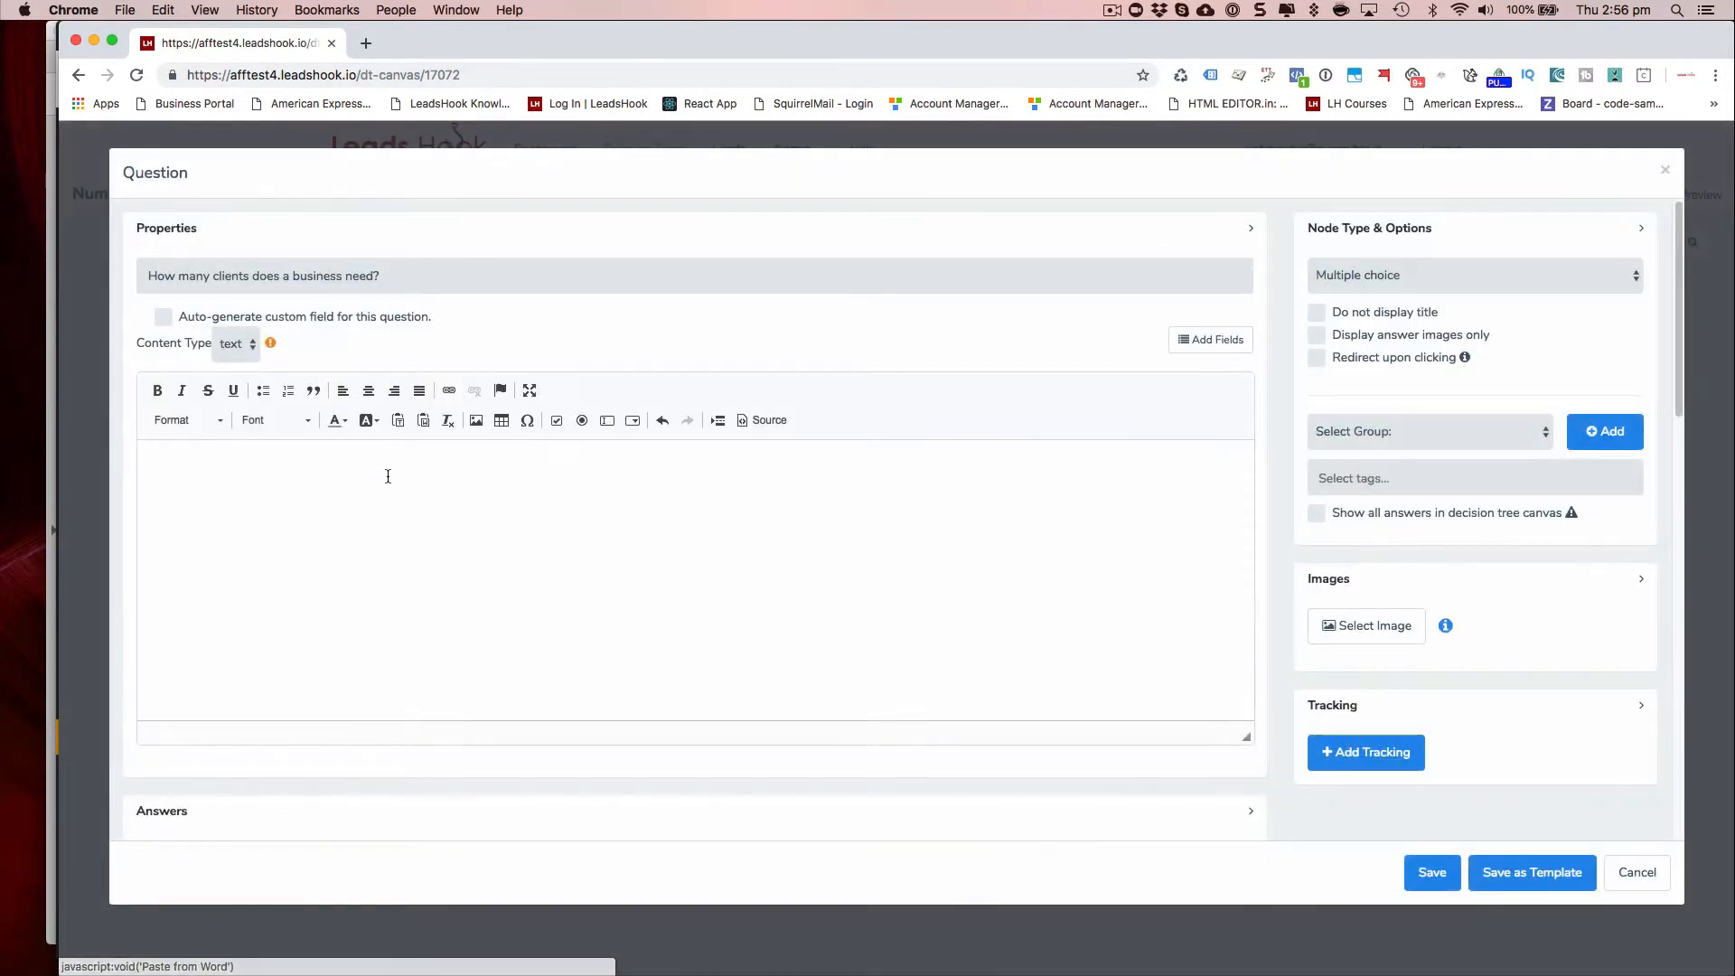
pyautogui.click(387, 477)
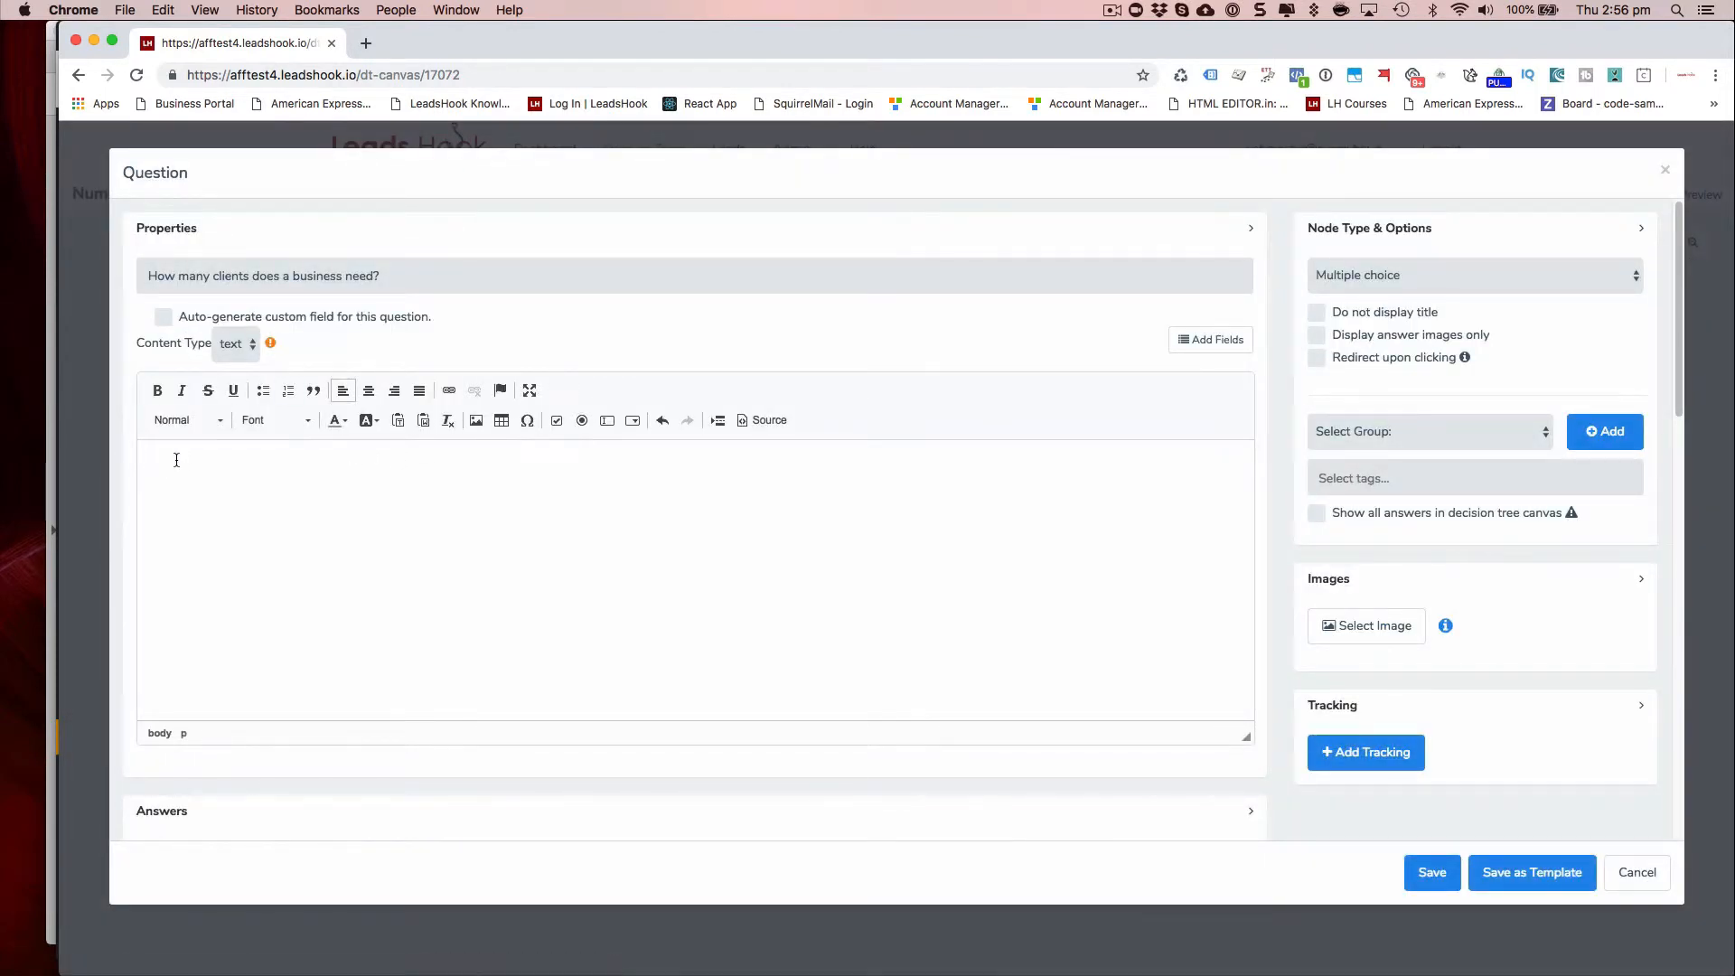
pyautogui.click(1213, 341)
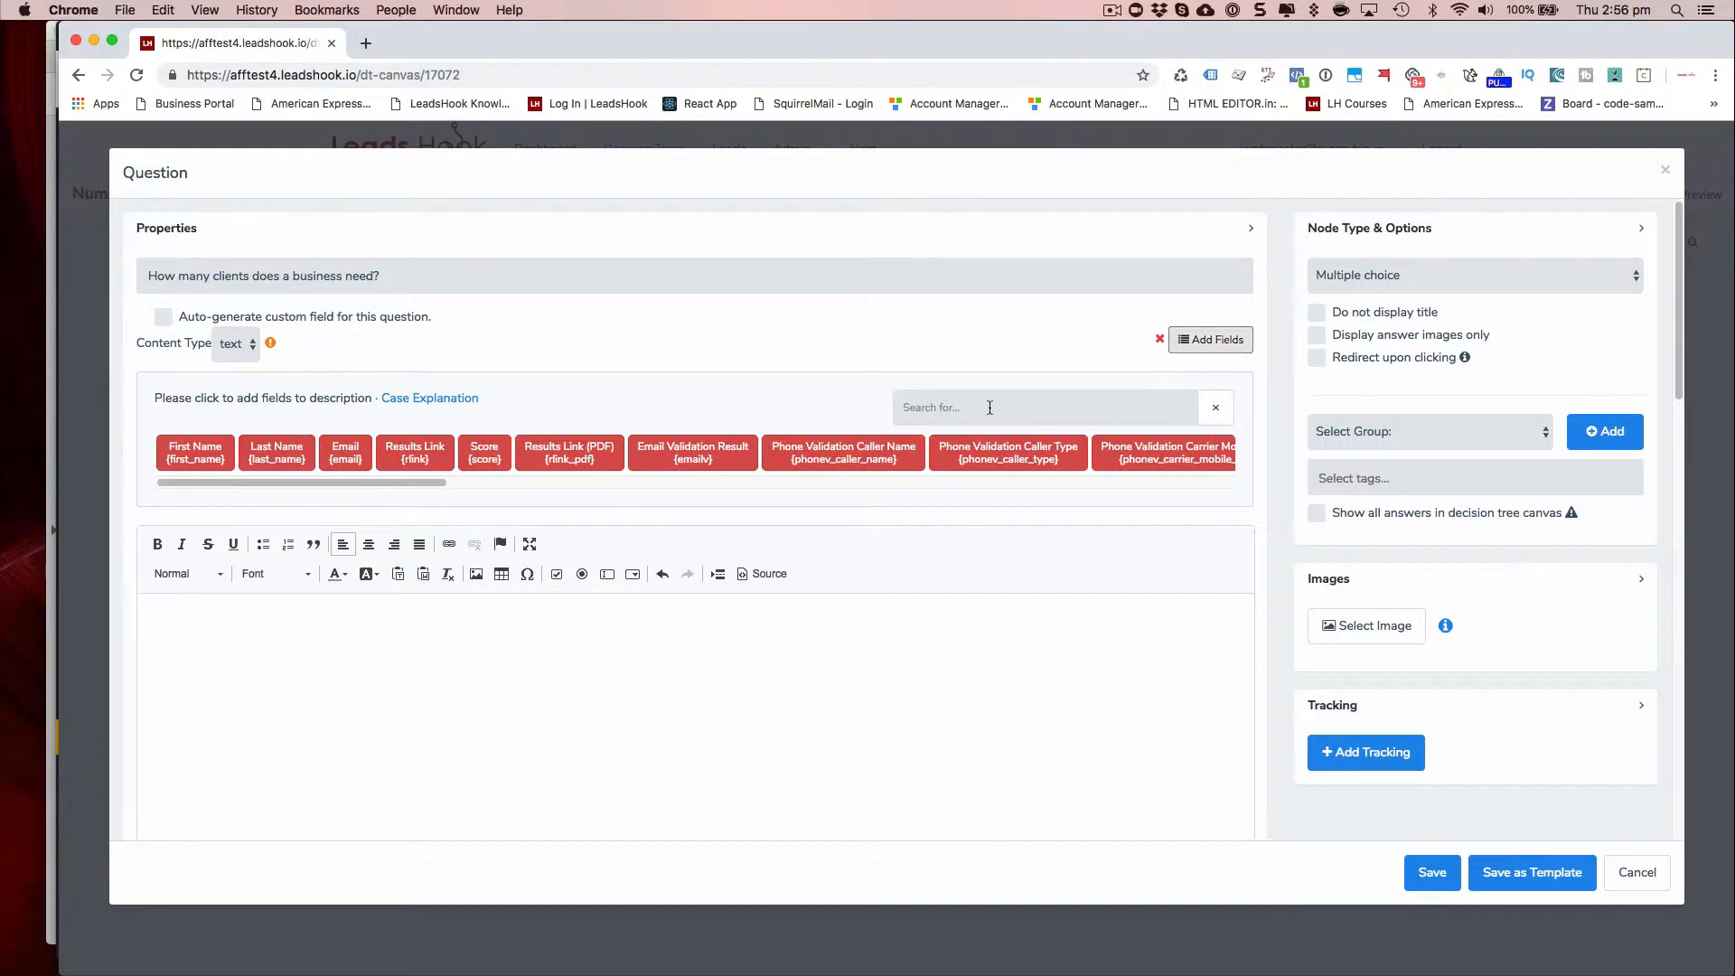
pyautogui.moveTo(437, 481); pyautogui.dragTo(1288, 506)
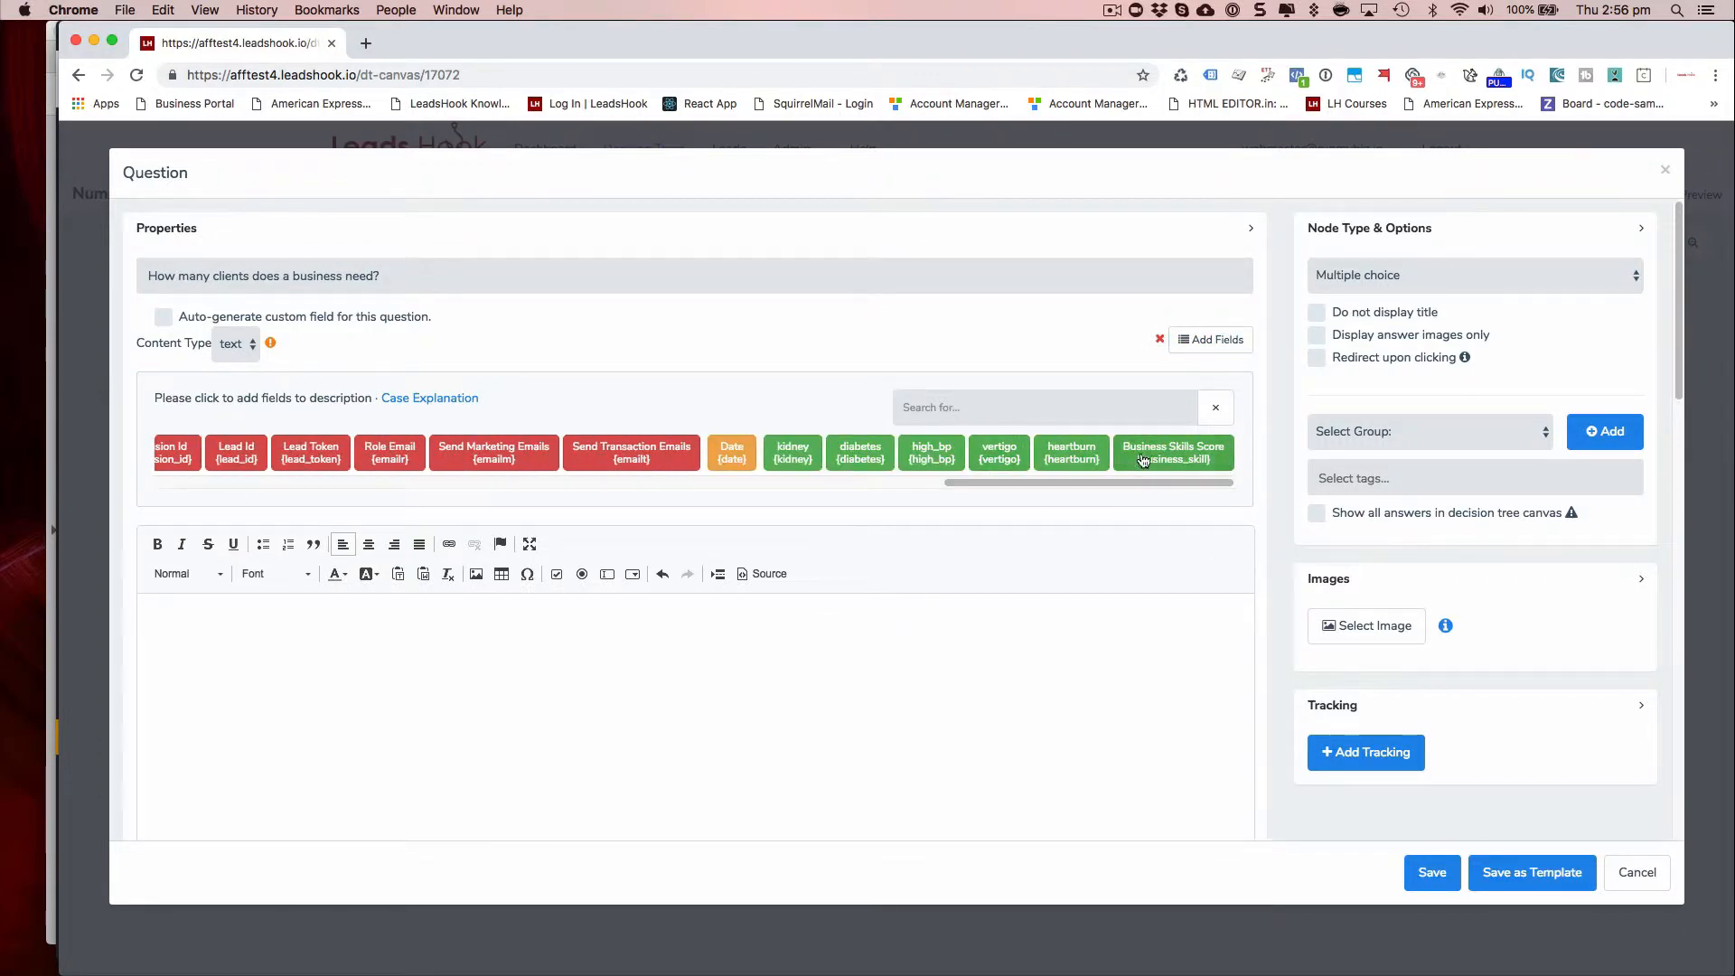
pyautogui.click(1180, 464)
pyautogui.click(1180, 464)
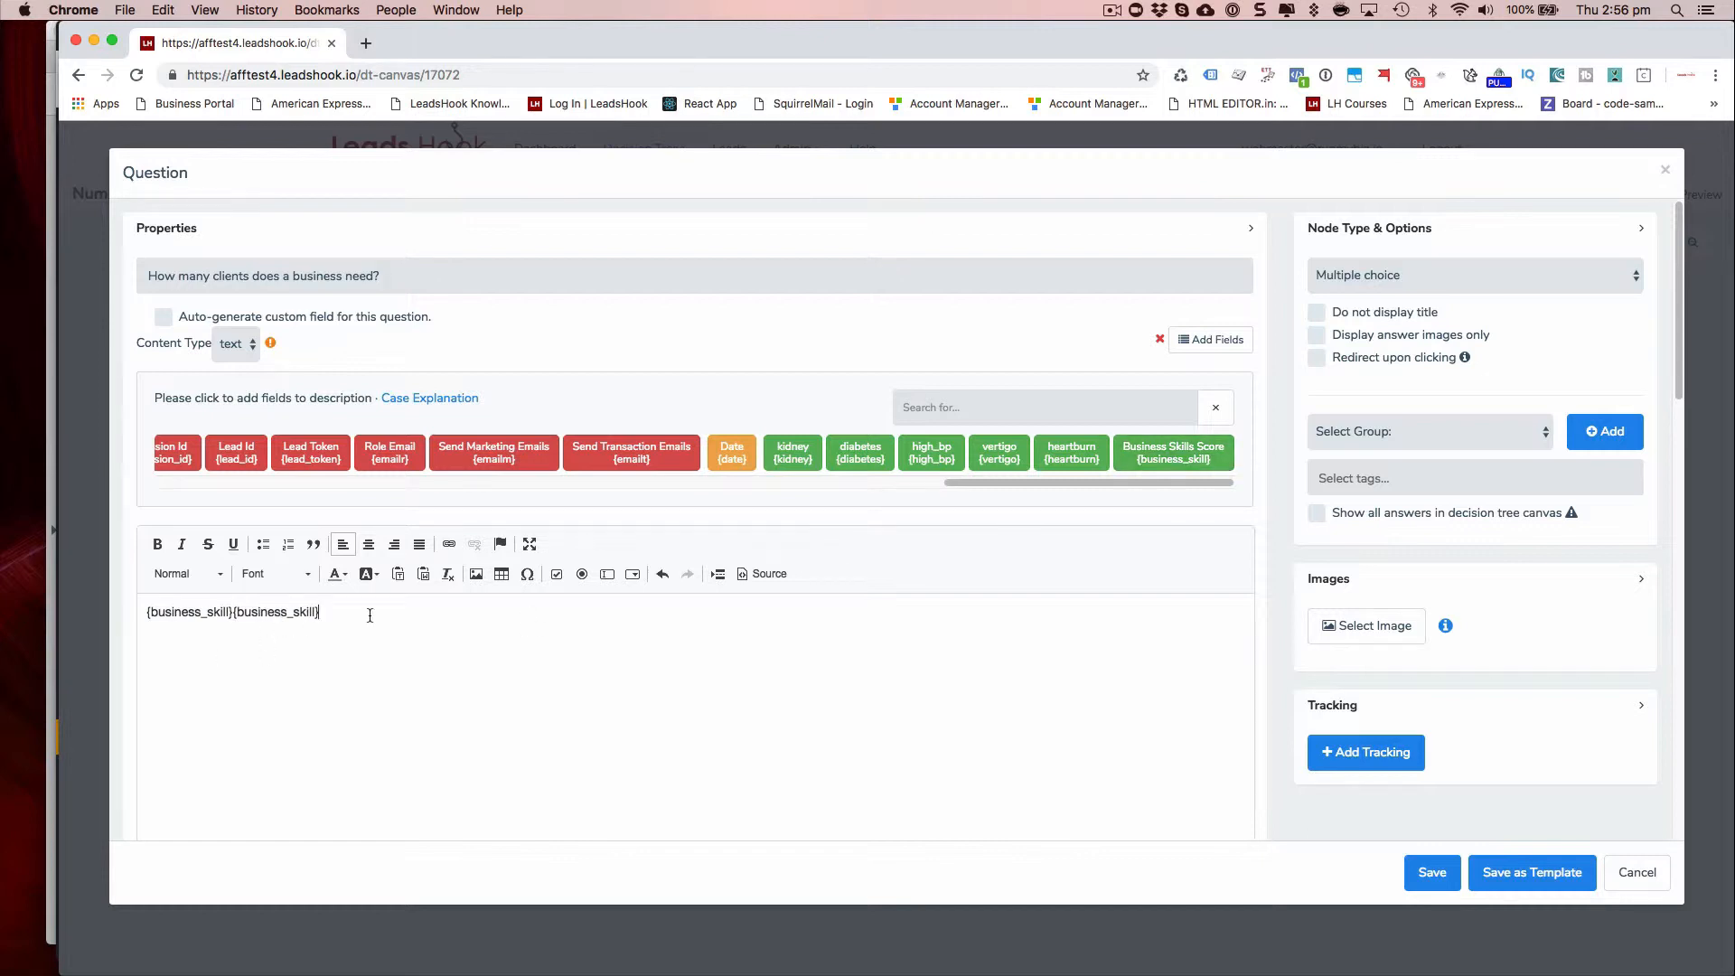
pyautogui.moveTo(370, 615); pyautogui.dragTo(16, 612)
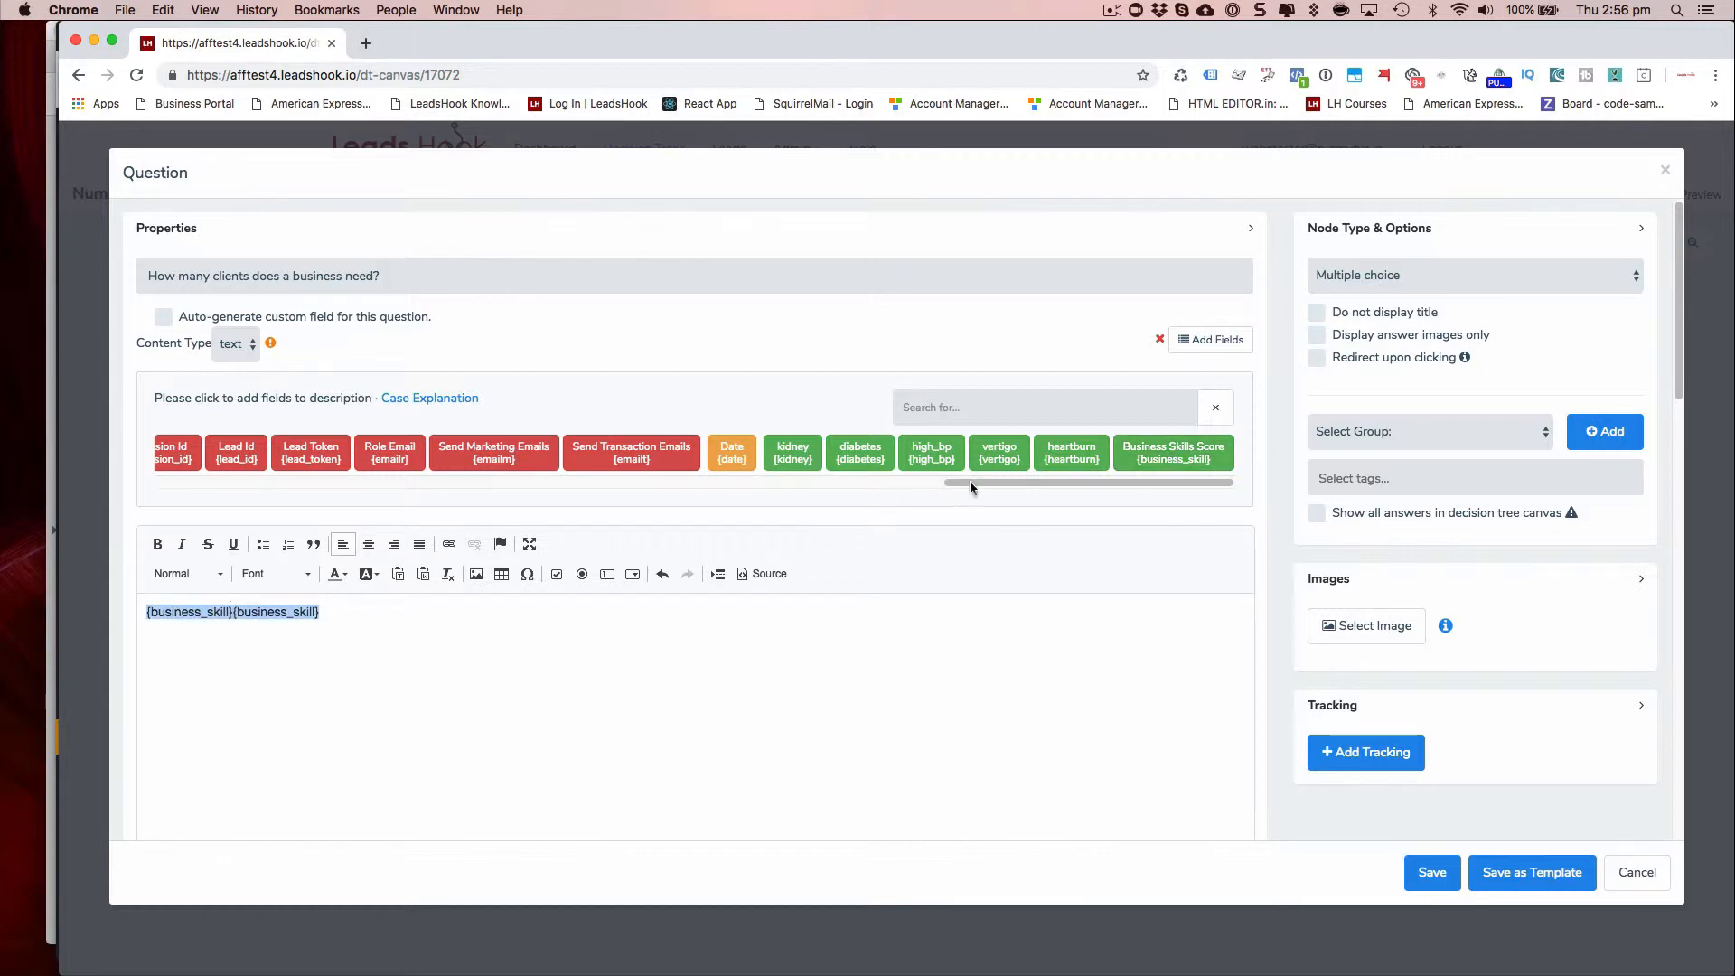
pyautogui.click(1149, 464)
pyautogui.click(1150, 465)
pyautogui.click(1149, 465)
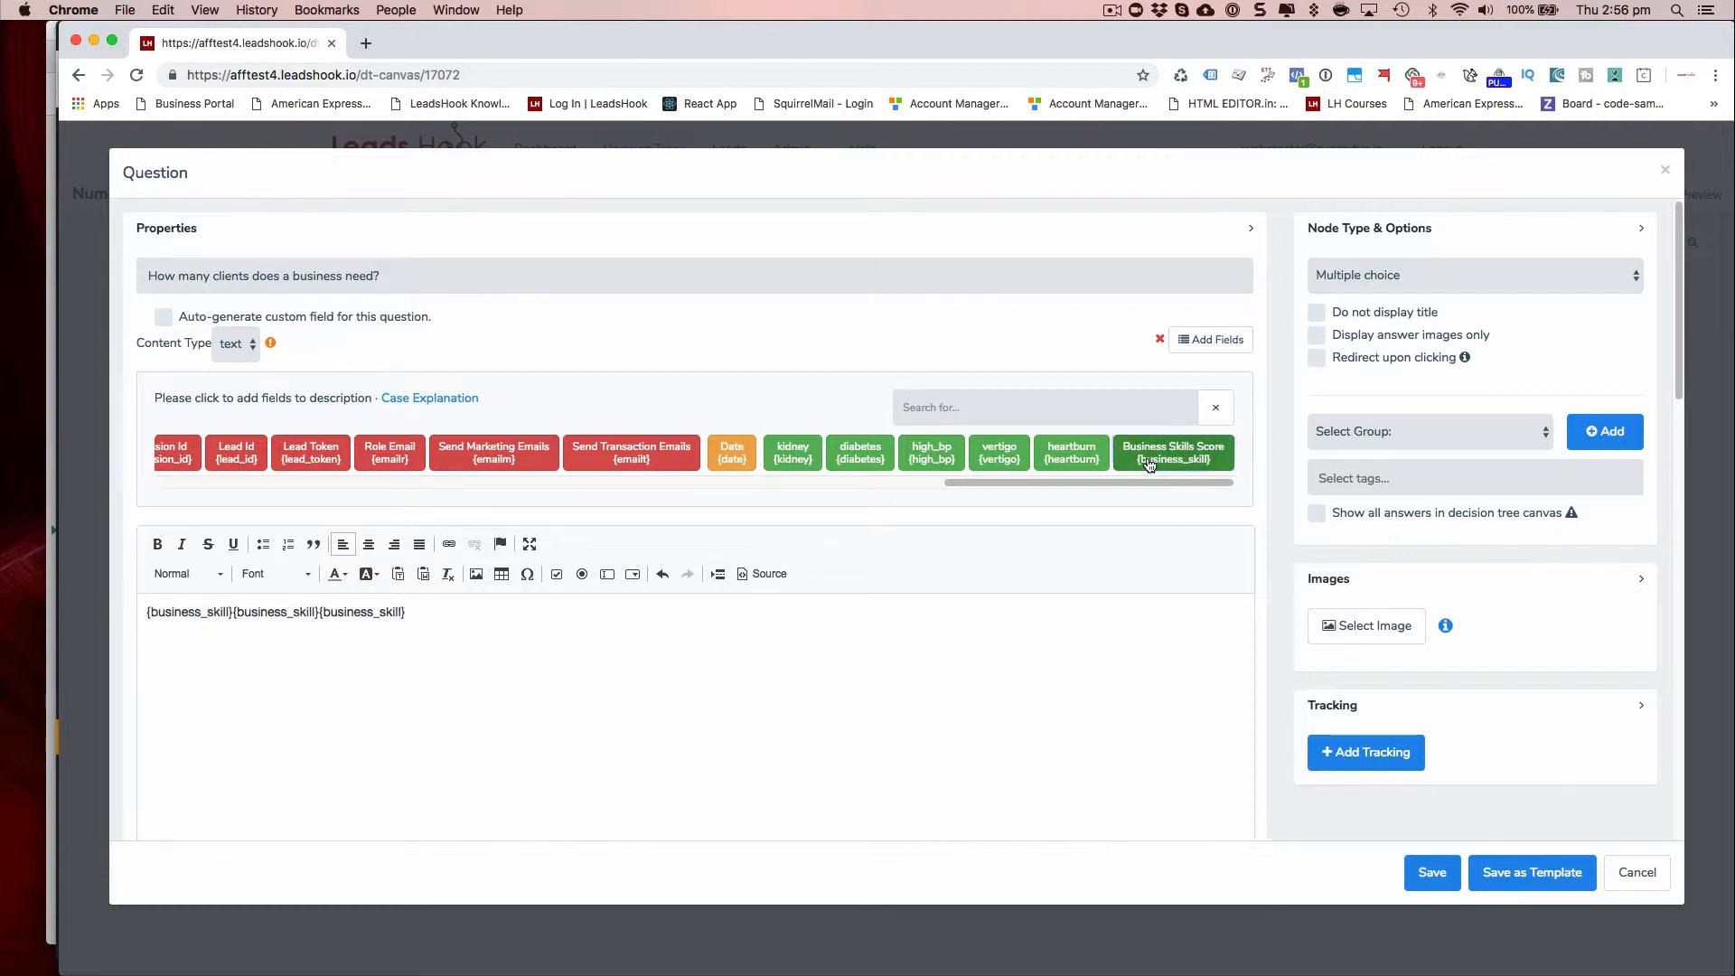
pyautogui.click(1150, 464)
pyautogui.click(1149, 465)
pyautogui.moveTo(583, 614); pyautogui.dragTo(178, 608)
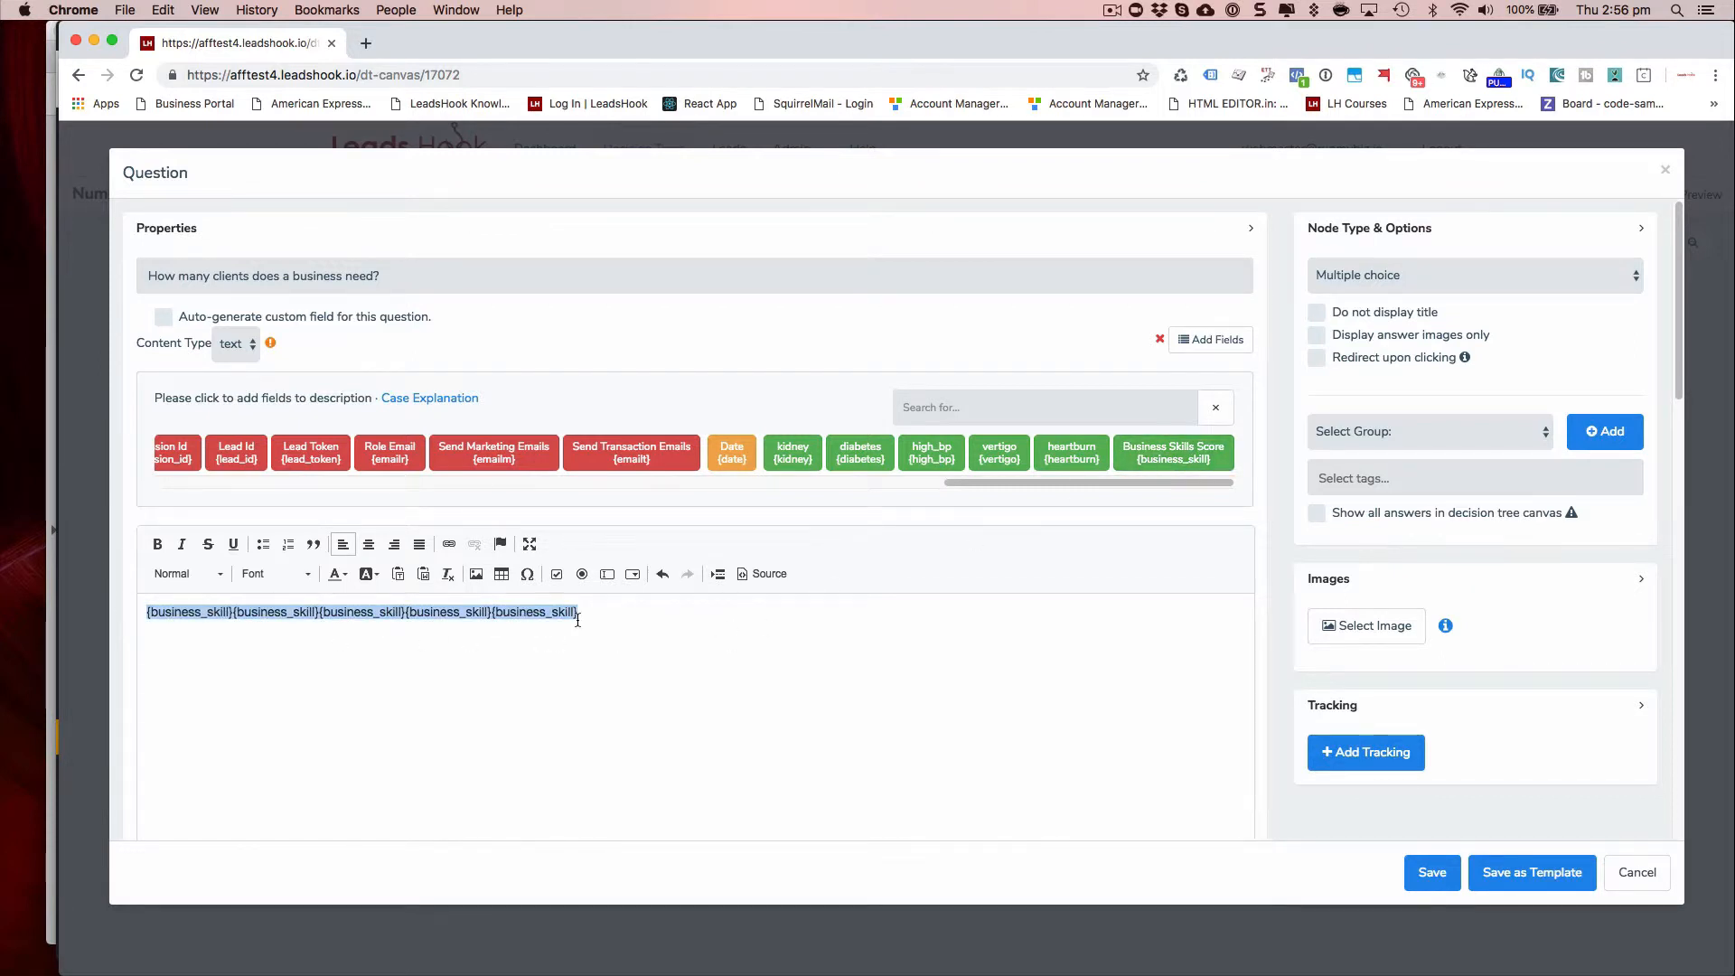
pyautogui.press('BackSpace')
# Insert the Business Skills Score placeholder twice in the description and turn the first one into the plain label "Business_skill:".
pyautogui.click(1173, 452)
pyautogui.click(1173, 452)
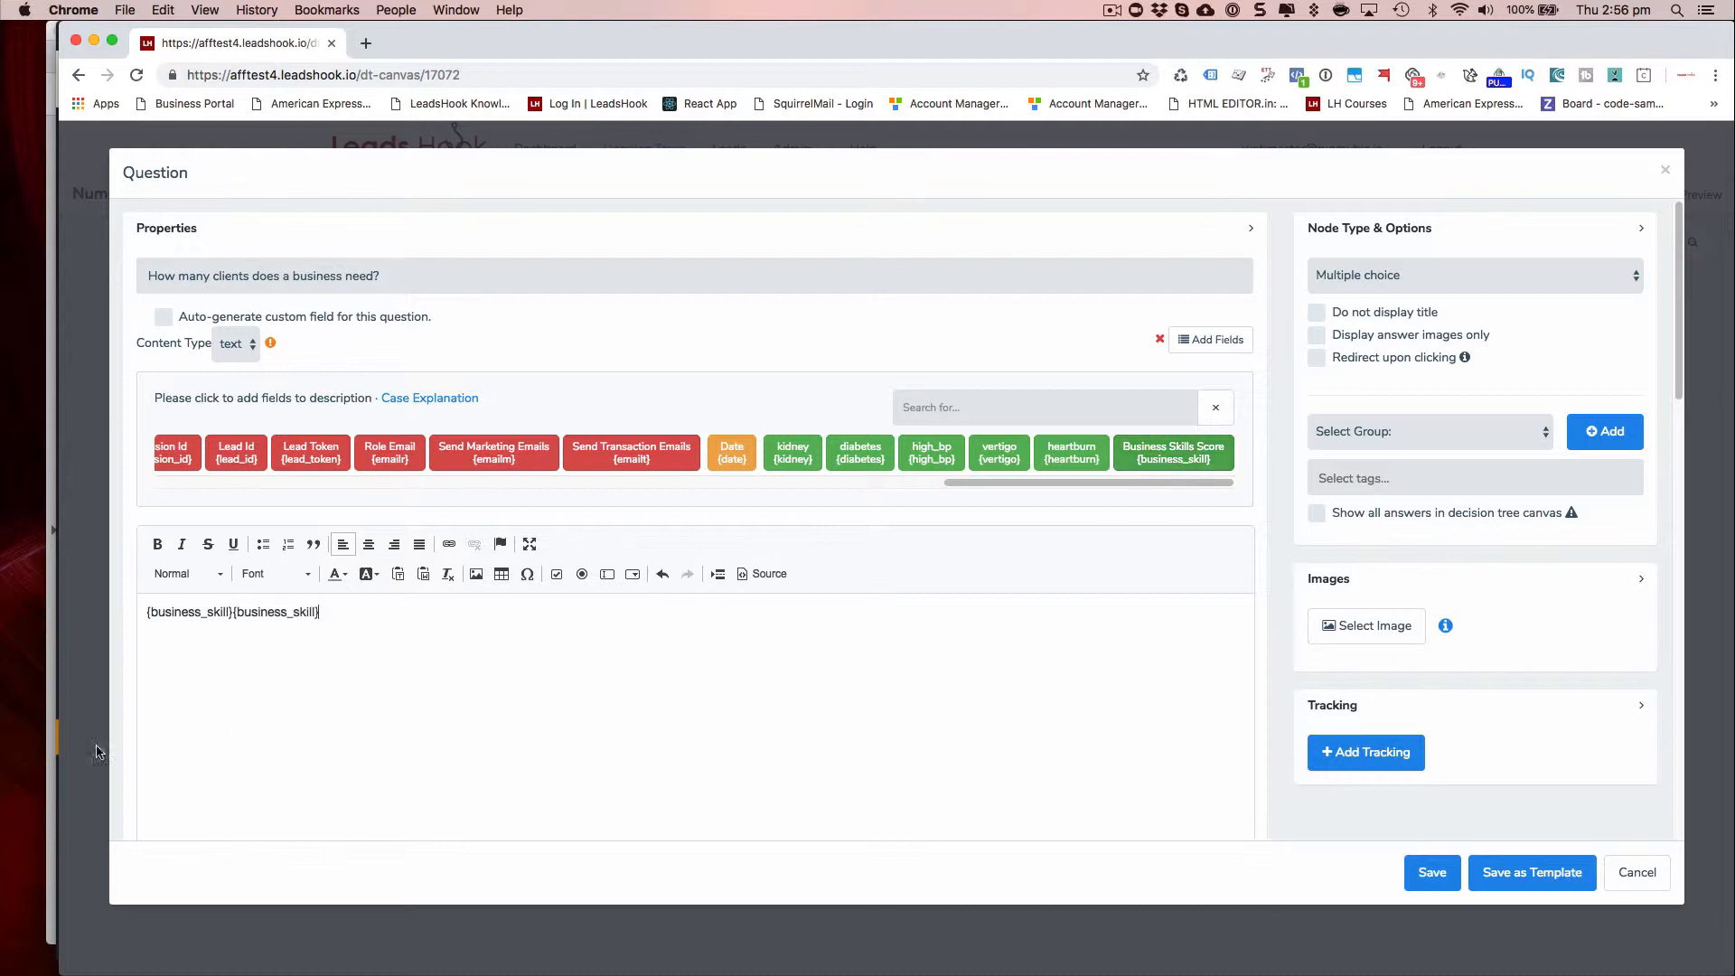
pyautogui.click(231, 612)
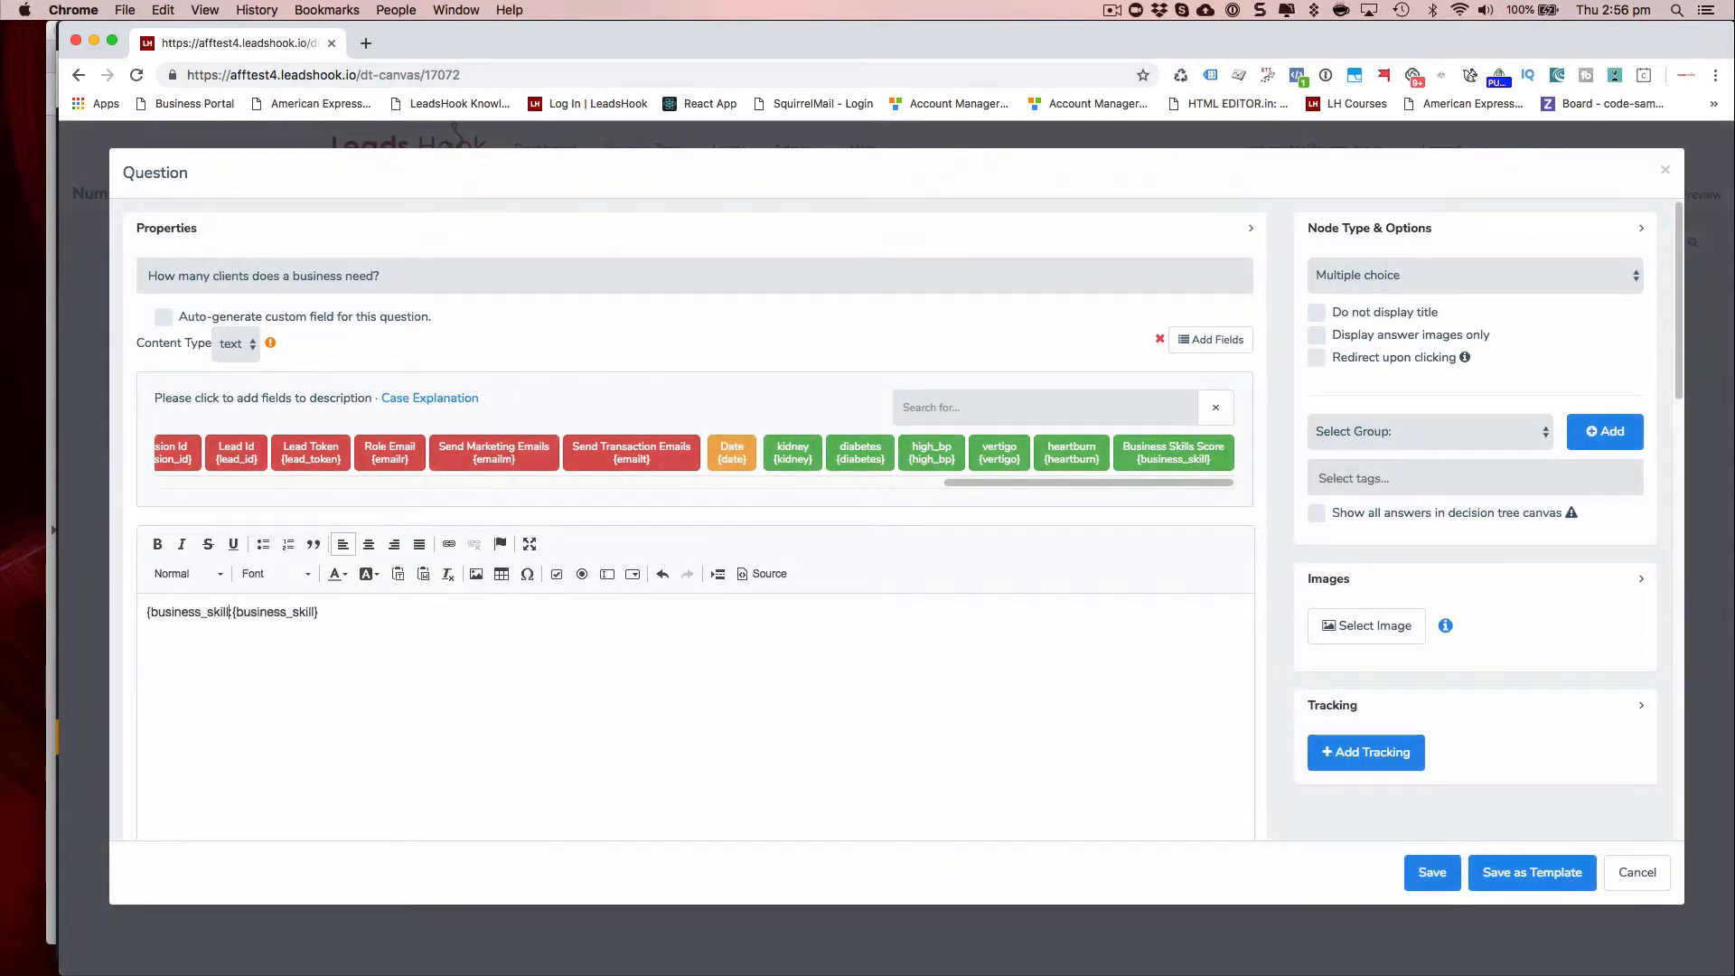
pyautogui.press('BackSpace')
pyautogui.write(':')
pyautogui.click(150, 612)
pyautogui.press('BackSpace')
pyautogui.write(':')
pyautogui.press('Delete')
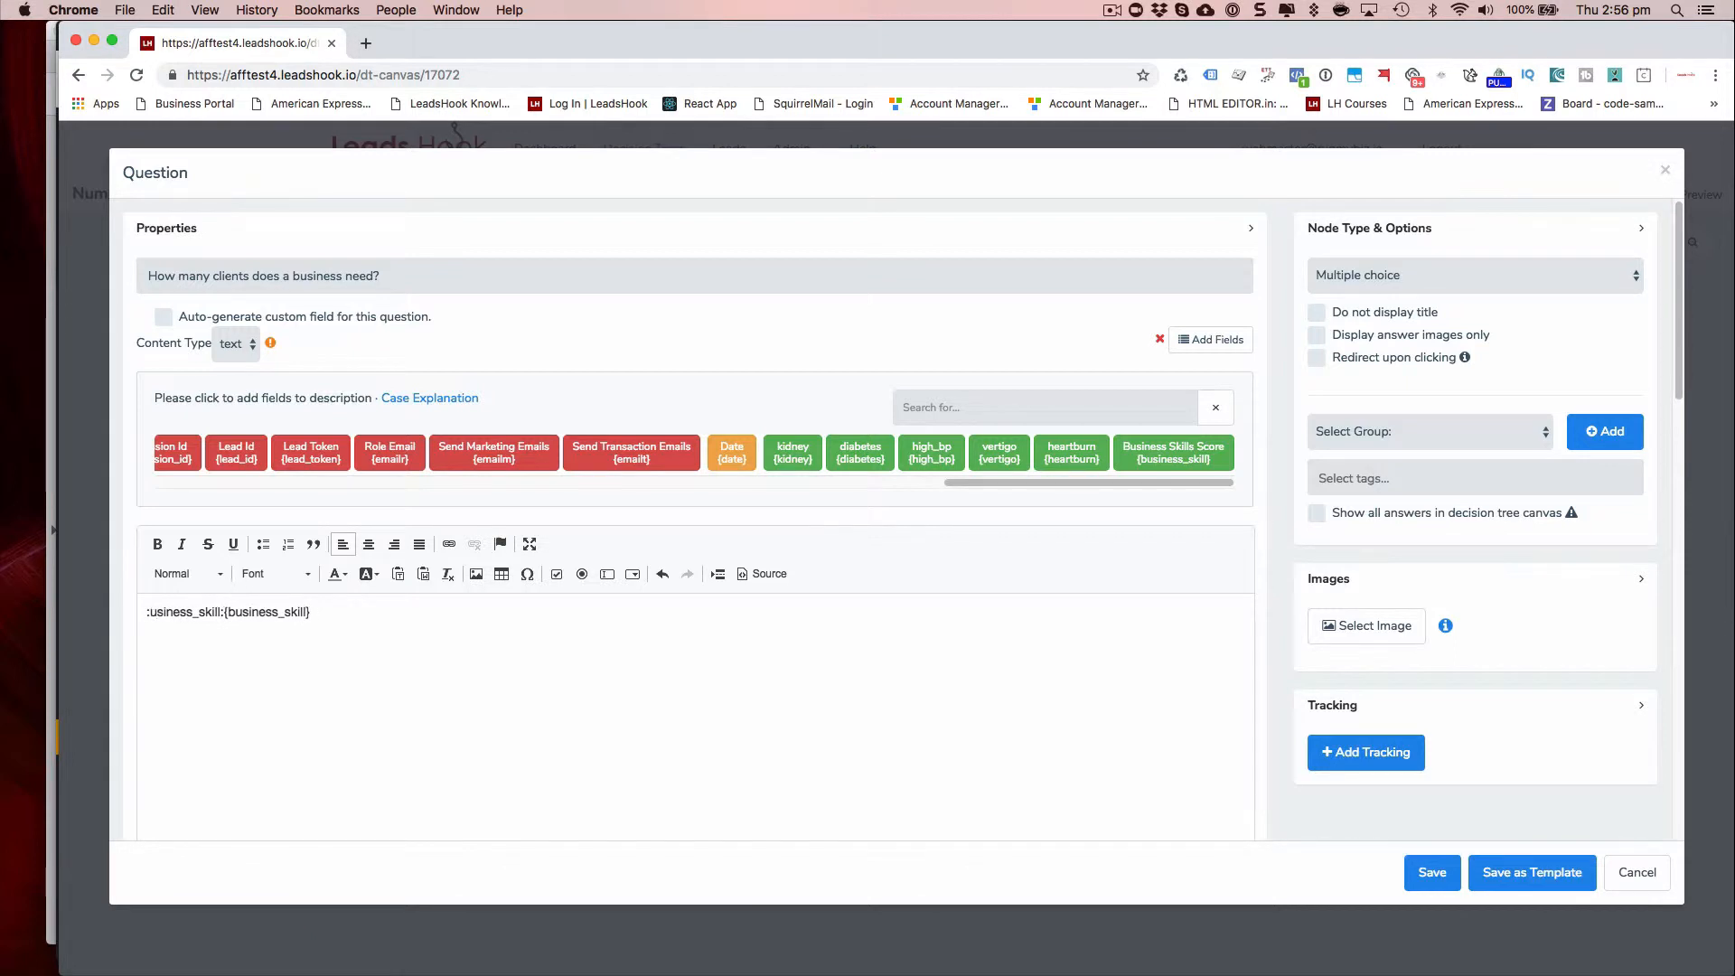
pyautogui.press('BackSpace')
pyautogui.write('B')
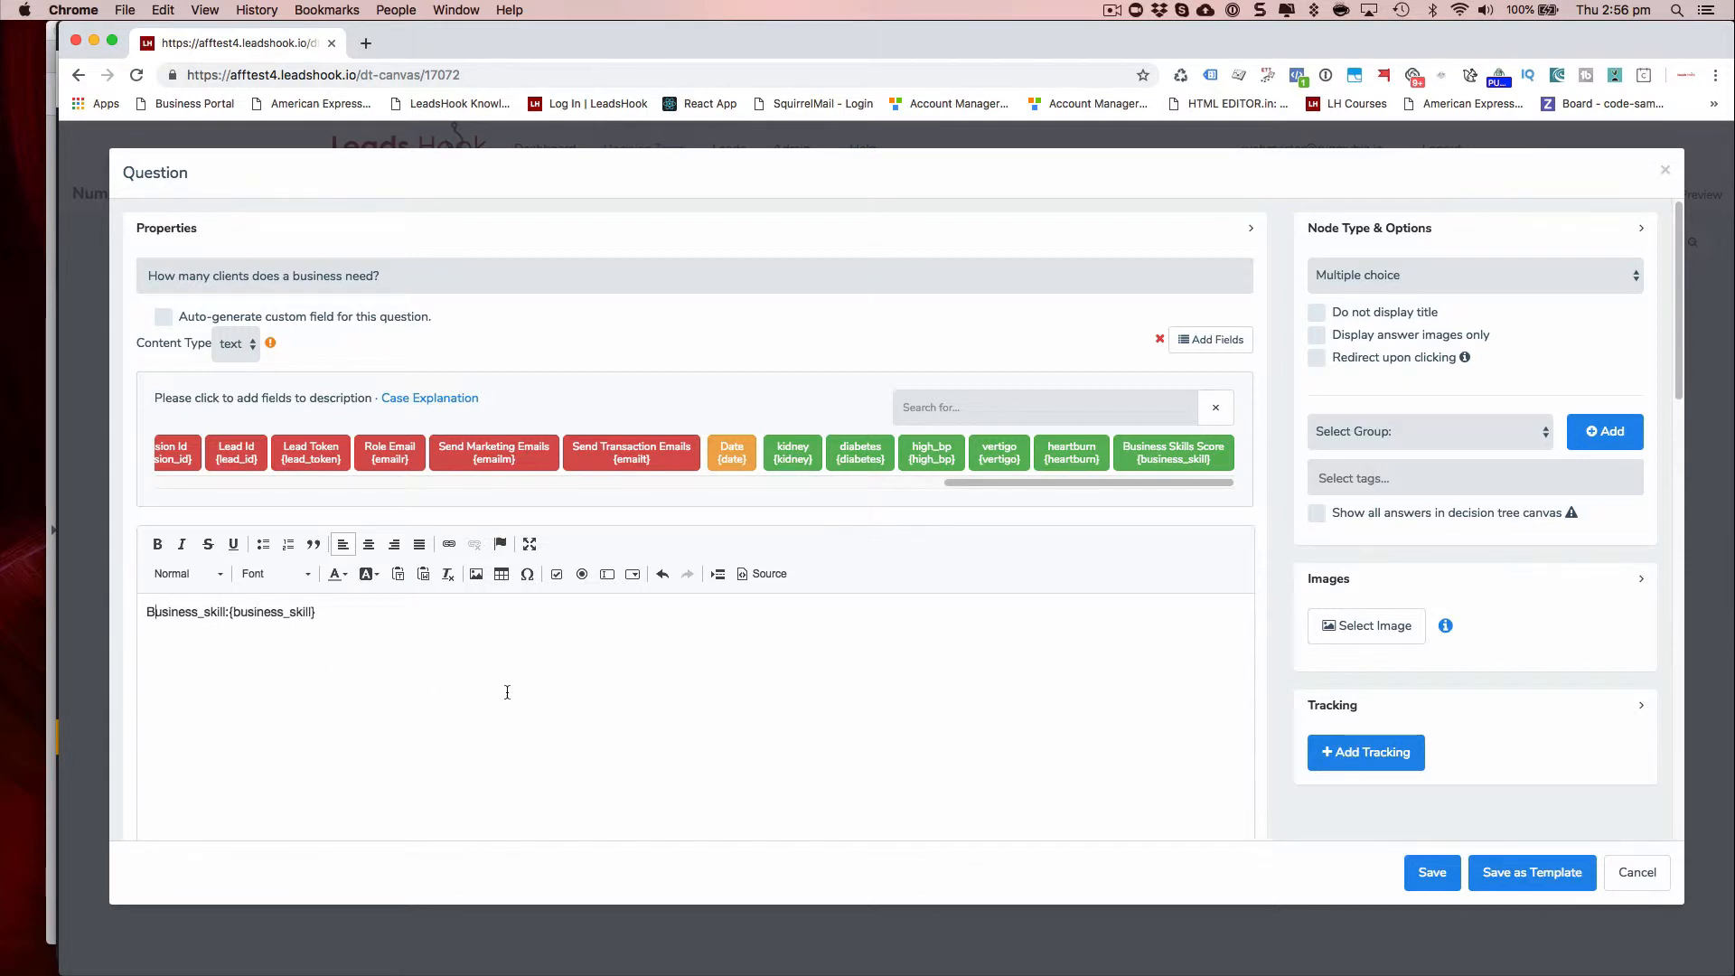
# Center the "Business_skill:{business_skill}" line and format it as Heading 2.
pyautogui.moveTo(328, 612); pyautogui.dragTo(114, 585)
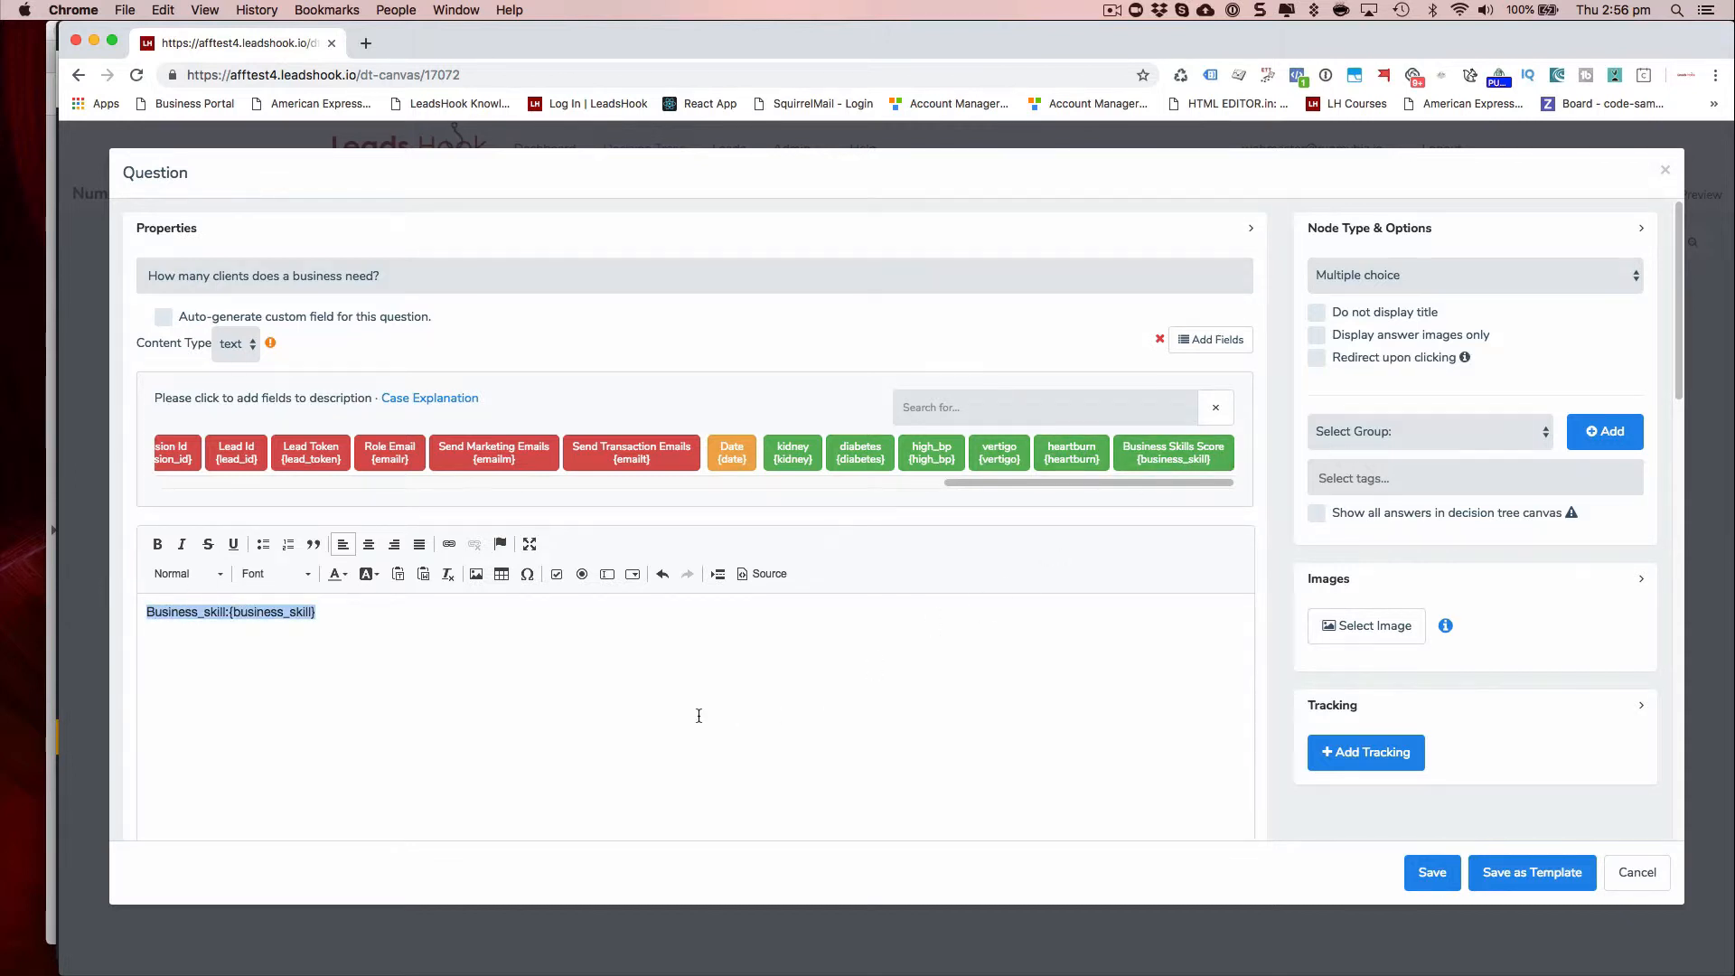
pyautogui.click(368, 544)
pyautogui.click(197, 575)
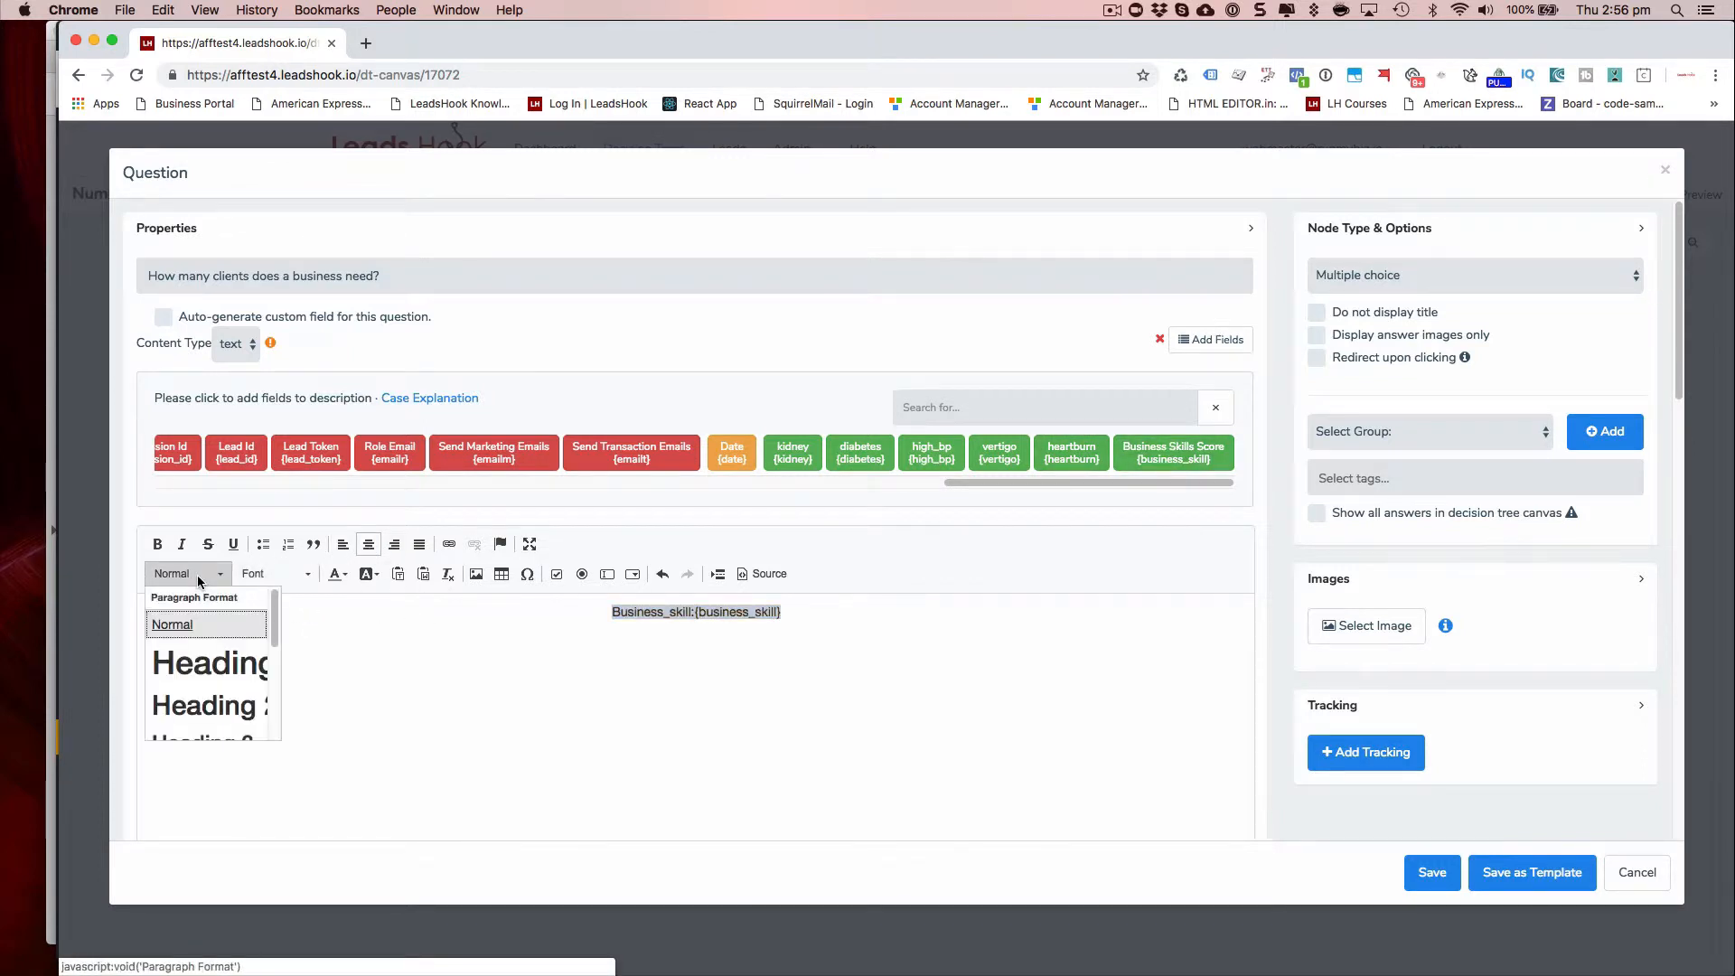
pyautogui.click(206, 708)
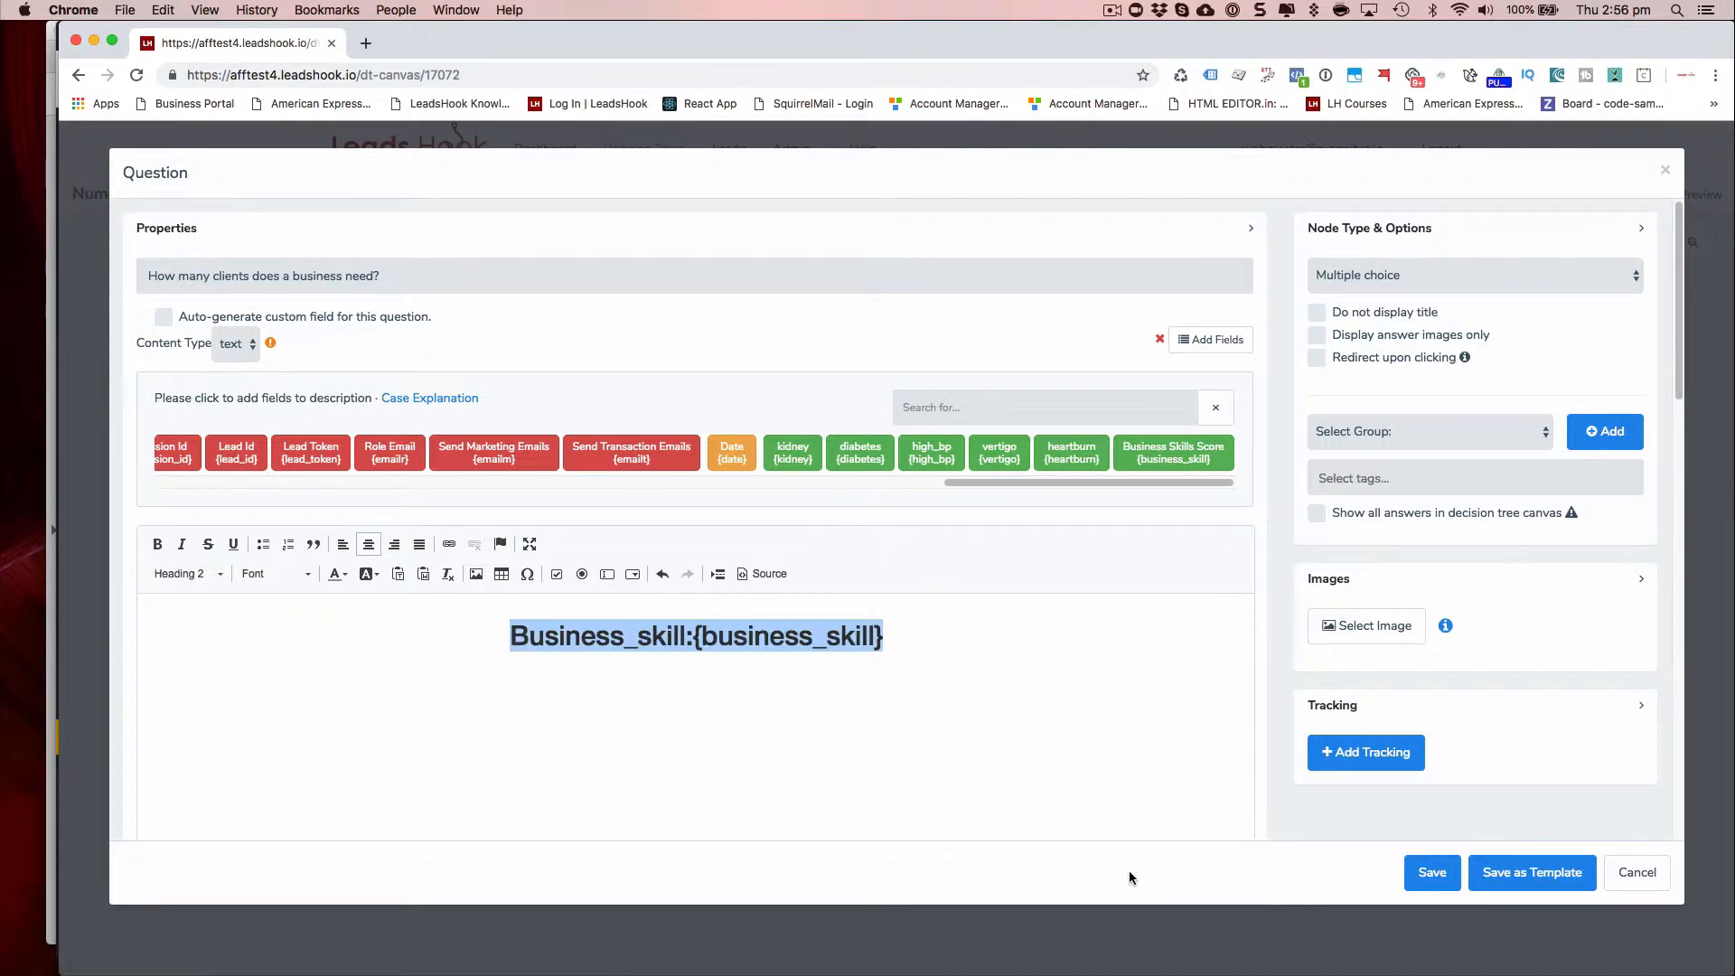
# Save the "How many clients does a business need?" question and preview the decision tree.
pyautogui.click(1433, 873)
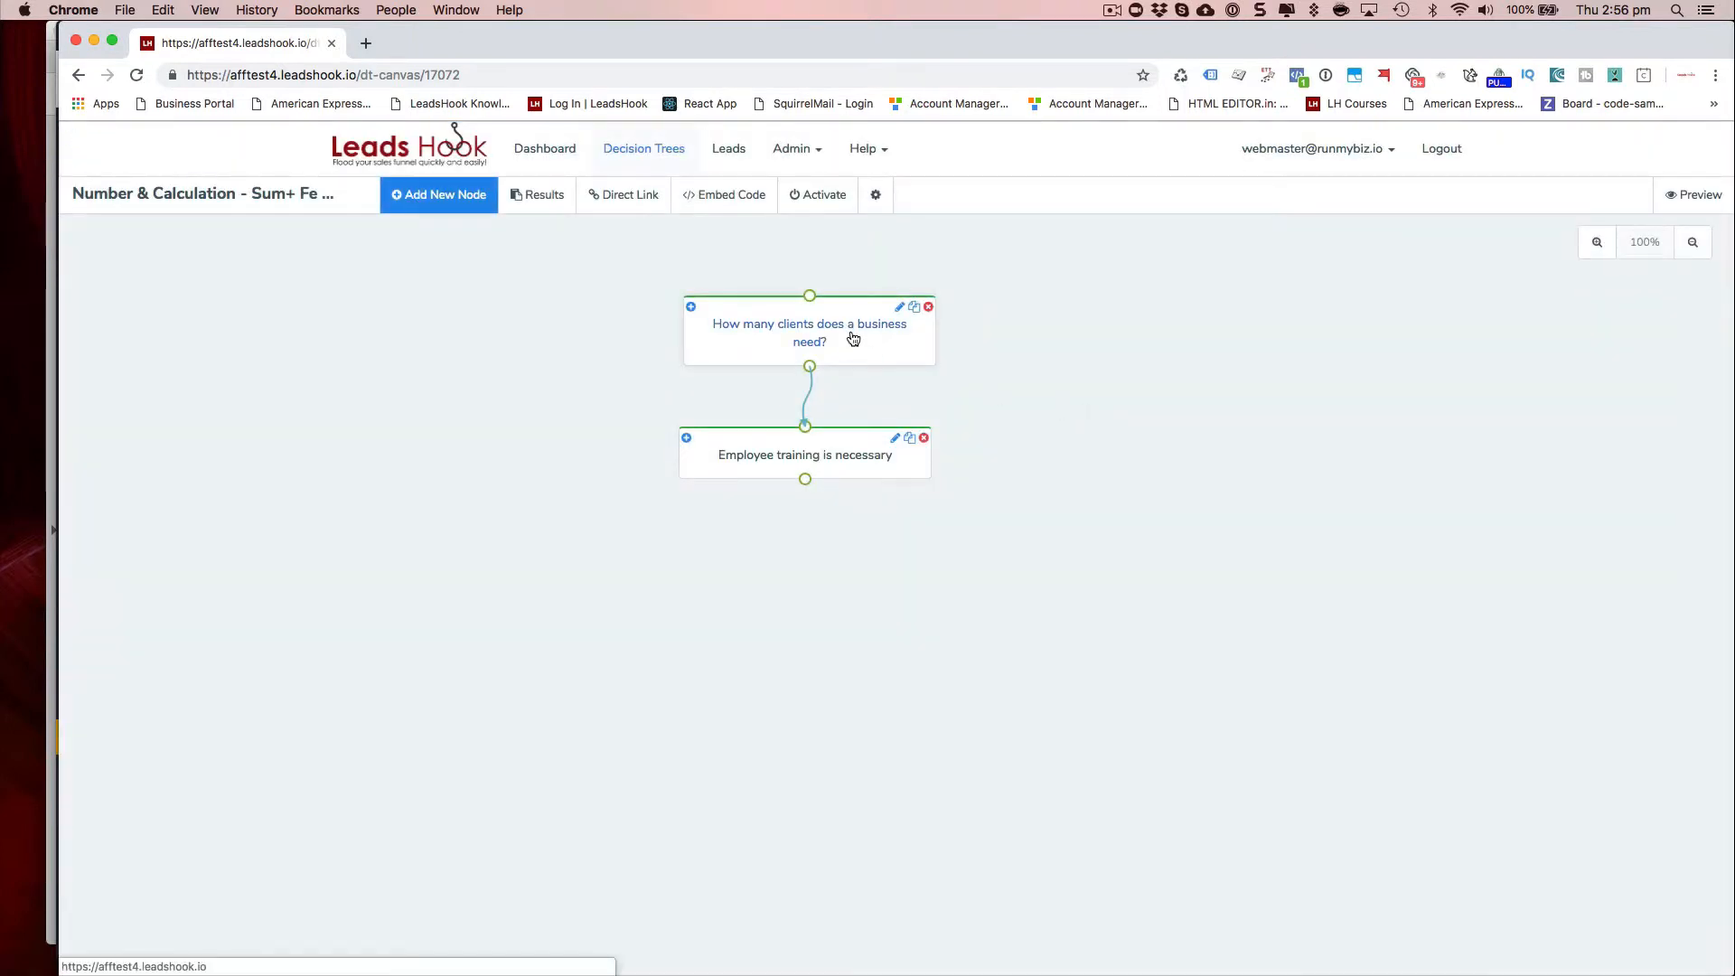
pyautogui.click(1688, 194)
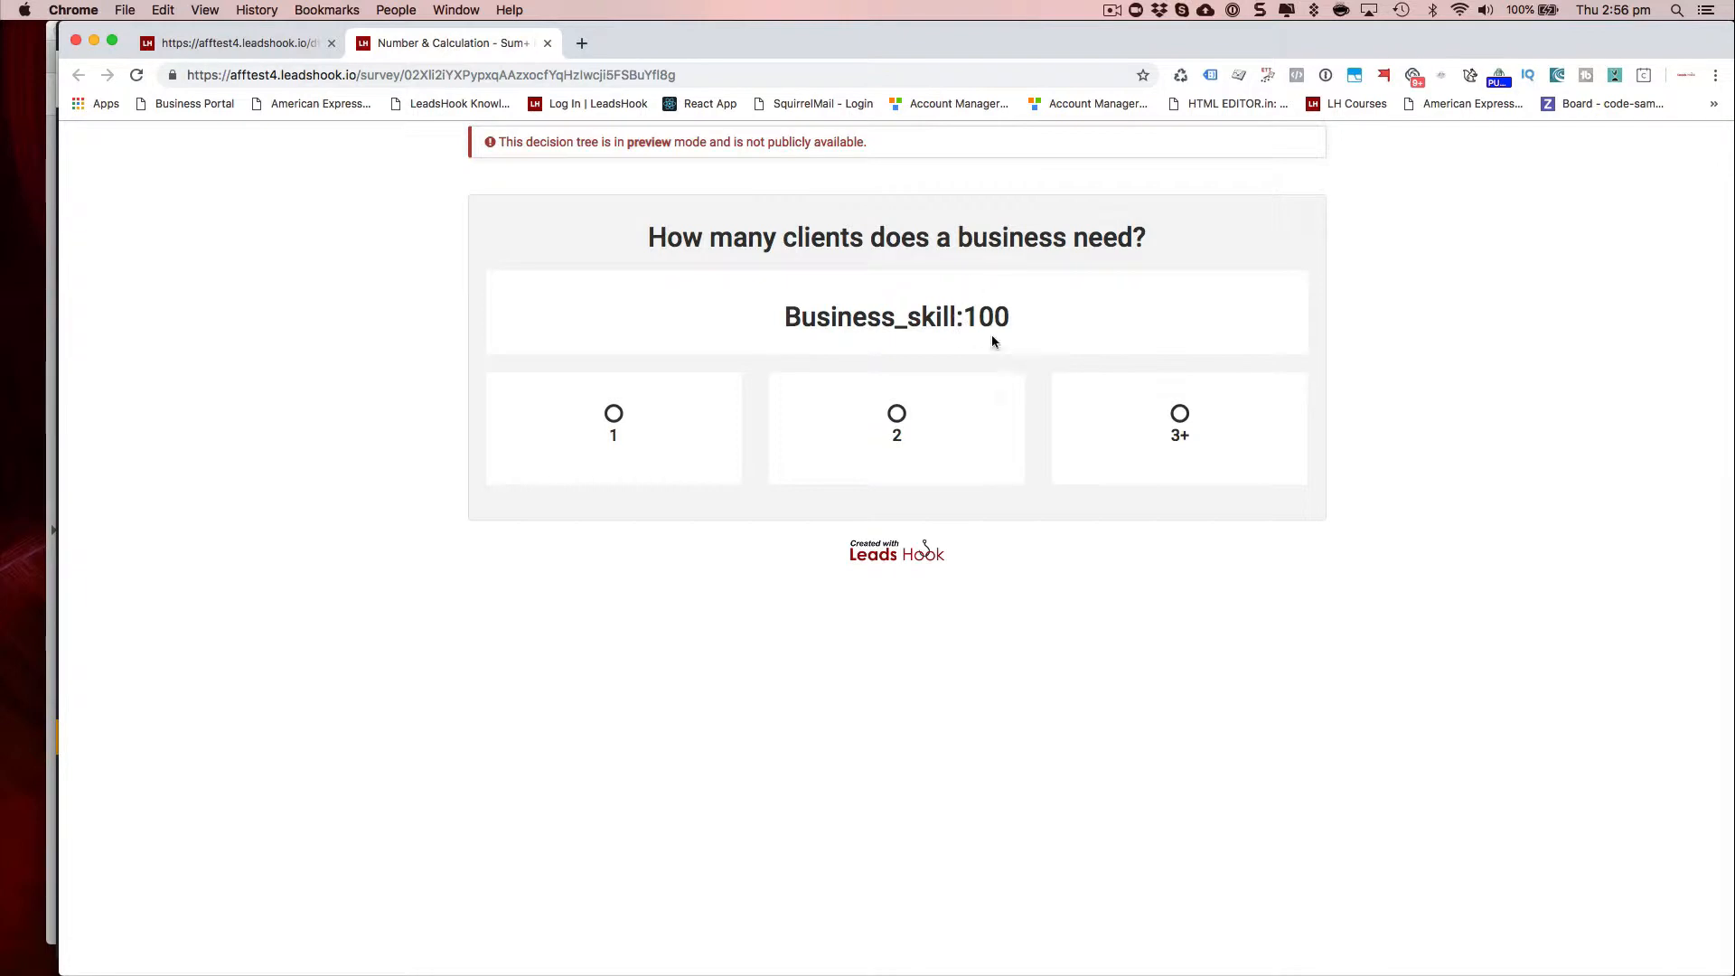
pyautogui.click(253, 53)
# Add business_skill as an answer custom field of the "How many clients does a business need?" question, filtering the fields by "bus".
pyautogui.doubleClick(846, 334)
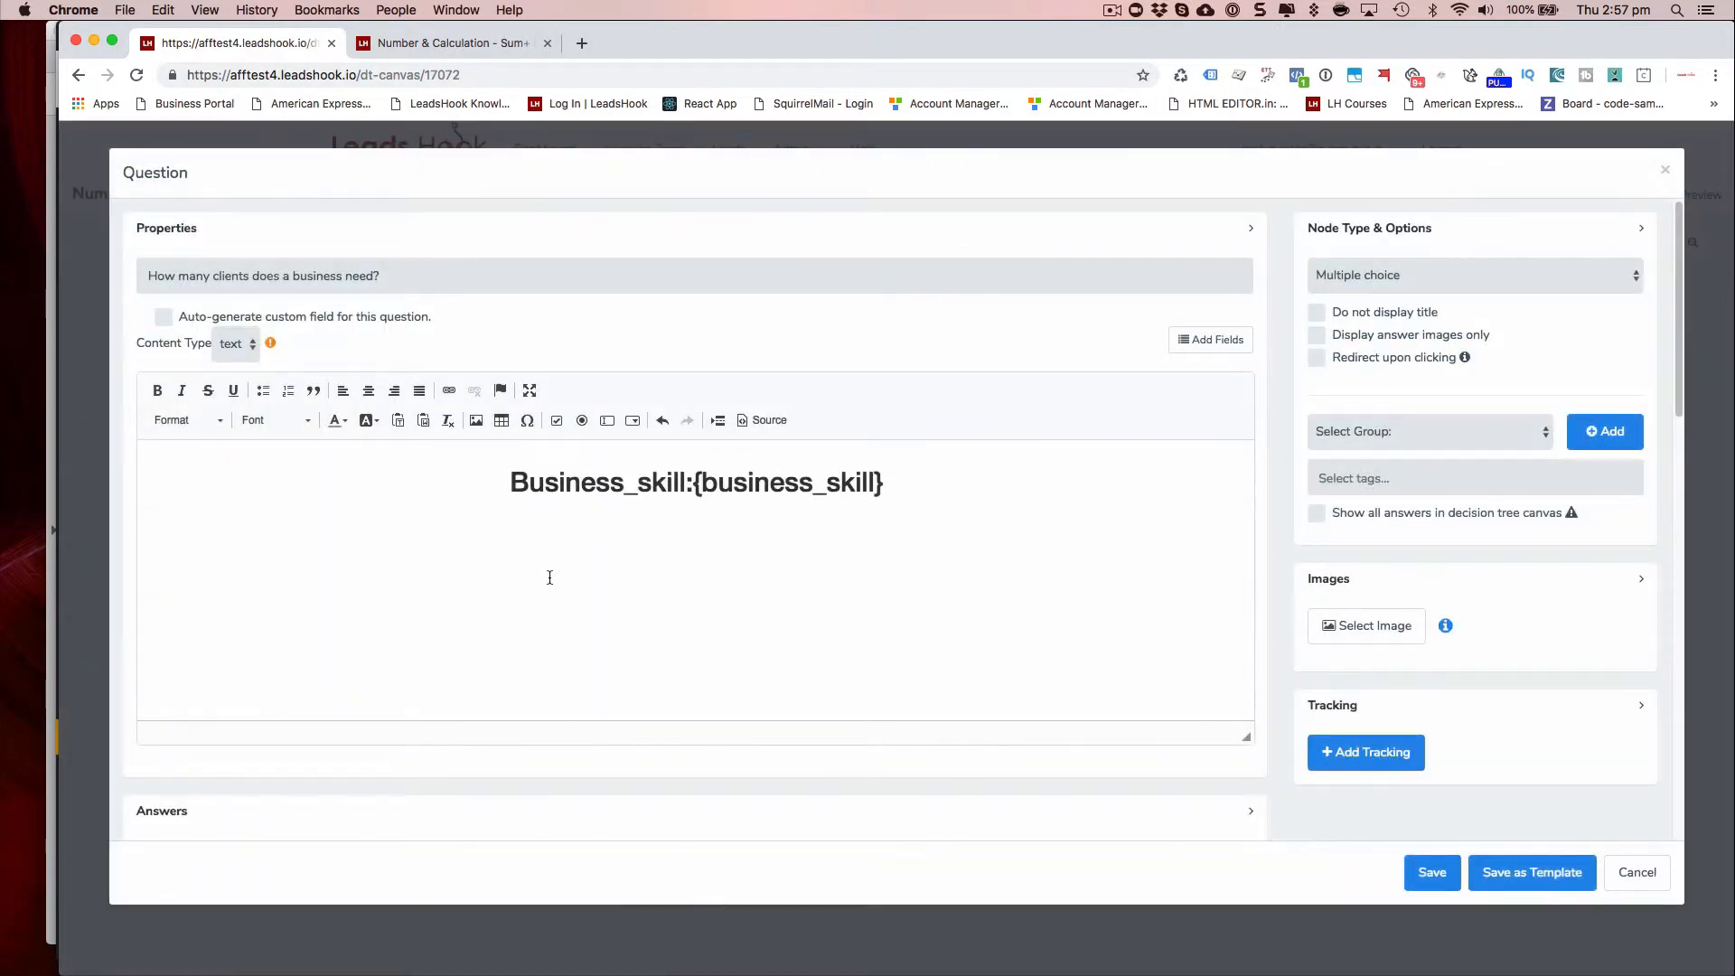
pyautogui.scroll(-15, 633, 551)
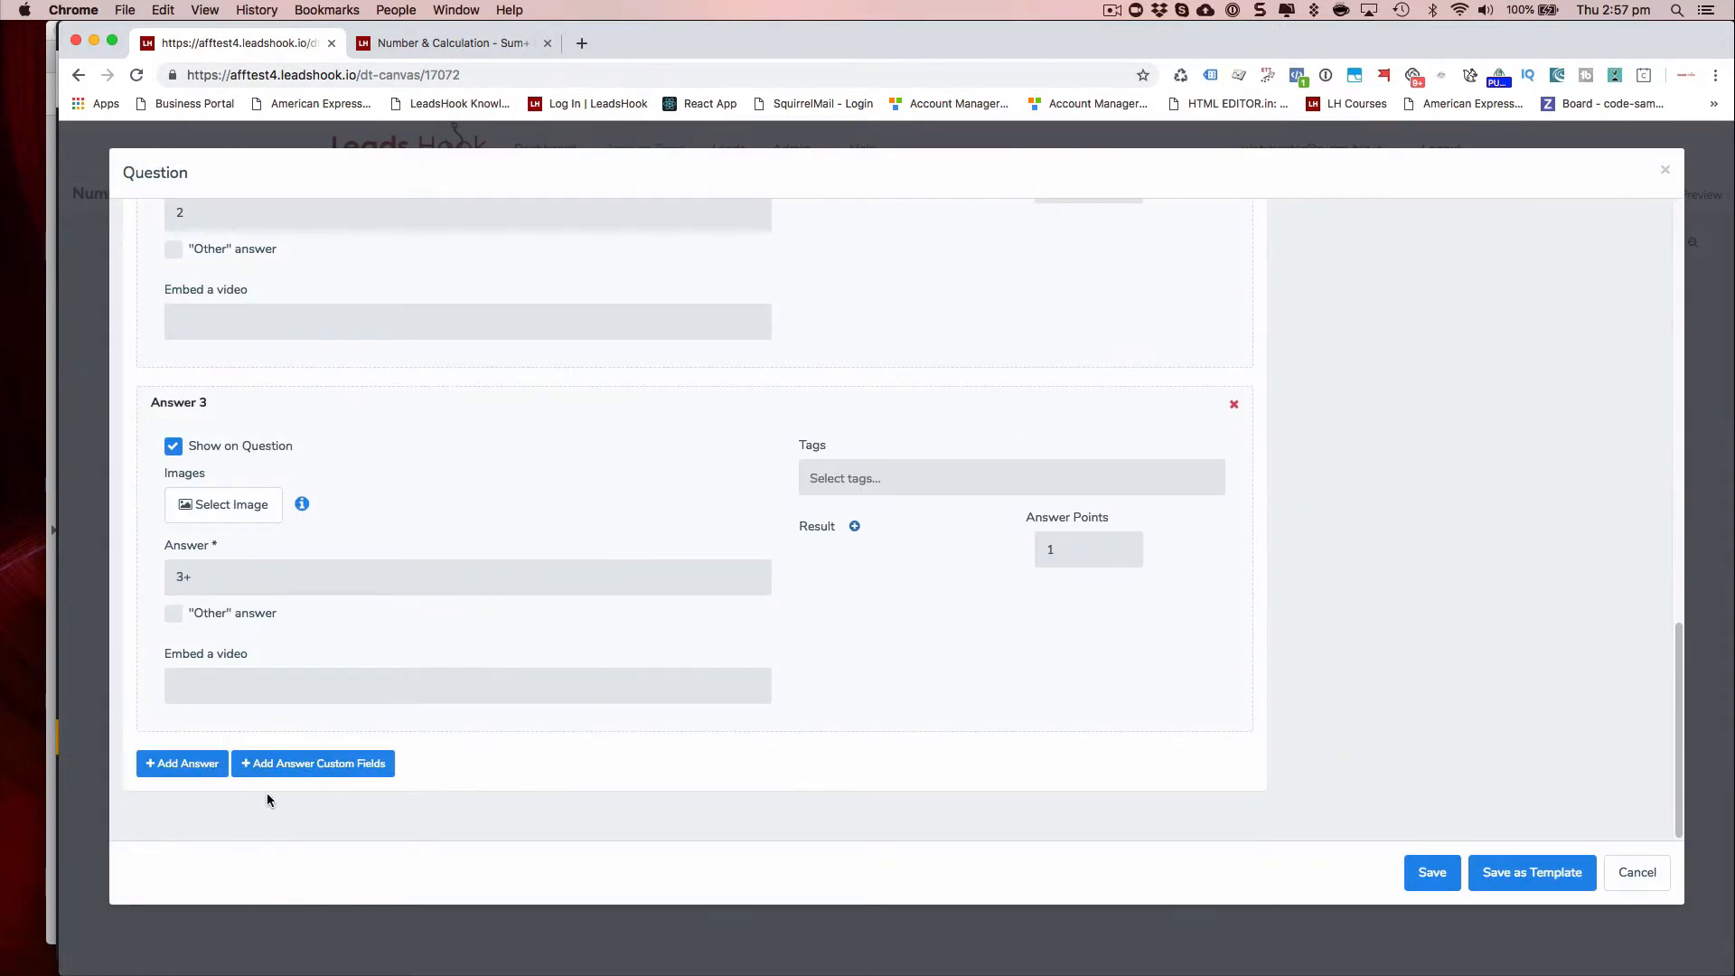
pyautogui.click(295, 773)
pyautogui.click(232, 371)
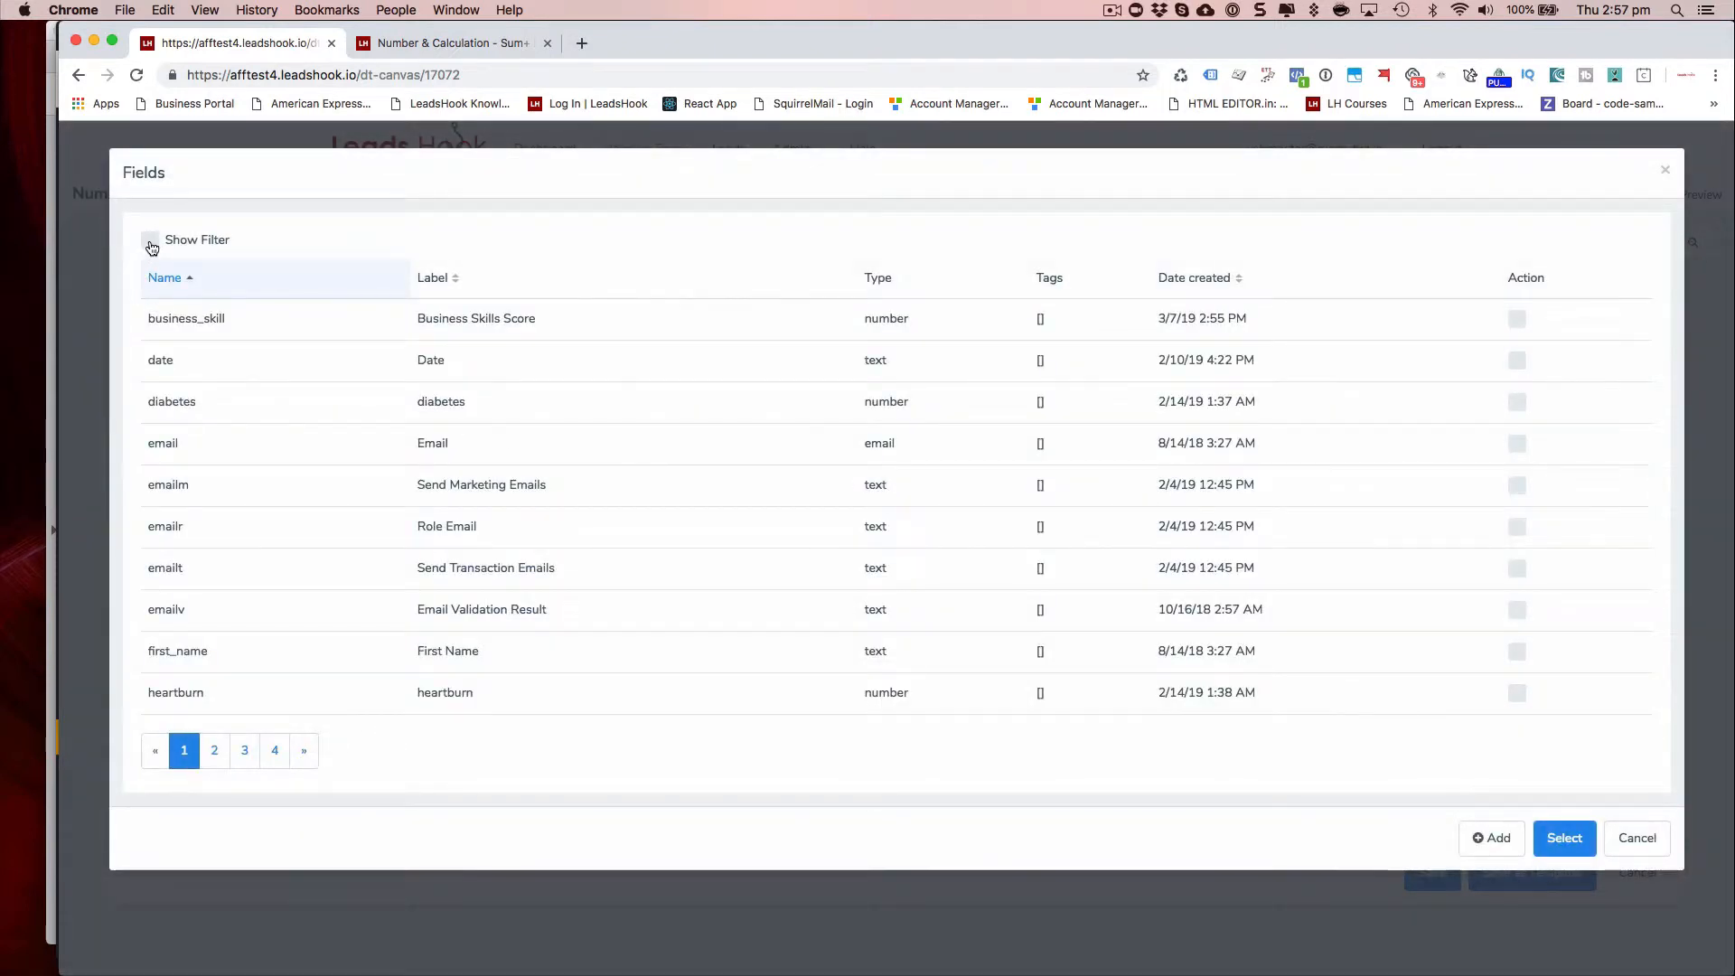
pyautogui.click(150, 243)
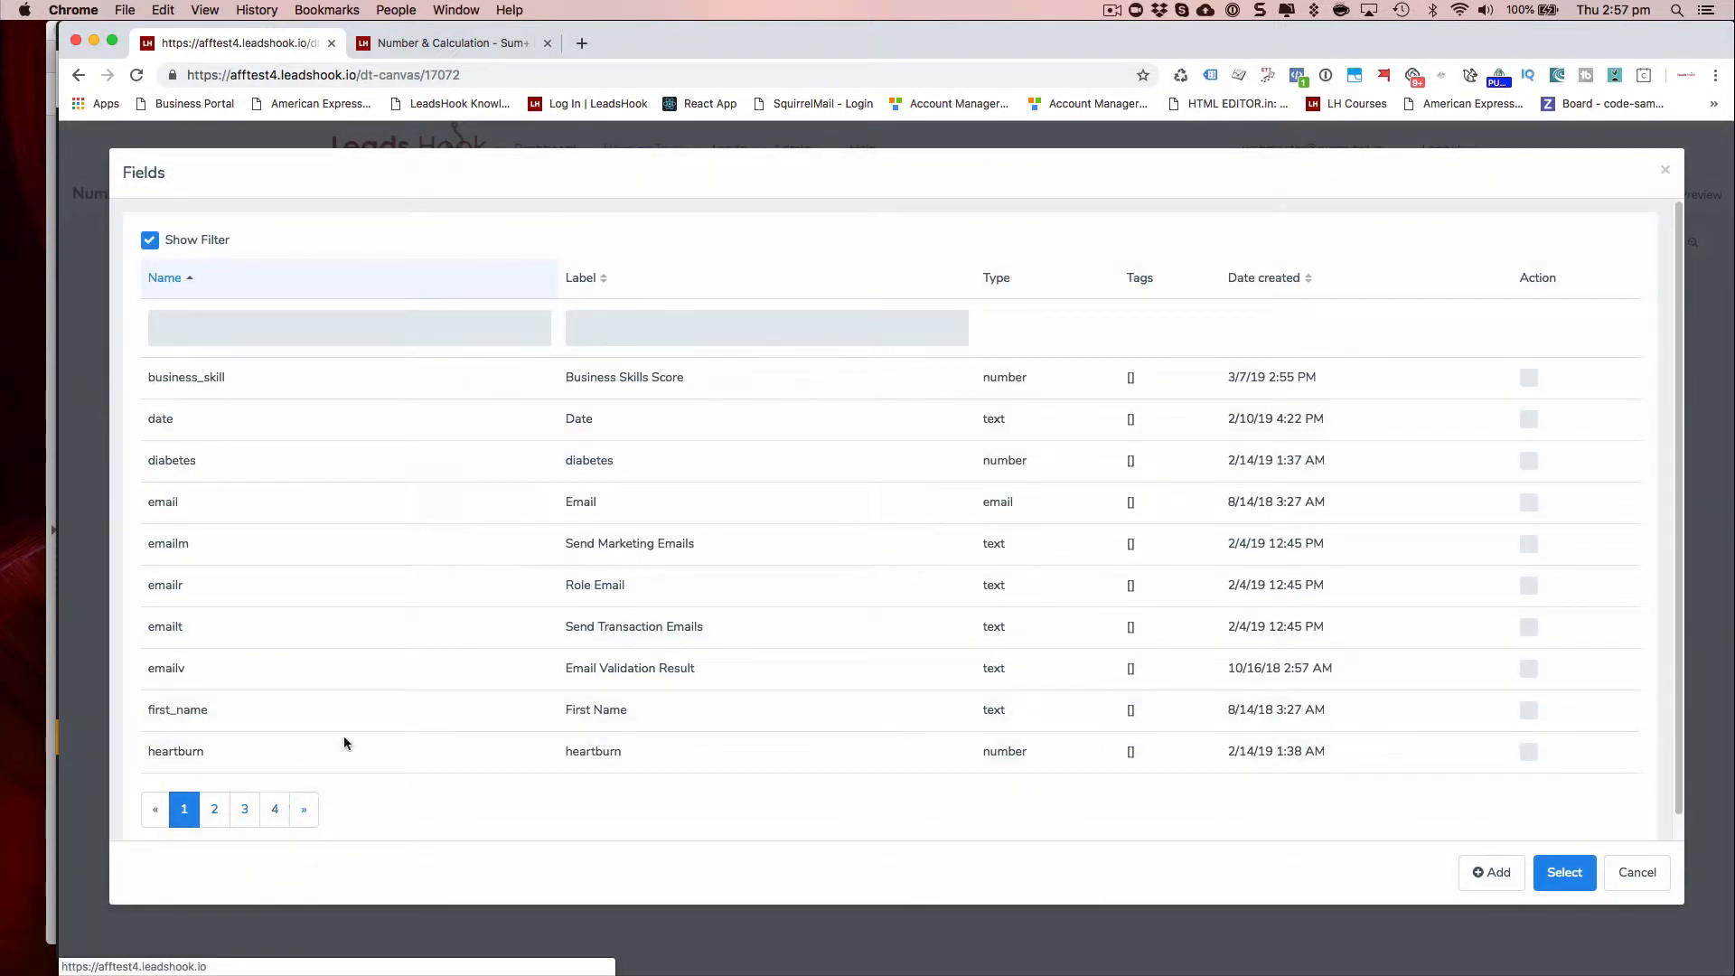
pyautogui.click(264, 326)
pyautogui.write('b')
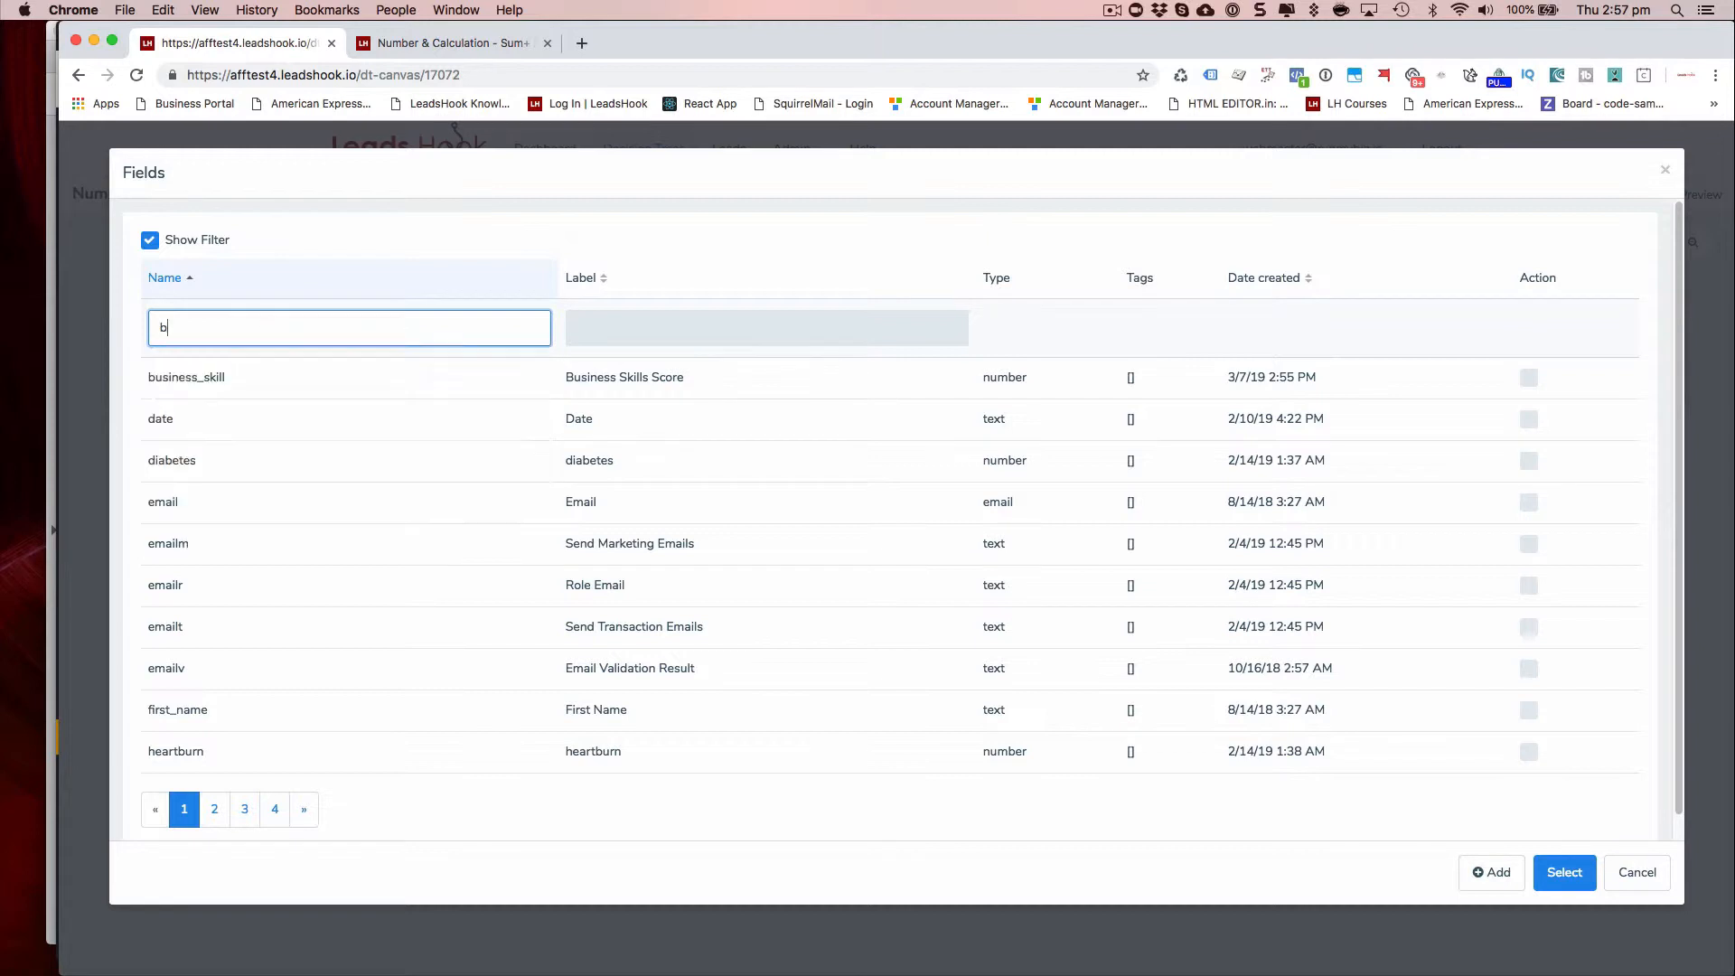
pyautogui.write('us')
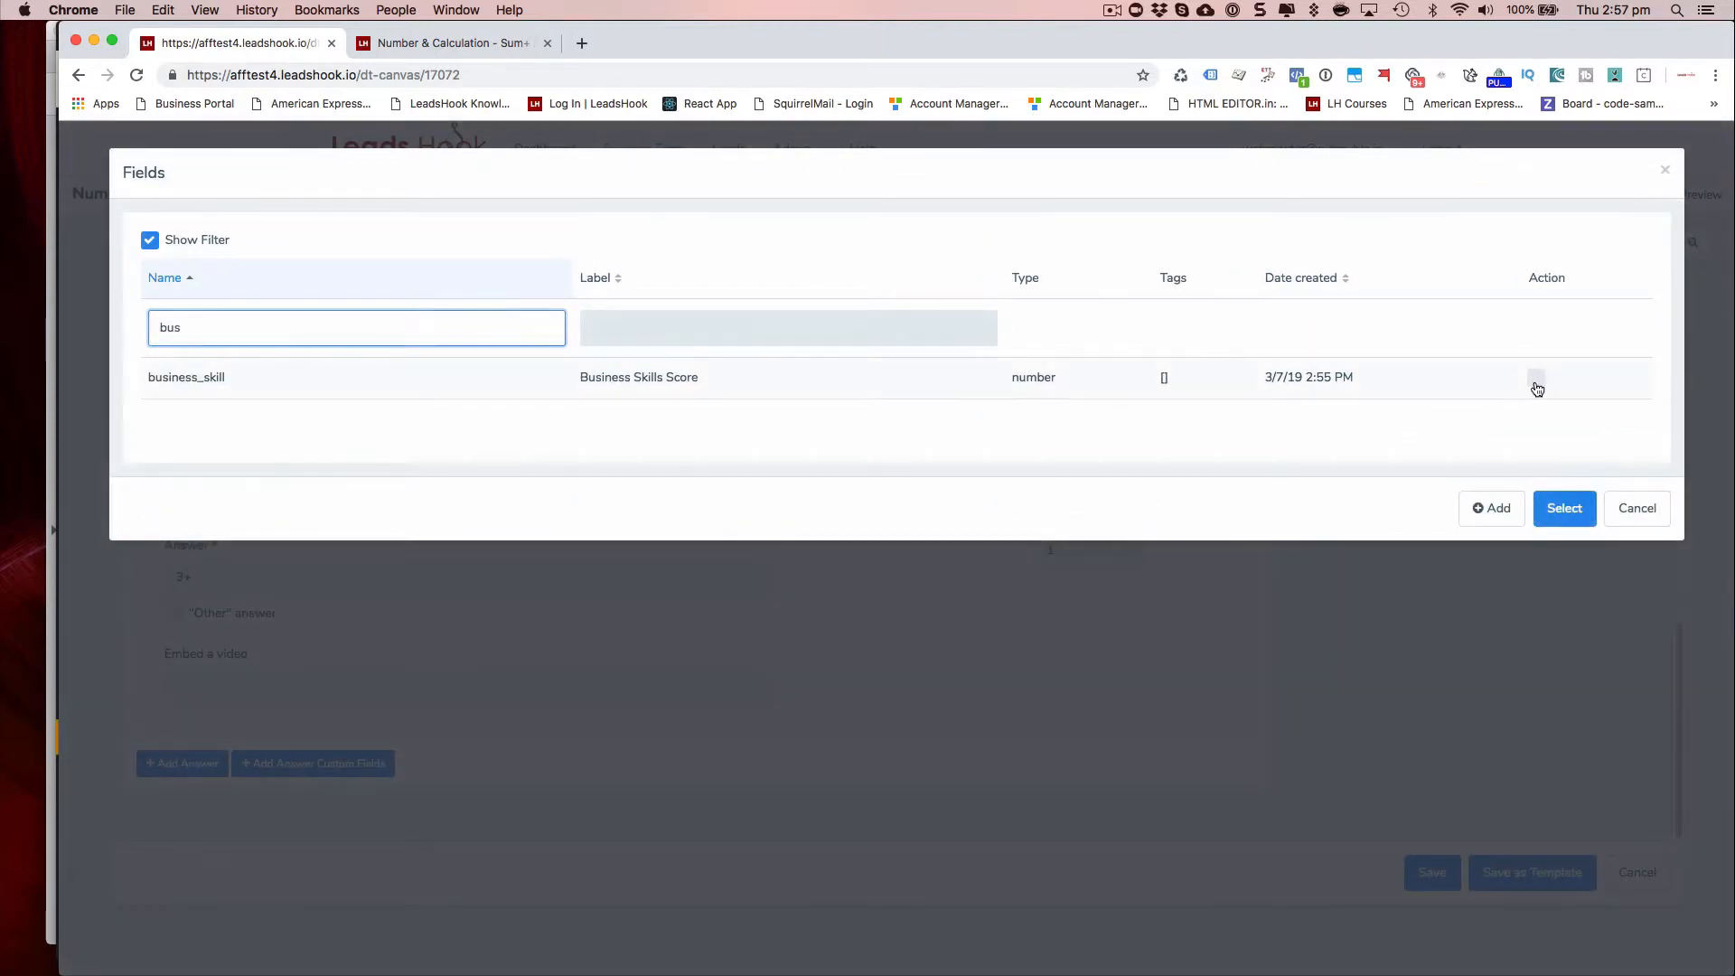
pyautogui.click(1537, 383)
pyautogui.click(1566, 508)
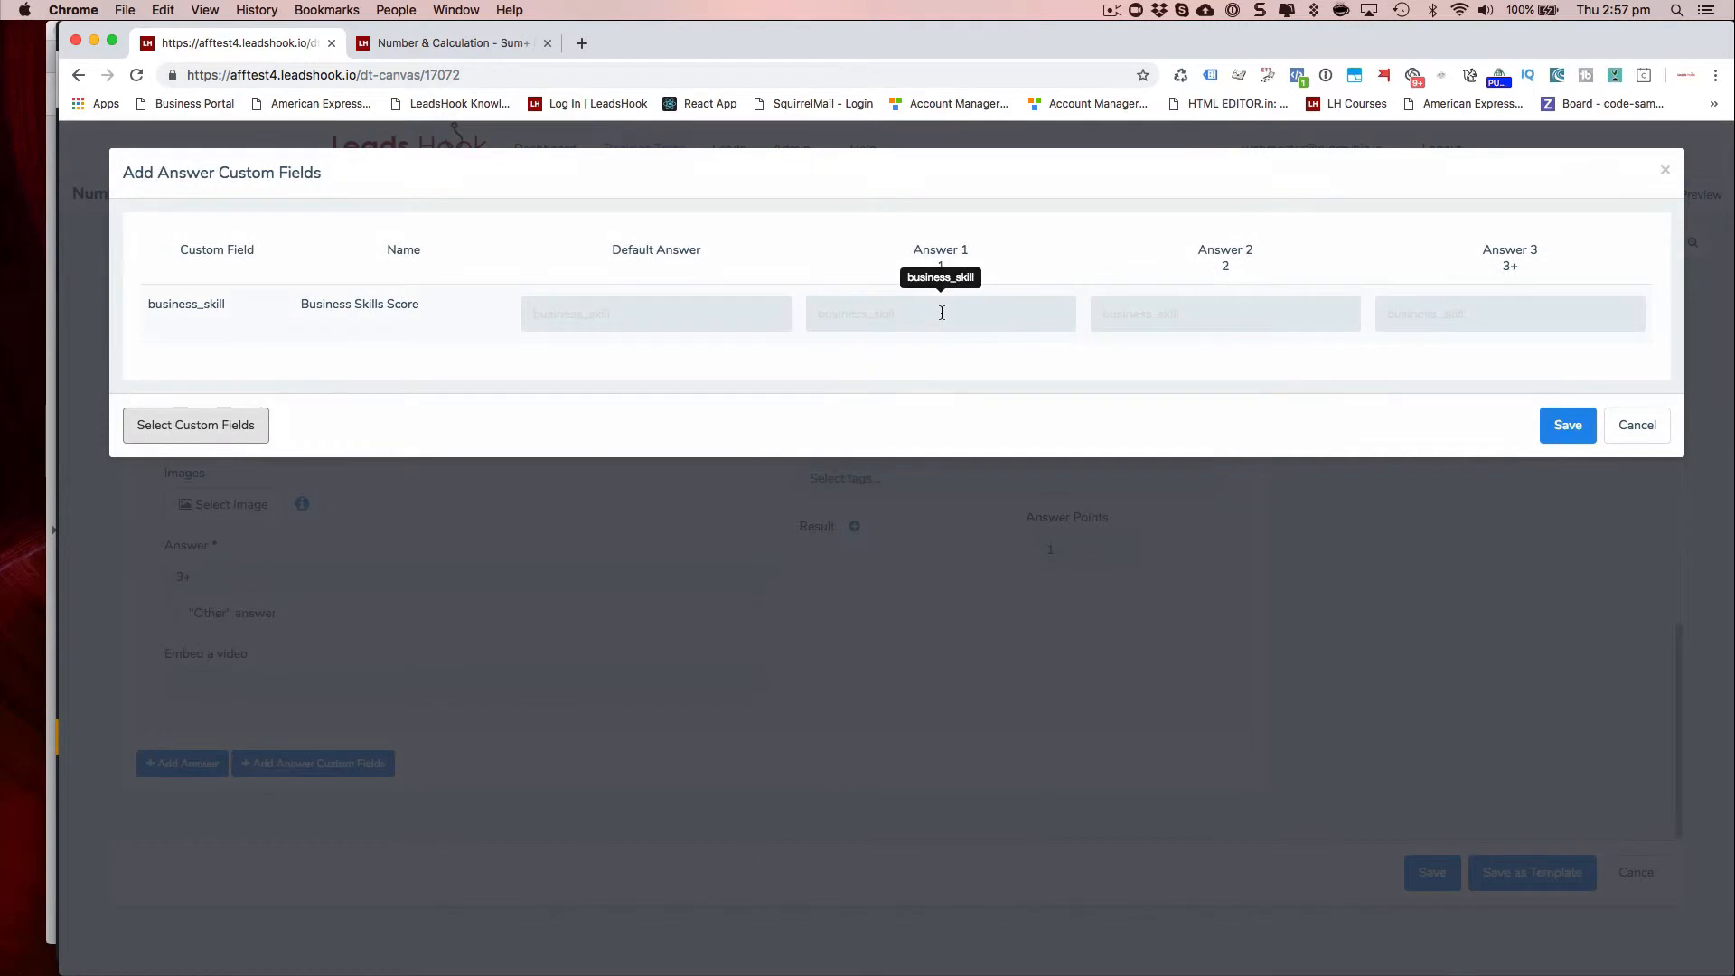
# Set business_skill to -50 for Answer 1, 0 for Answer 2 and 50 for Answer 3, and save the question.
pyautogui.click(942, 313)
pyautogui.write('-50')
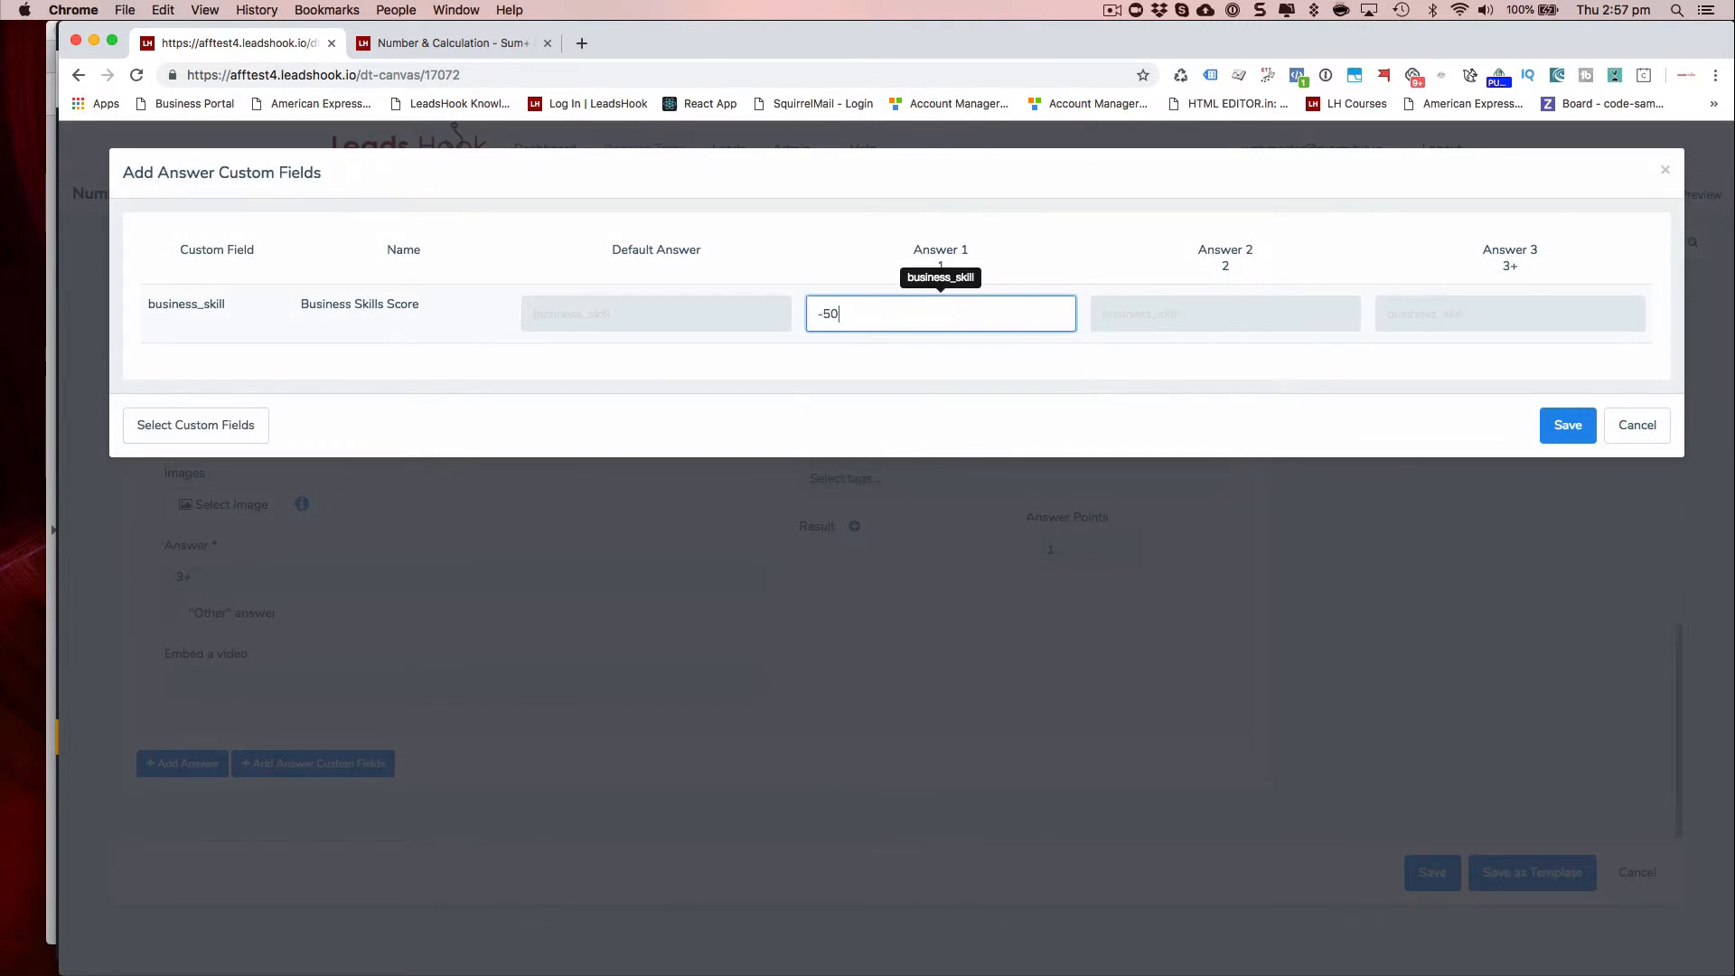
pyautogui.click(1219, 314)
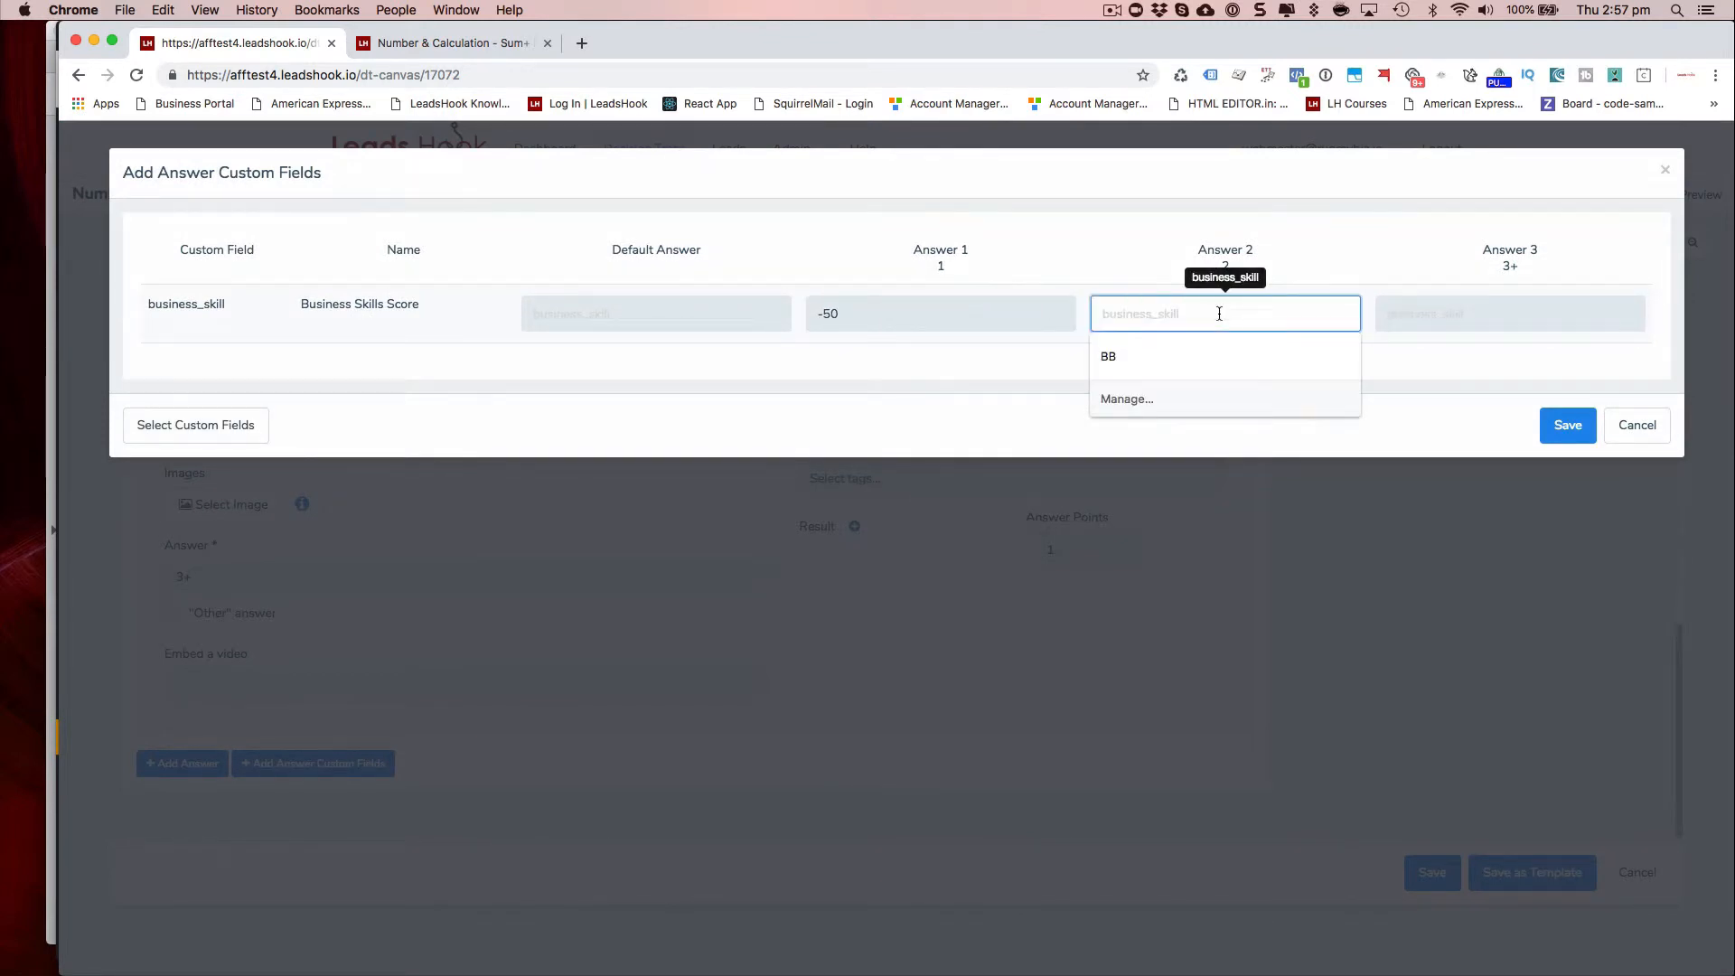
pyautogui.write('0')
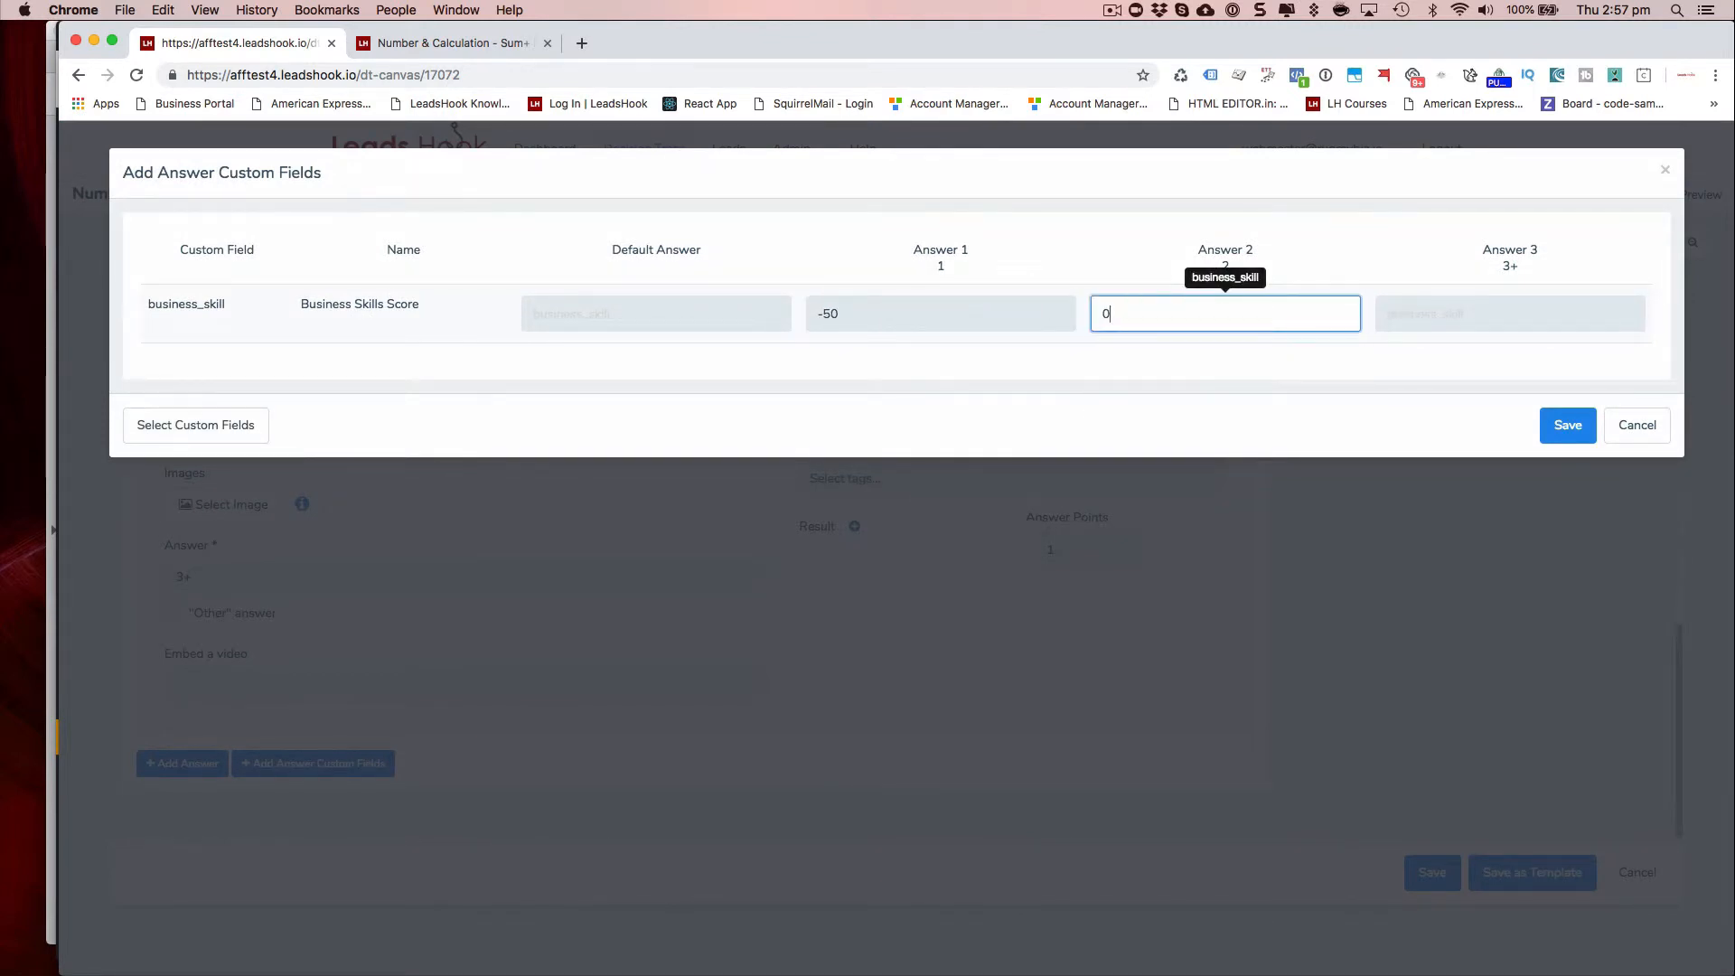
pyautogui.click(1481, 313)
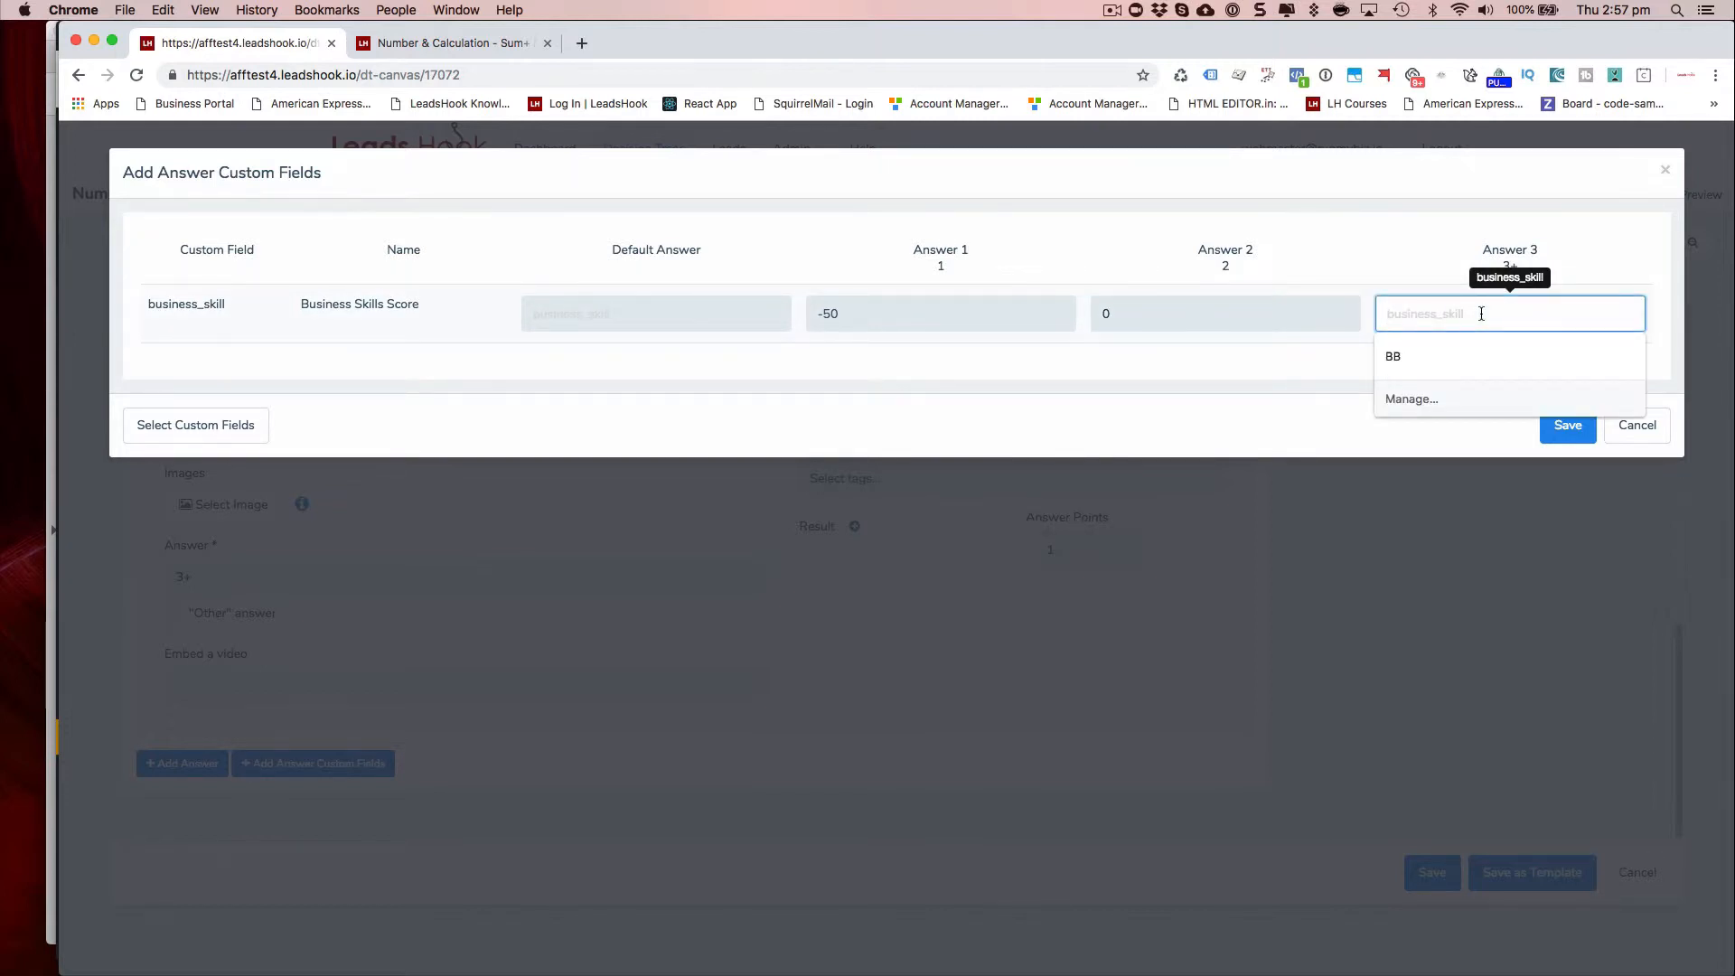
pyautogui.write('50')
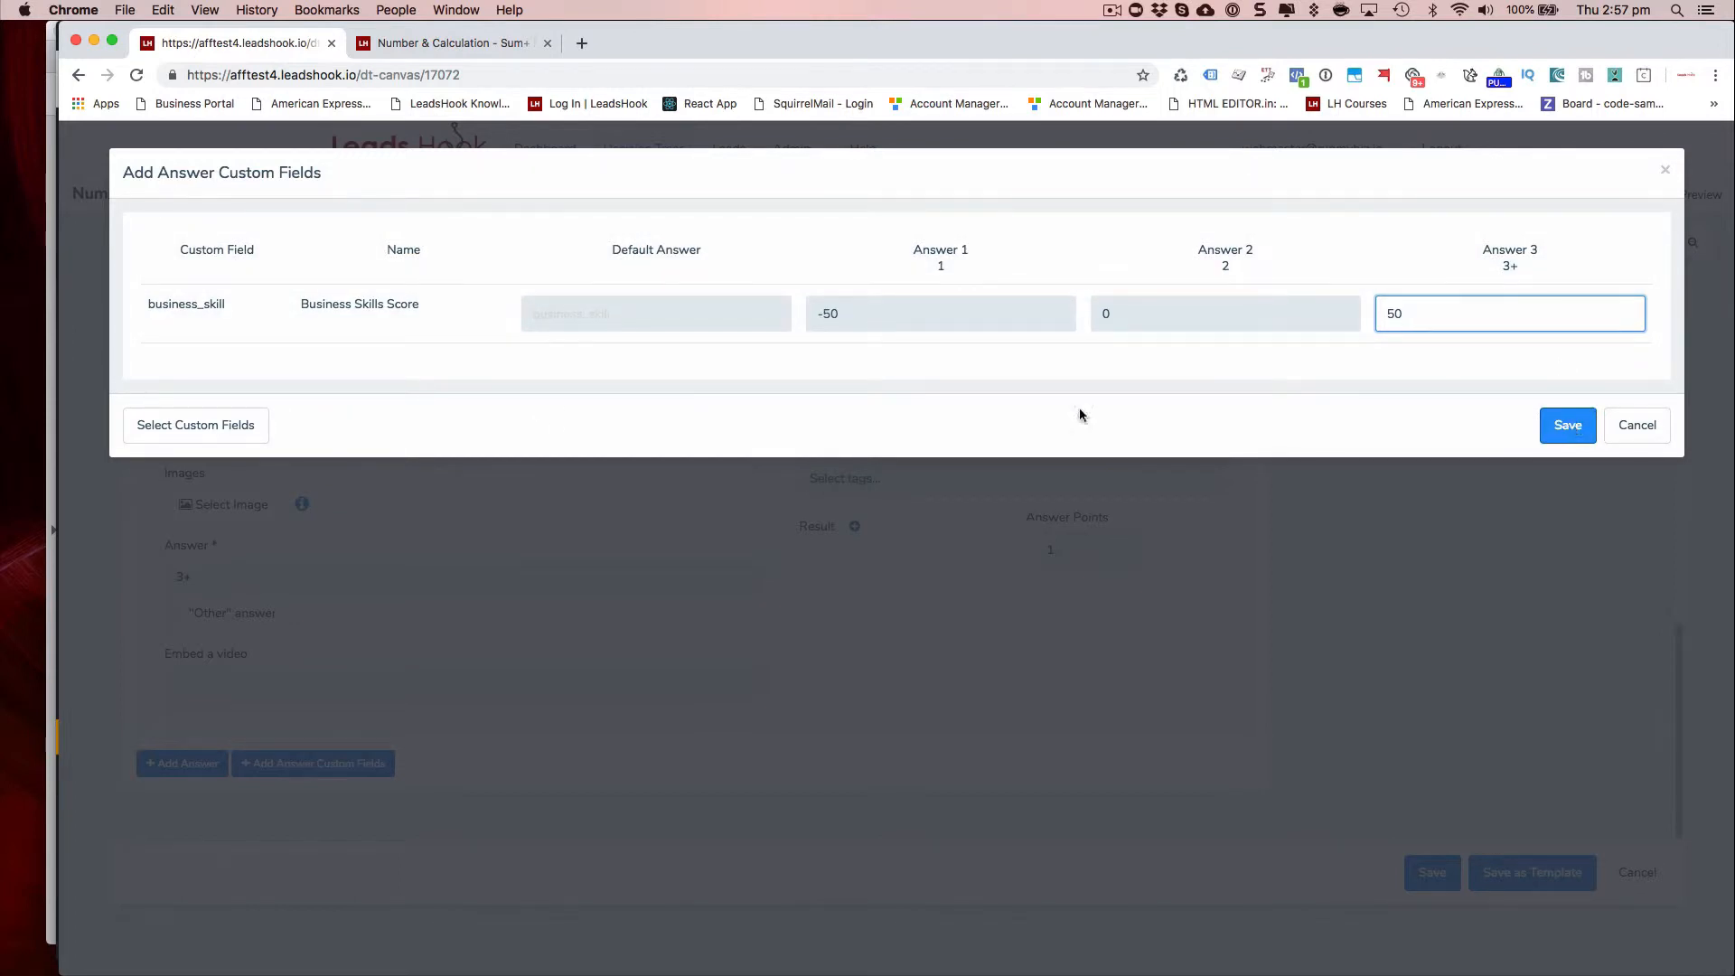
pyautogui.click(1570, 431)
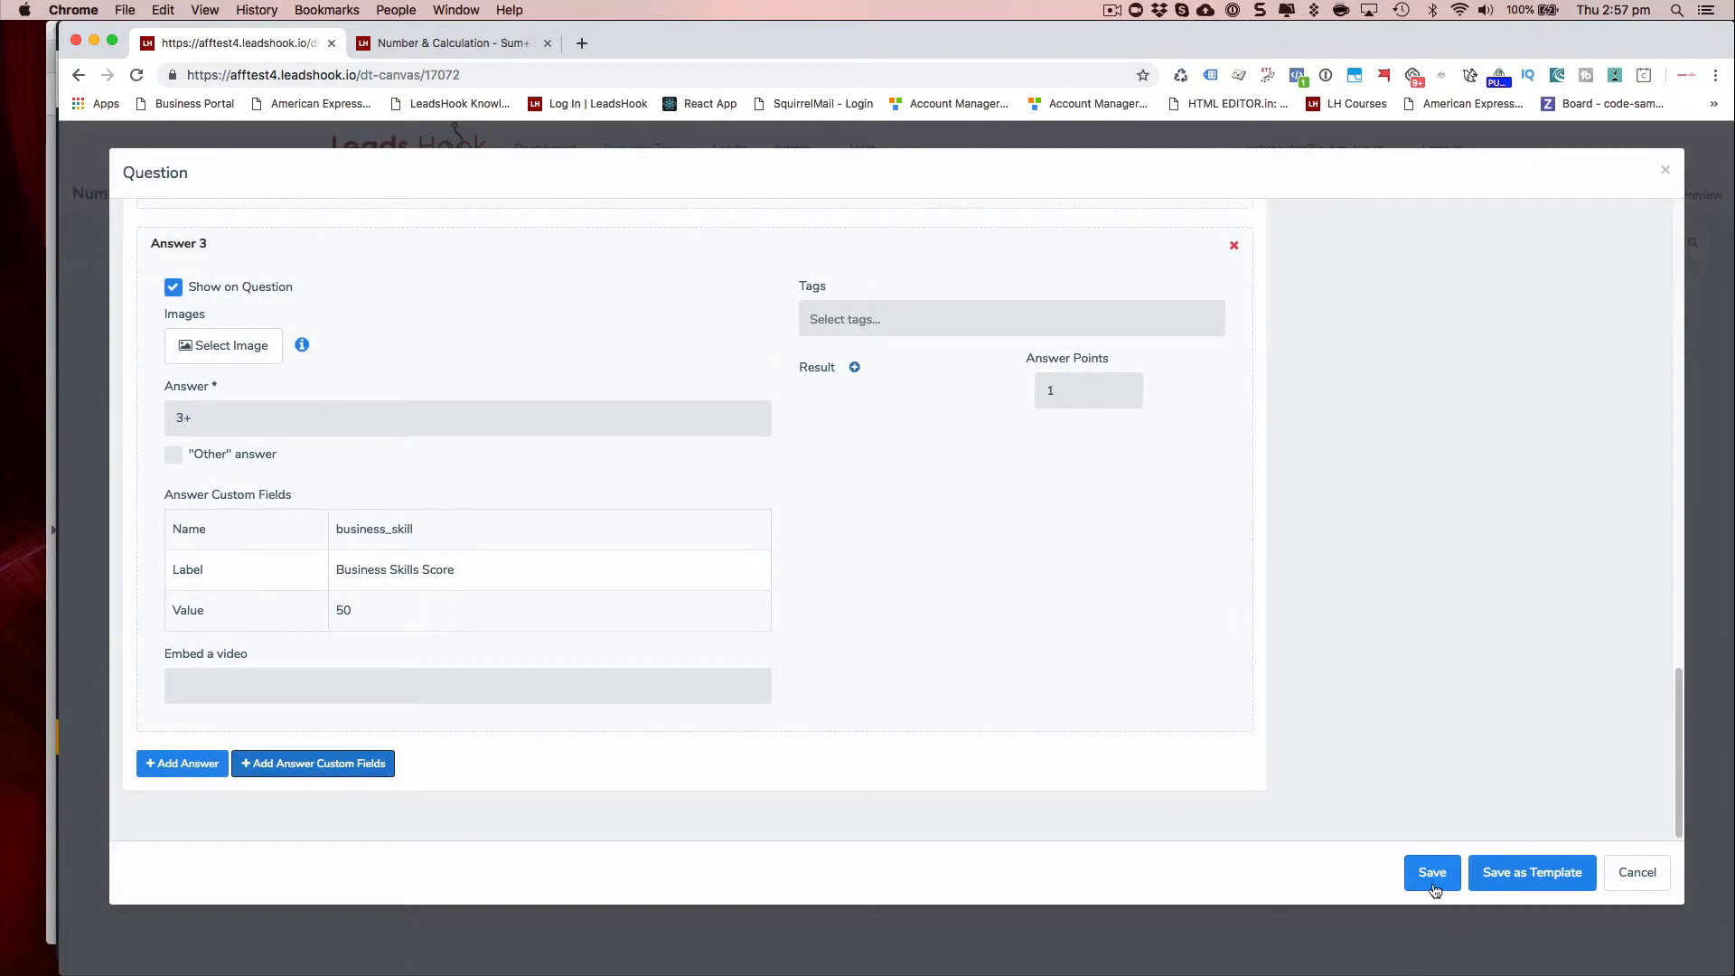
pyautogui.click(1432, 873)
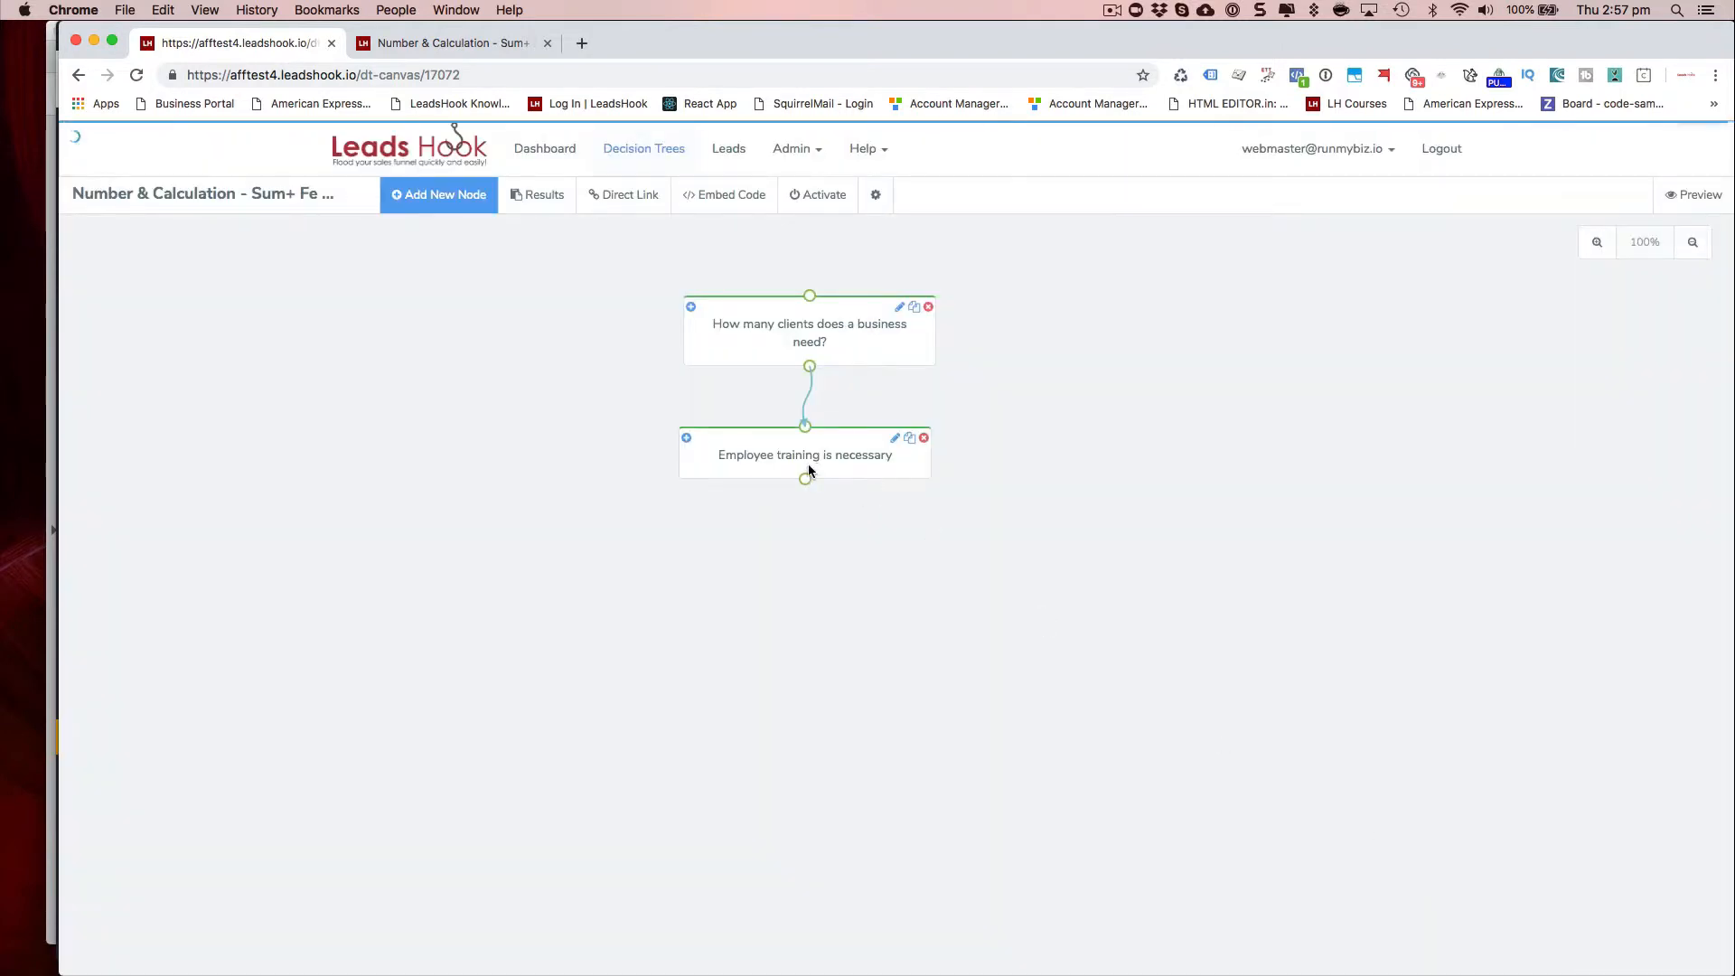
# Insert the Business Skills Score placeholder twice in the "Employee training is necessary" description and turn the first into the plain label "business_skill:".
pyautogui.doubleClick(801, 454)
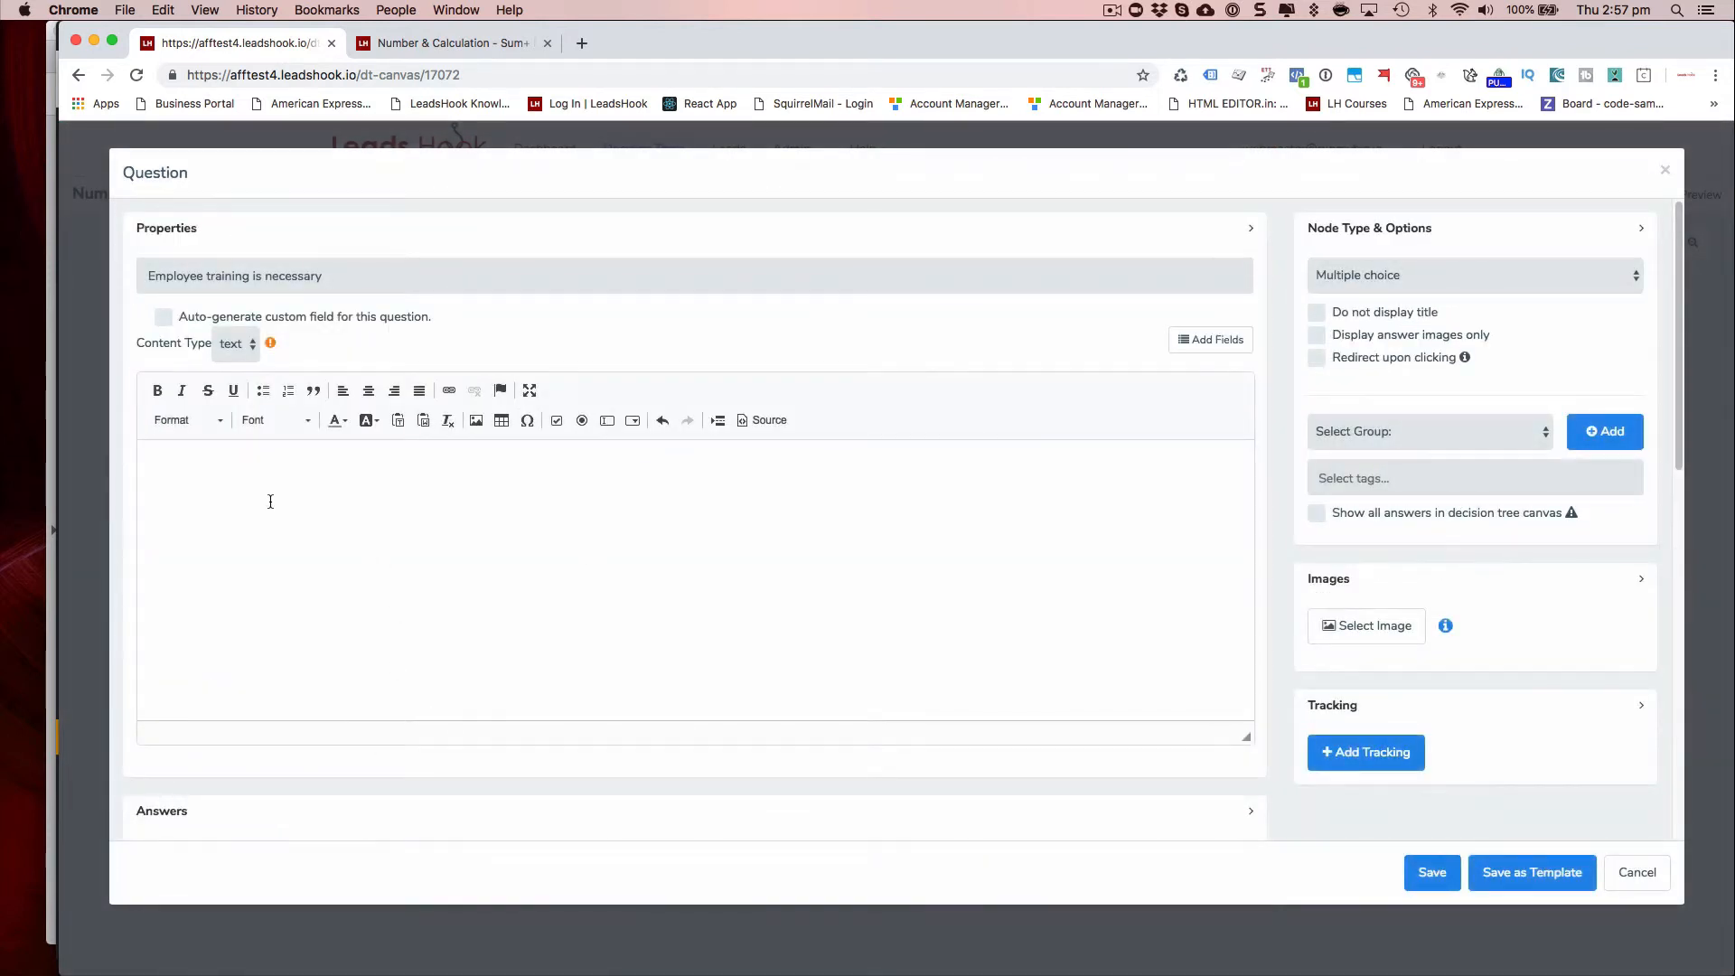
pyautogui.click(271, 502)
pyautogui.click(1195, 340)
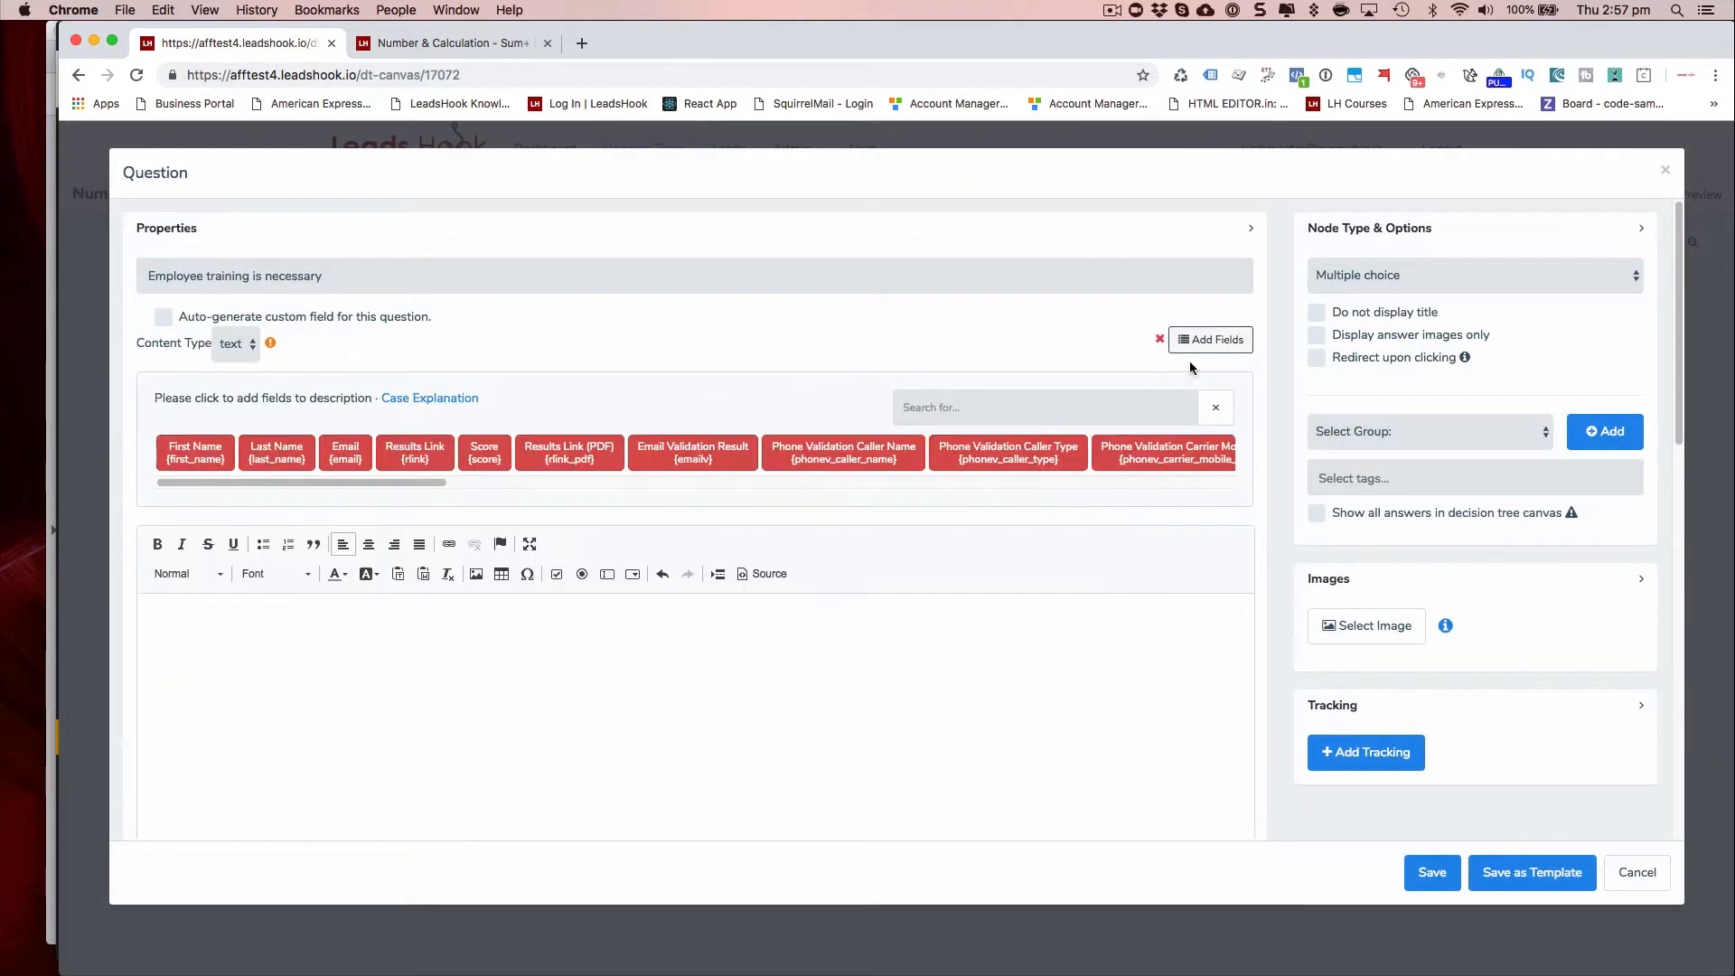
pyautogui.moveTo(426, 481); pyautogui.dragTo(1231, 482)
pyautogui.click(1163, 464)
pyautogui.click(1163, 465)
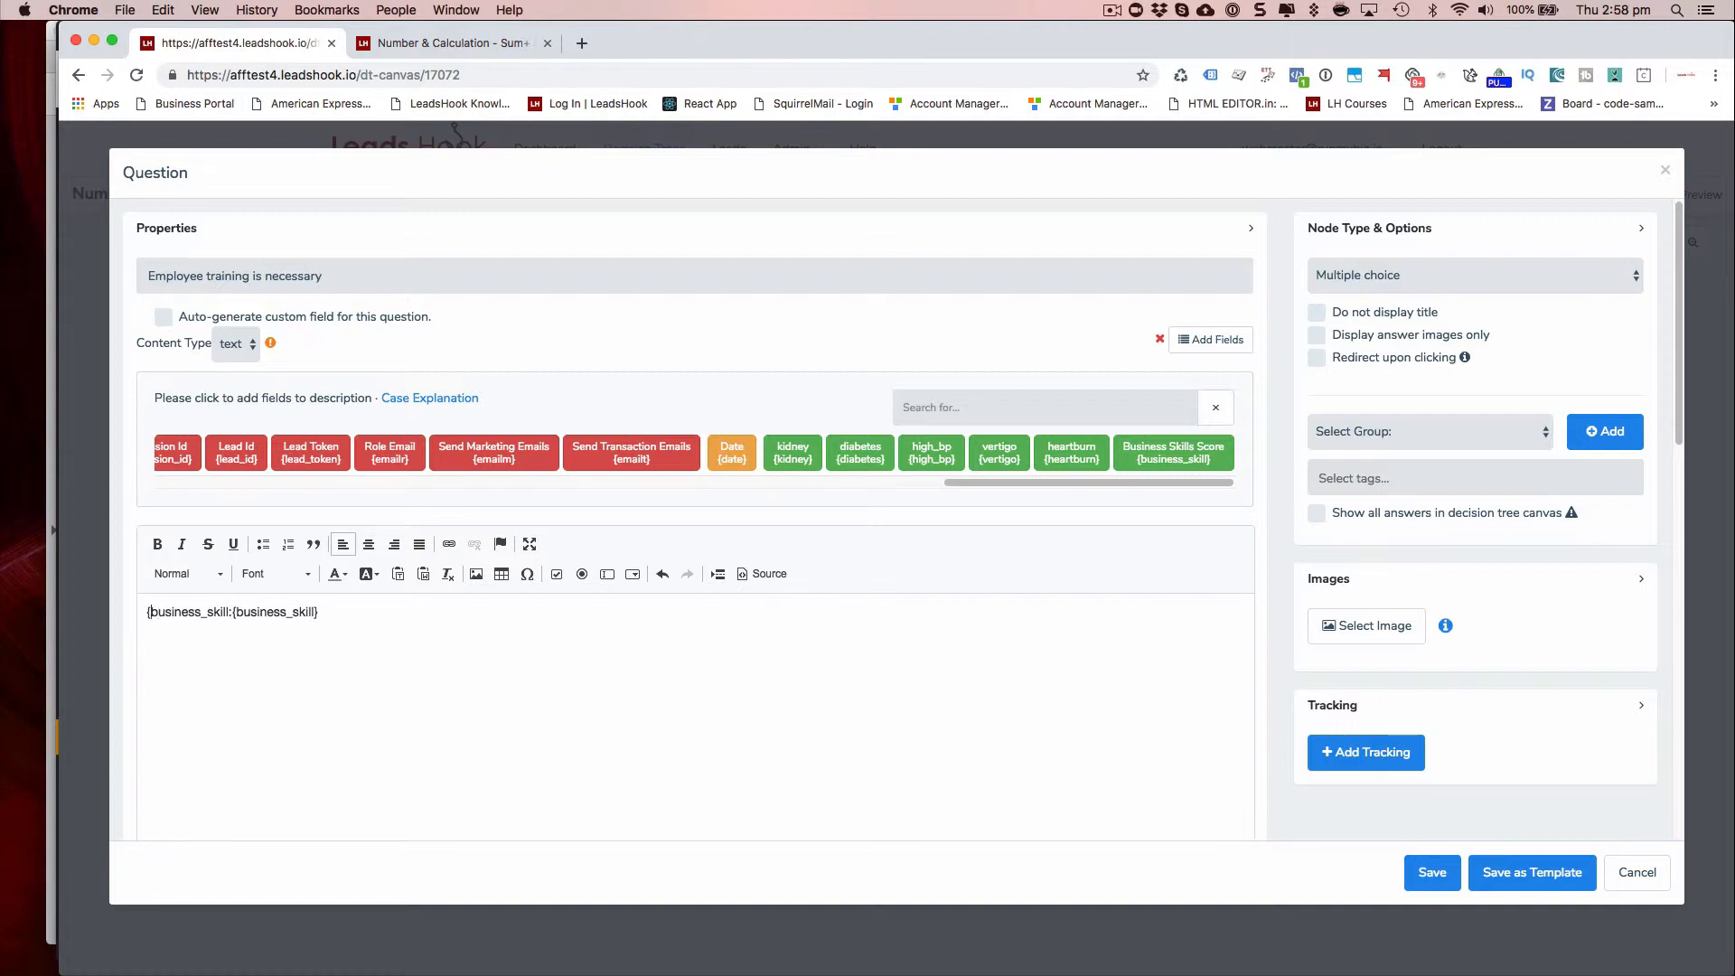
pyautogui.press('BackSpace')
# Center the "business_skill:{business_skill}" line, format it as Heading 2, and save the question.
pyautogui.moveTo(343, 615); pyautogui.dragTo(146, 612)
pyautogui.click(369, 544)
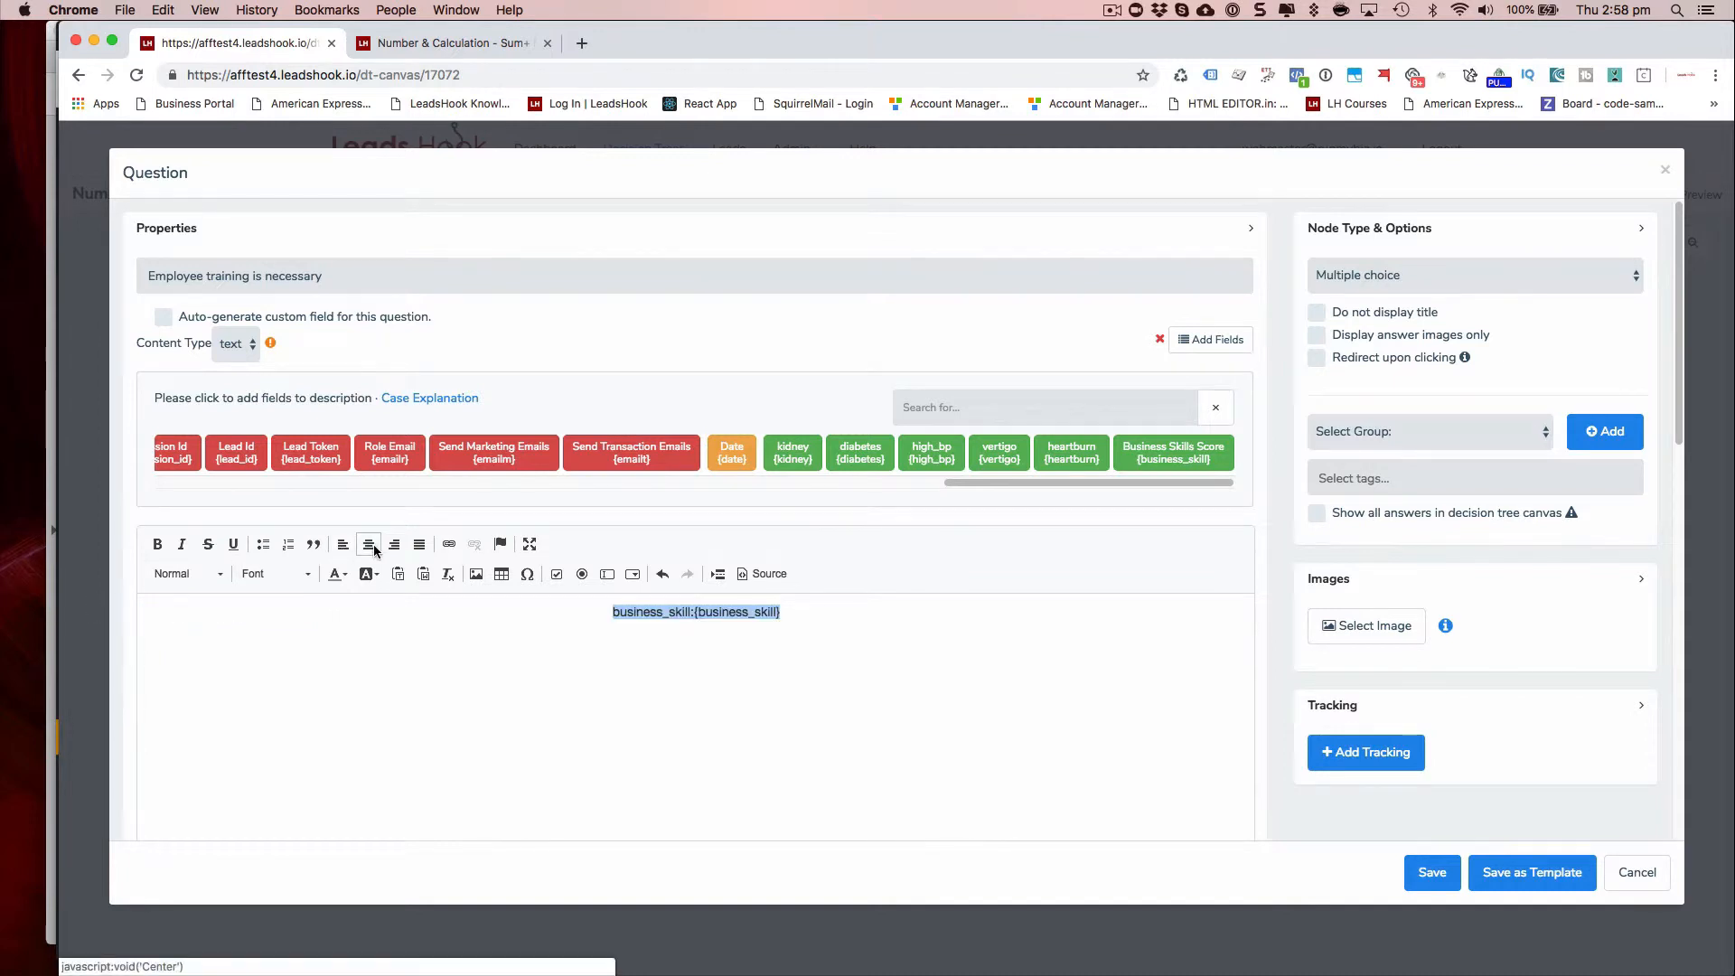
pyautogui.click(200, 583)
pyautogui.click(190, 705)
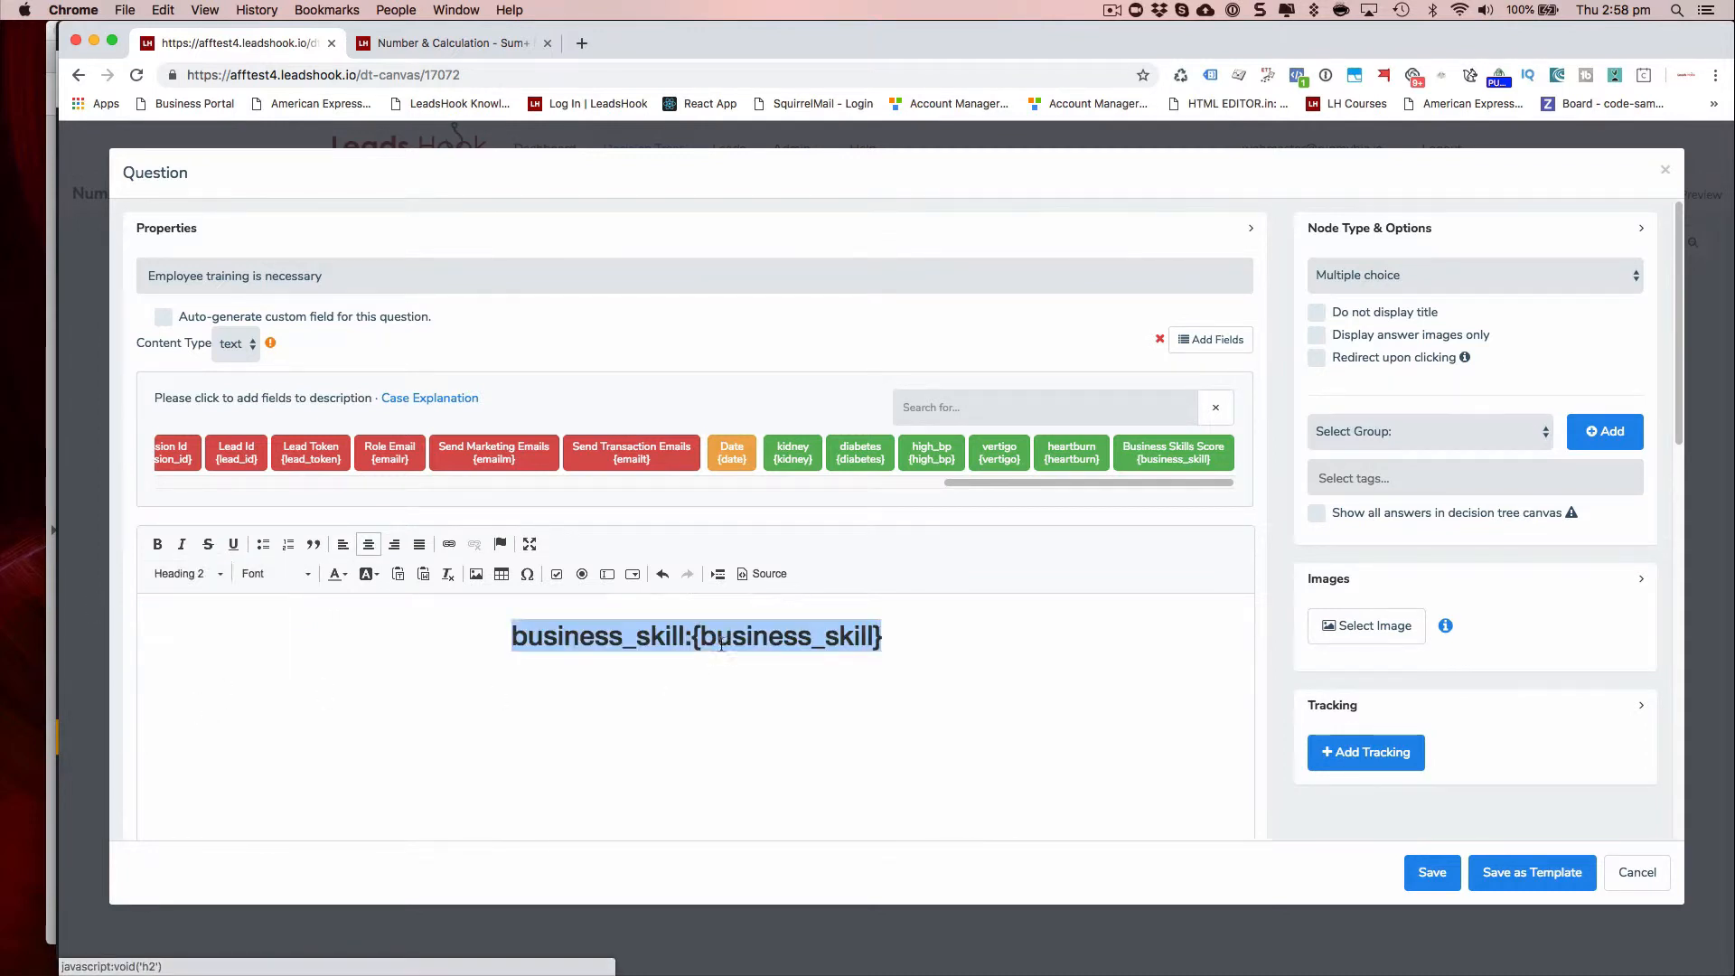
pyautogui.click(1452, 883)
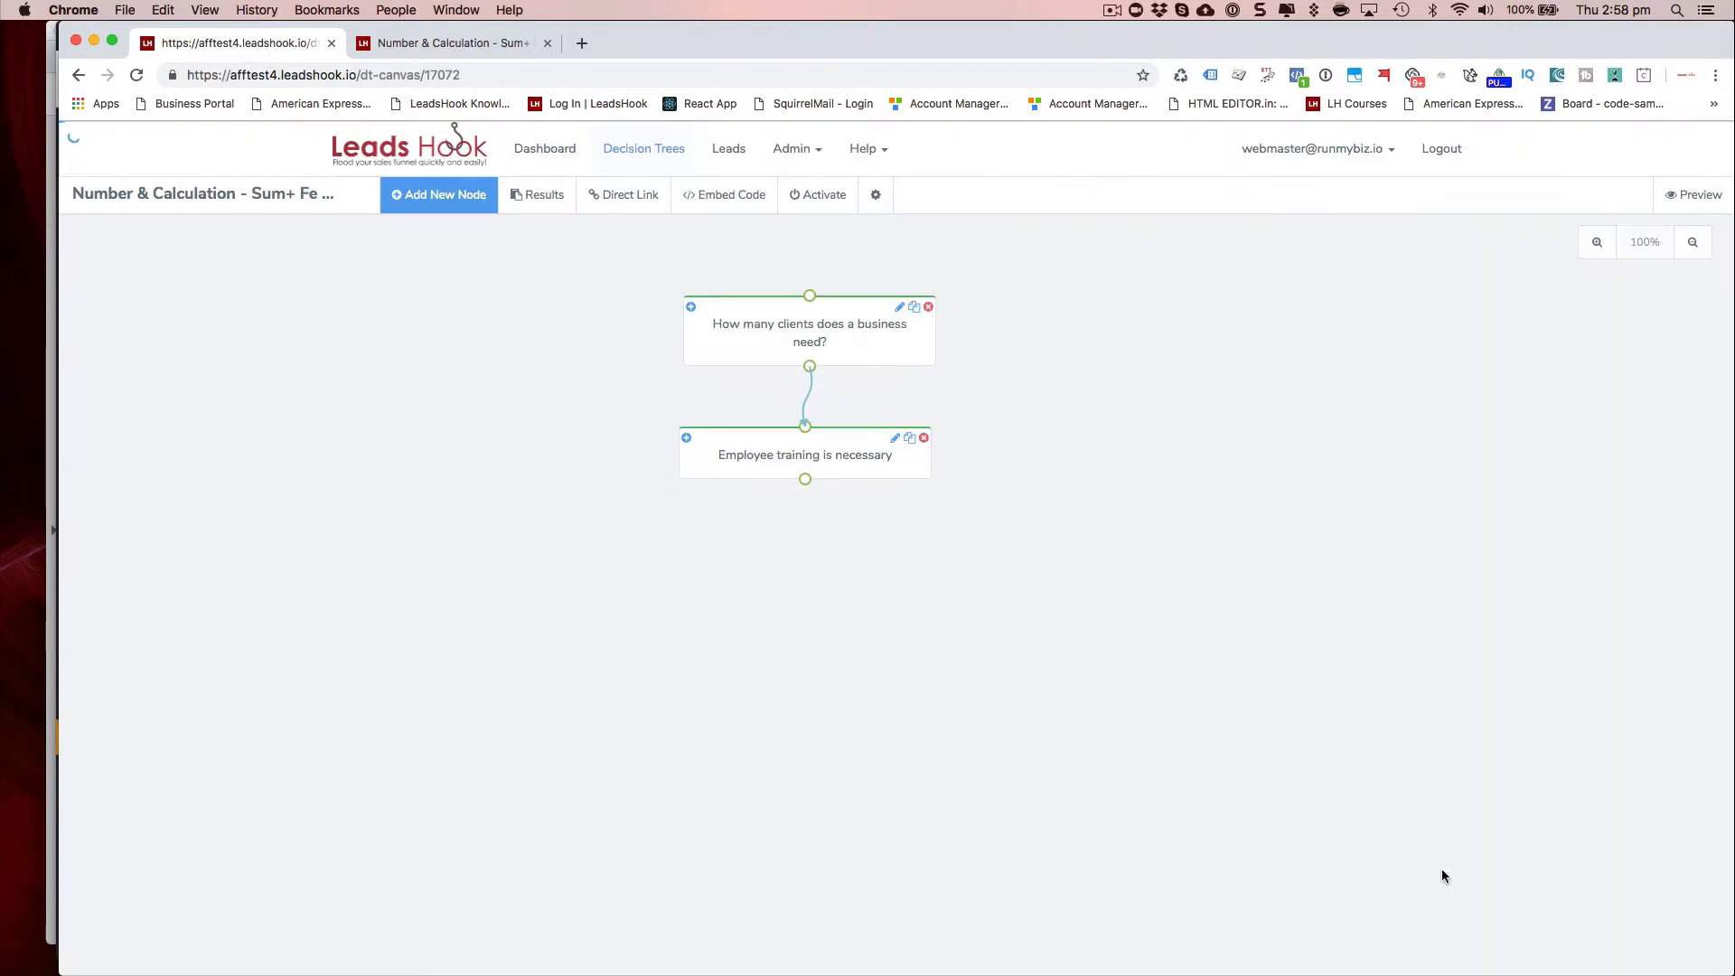
# Reload the decision tree preview and answer 1 to check the score on the second question.
pyautogui.click(530, 45)
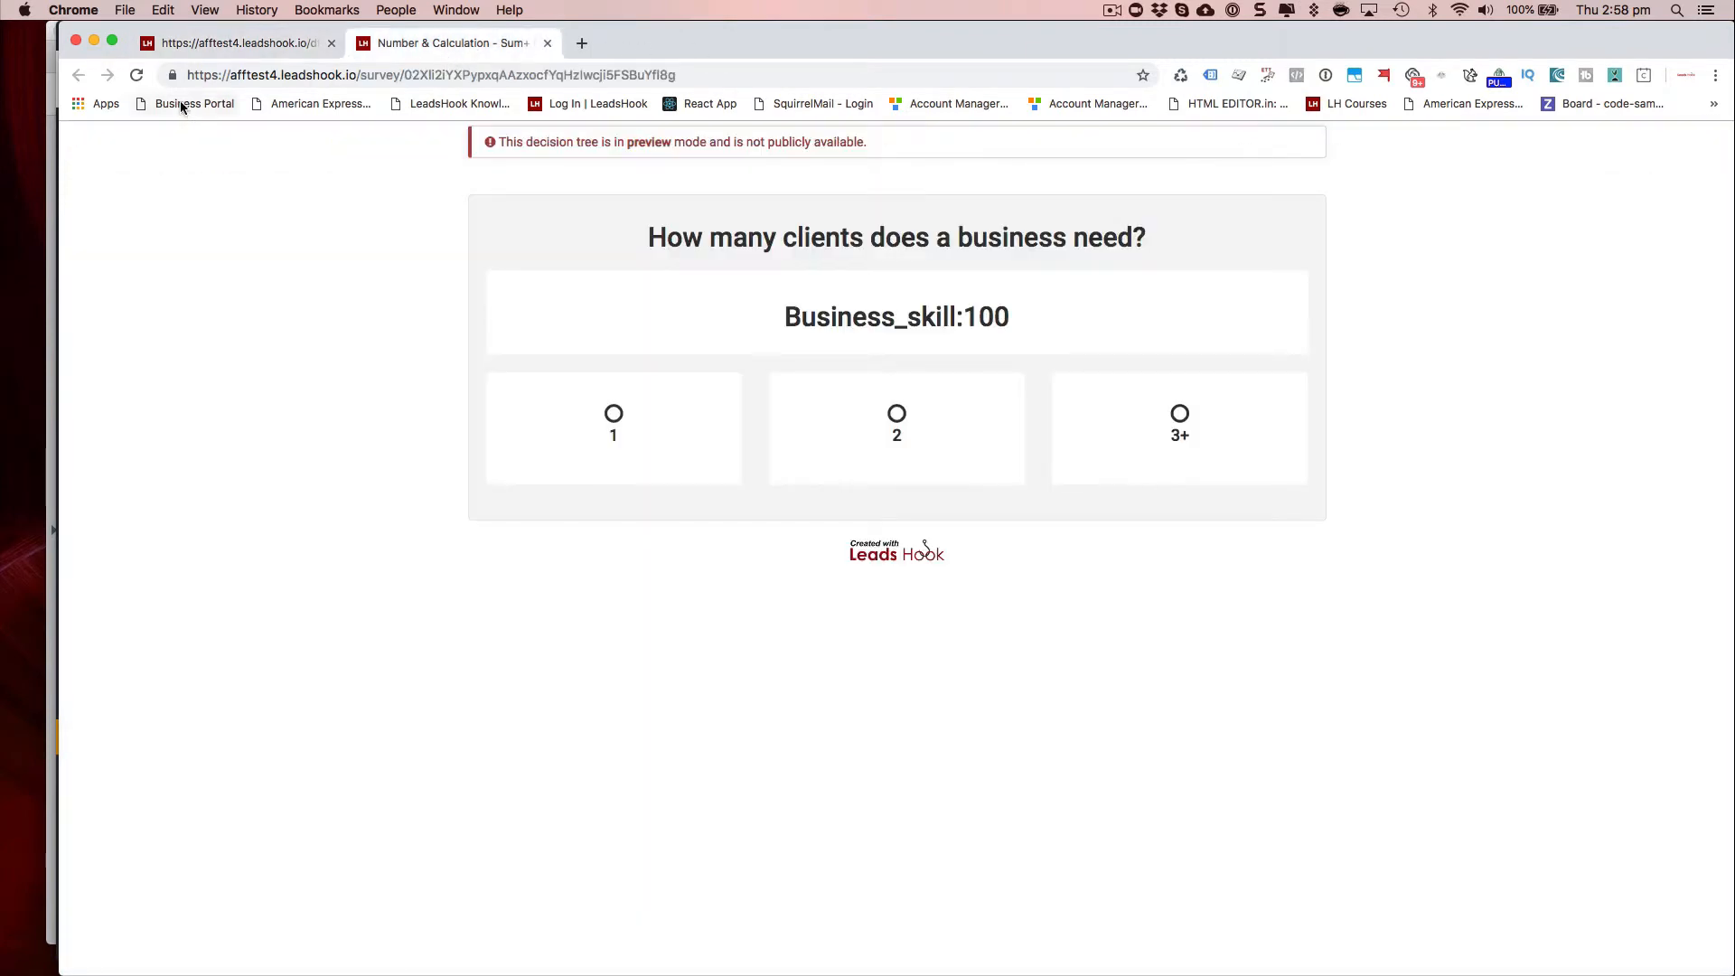
pyautogui.click(139, 75)
pyautogui.click(658, 434)
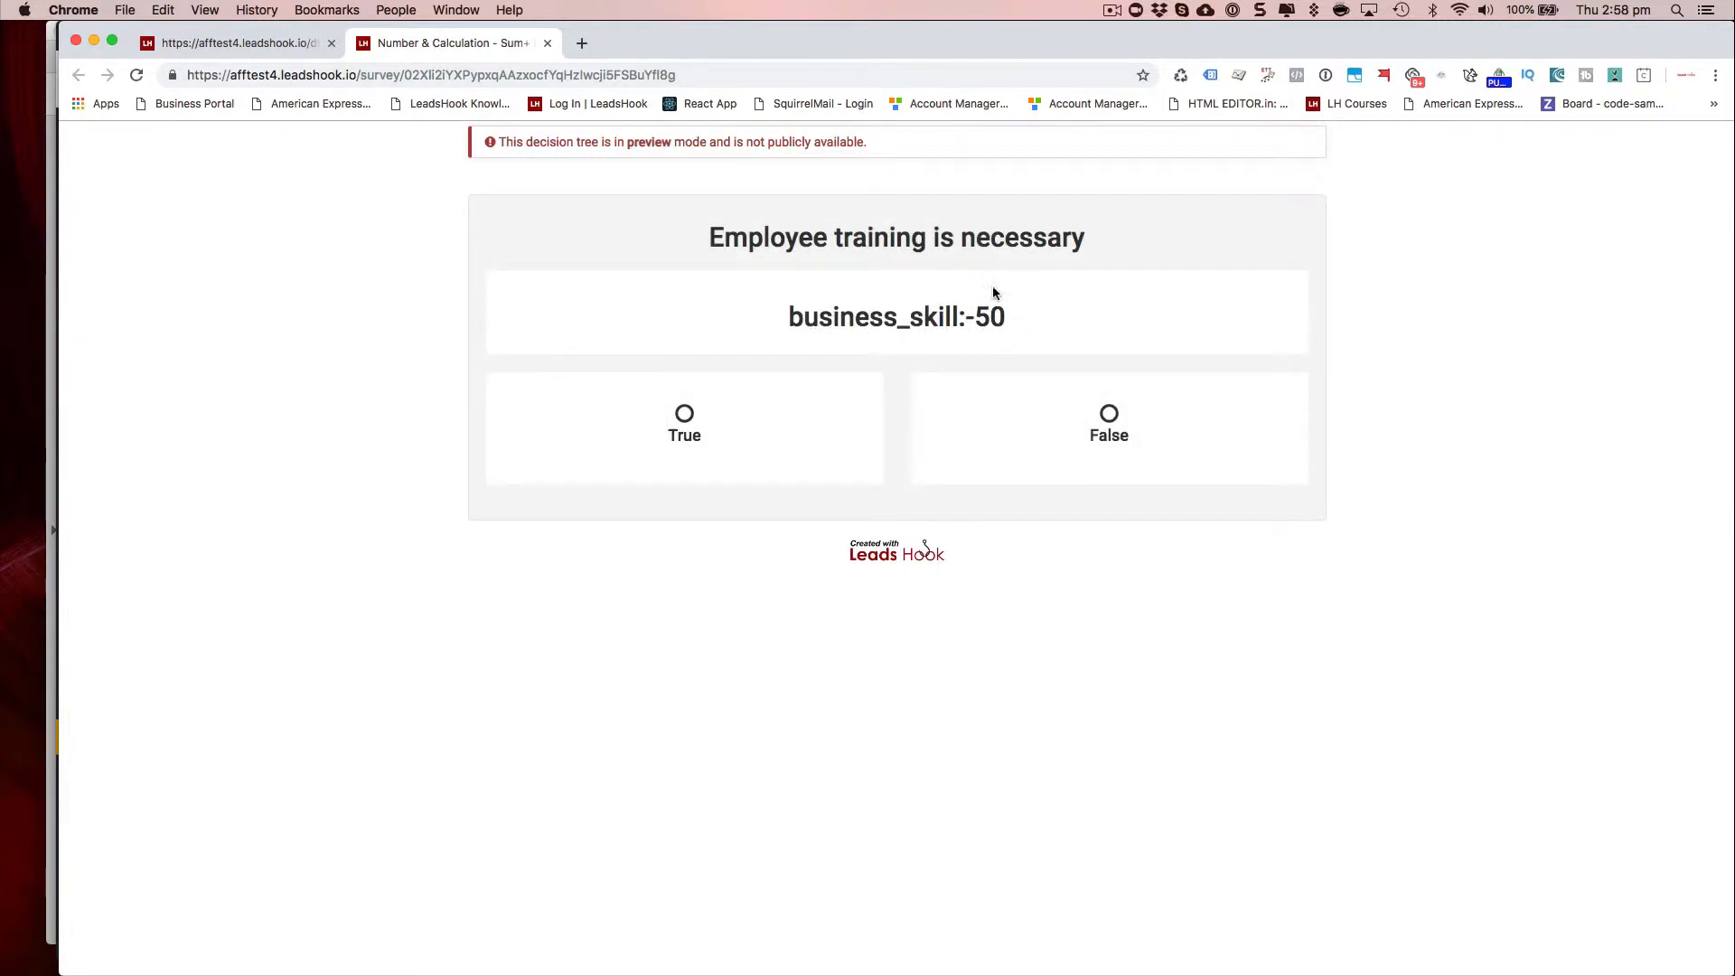
pyautogui.click(251, 42)
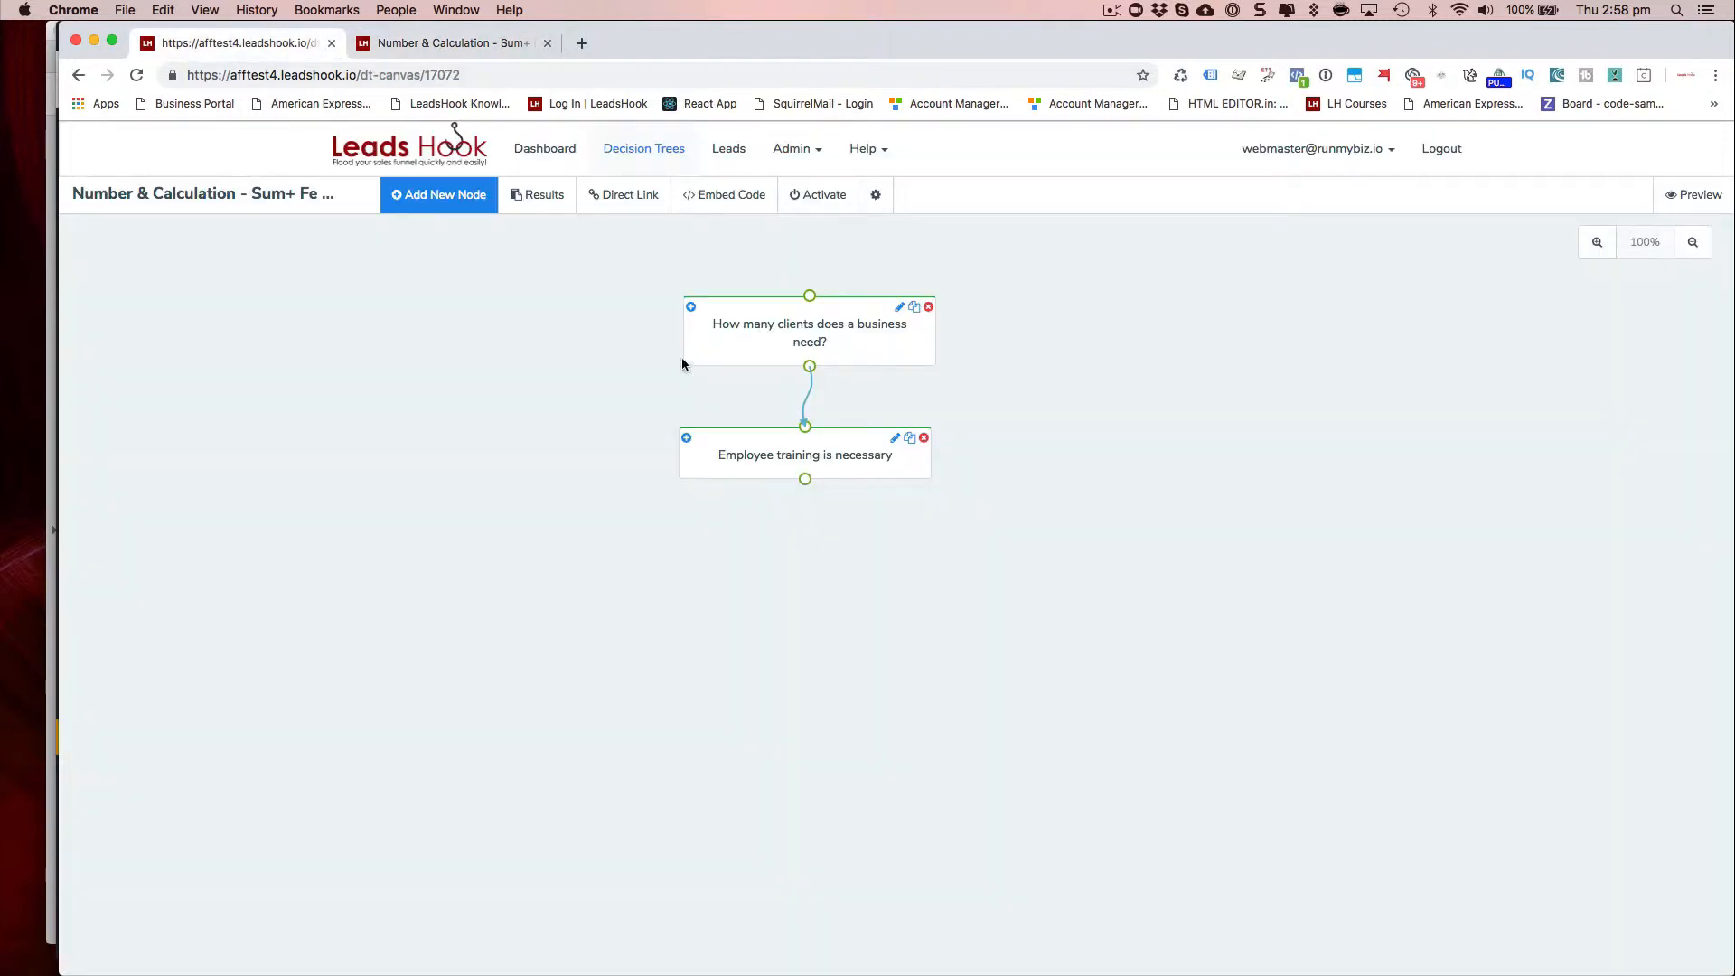
pyautogui.click(1110, 11)
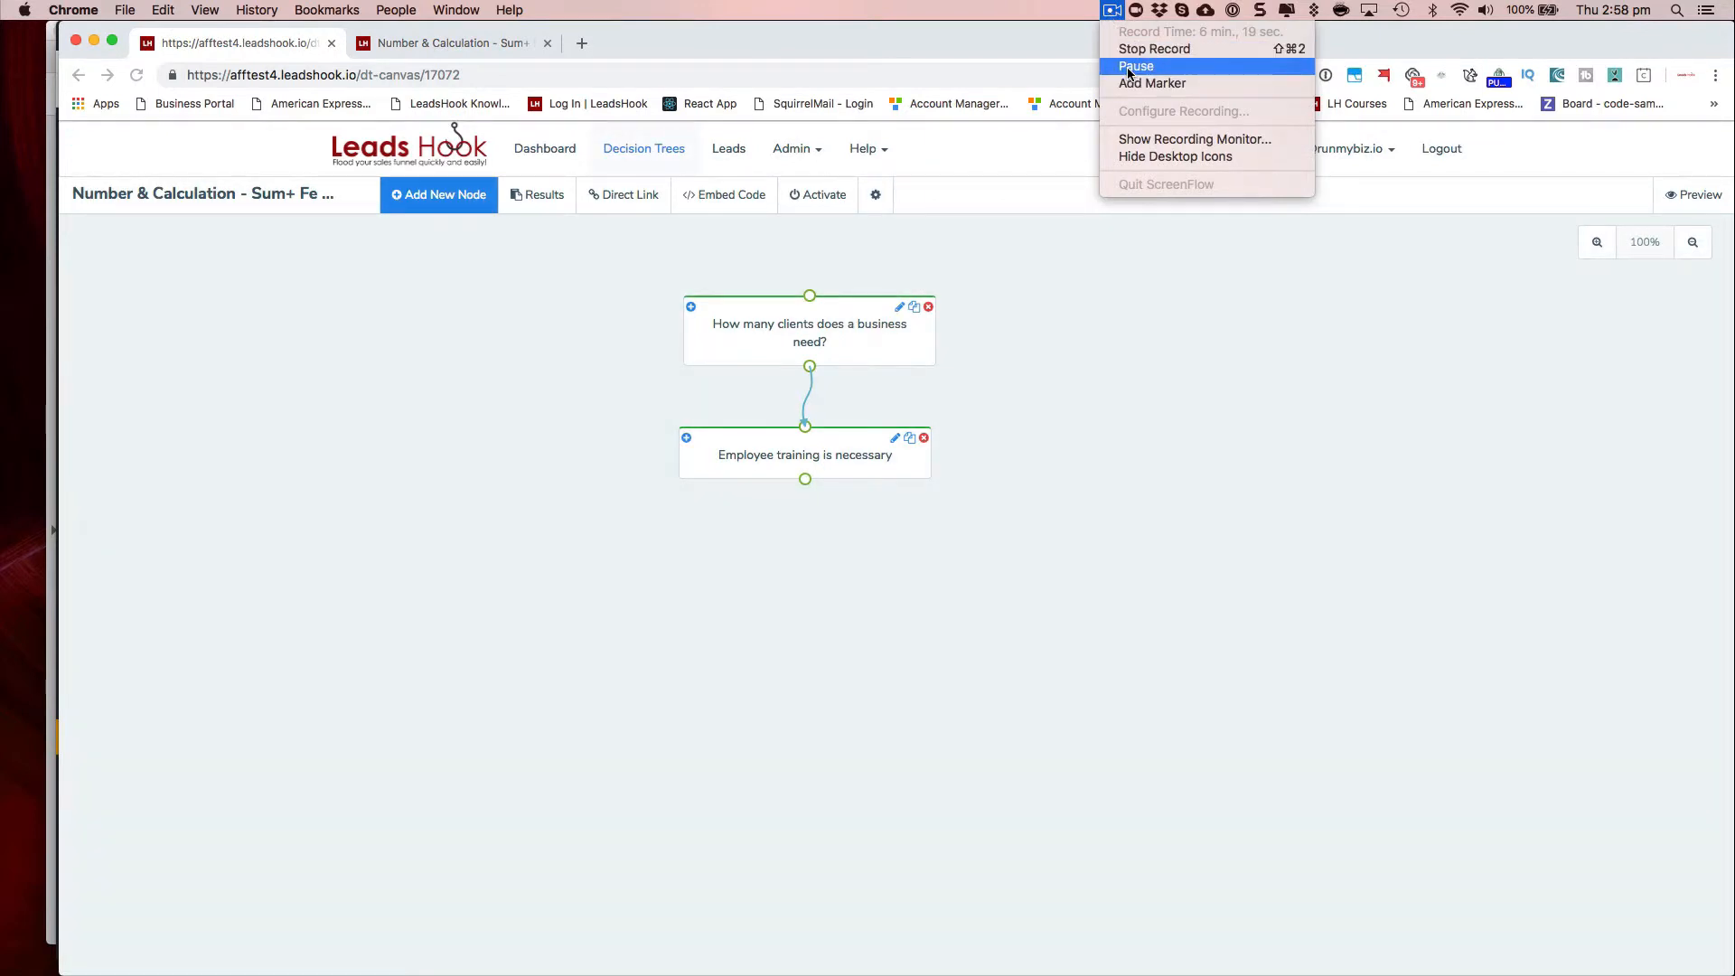
pyautogui.click(1135, 66)
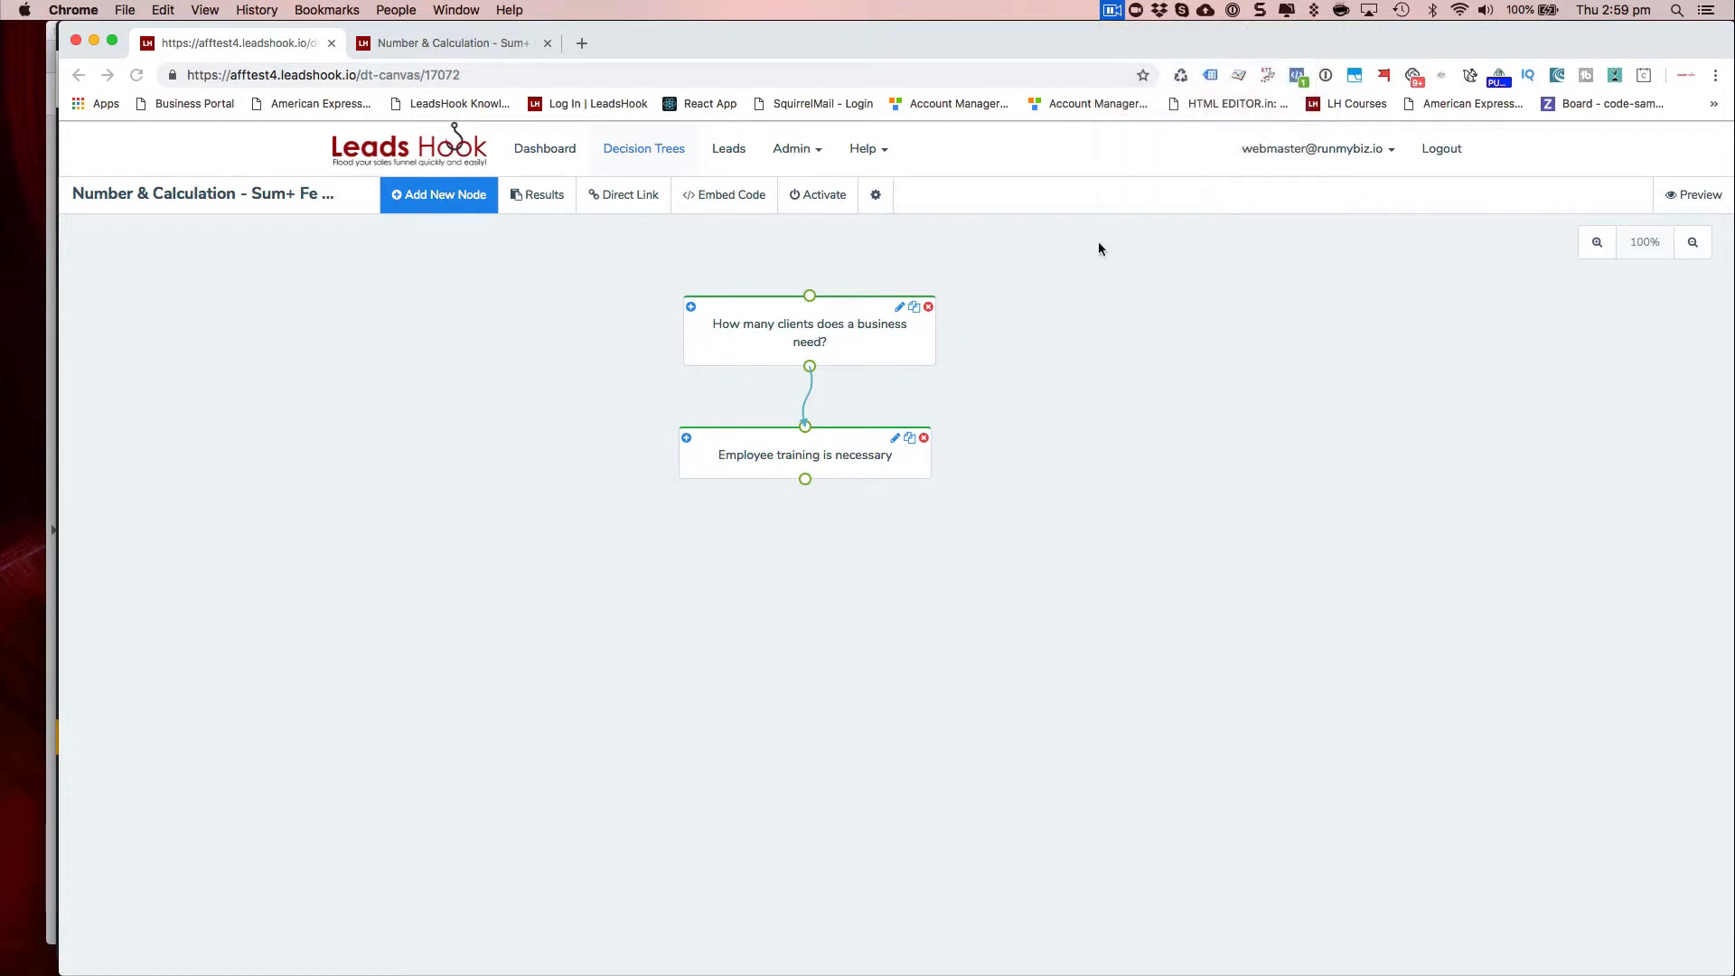
# Review the Business Skills Score values assigned to the three answers of "How many clients does a business need?".
pyautogui.click(806, 323)
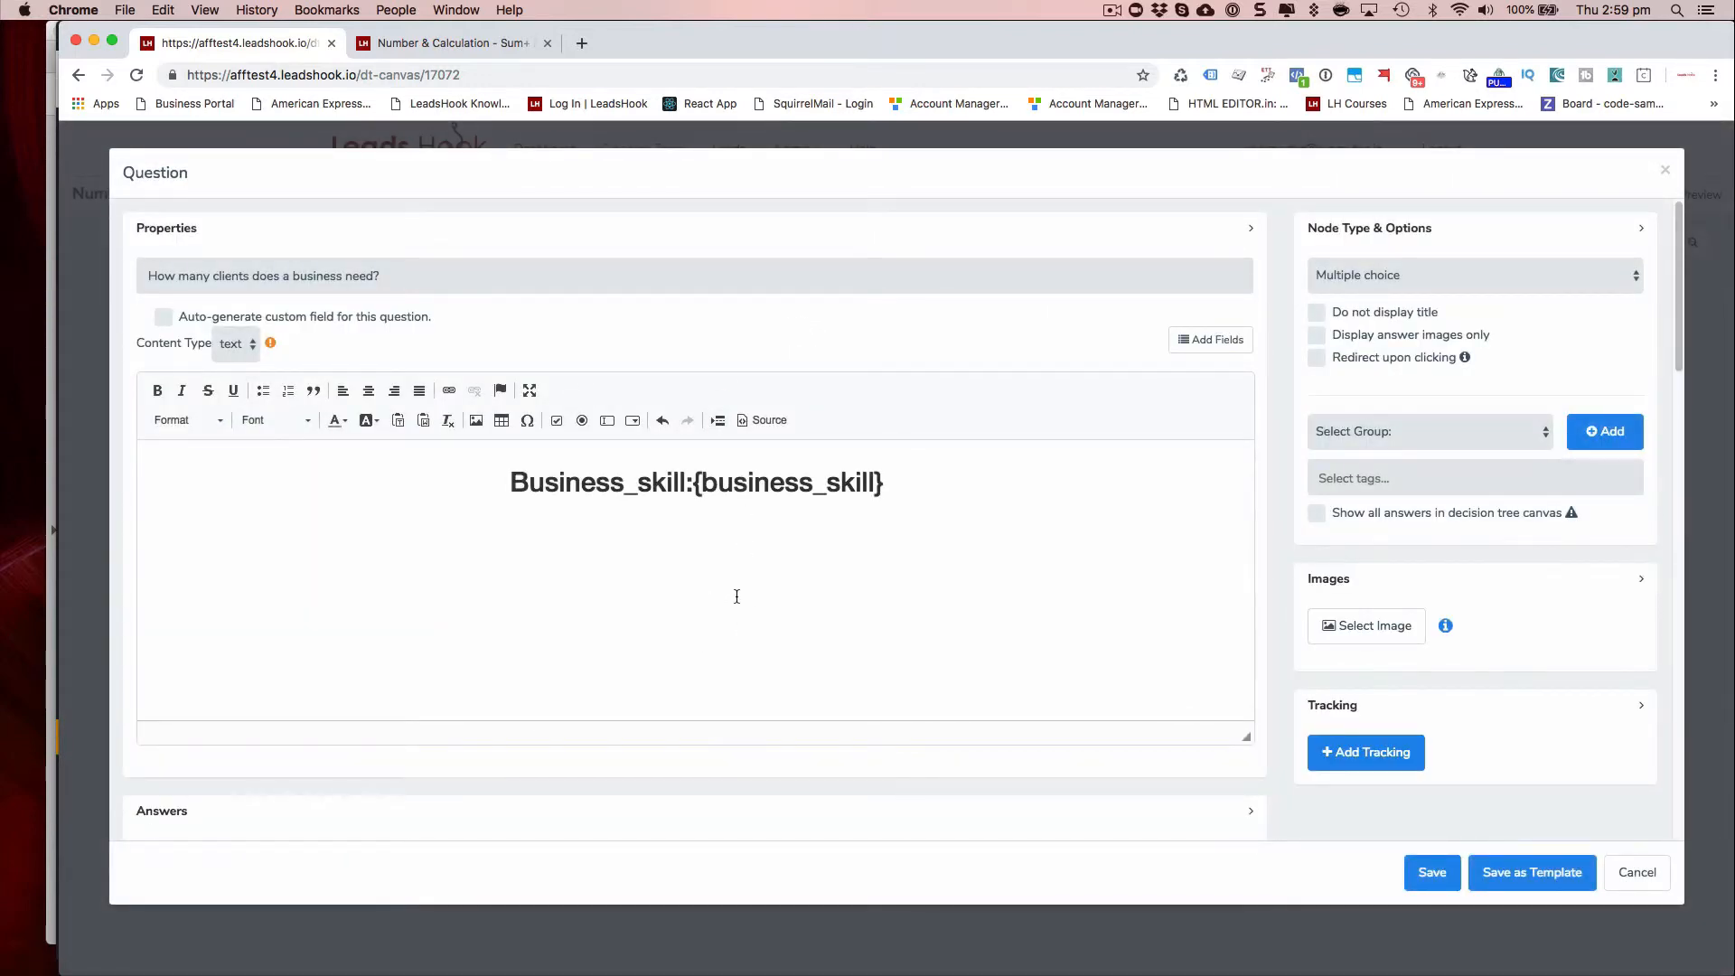
pyautogui.scroll(-5, 736, 596)
pyautogui.scroll(-4, 730, 586)
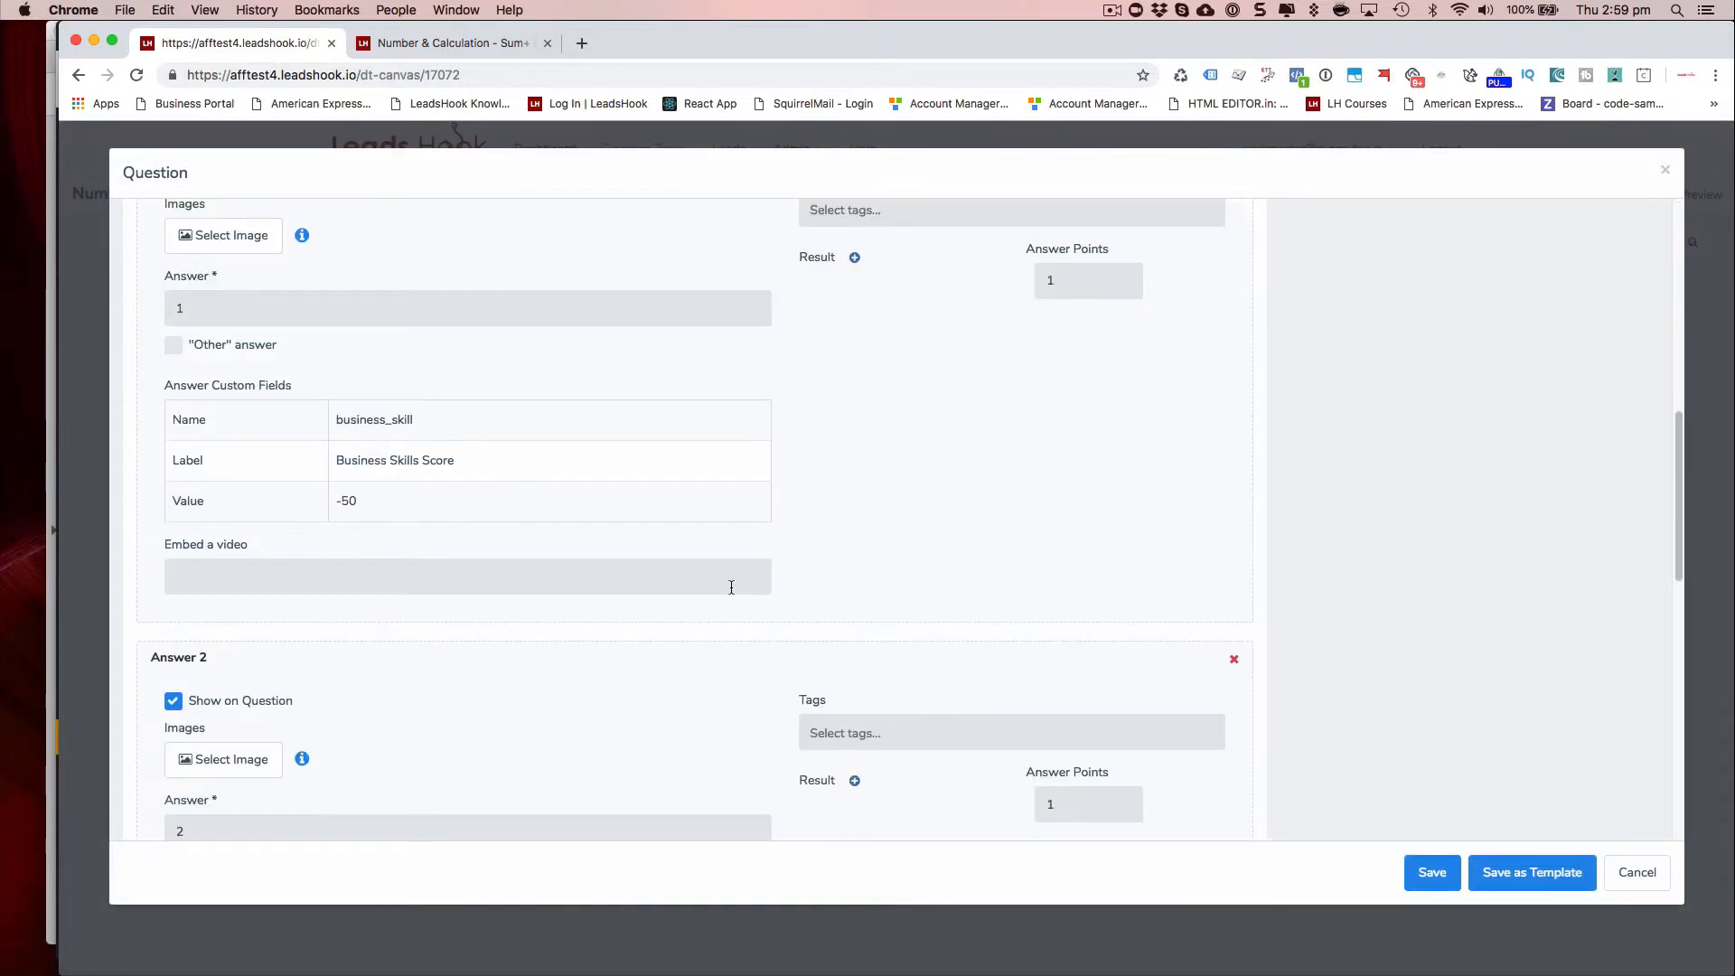
pyautogui.scroll(3, 731, 587)
pyautogui.scroll(-10, 687, 584)
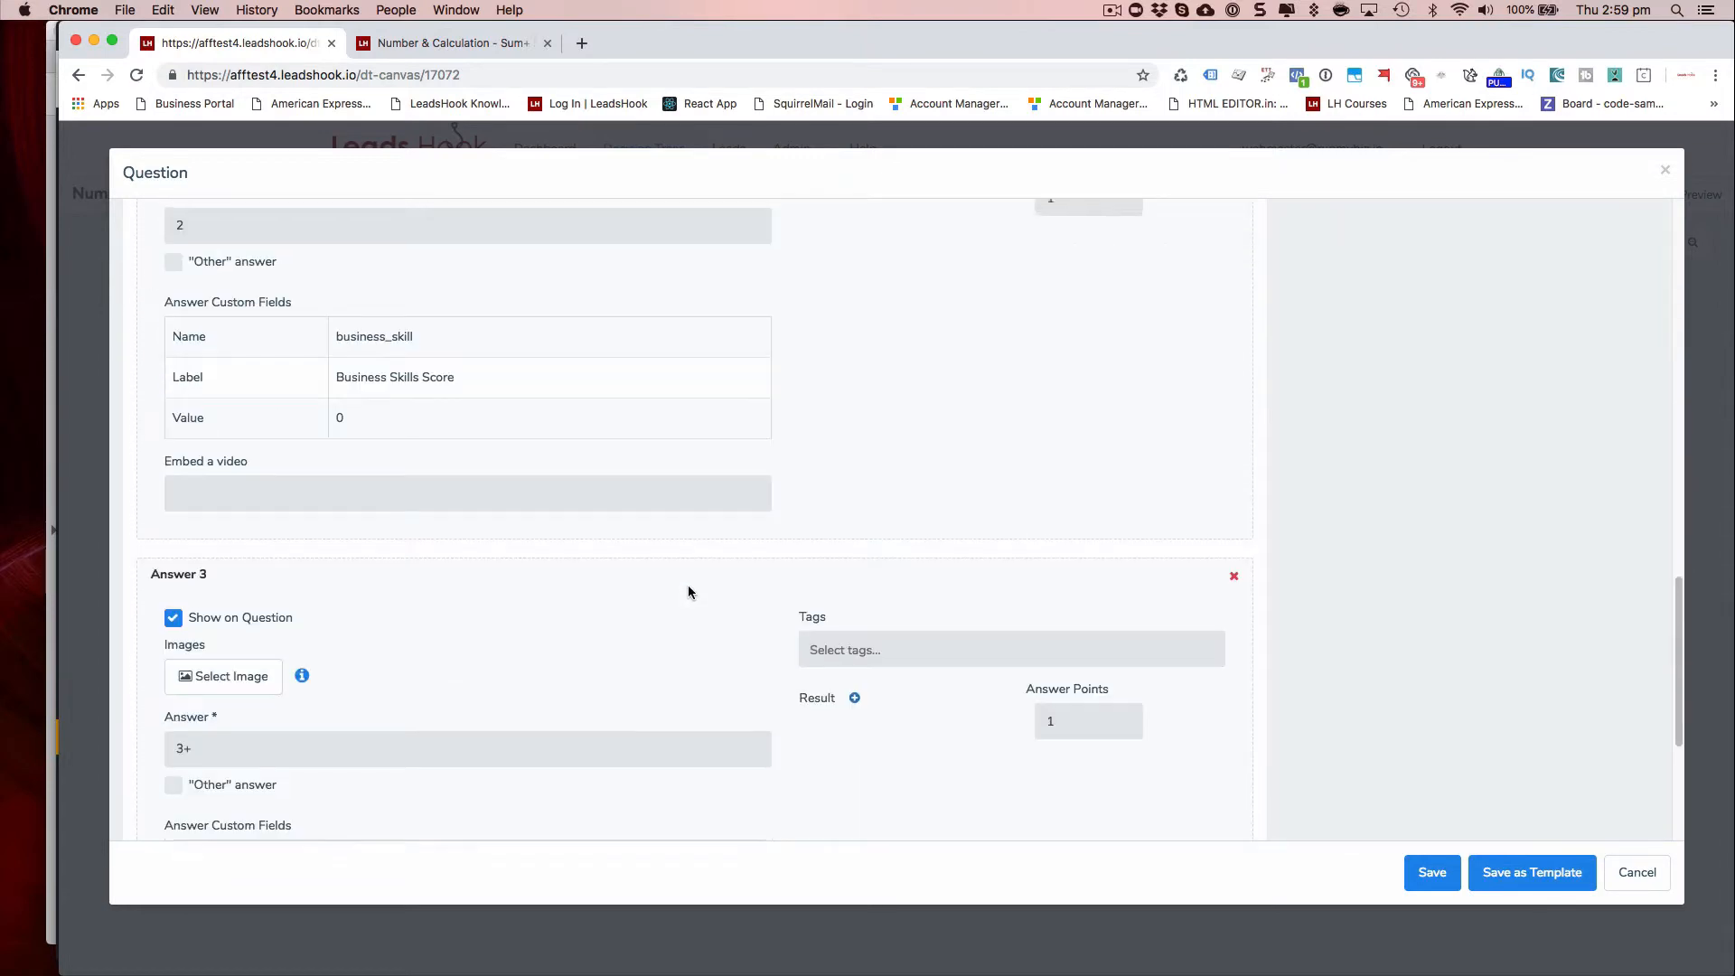
pyautogui.scroll(2, 688, 592)
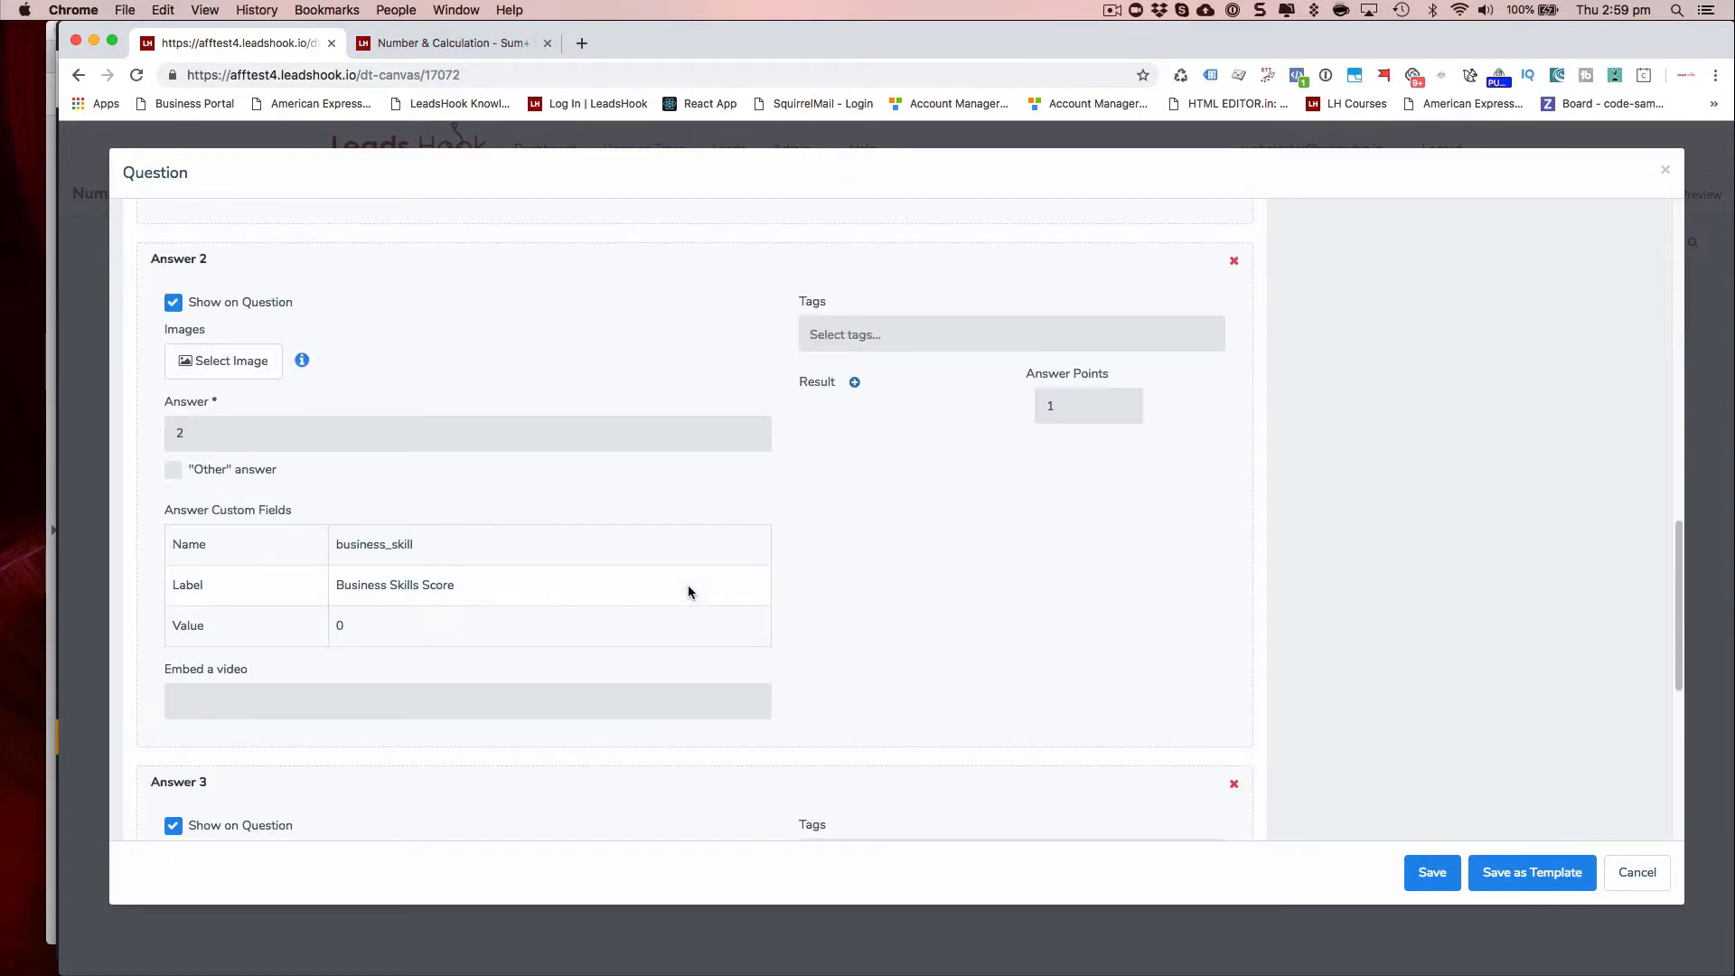
pyautogui.scroll(-2, 687, 584)
pyautogui.scroll(-2, 689, 592)
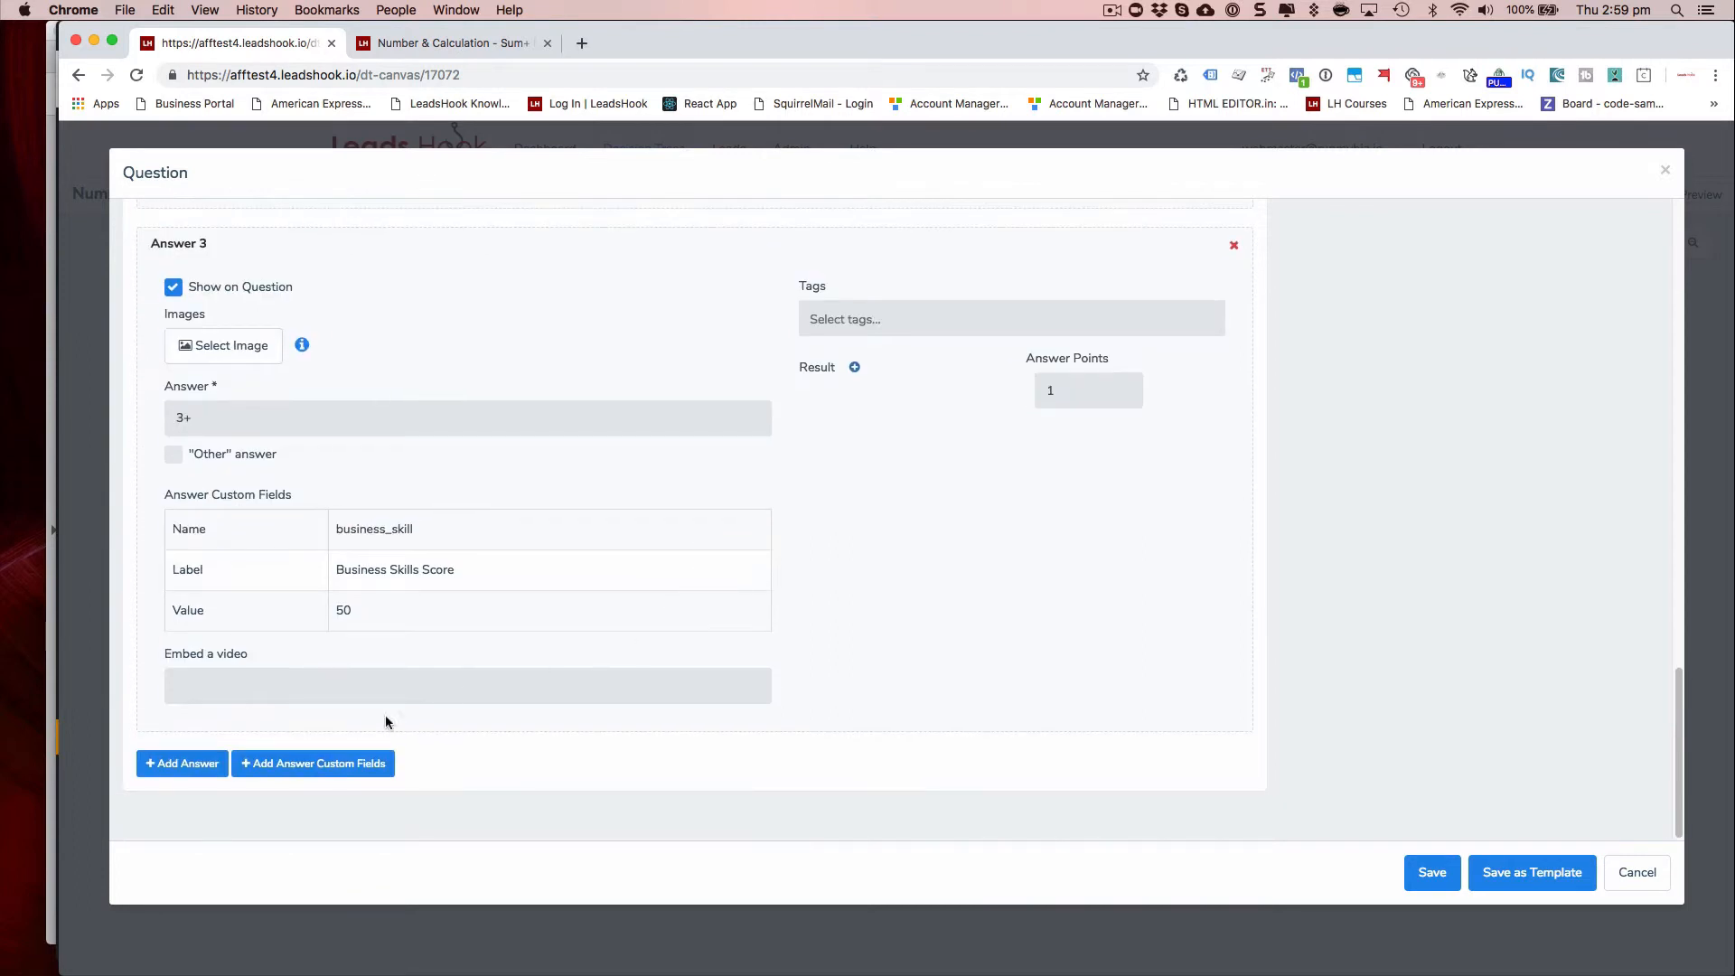
# In the first question's answer custom fields, set the Business Skills Score for answer 1 to 50.
pyautogui.click(271, 765)
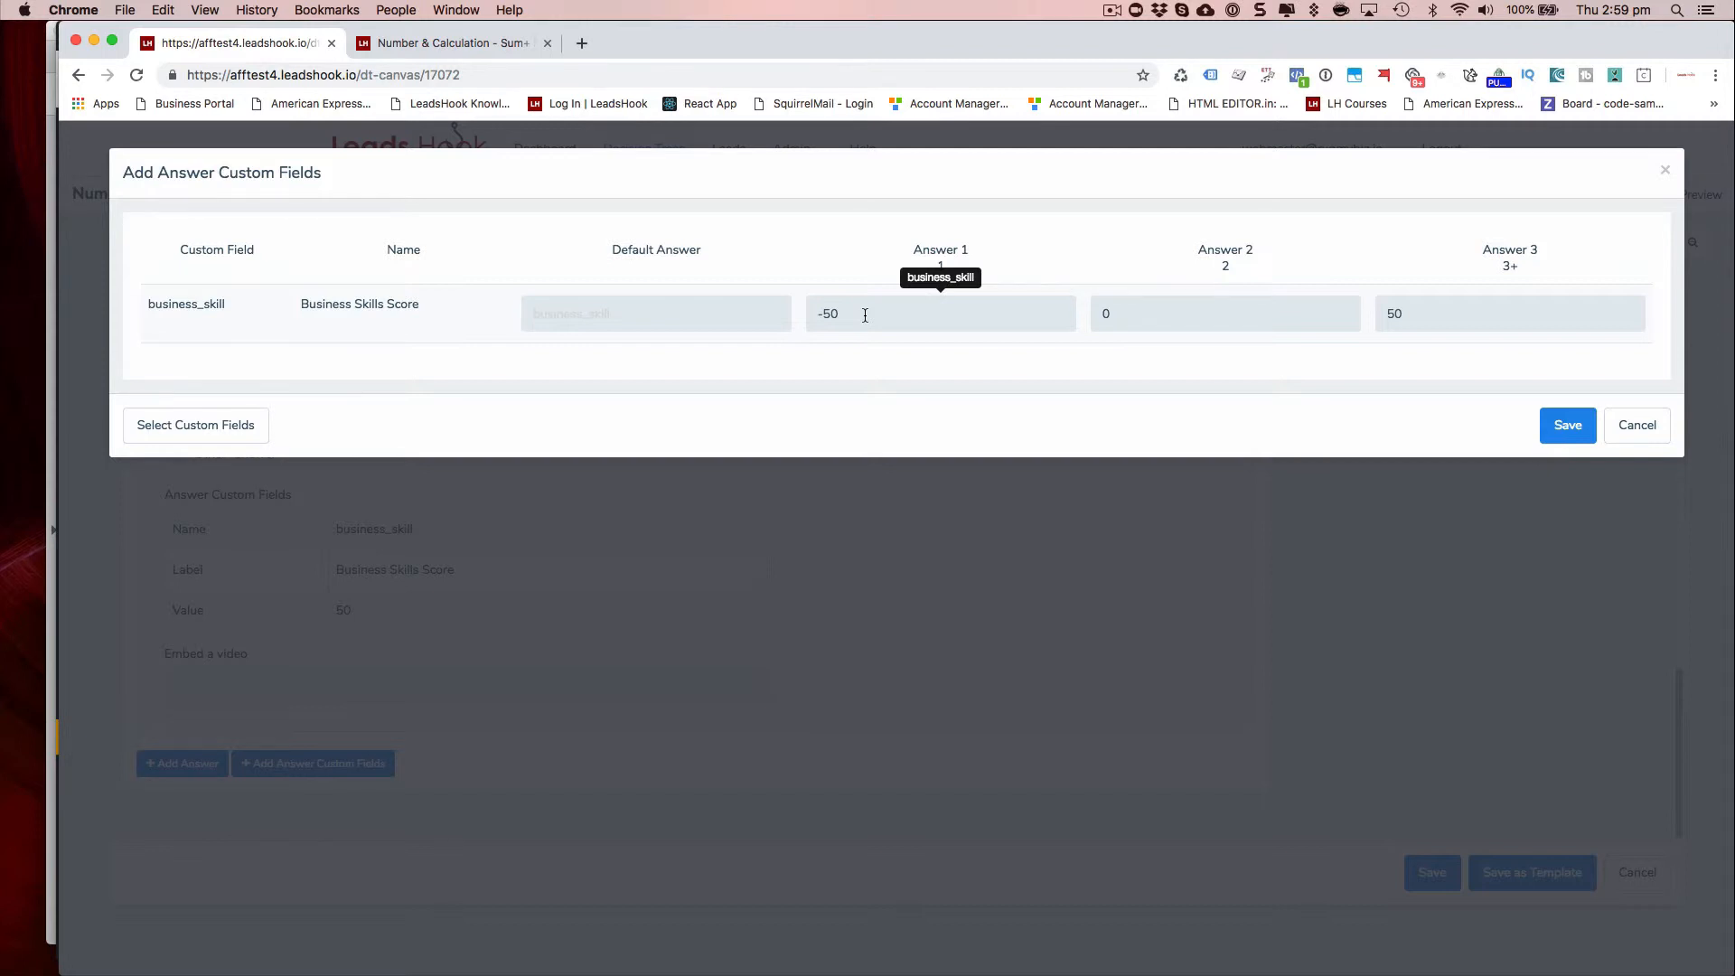
pyautogui.click(865, 316)
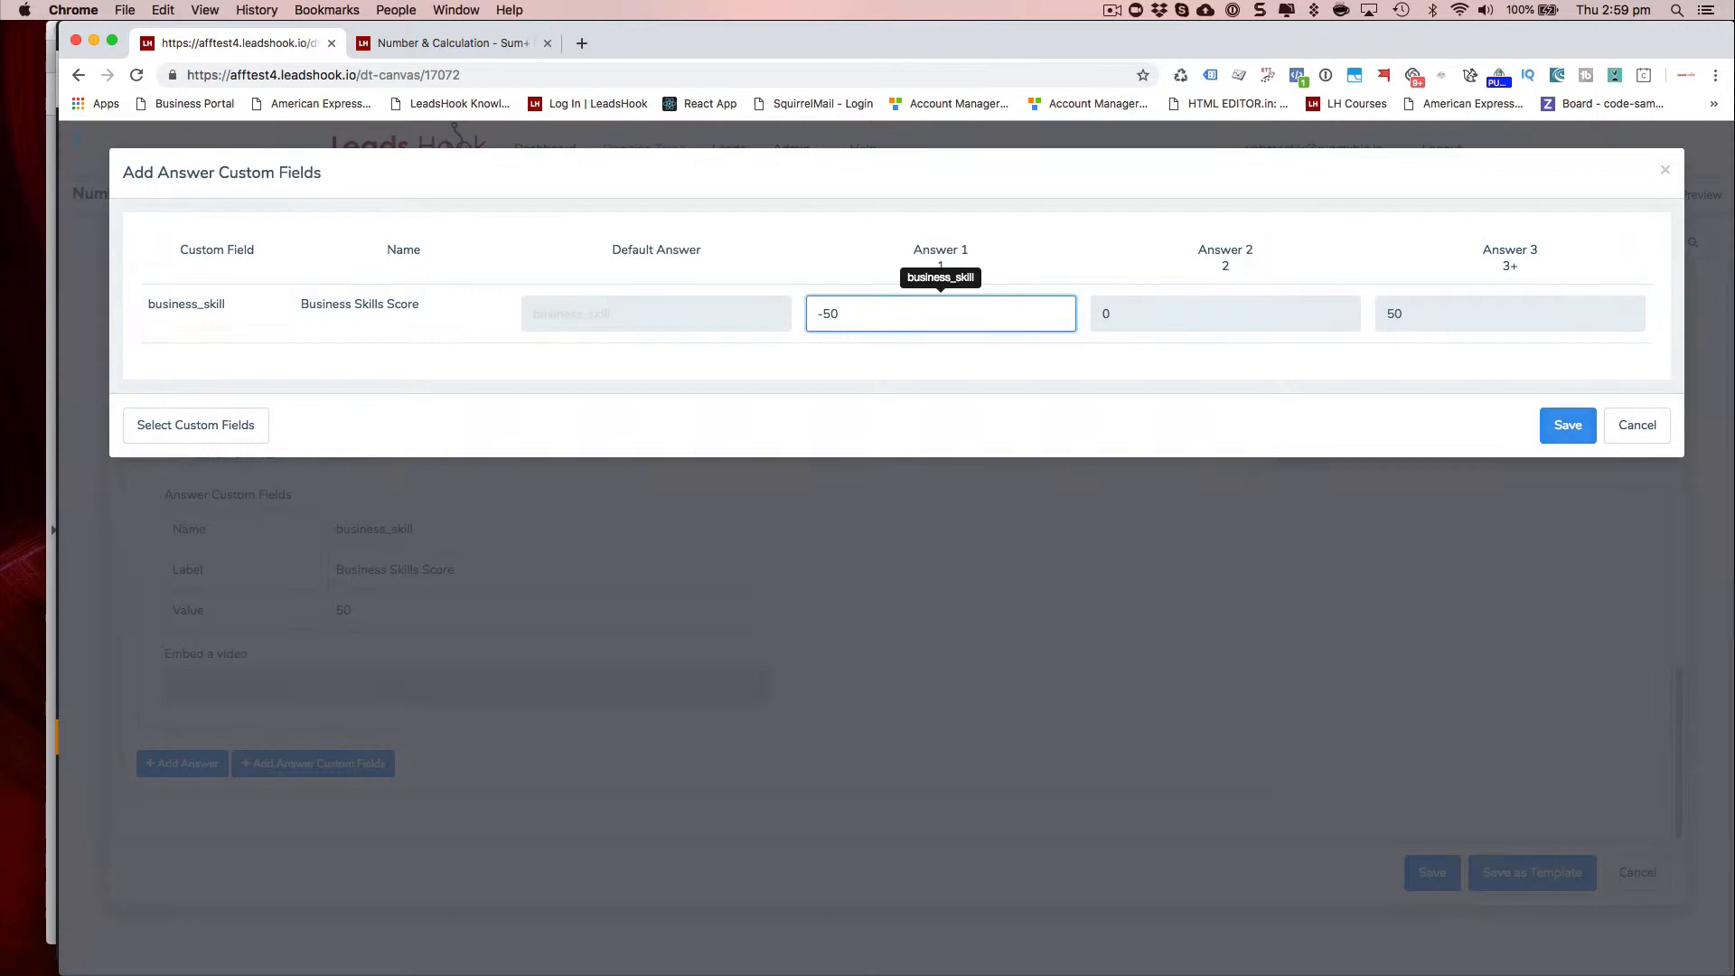
pyautogui.click(824, 314)
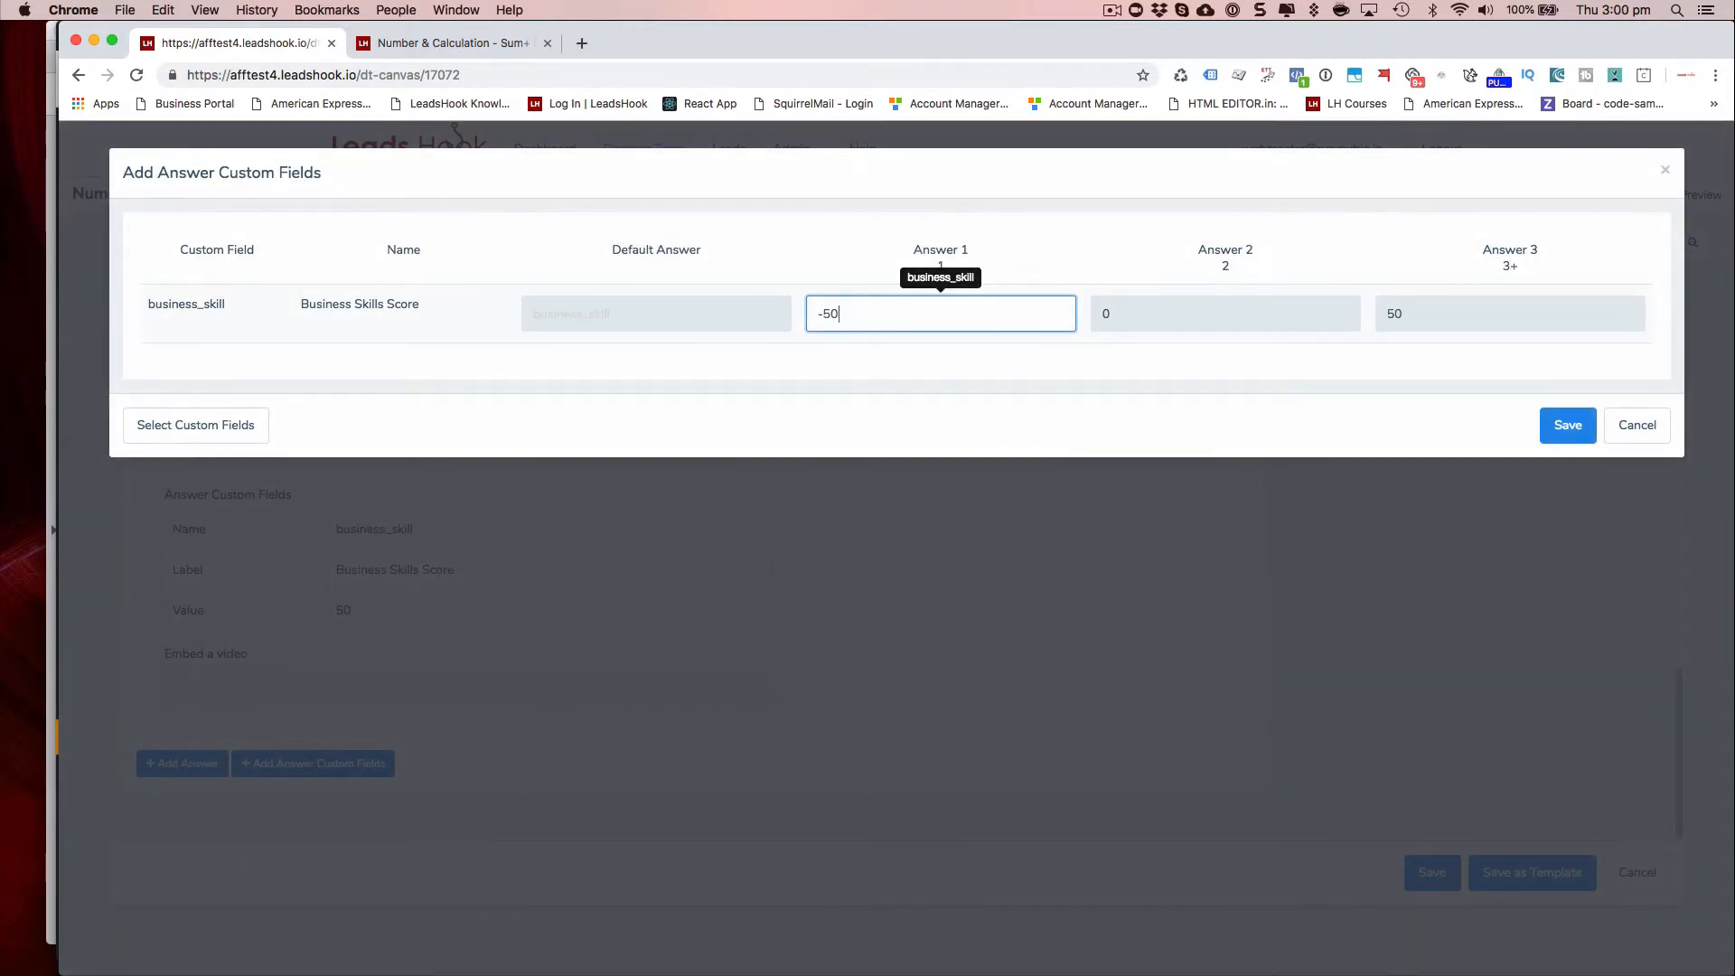
pyautogui.press('BackSpace')
pyautogui.press('BackSpace')
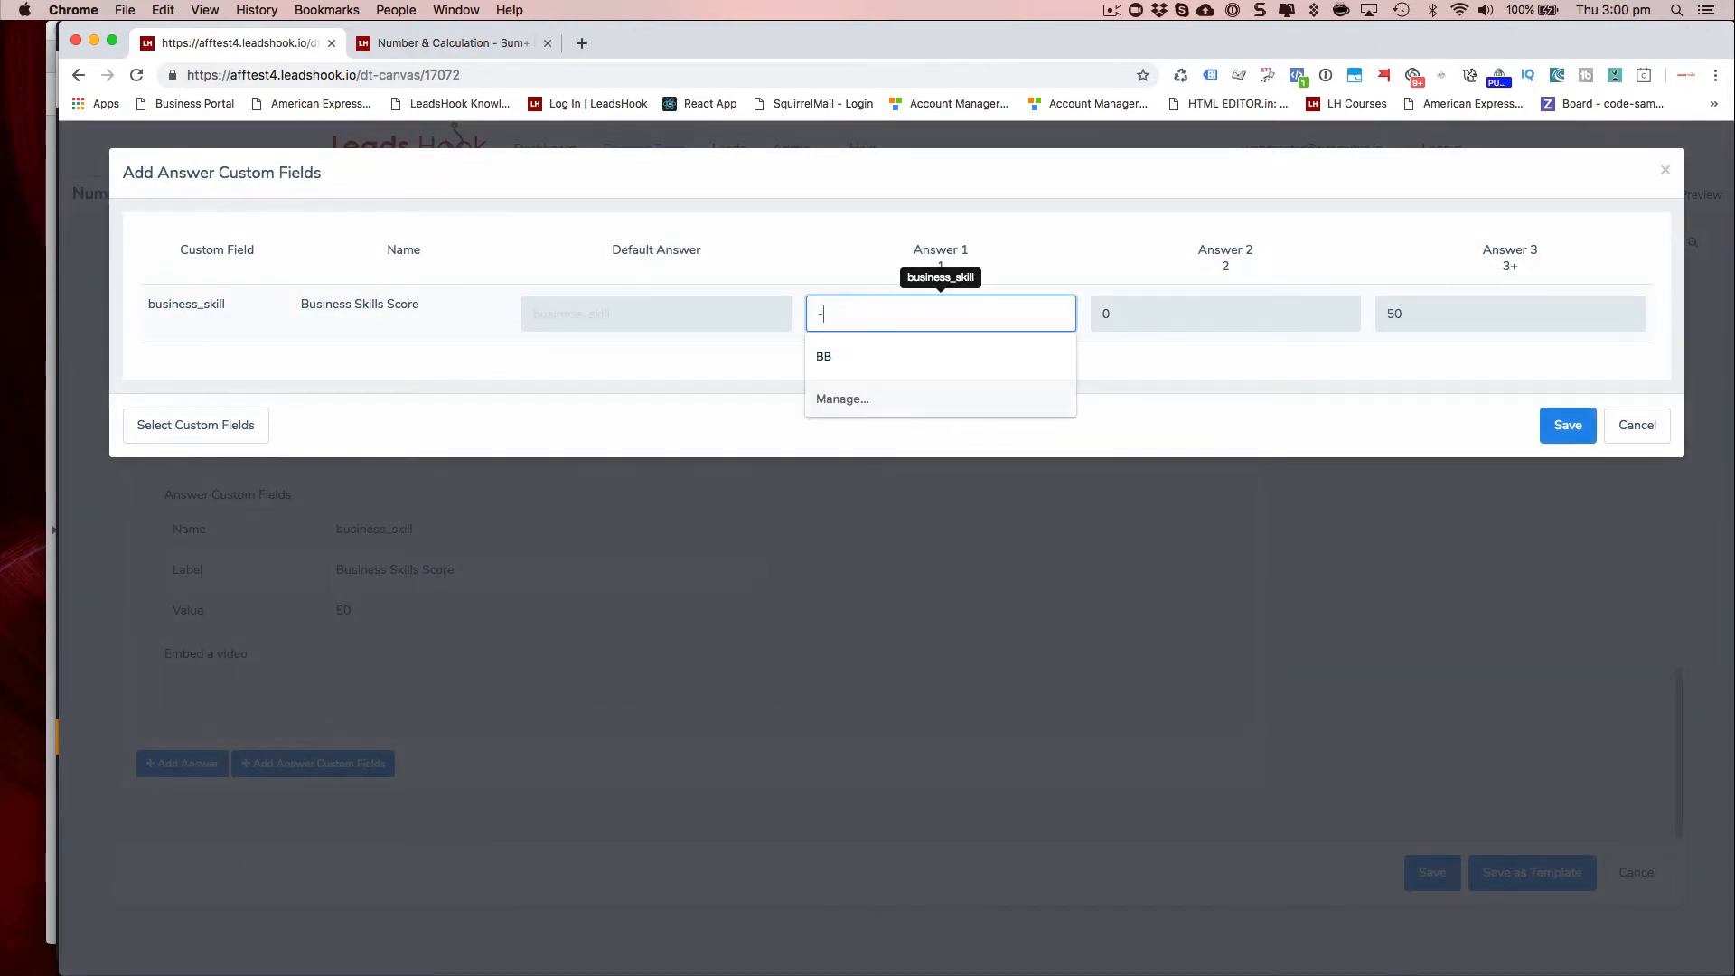
pyautogui.write('50')
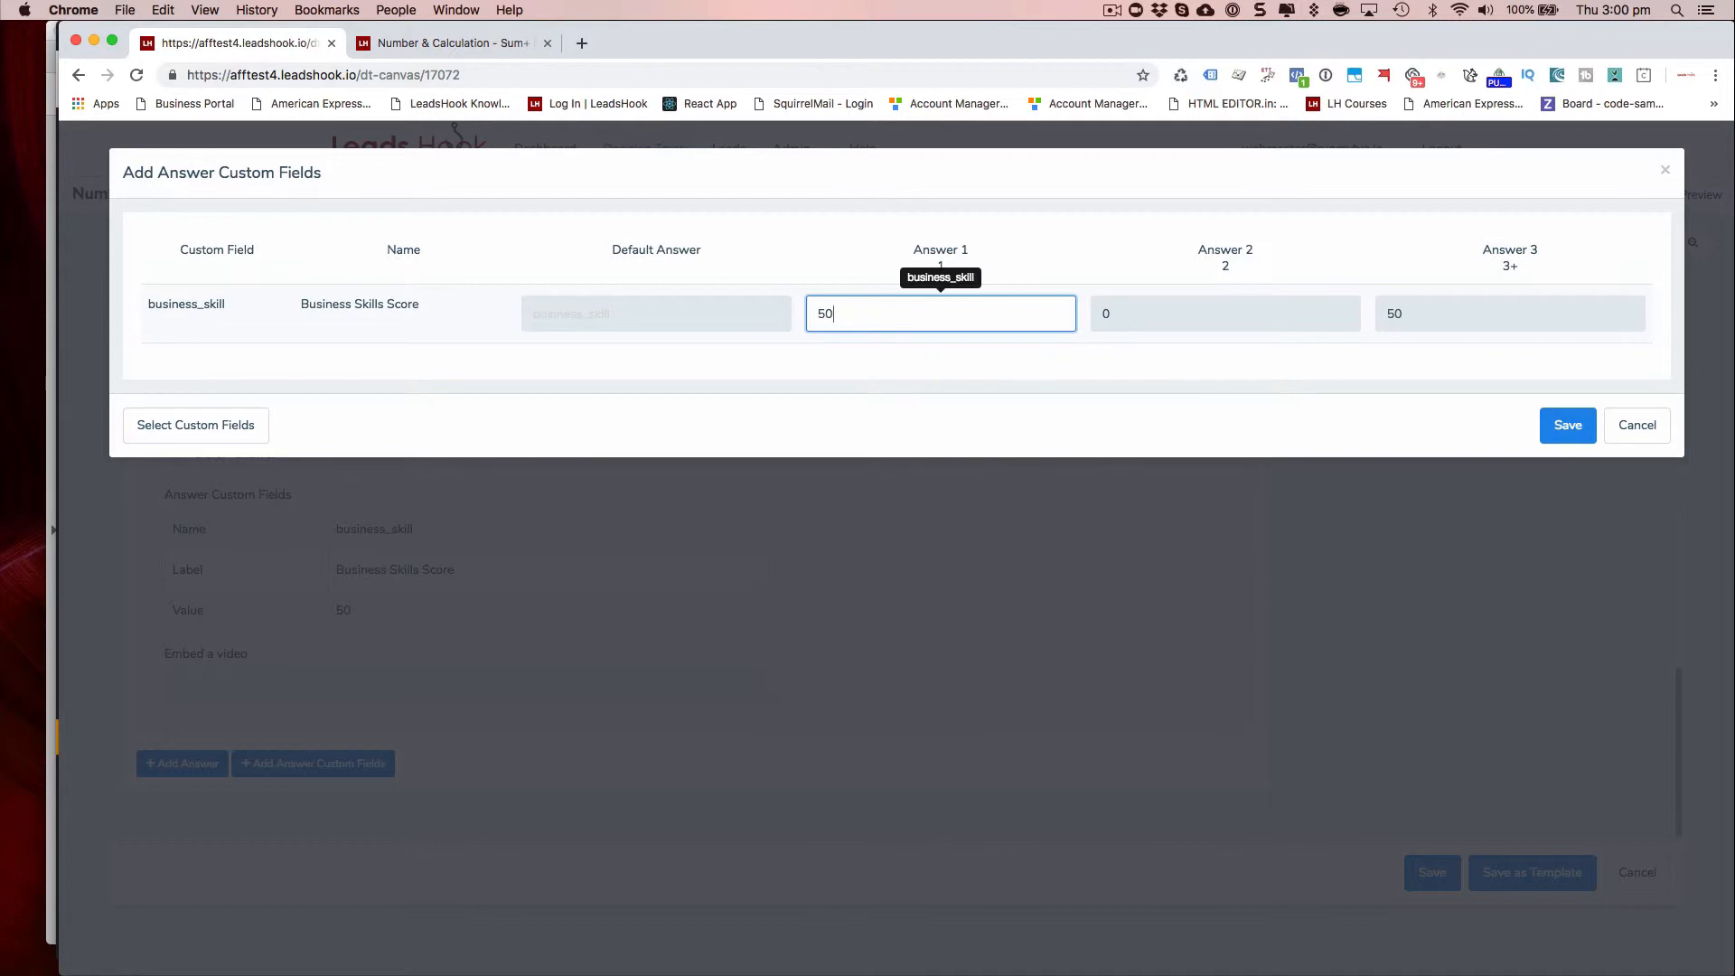
# Set the Business Skills Score to 100 for answer 2 and 150 for answer 3, and save the question.
pyautogui.click(1132, 319)
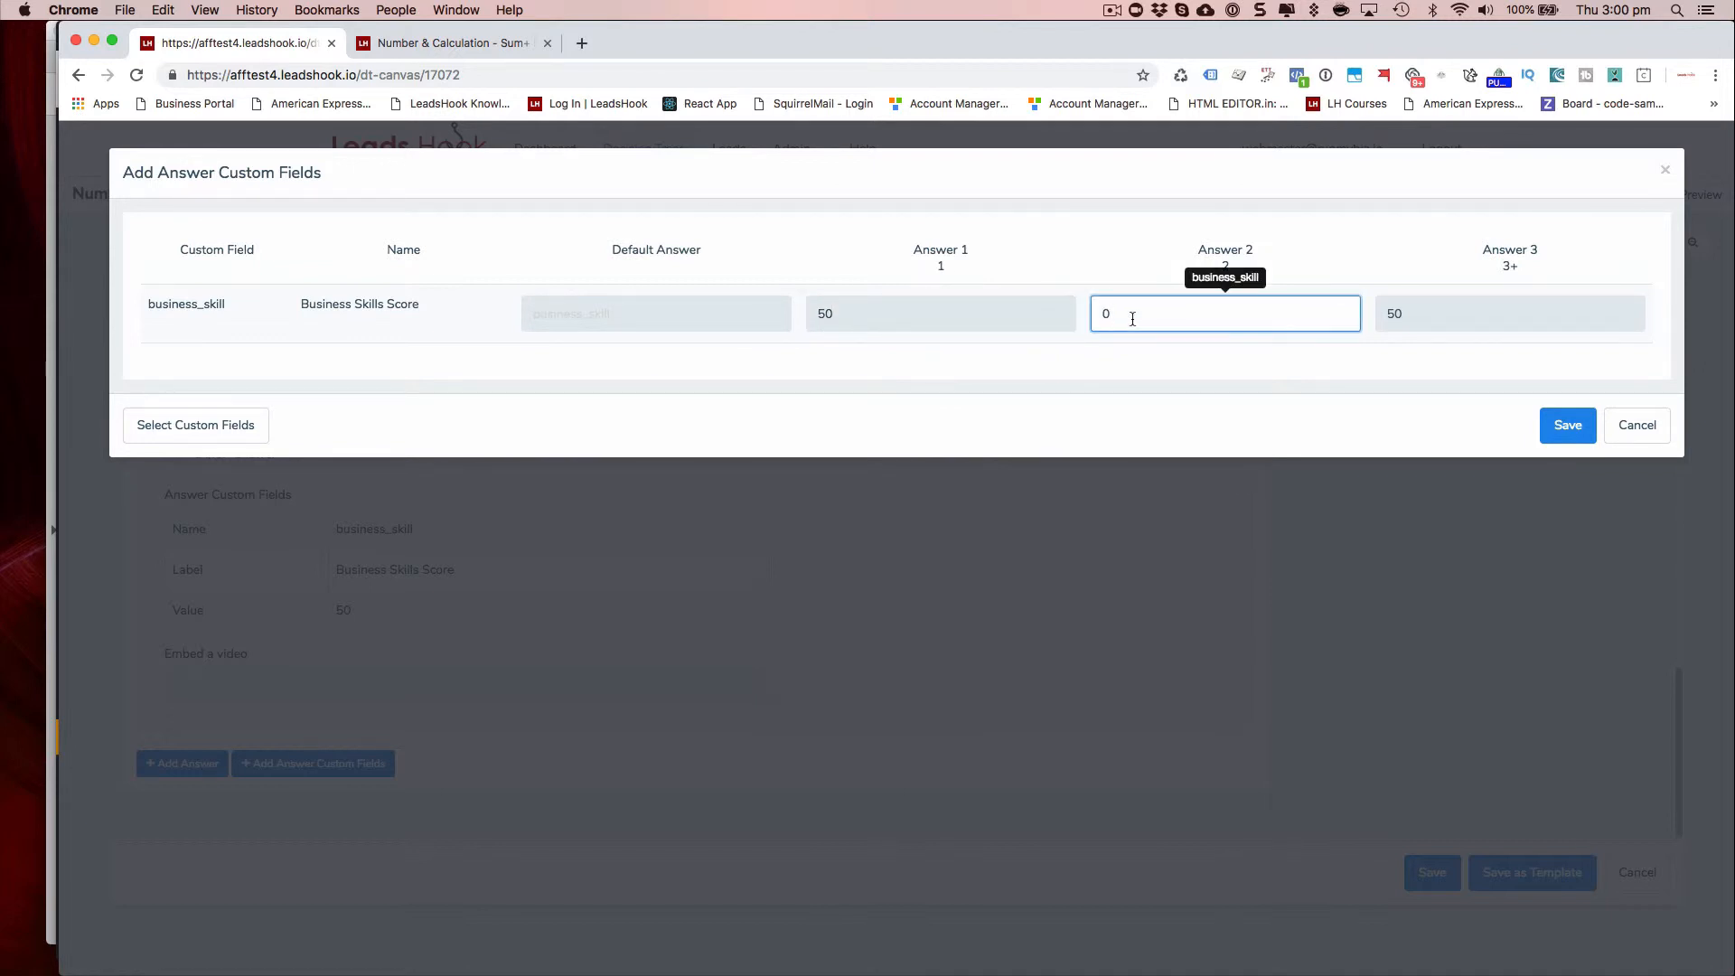
pyautogui.press('BackSpace')
pyautogui.write('1')
pyautogui.click(1414, 315)
pyautogui.press('BackSpace')
pyautogui.press('BackSpace')
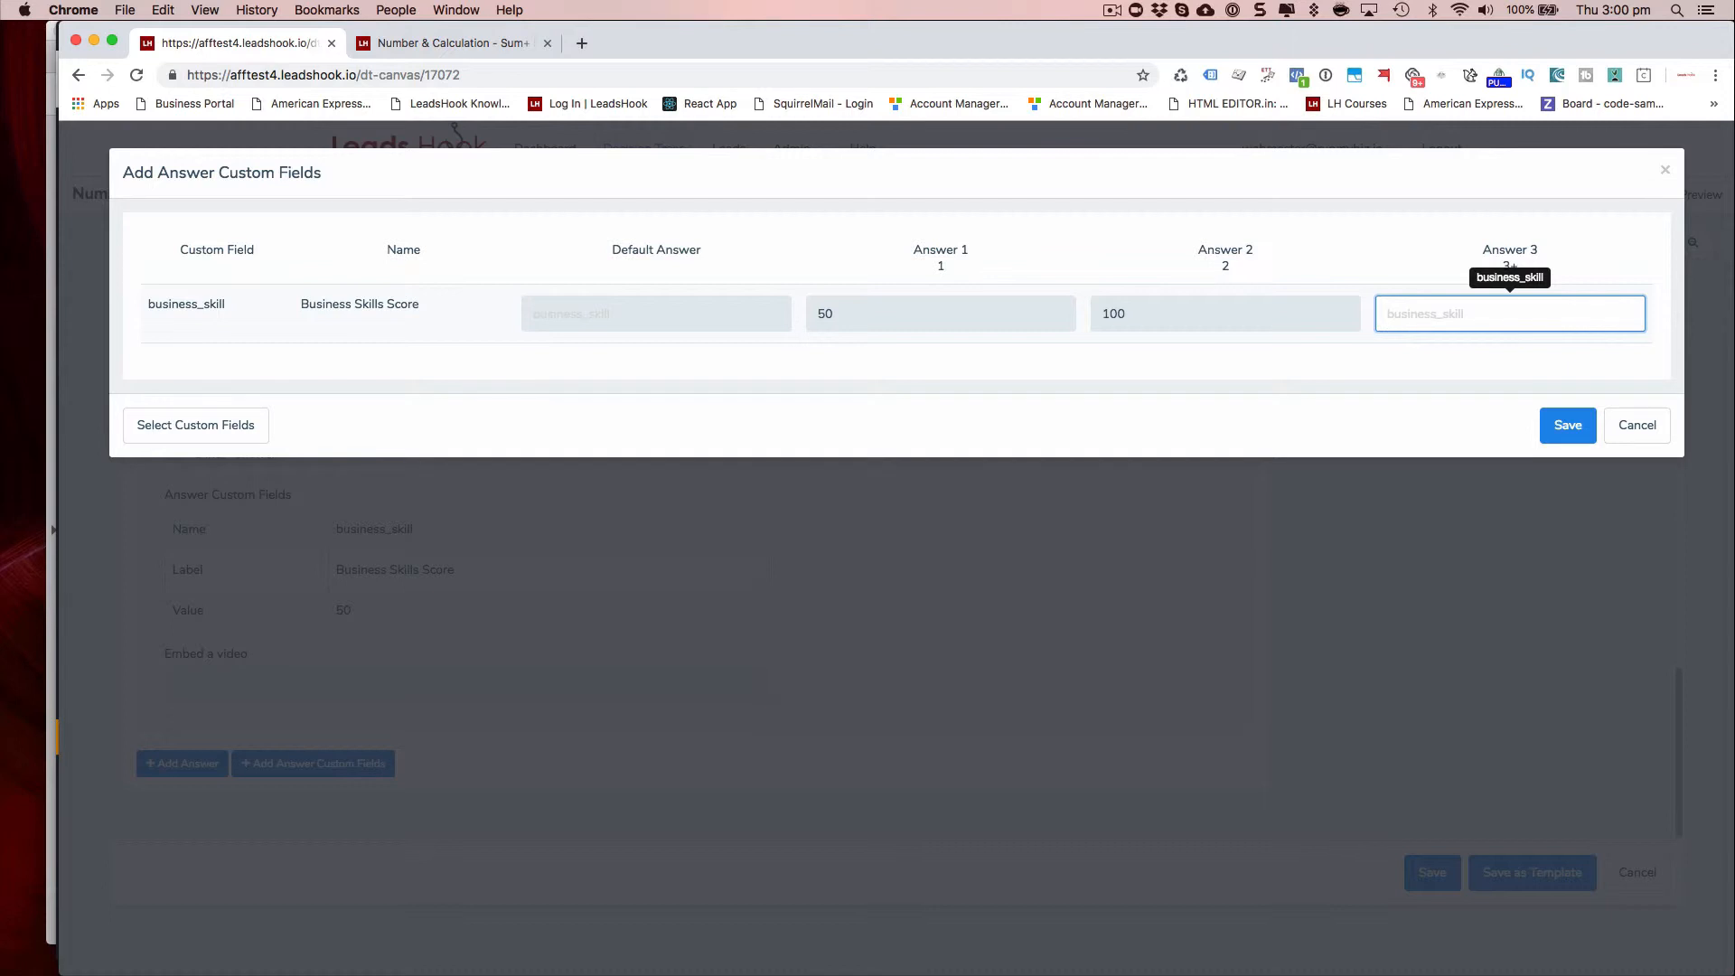
pyautogui.write('150')
pyautogui.click(1569, 427)
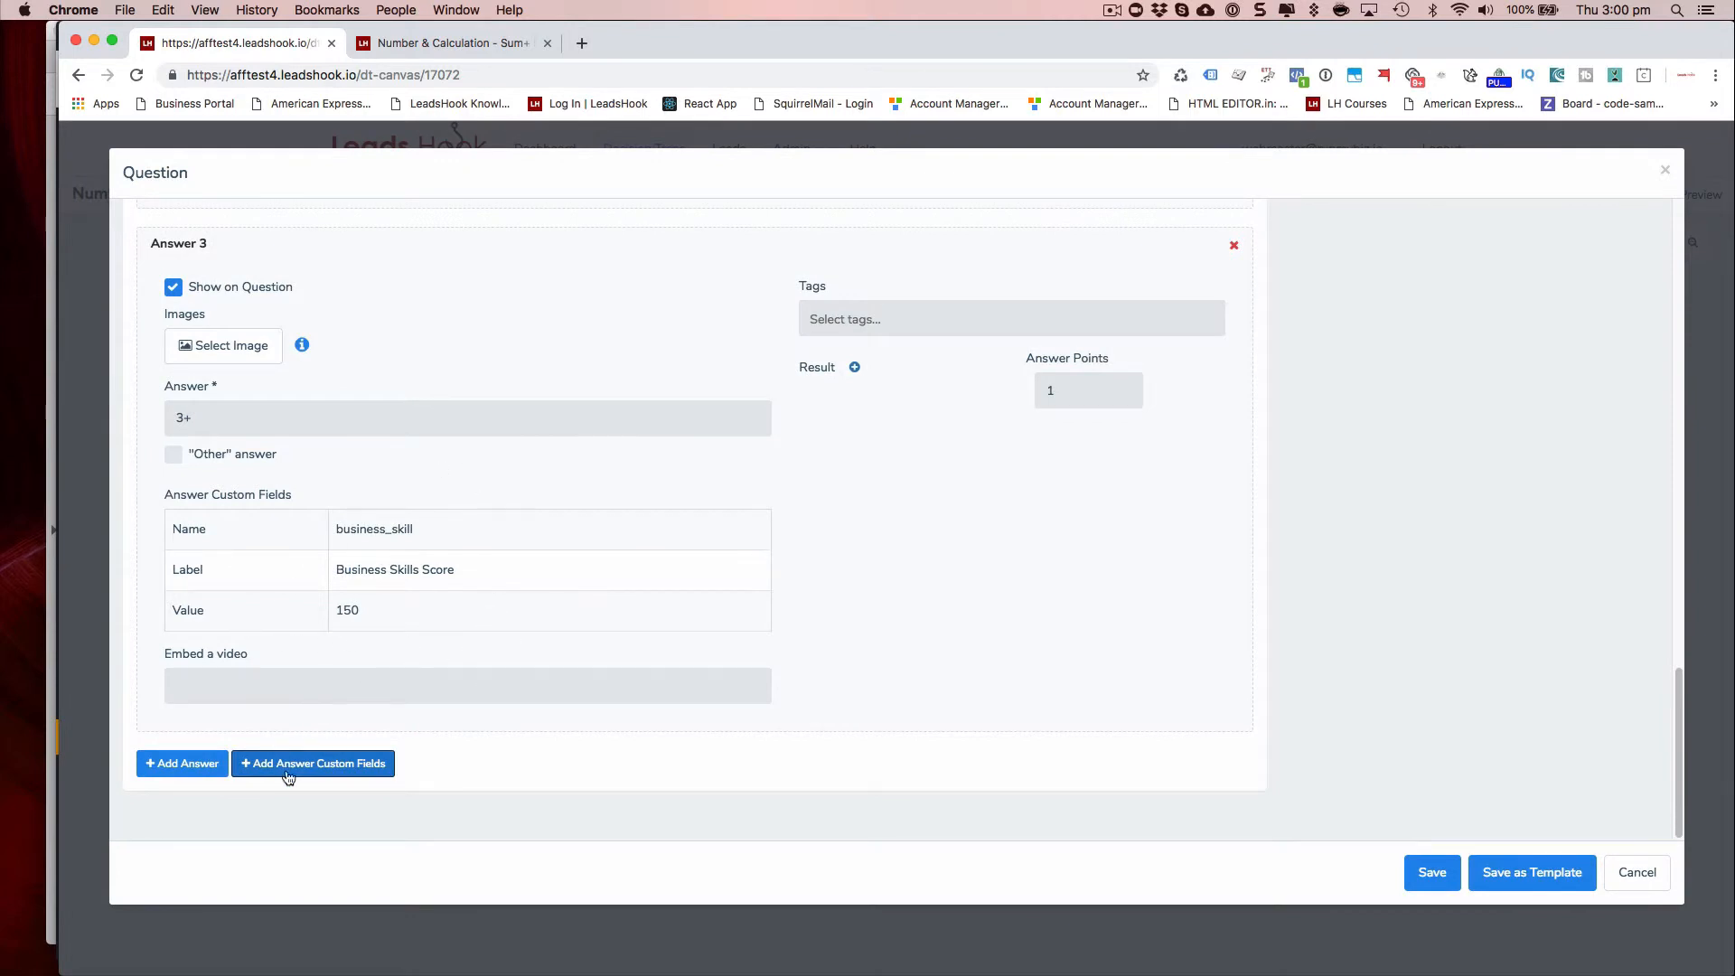
pyautogui.click(1424, 872)
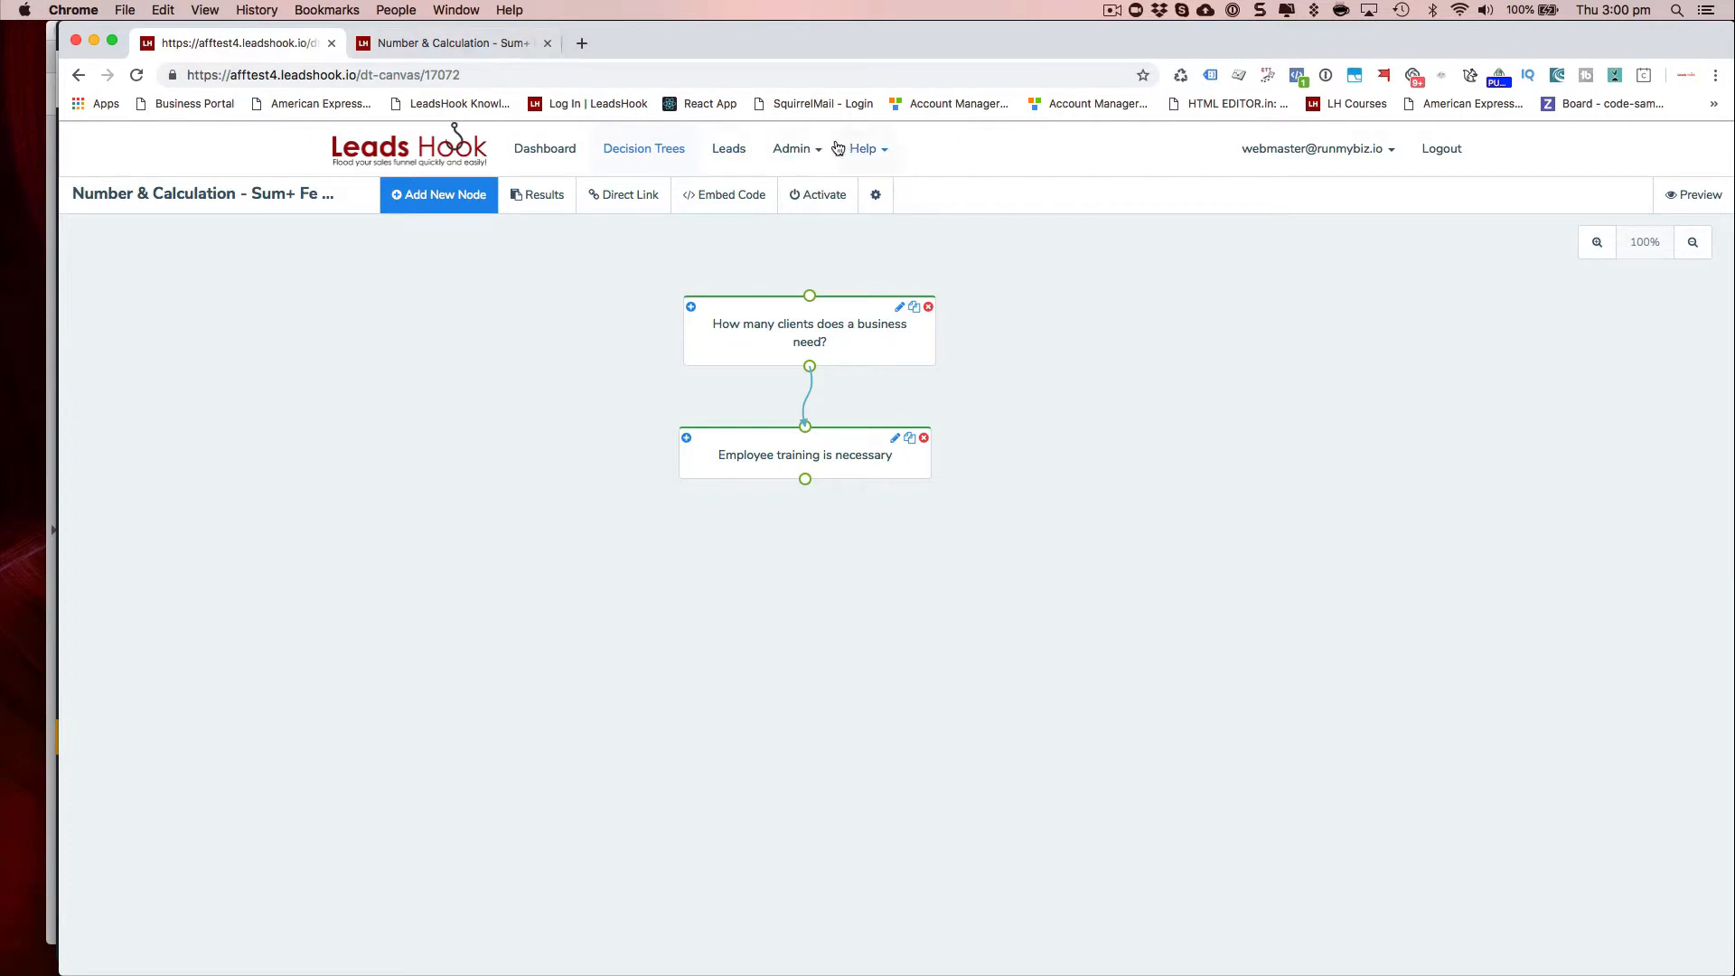
# Clear the default value of the Business Skills Score answer field in the custom field settings and save it.
pyautogui.click(807, 149)
pyautogui.click(821, 263)
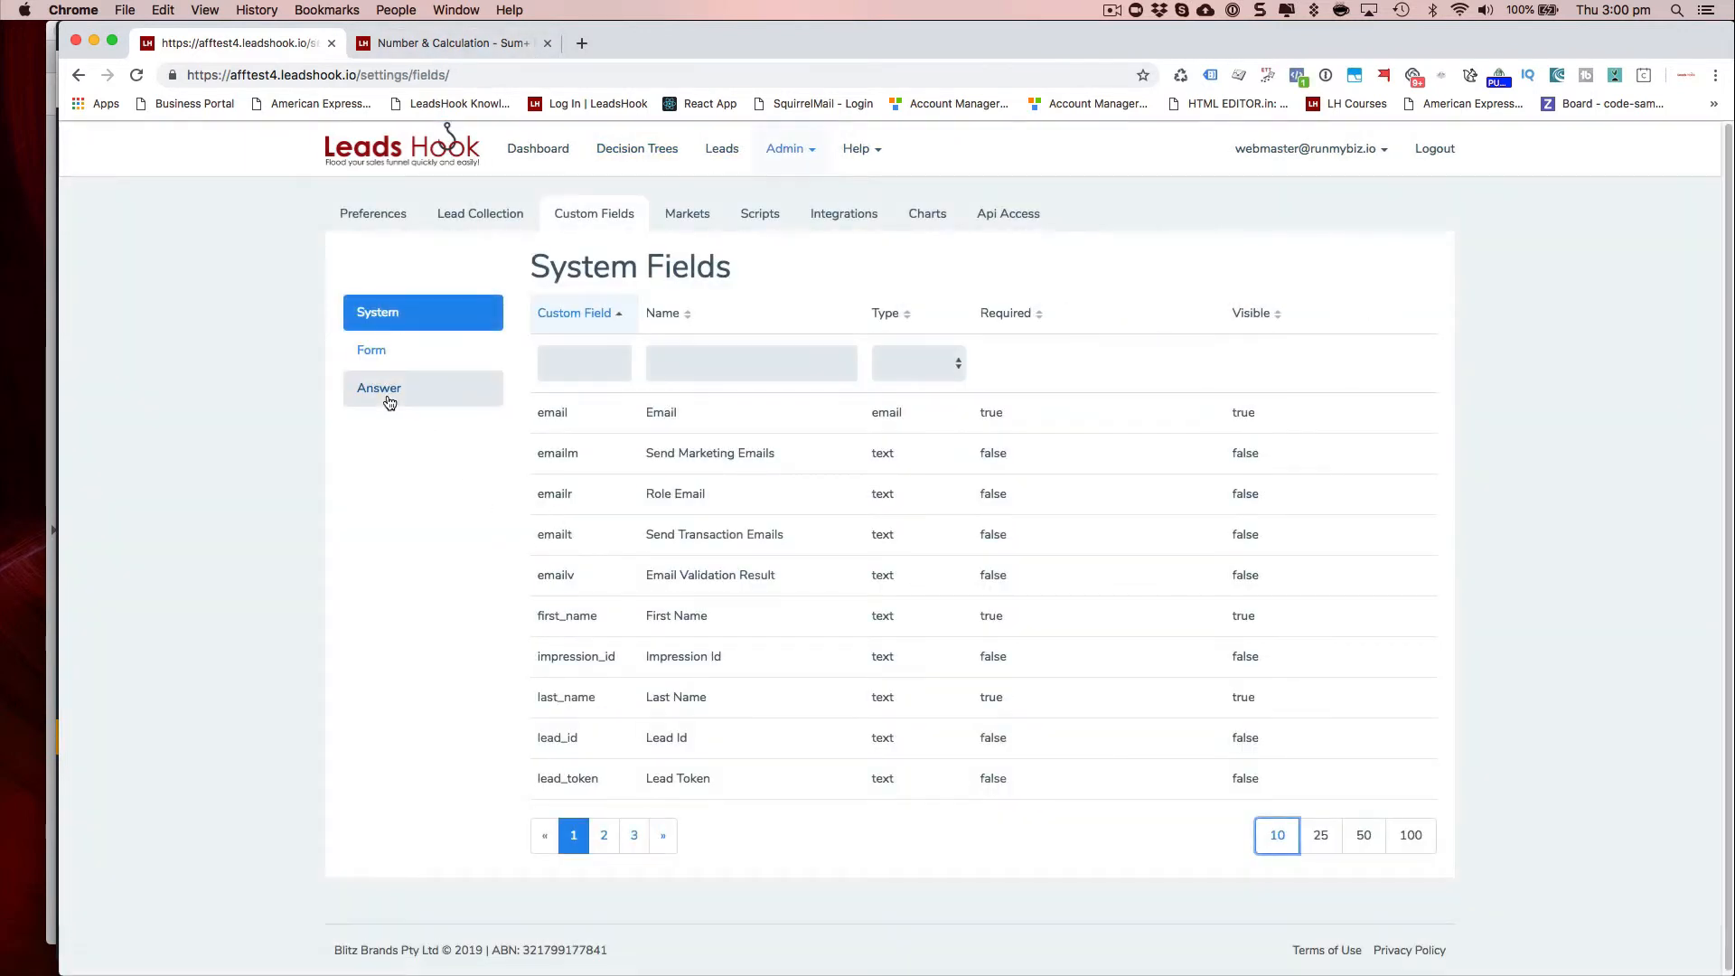
pyautogui.click(387, 394)
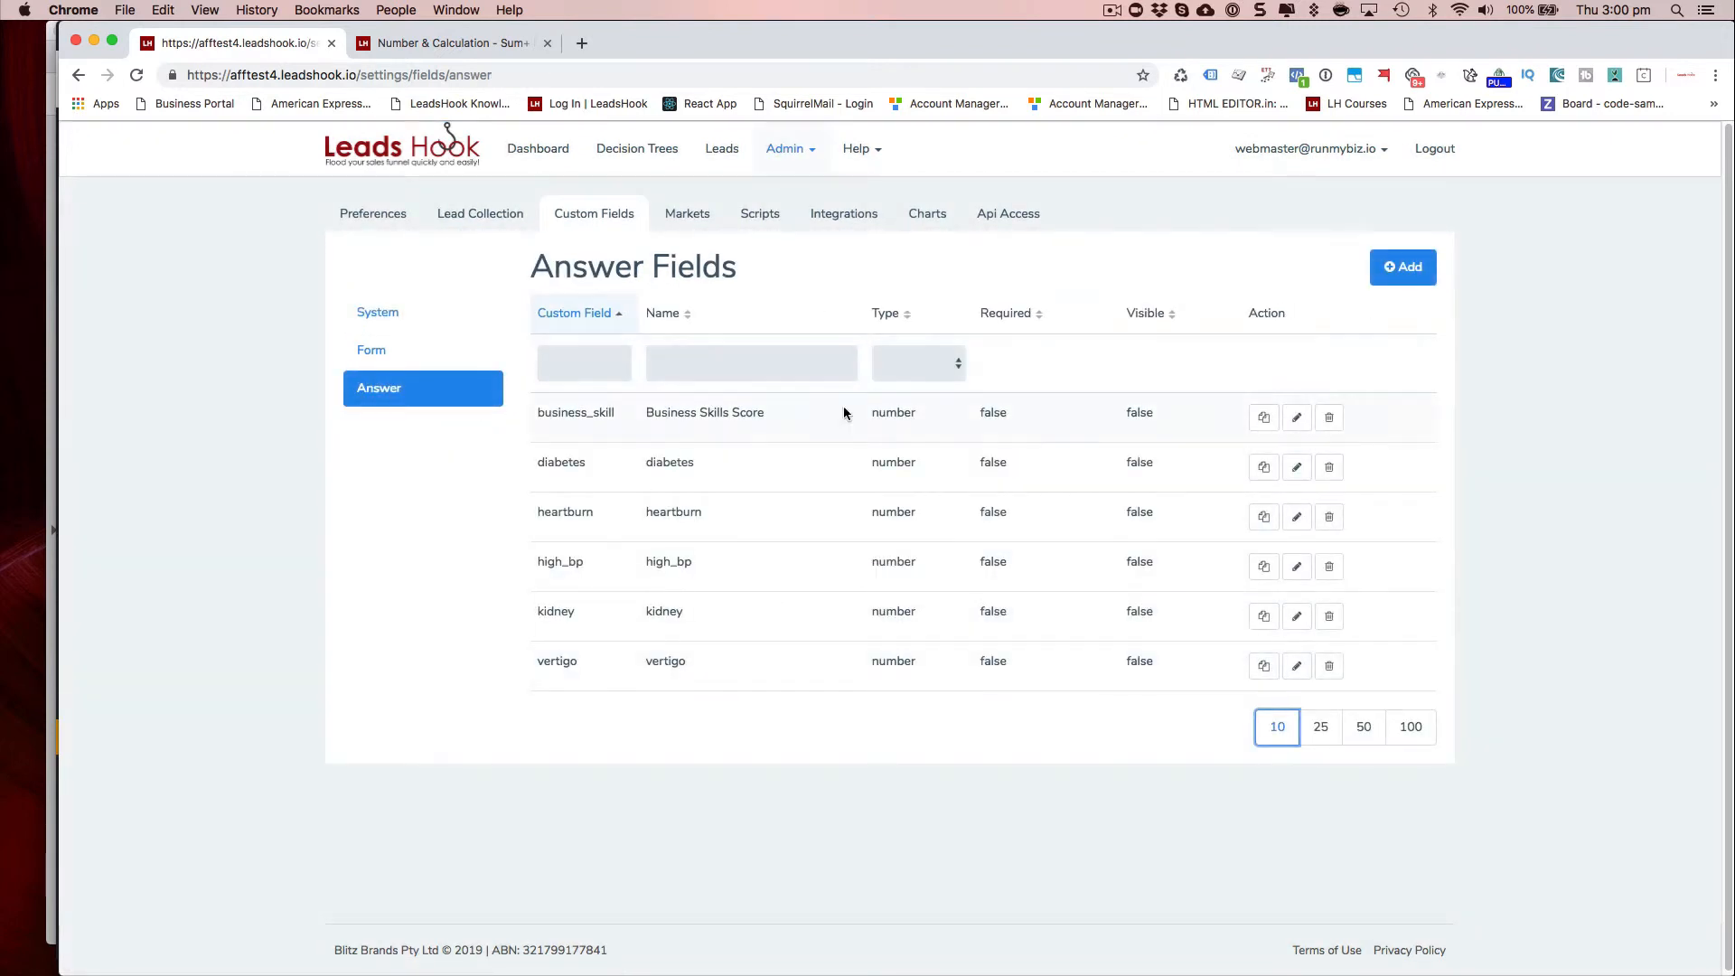
pyautogui.click(1296, 417)
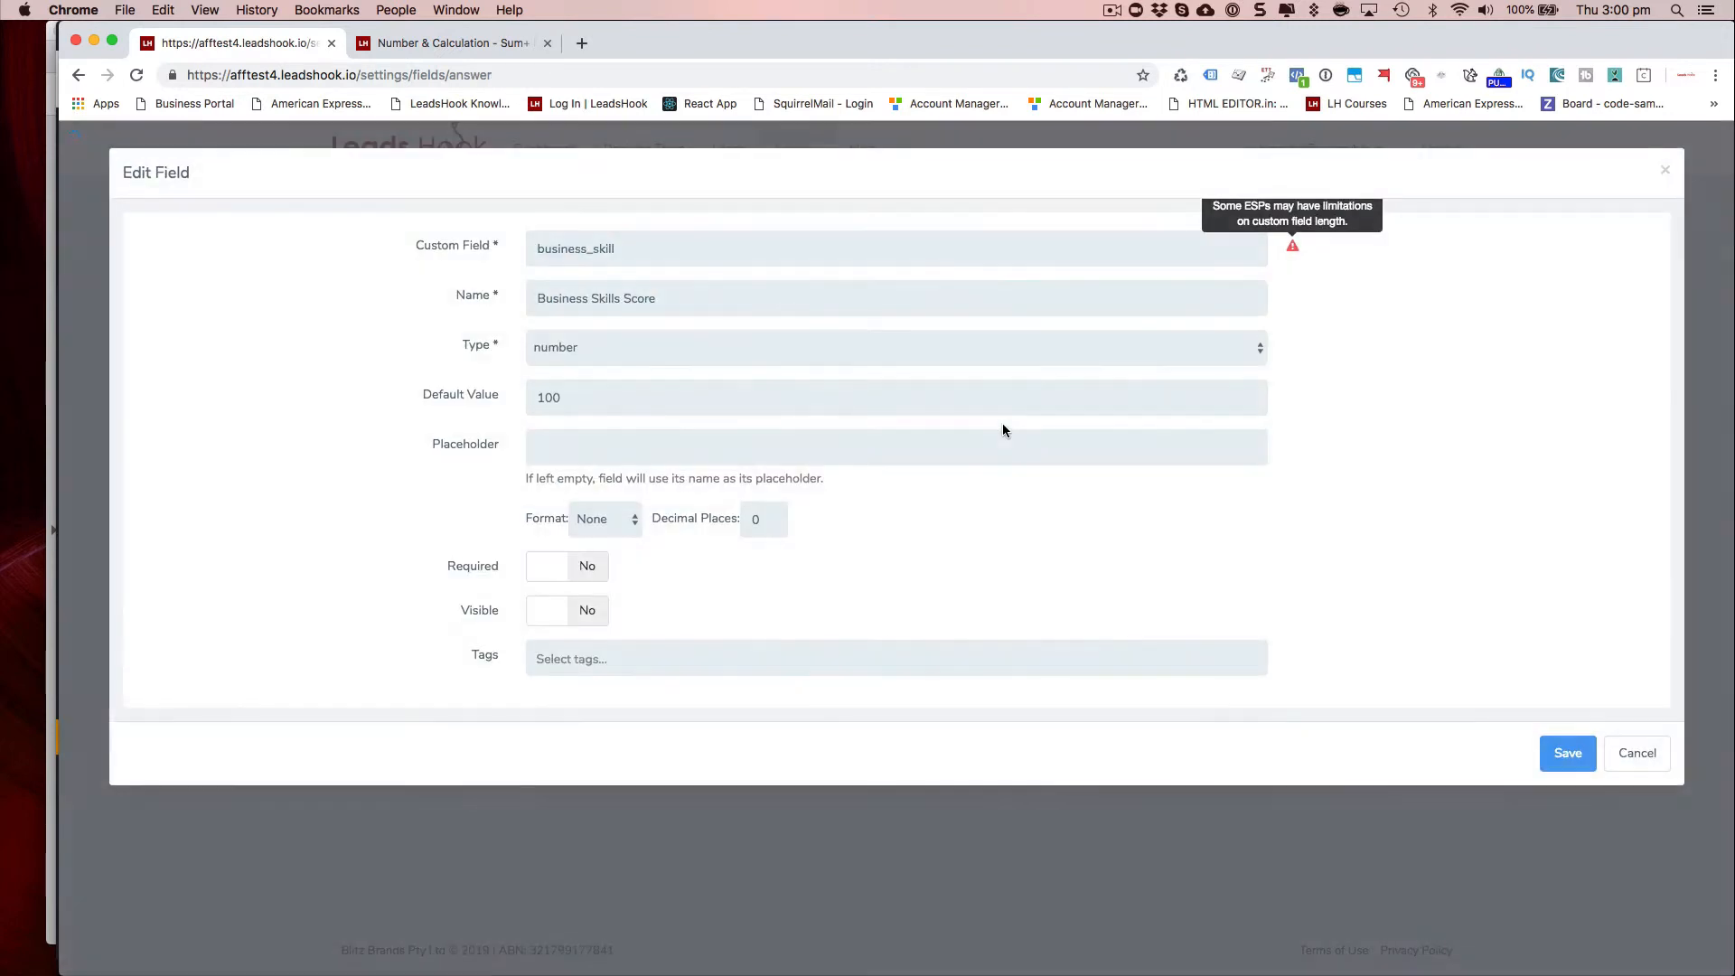
pyautogui.moveTo(600, 398); pyautogui.dragTo(443, 387)
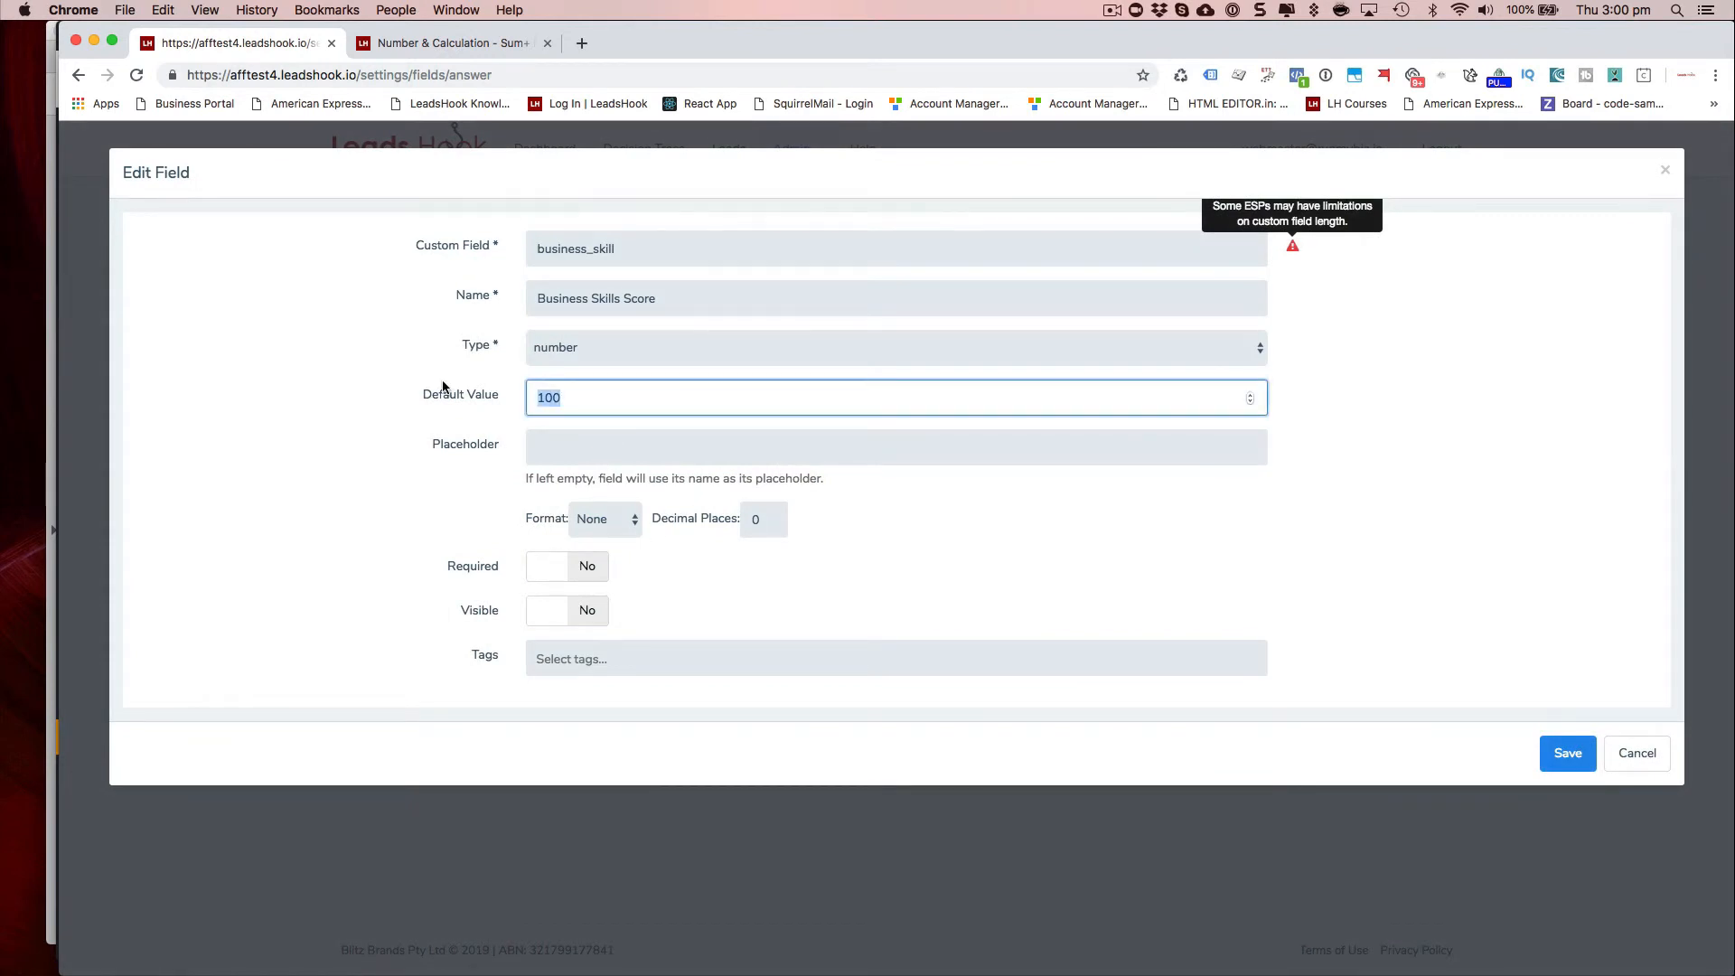
pyautogui.press('BackSpace')
pyautogui.press('Tab')
pyautogui.click(1570, 764)
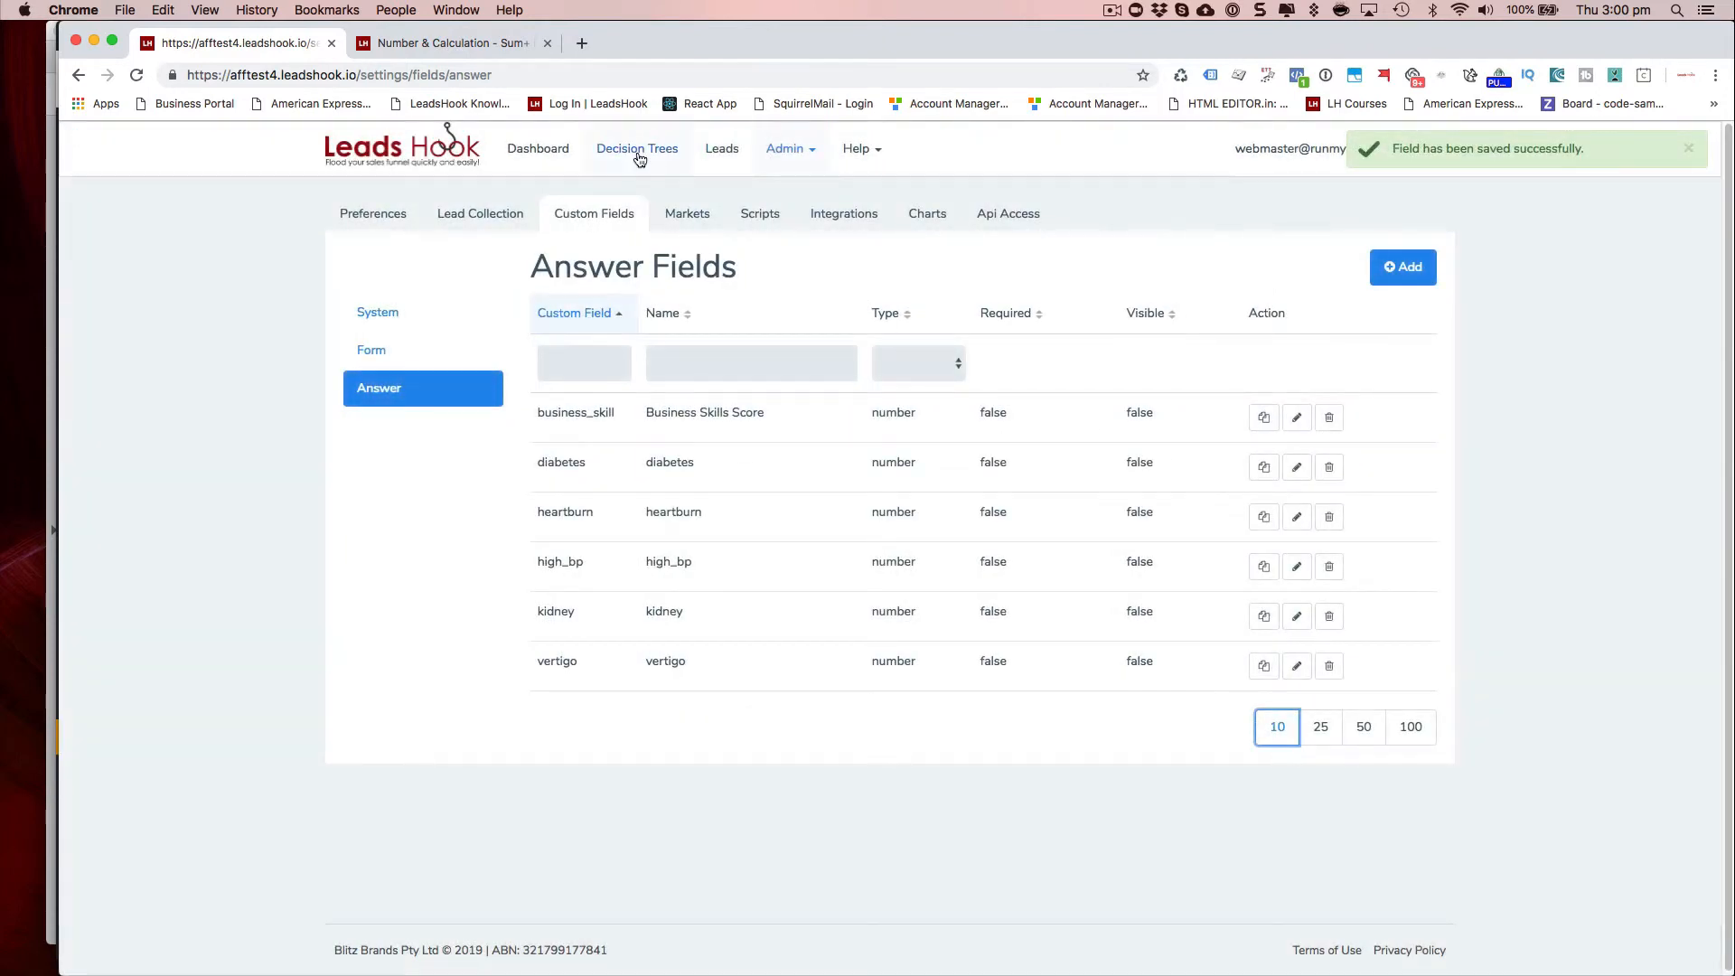
# Reopen the "Number & Calculation - Sum+ Feature" tree and answer 1 in its reloaded preview to check the score.
pyautogui.click(638, 156)
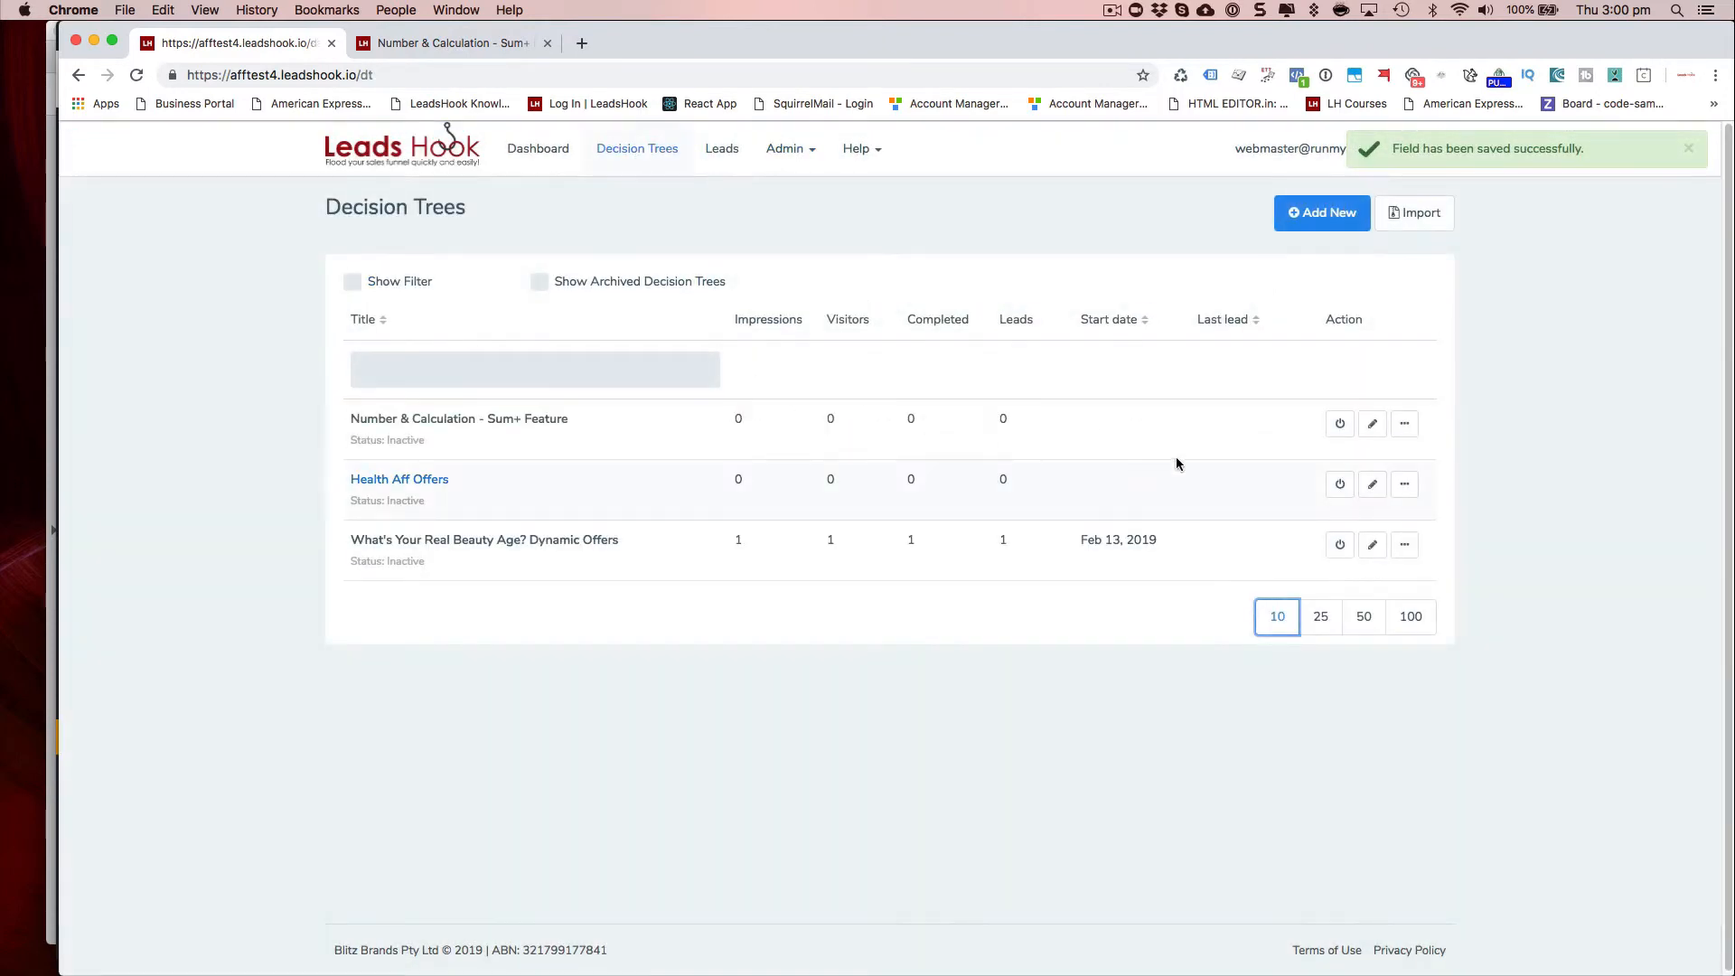
pyautogui.click(1373, 423)
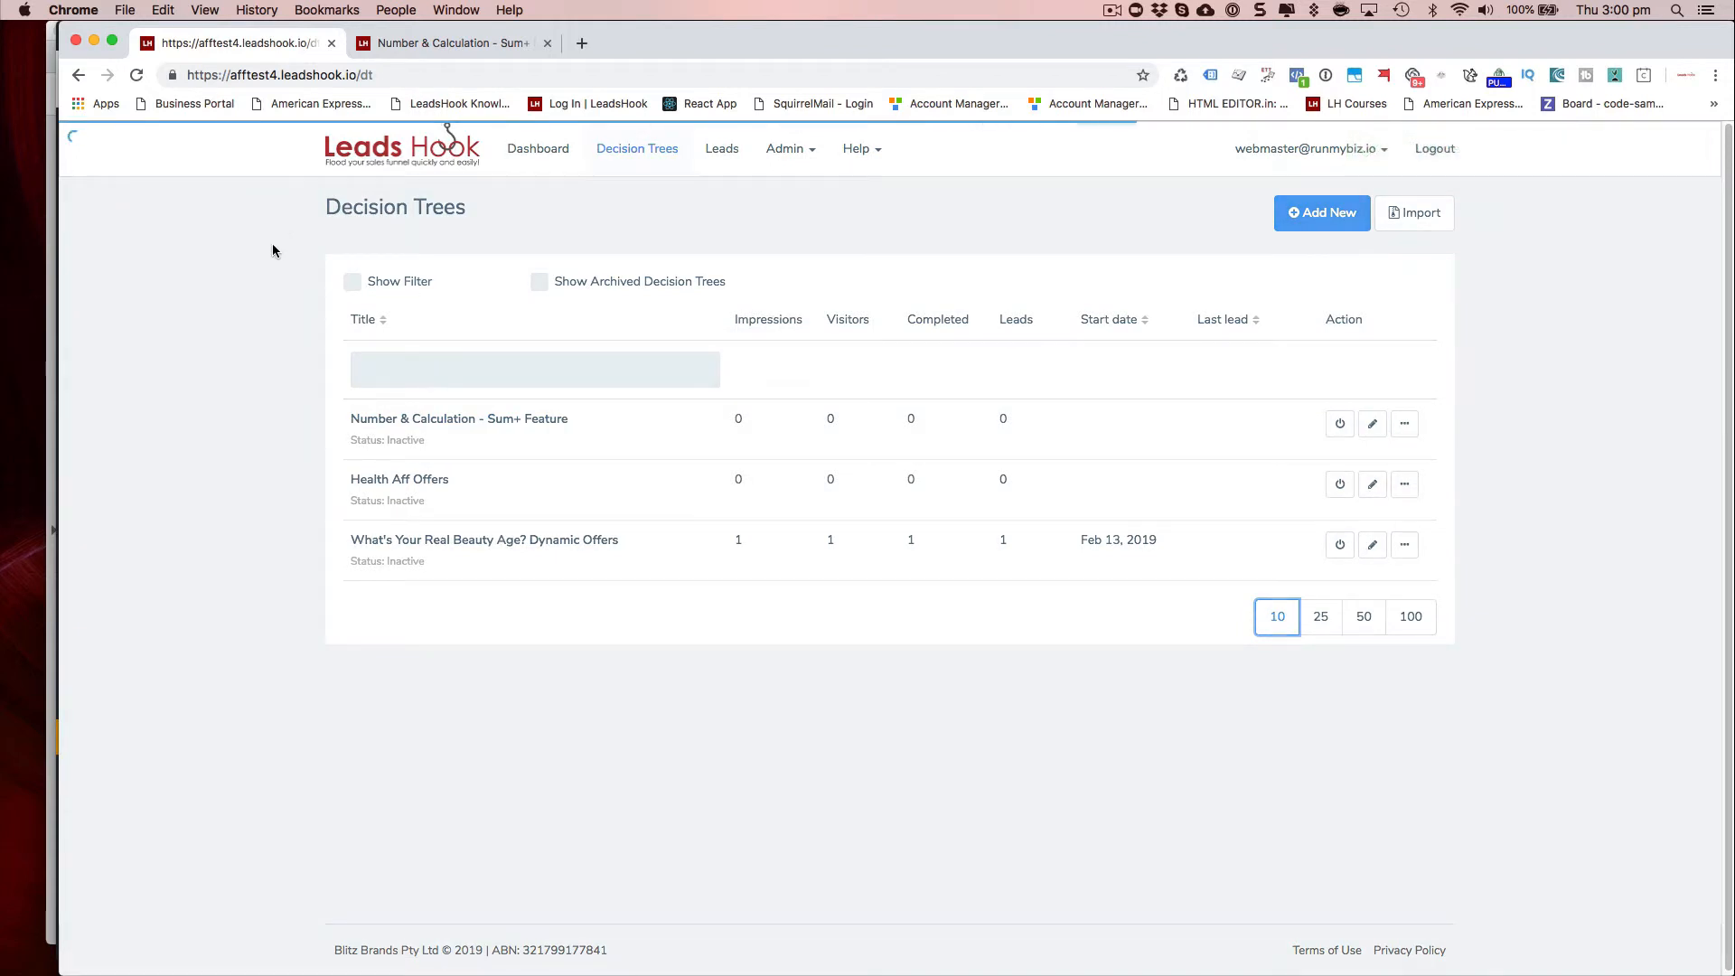
pyautogui.click(479, 41)
pyautogui.click(138, 75)
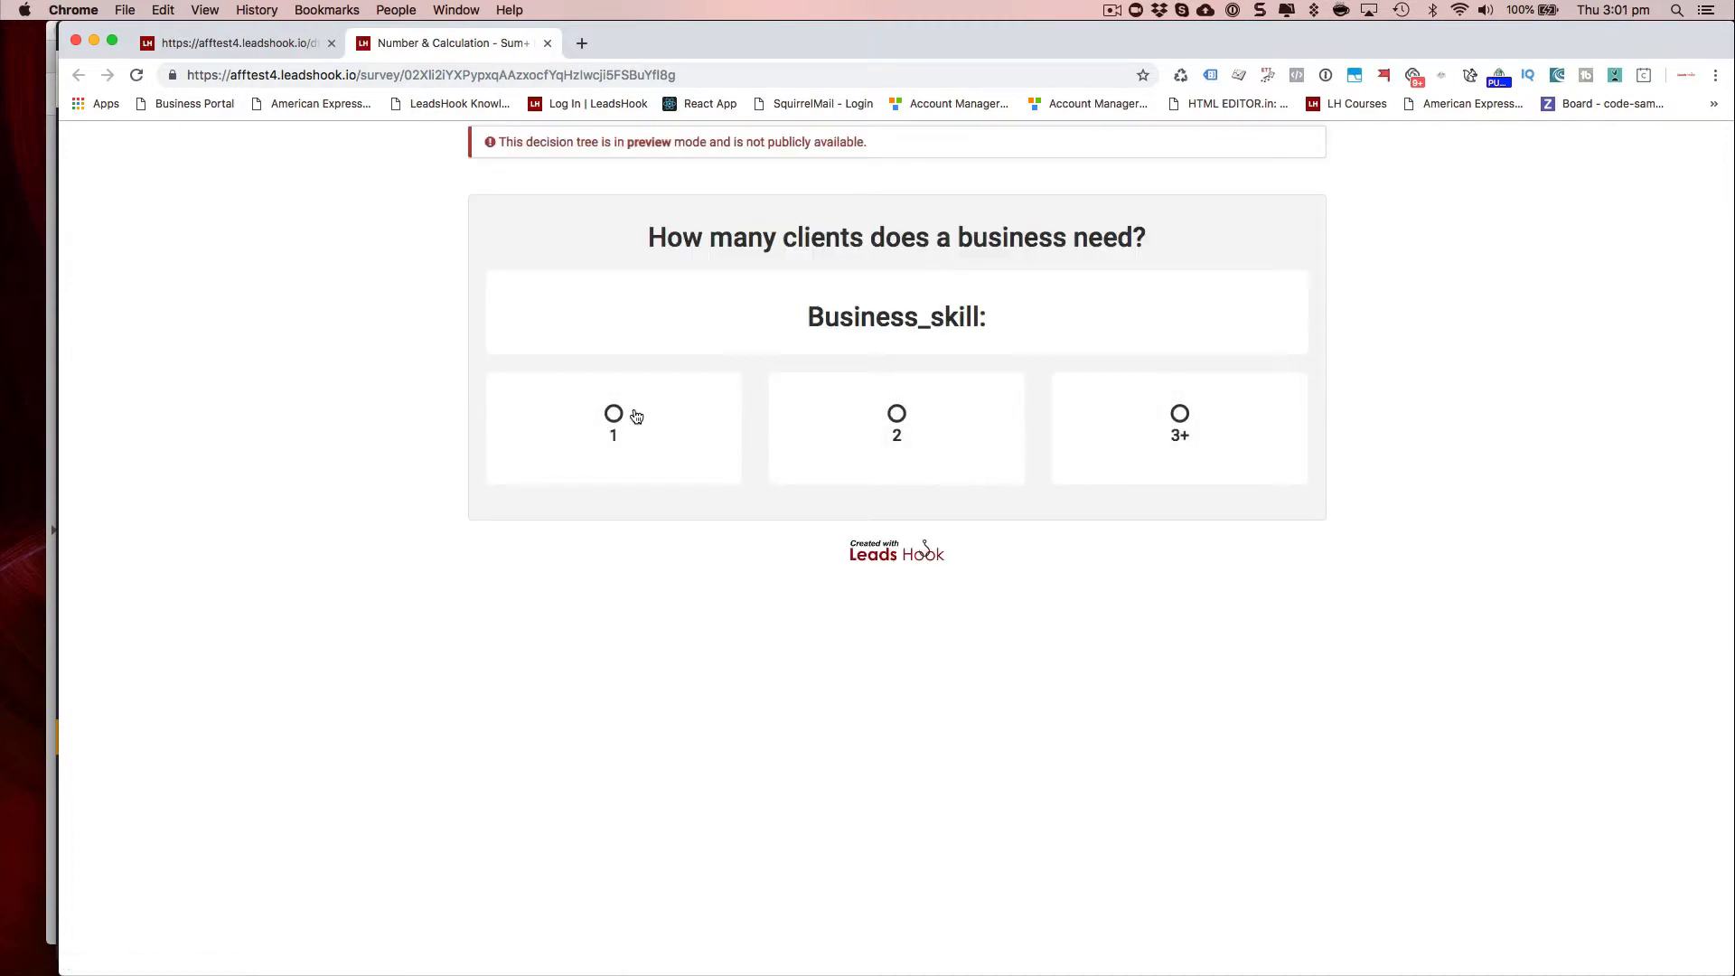
pyautogui.click(632, 417)
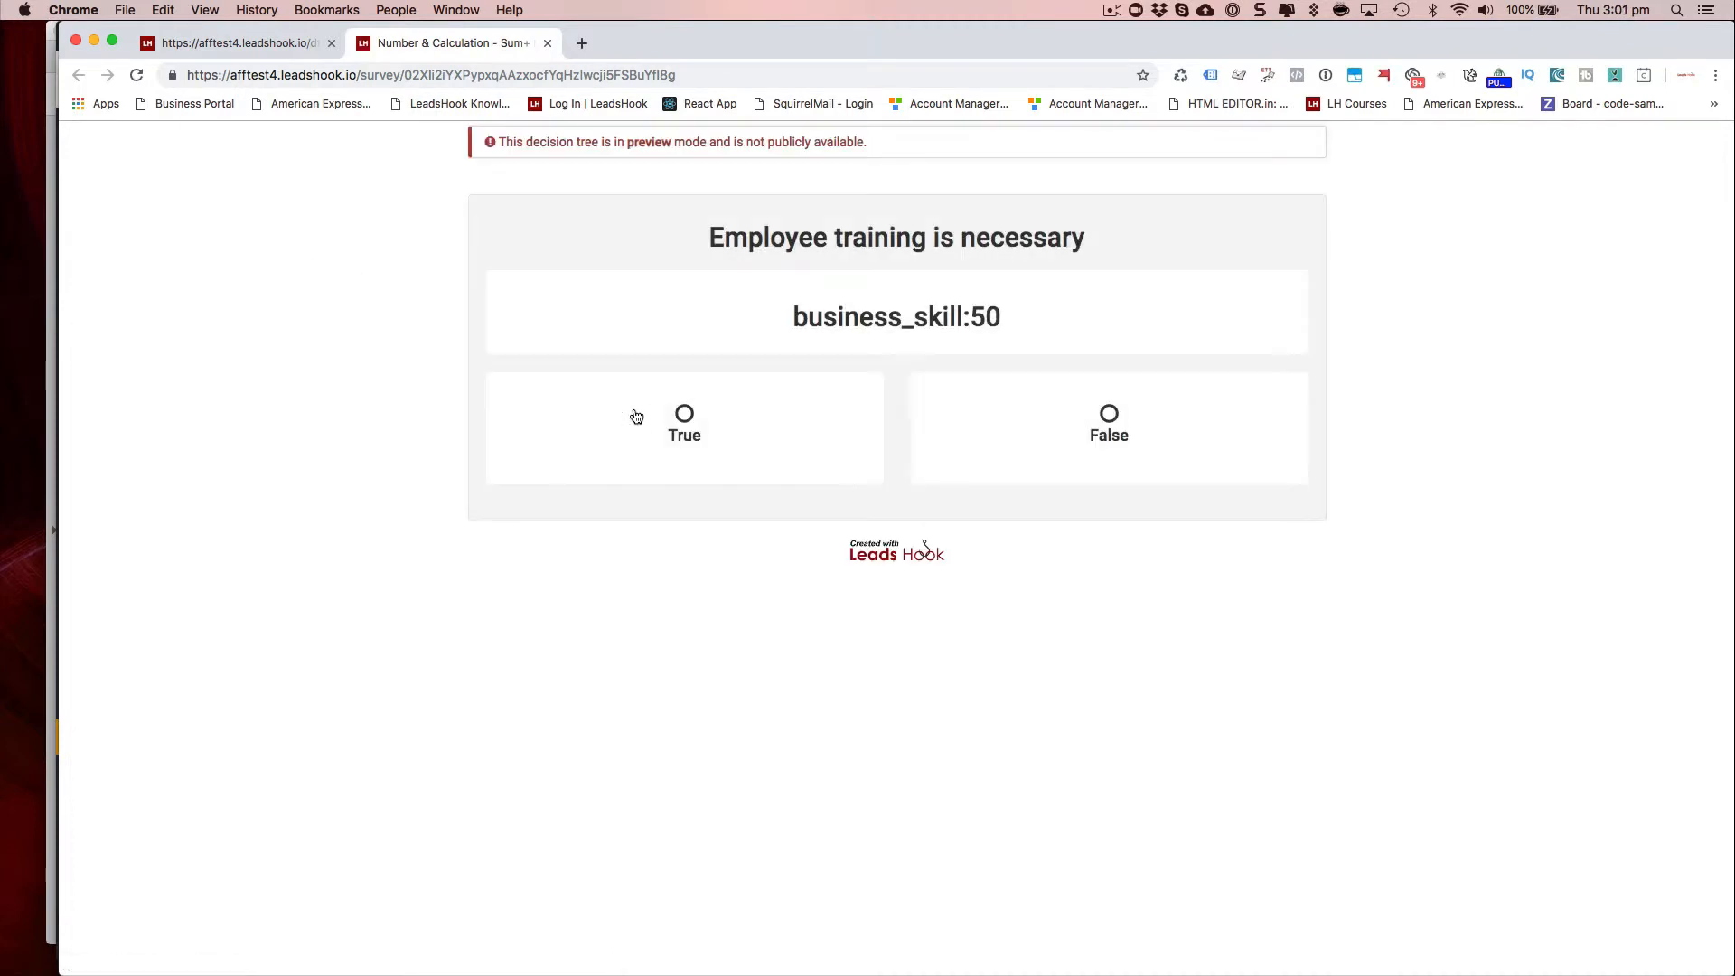
# Restart the preview for each of answers 2 and 3 to check the score on the second question.
pyautogui.click(136, 76)
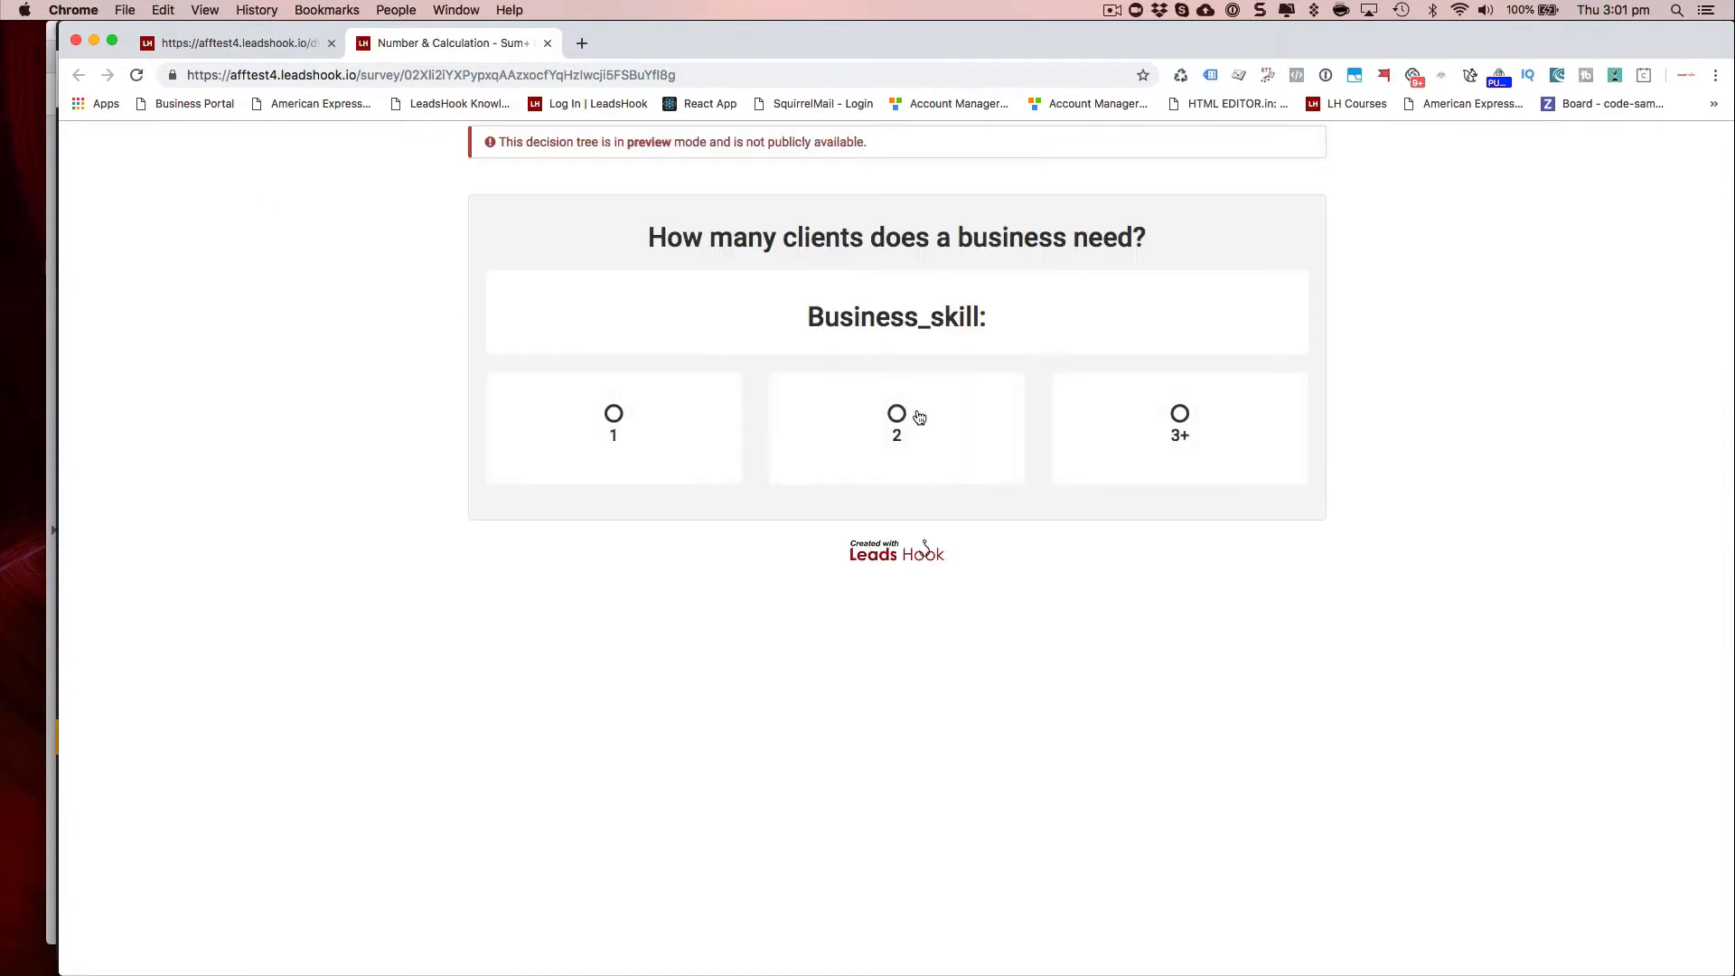
pyautogui.click(918, 417)
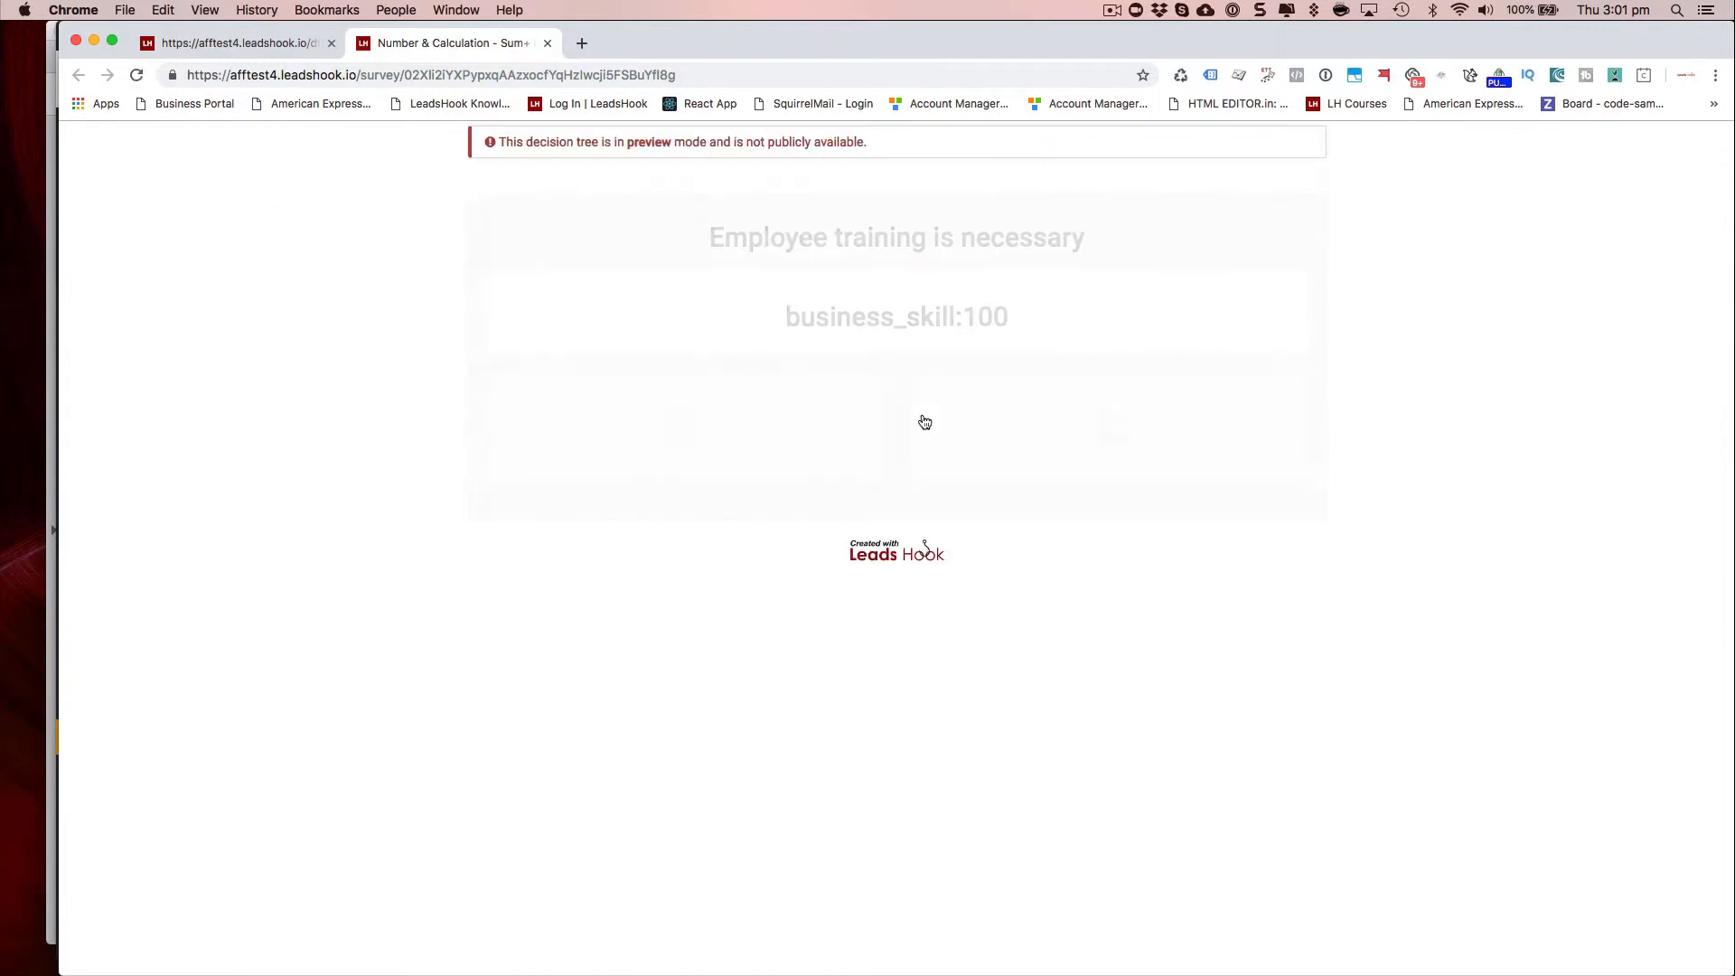
pyautogui.click(135, 76)
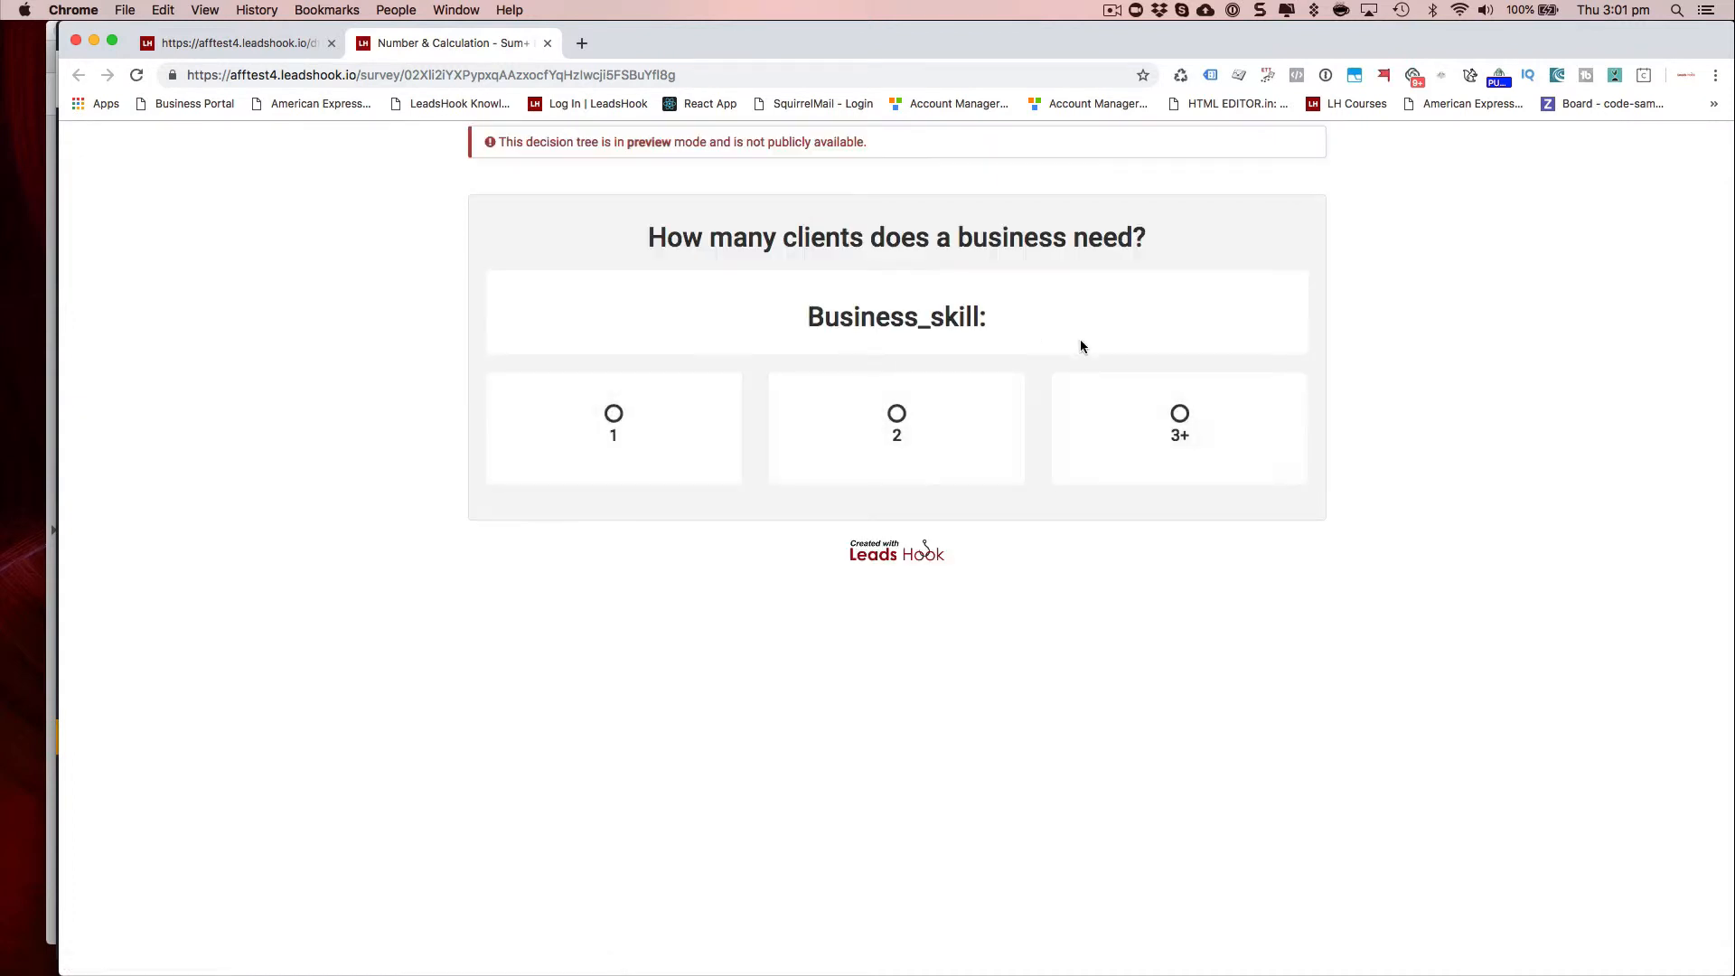
pyautogui.click(1199, 425)
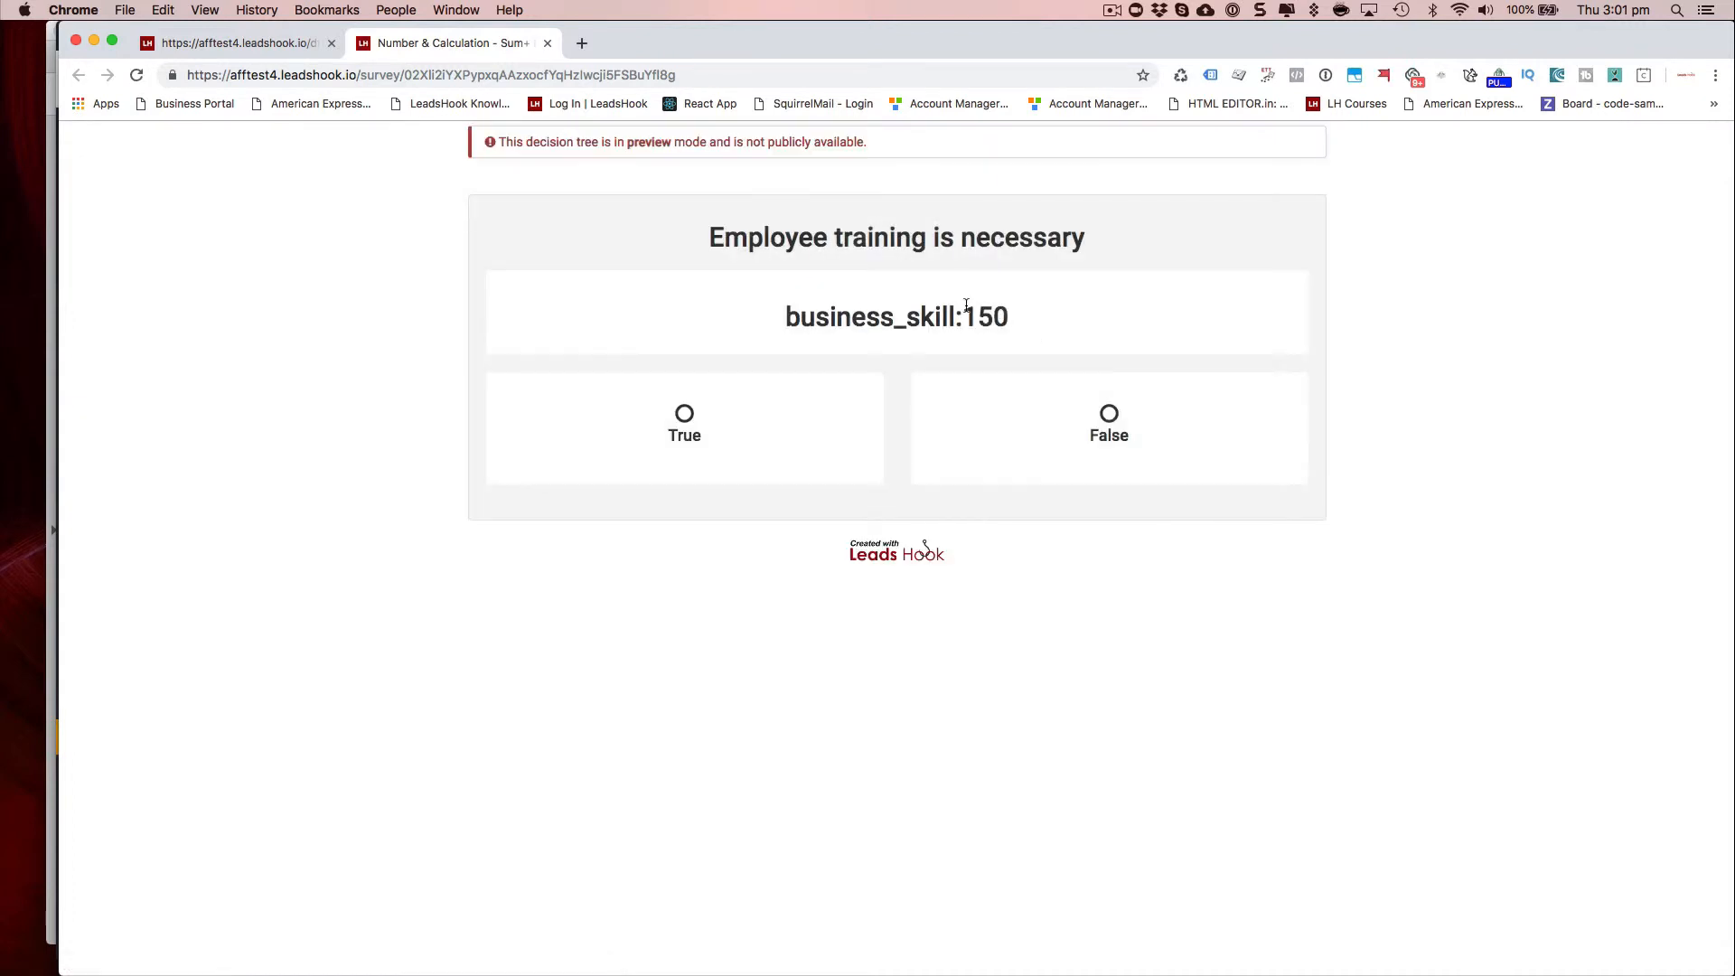
# Add the business_skill custom field to the answers of the "Employee training is necessary" question.
pyautogui.click(231, 45)
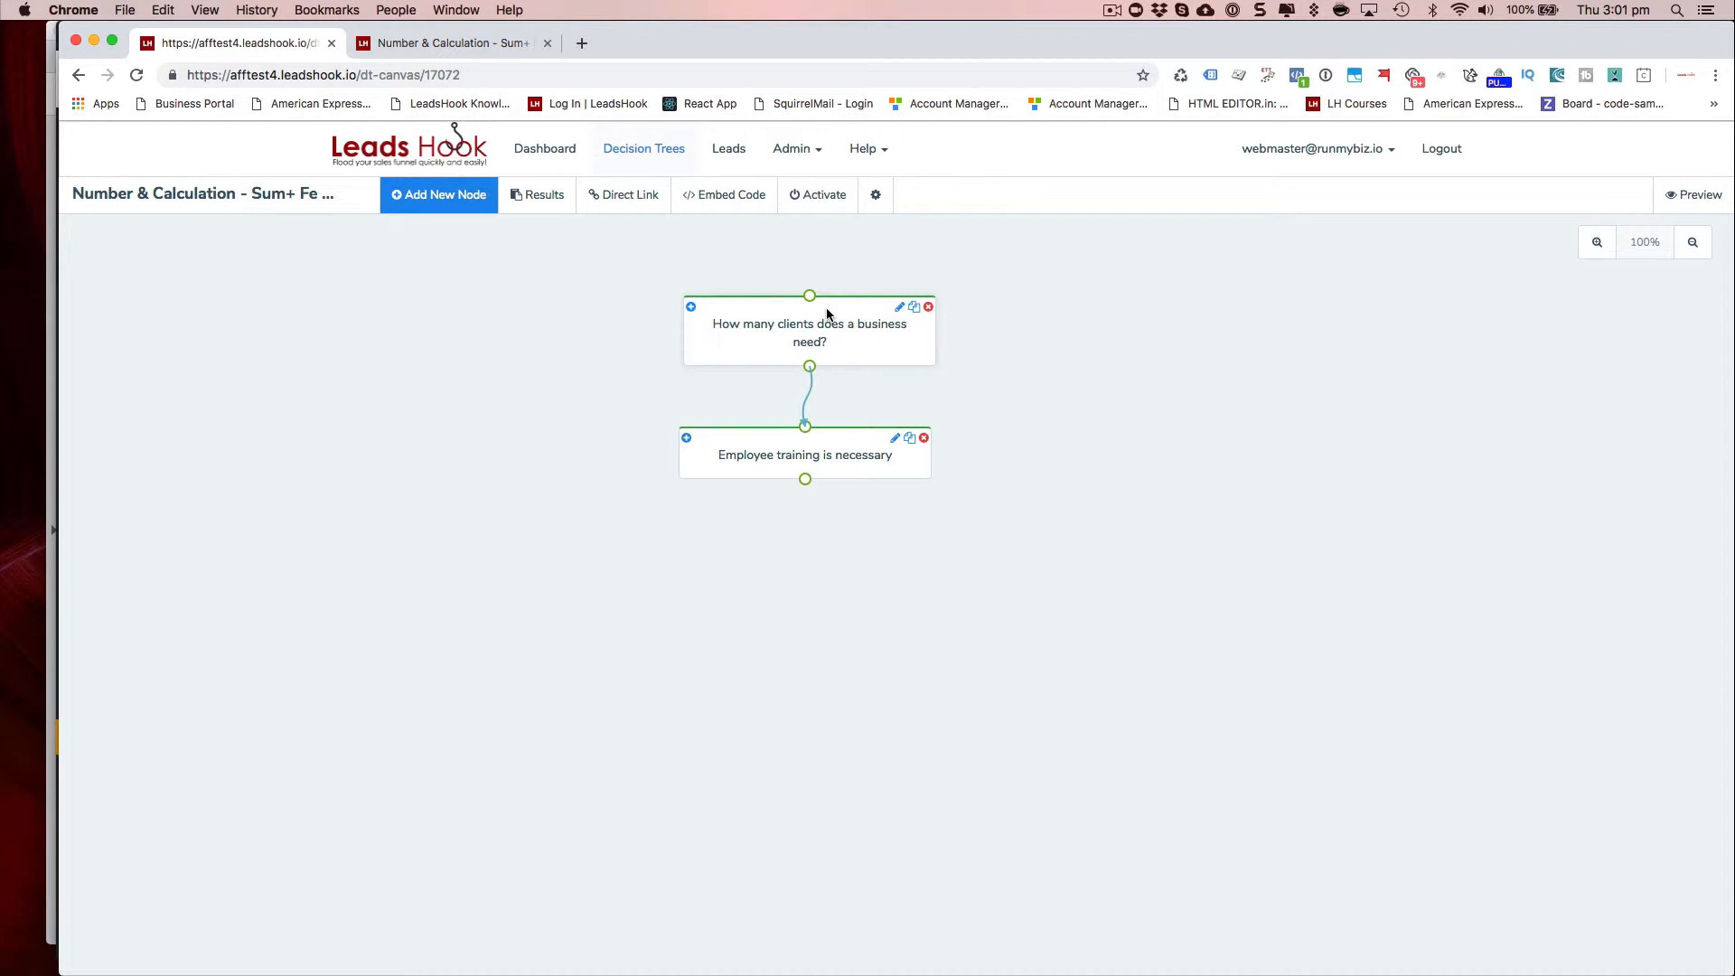
pyautogui.click(845, 458)
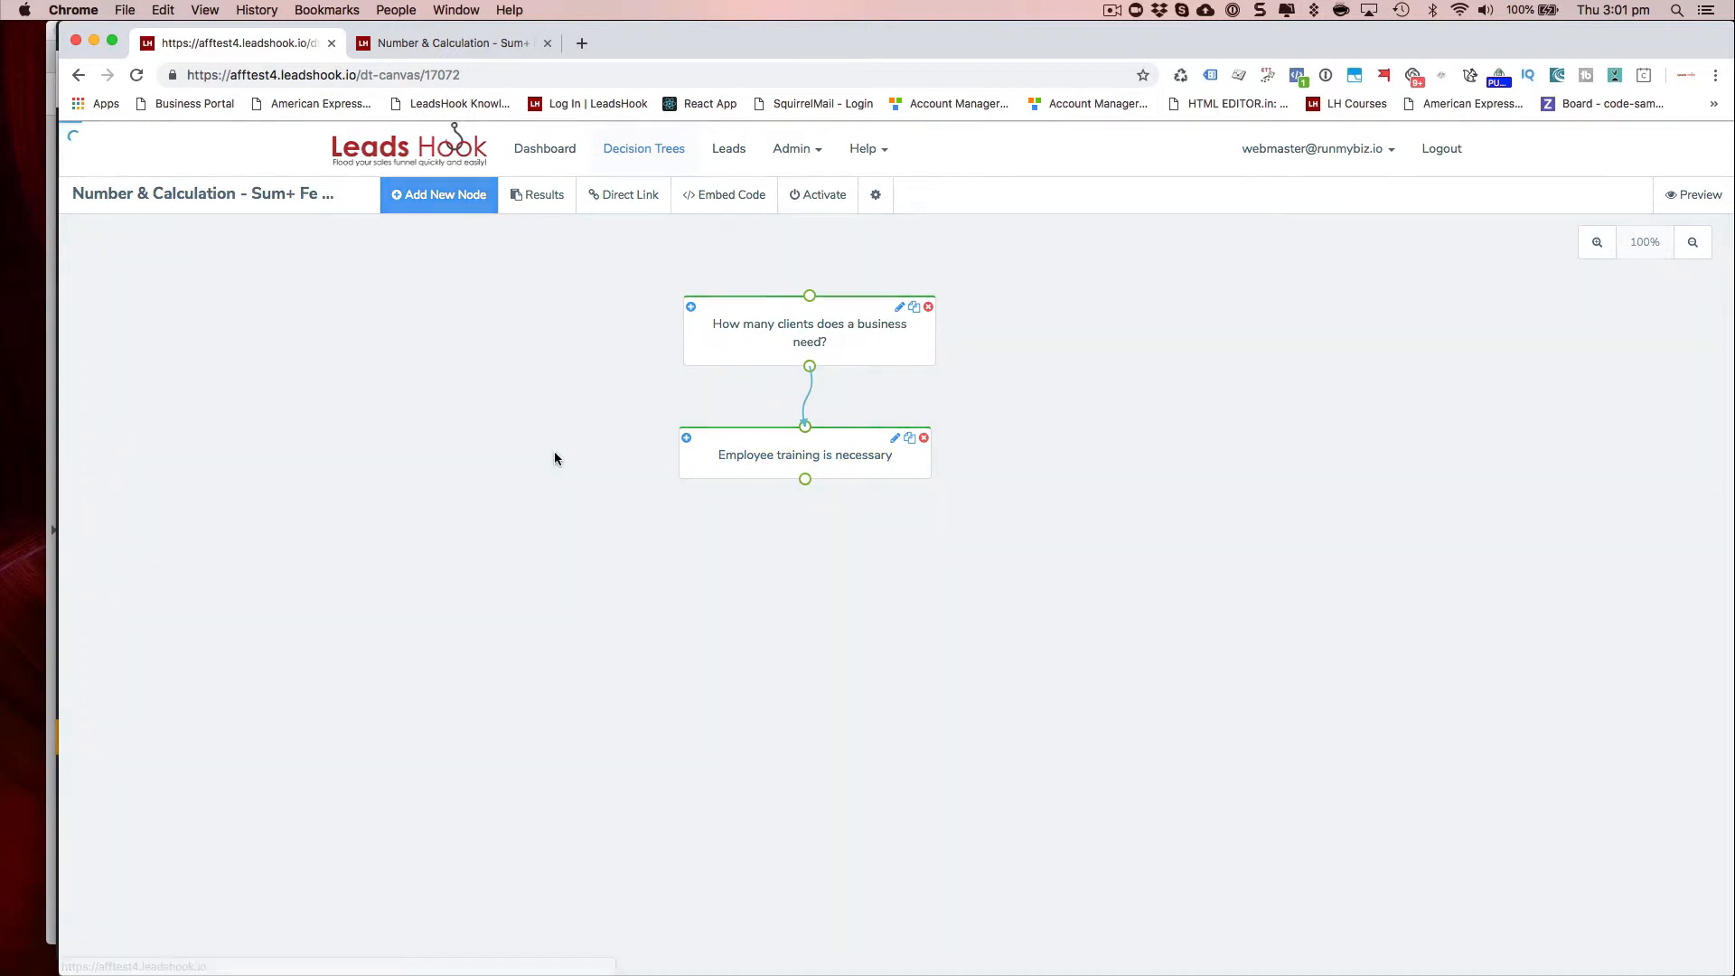
pyautogui.scroll(-5, 581, 485)
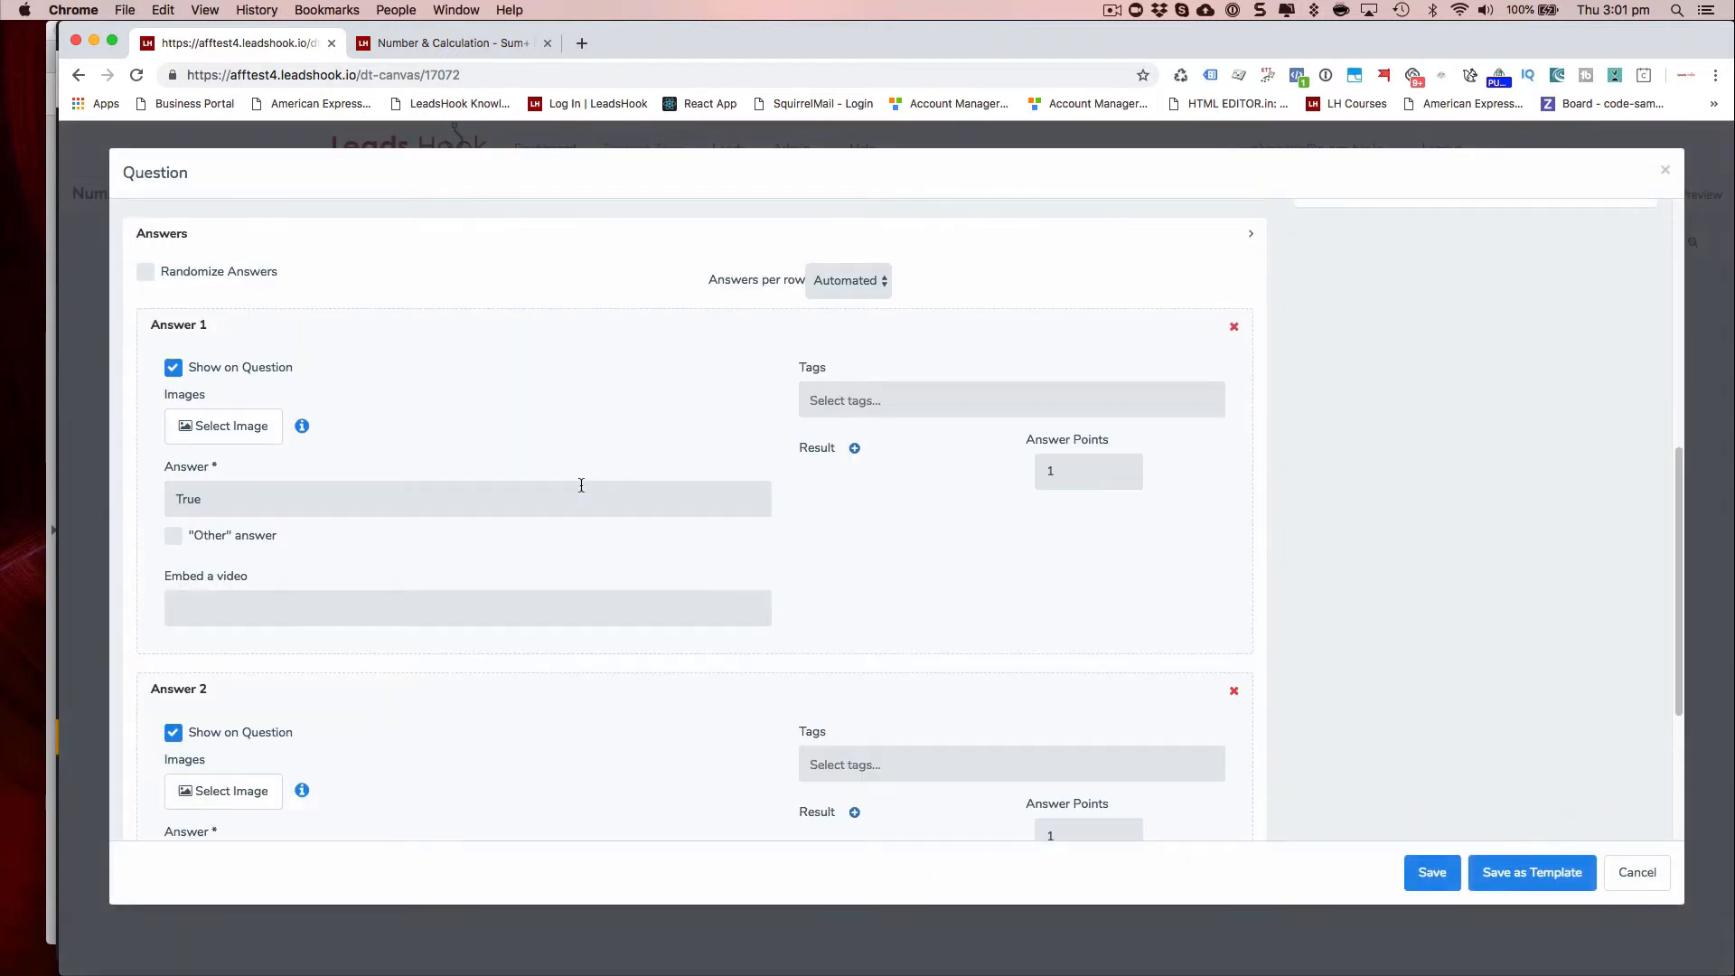
pyautogui.scroll(-5, 581, 485)
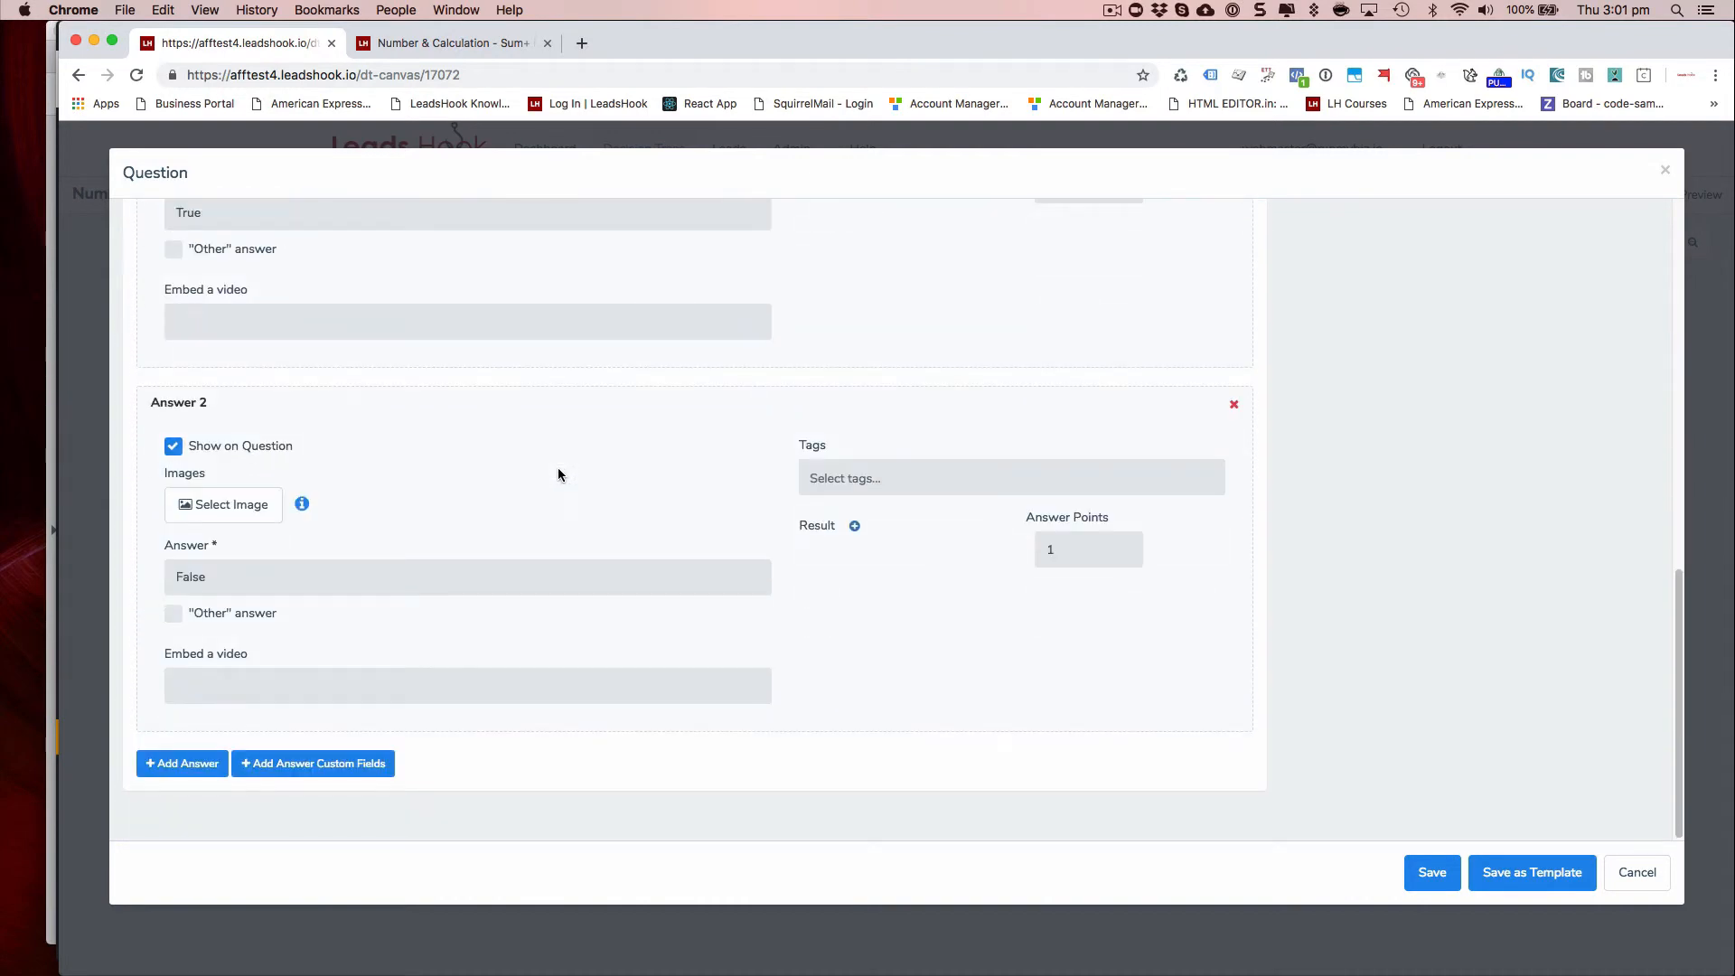
pyautogui.click(321, 764)
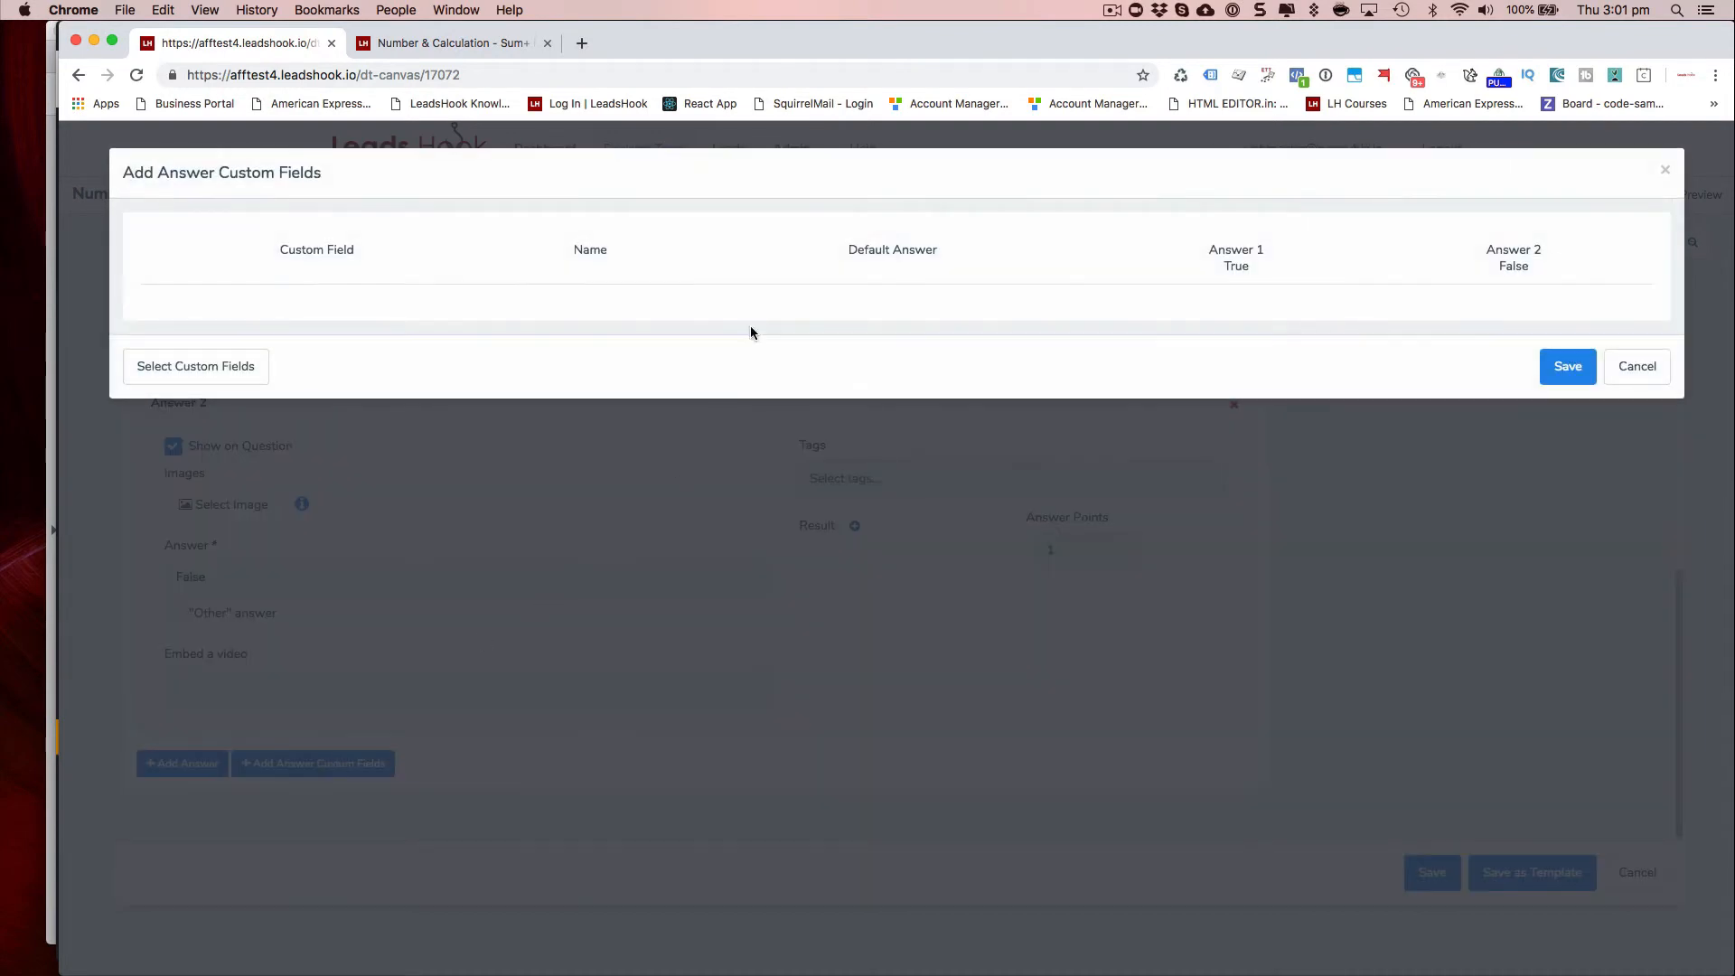
pyautogui.click(213, 360)
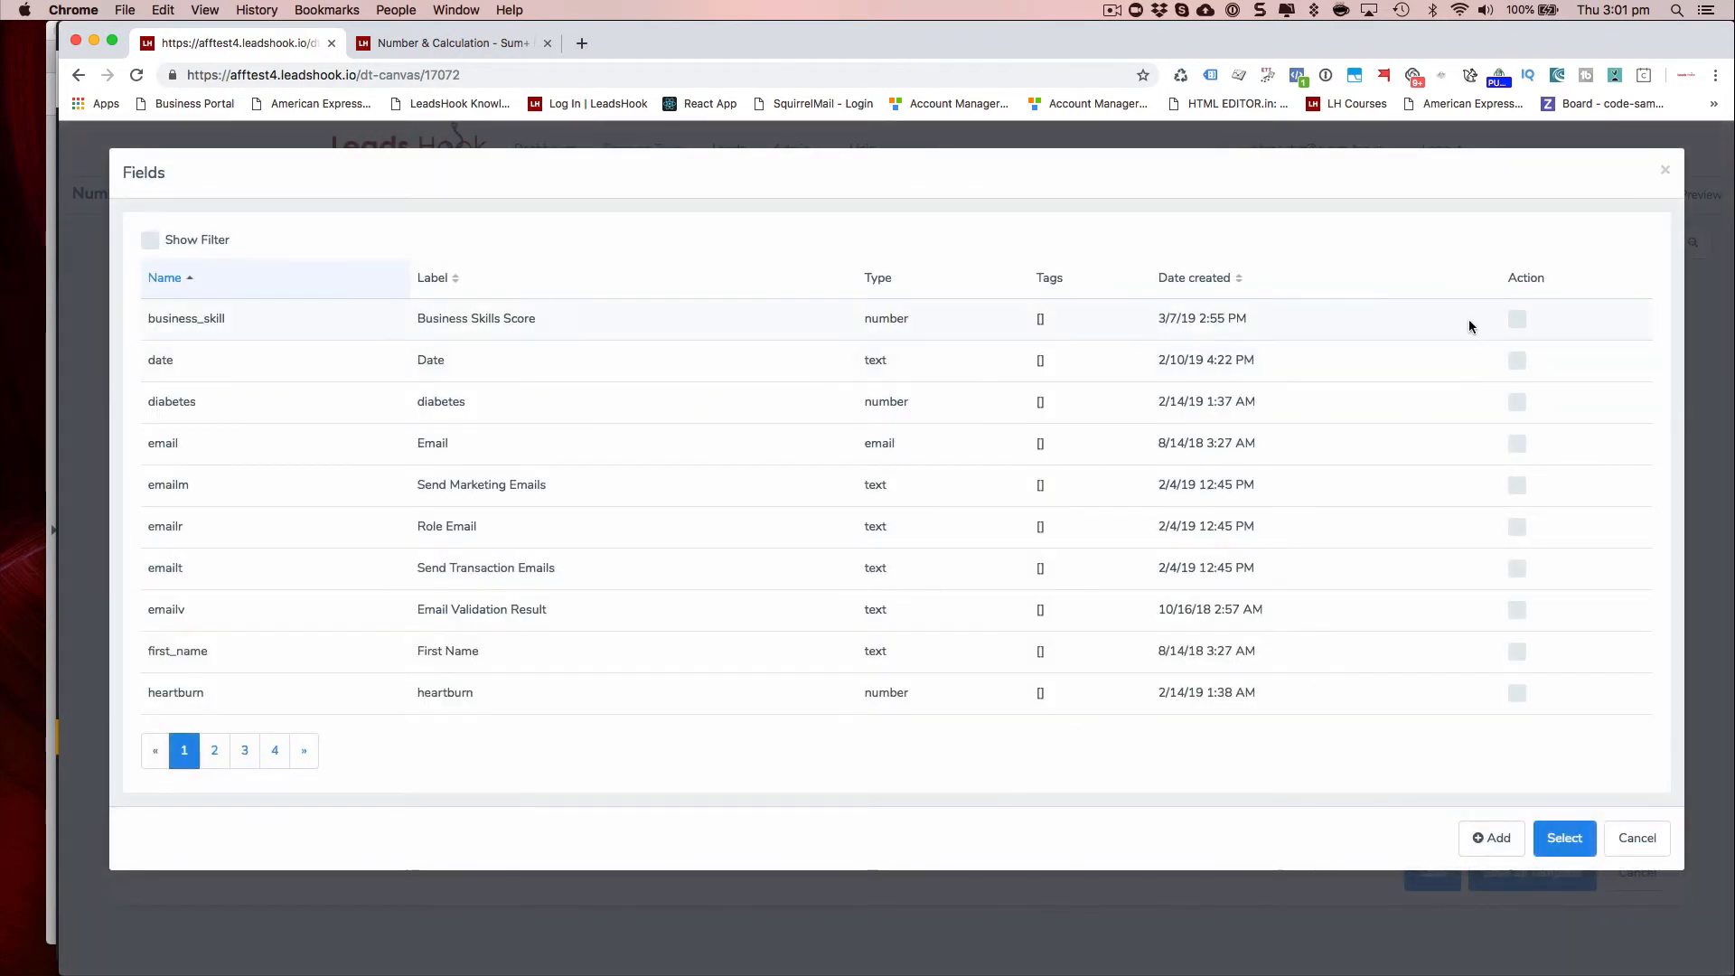
pyautogui.click(1517, 322)
pyautogui.click(1565, 838)
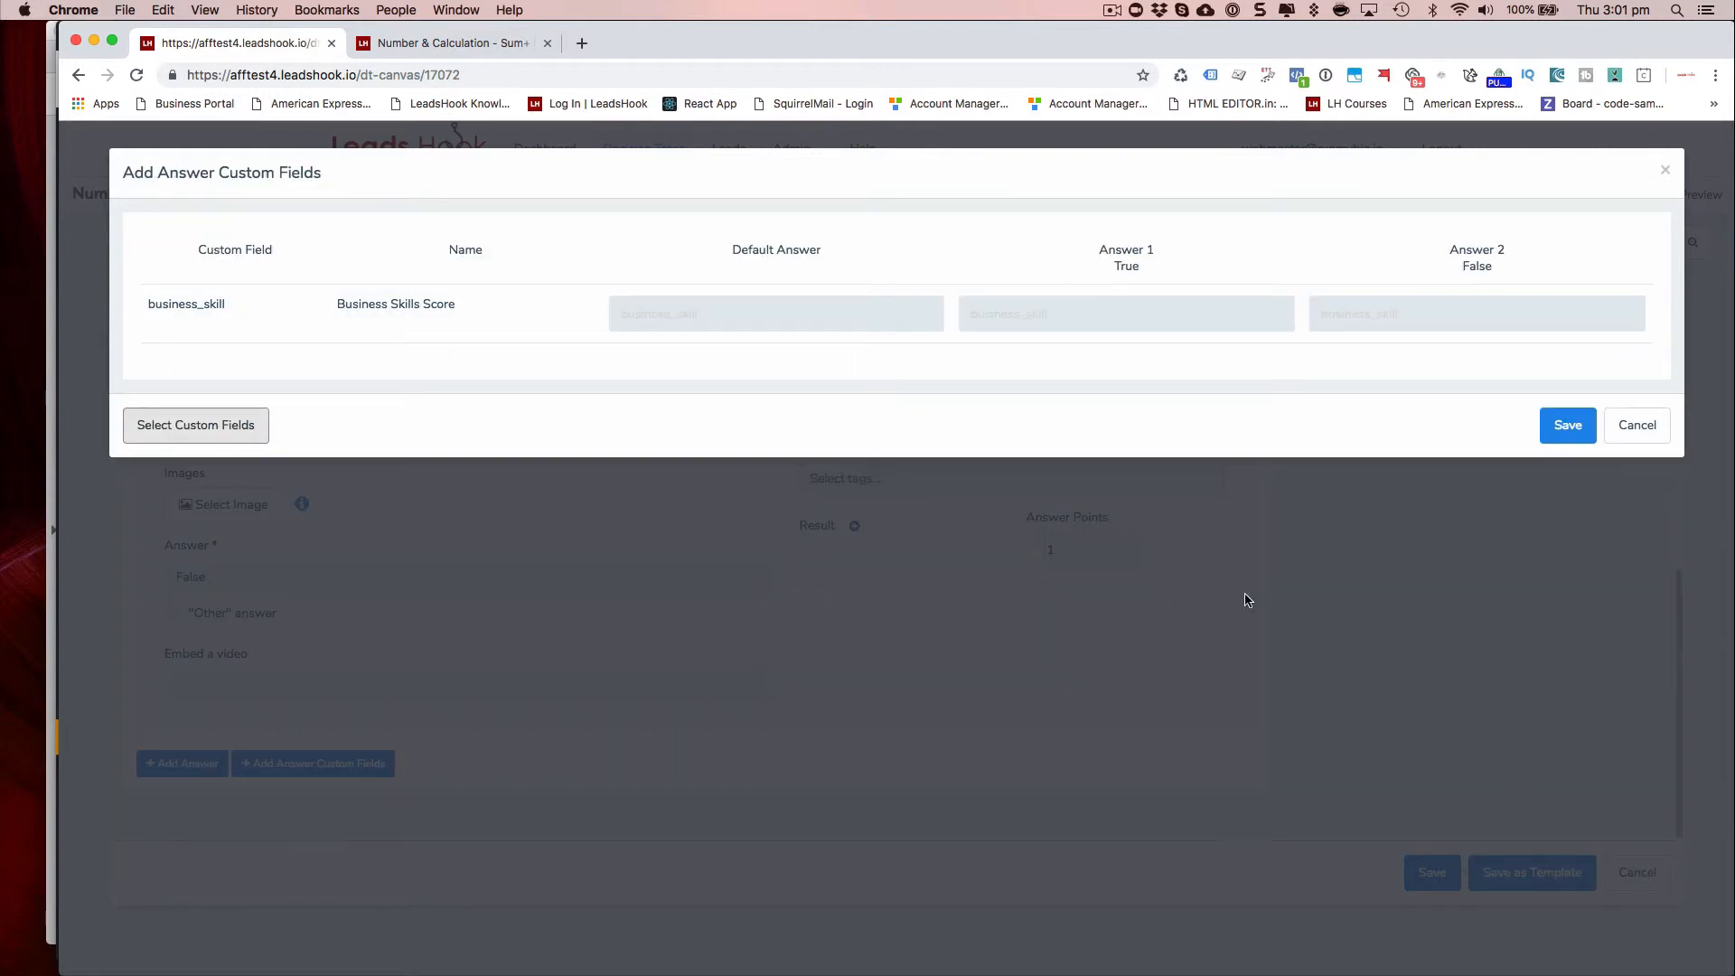
# Set the Business Skills Score to 1000 for True and -1000 for False, and save the question.
pyautogui.click(1075, 315)
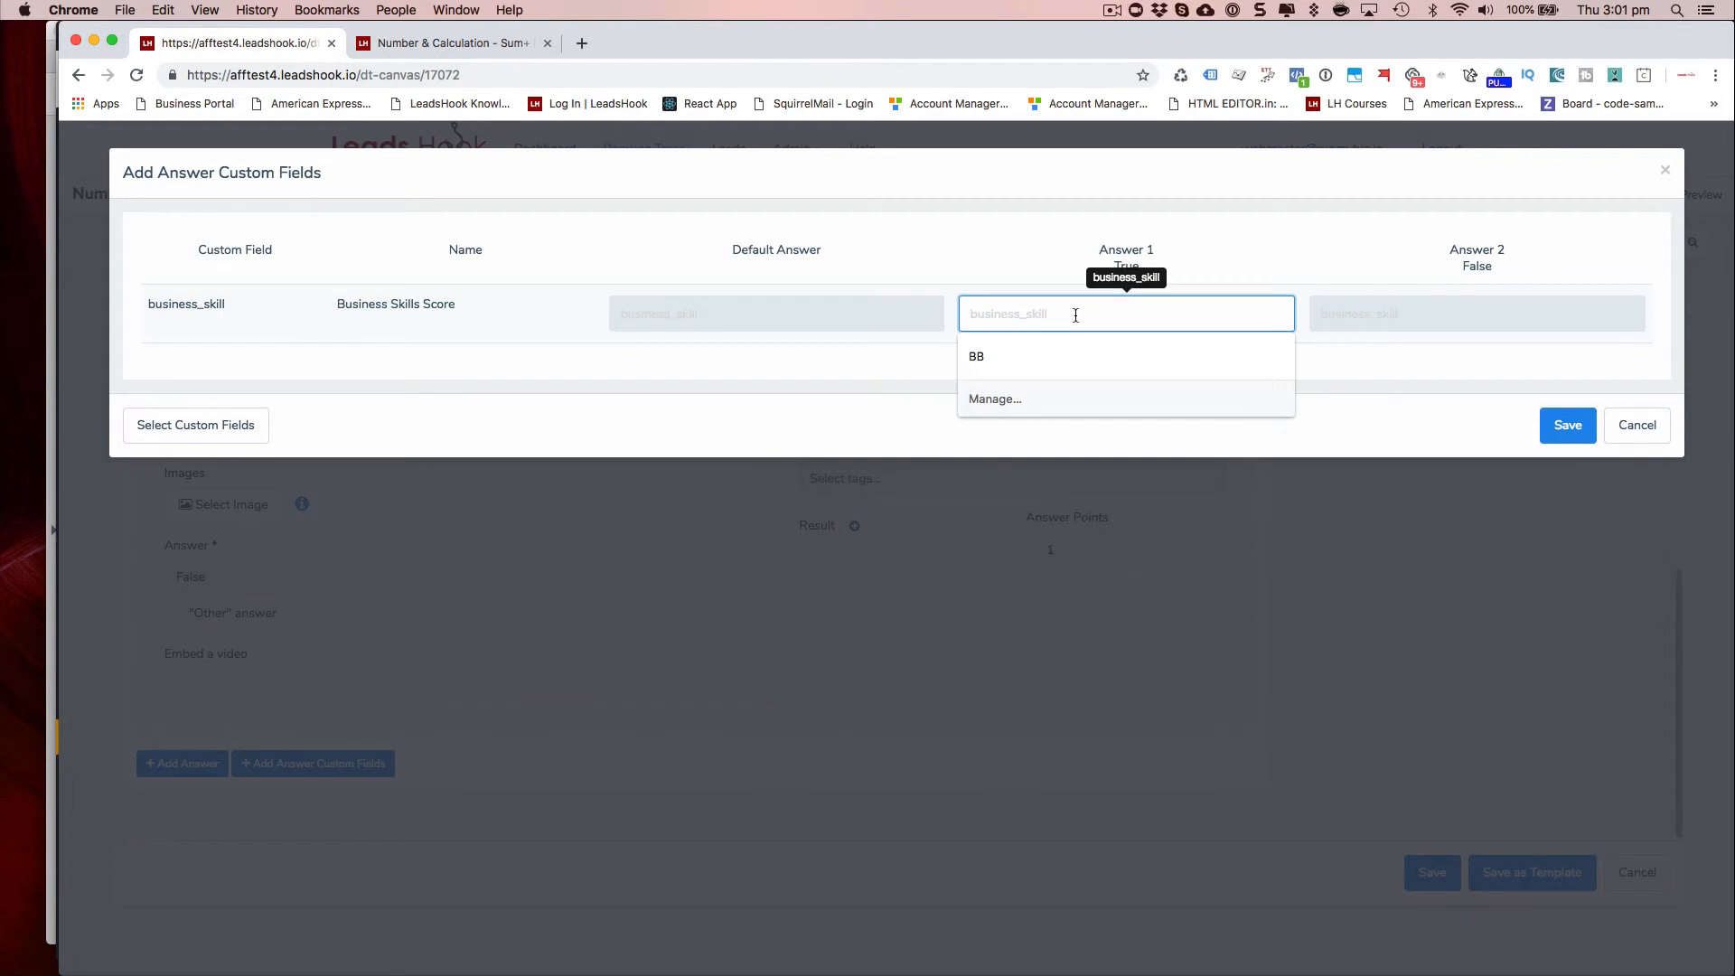
pyautogui.write('1000')
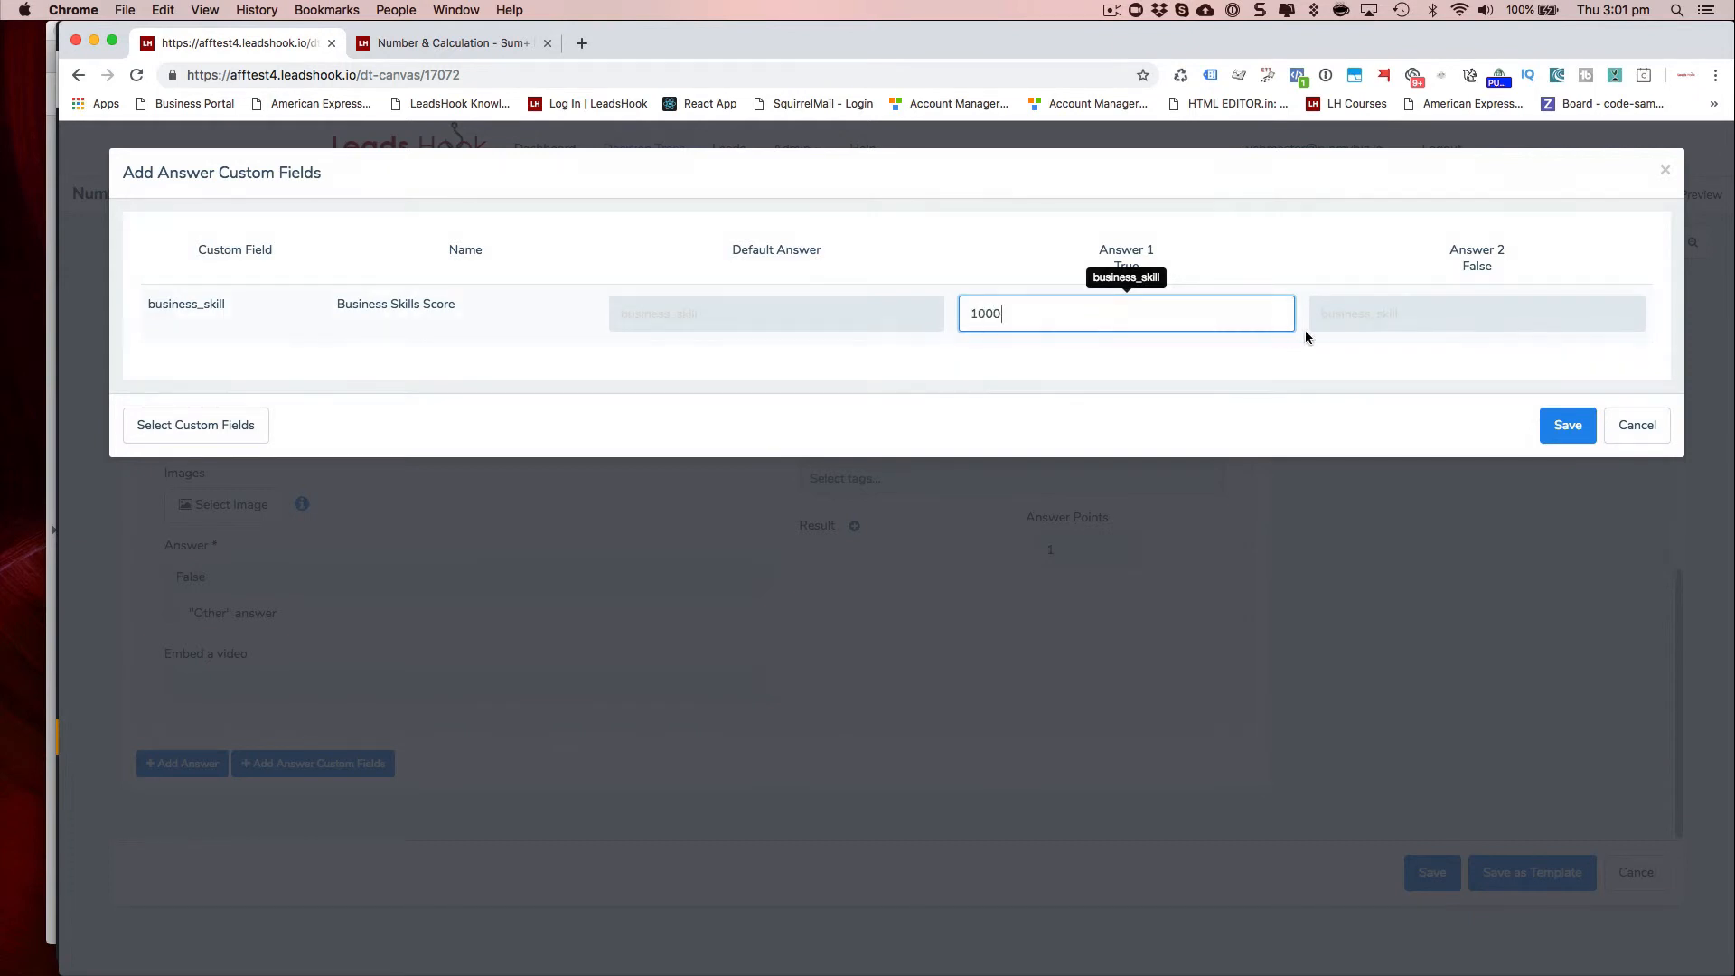
pyautogui.click(1395, 317)
pyautogui.write('-1000')
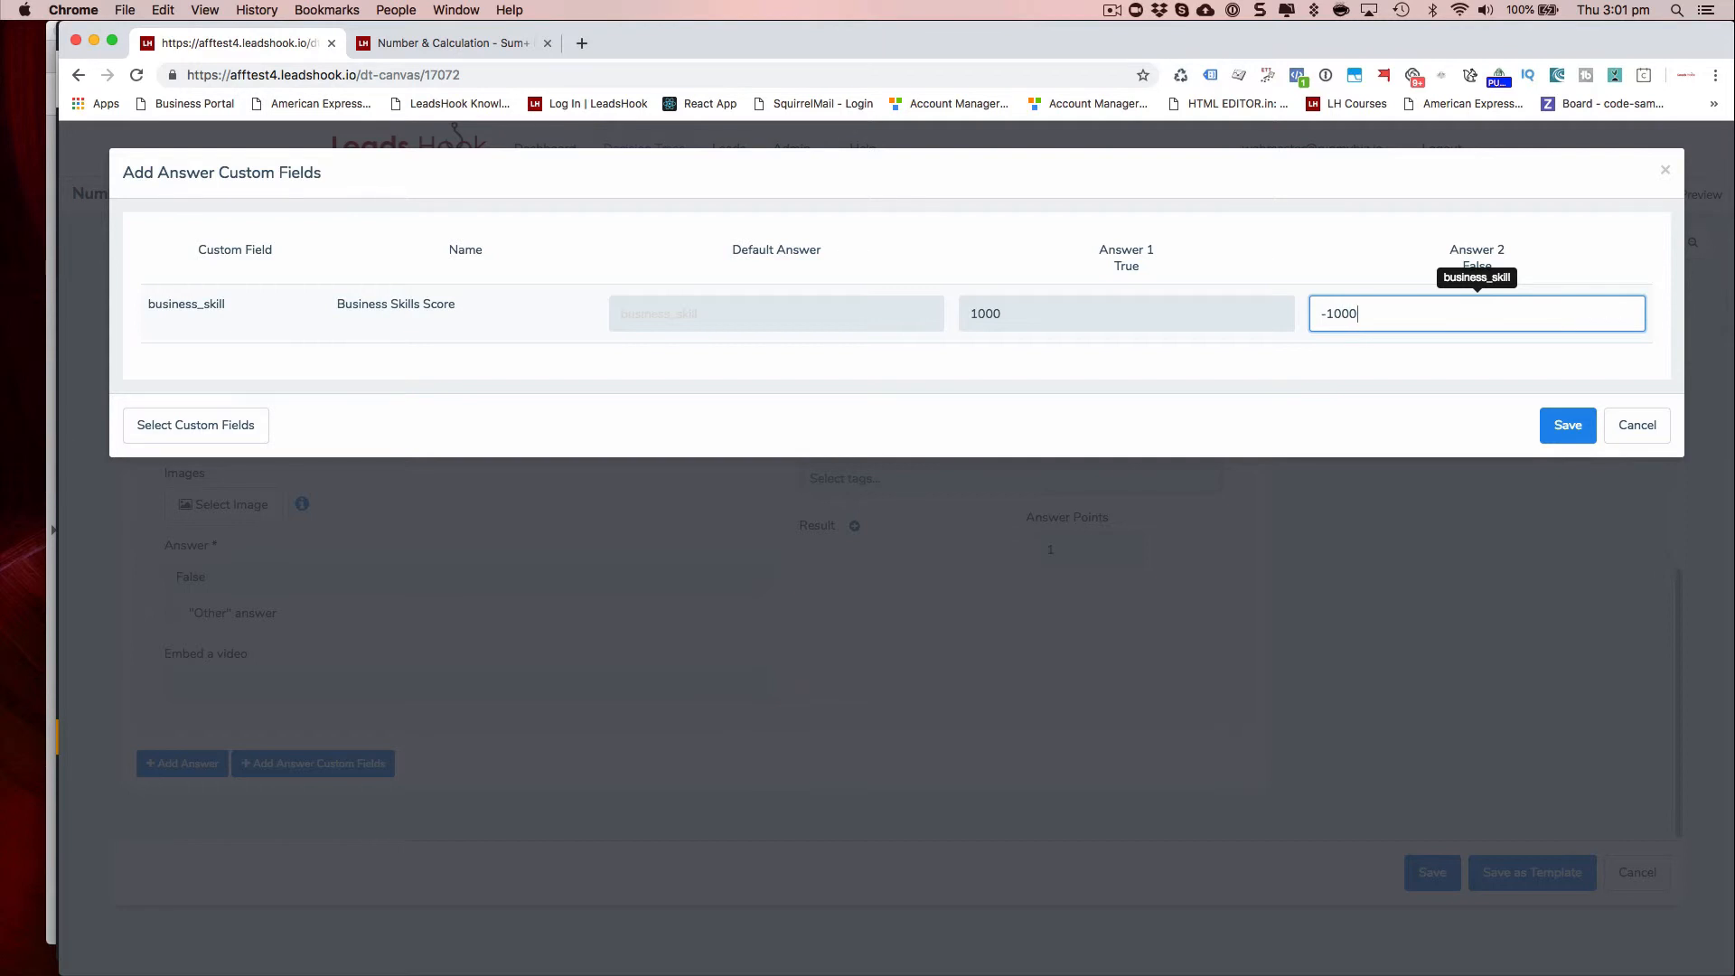
pyautogui.click(1562, 432)
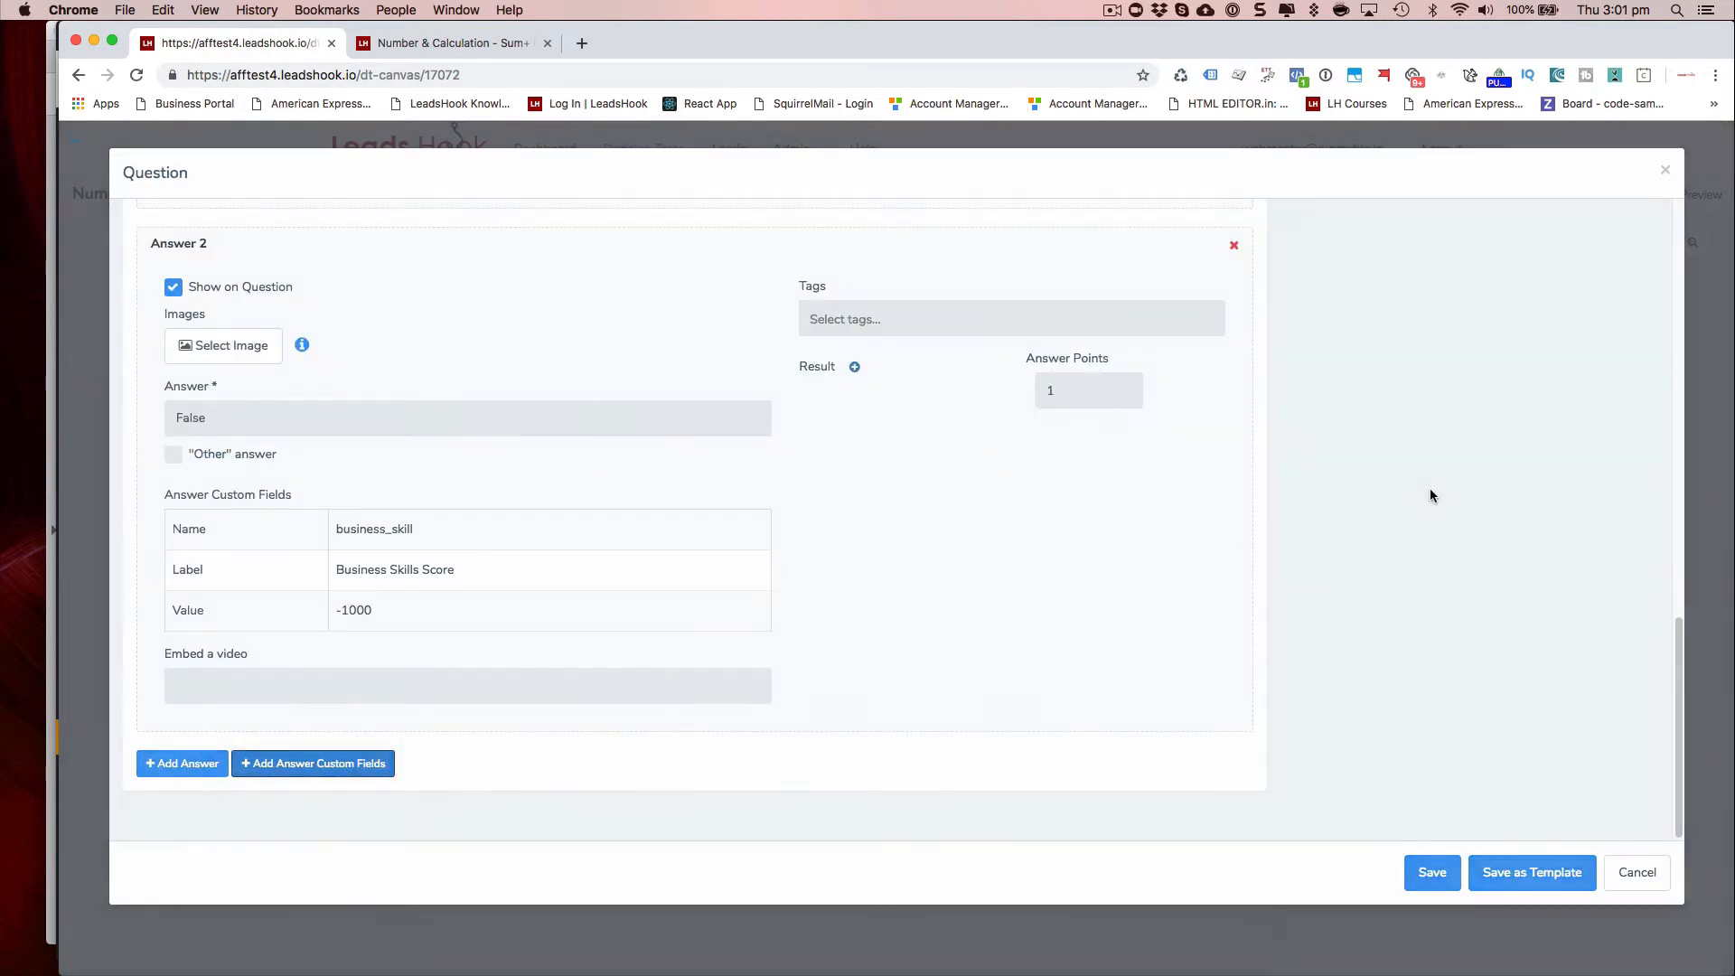
pyautogui.click(1419, 873)
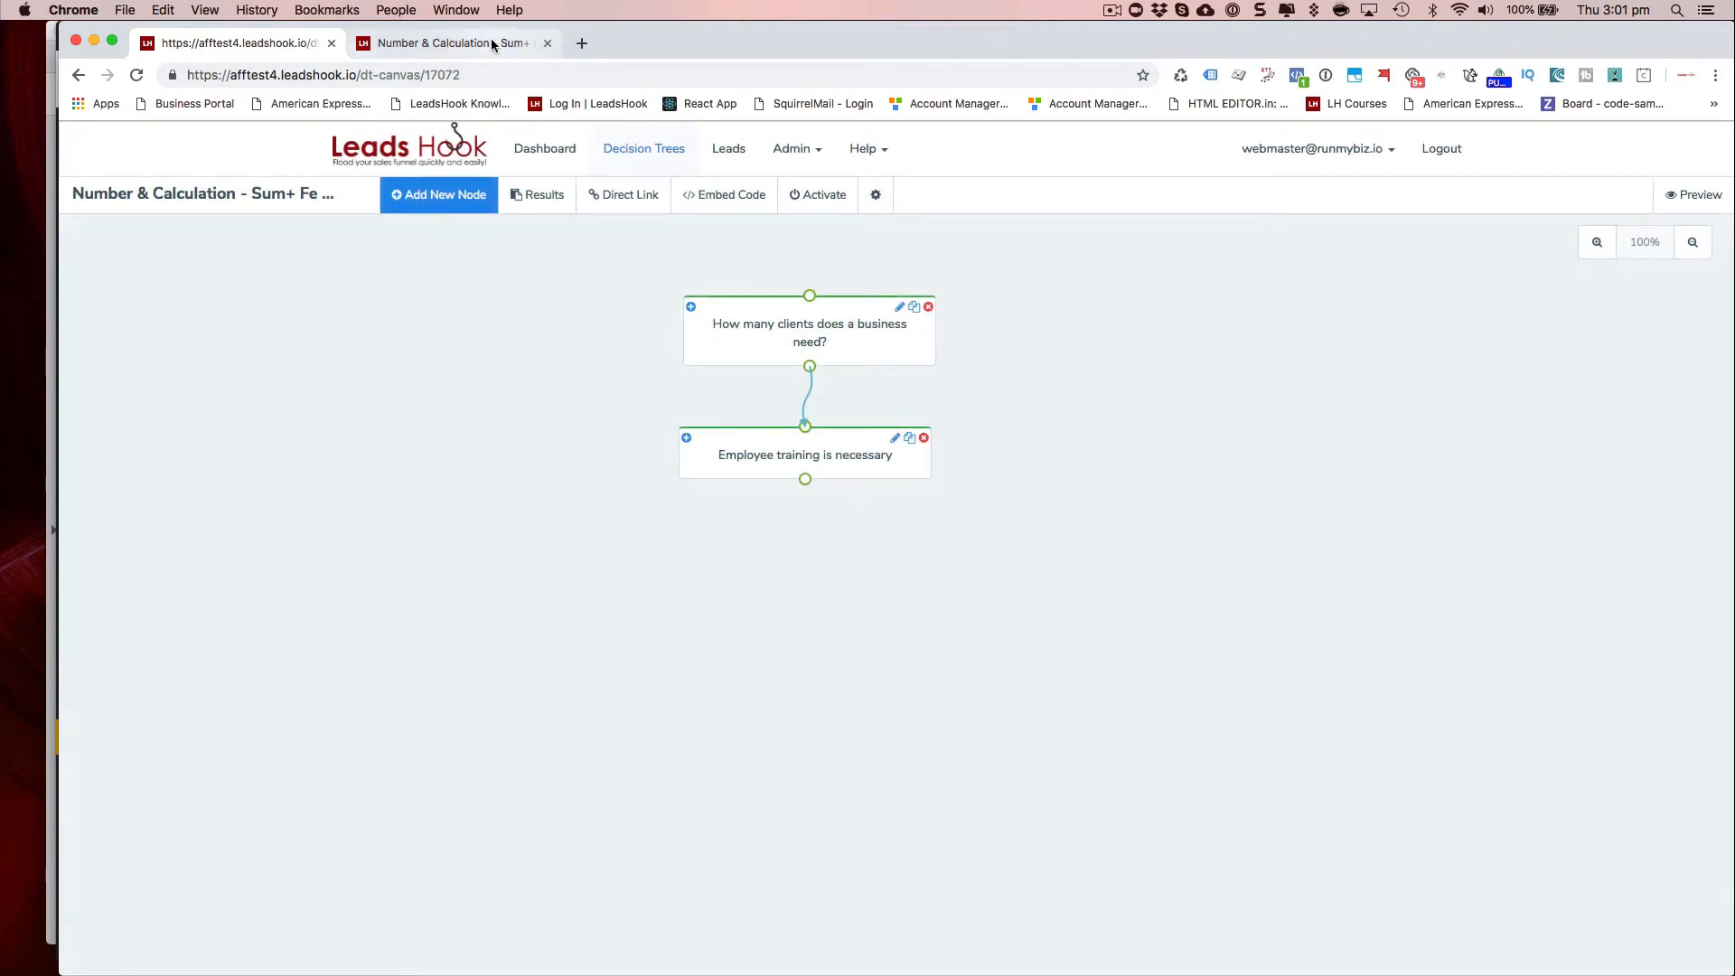
# Save the "Employee training is necessary" question again and run the reloaded preview with answers 1 and True.
pyautogui.click(784, 458)
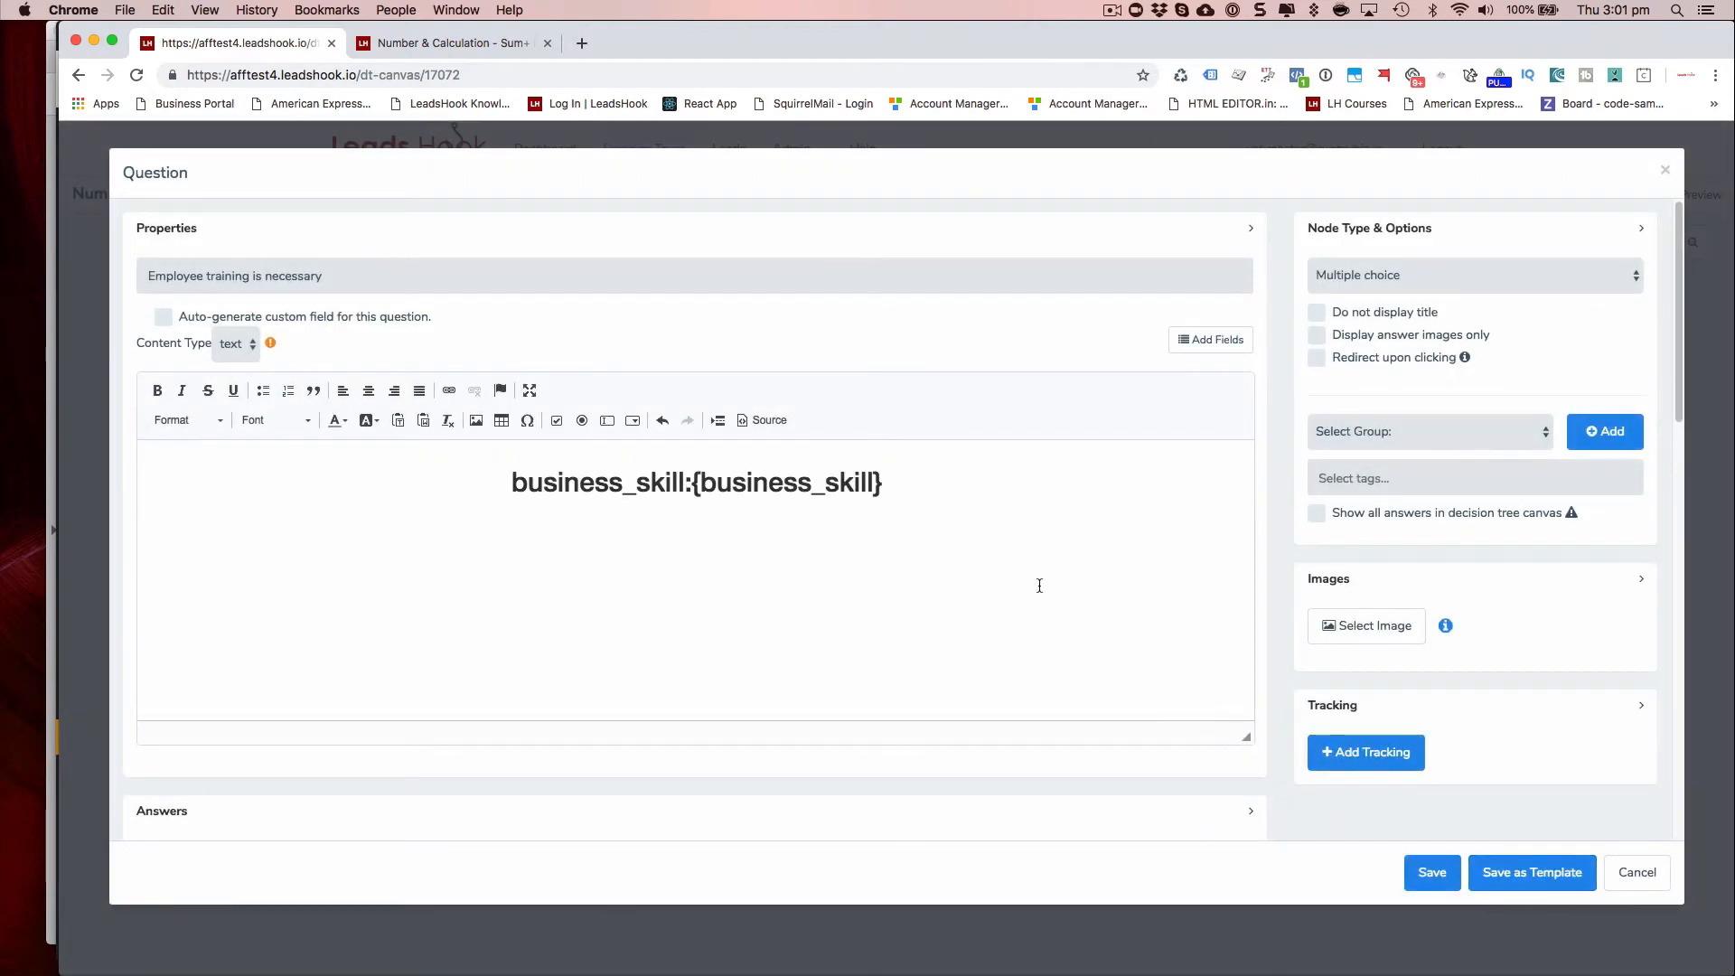
pyautogui.click(1432, 873)
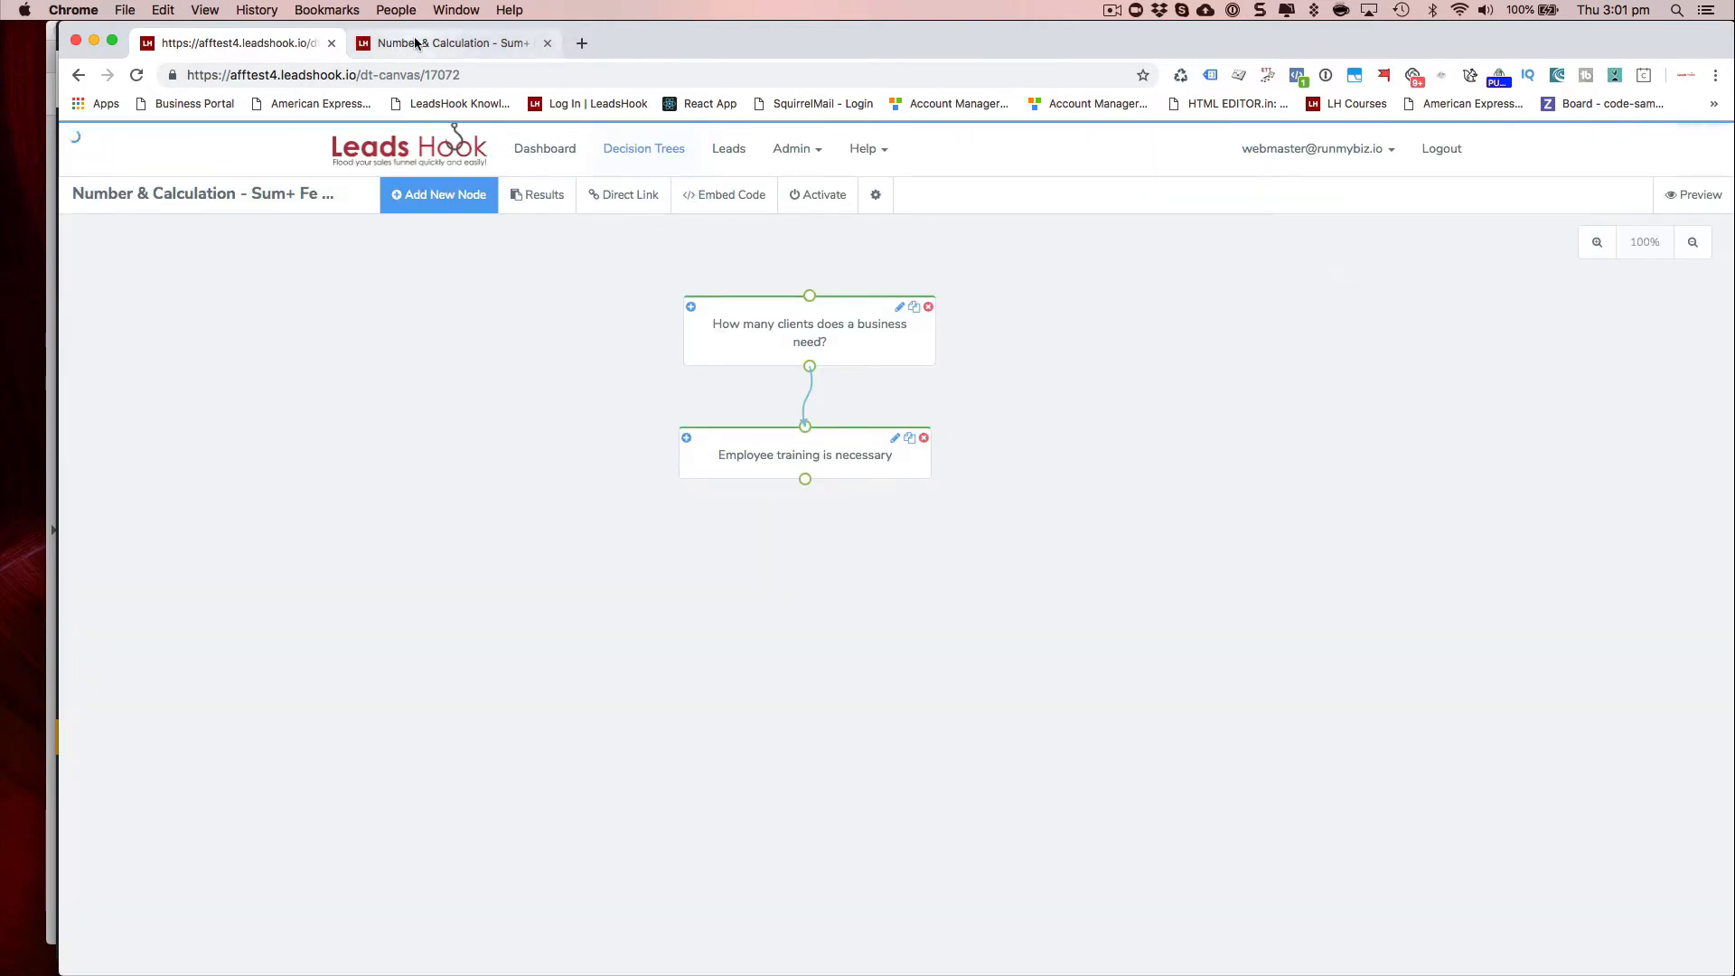
pyautogui.click(417, 44)
pyautogui.click(136, 75)
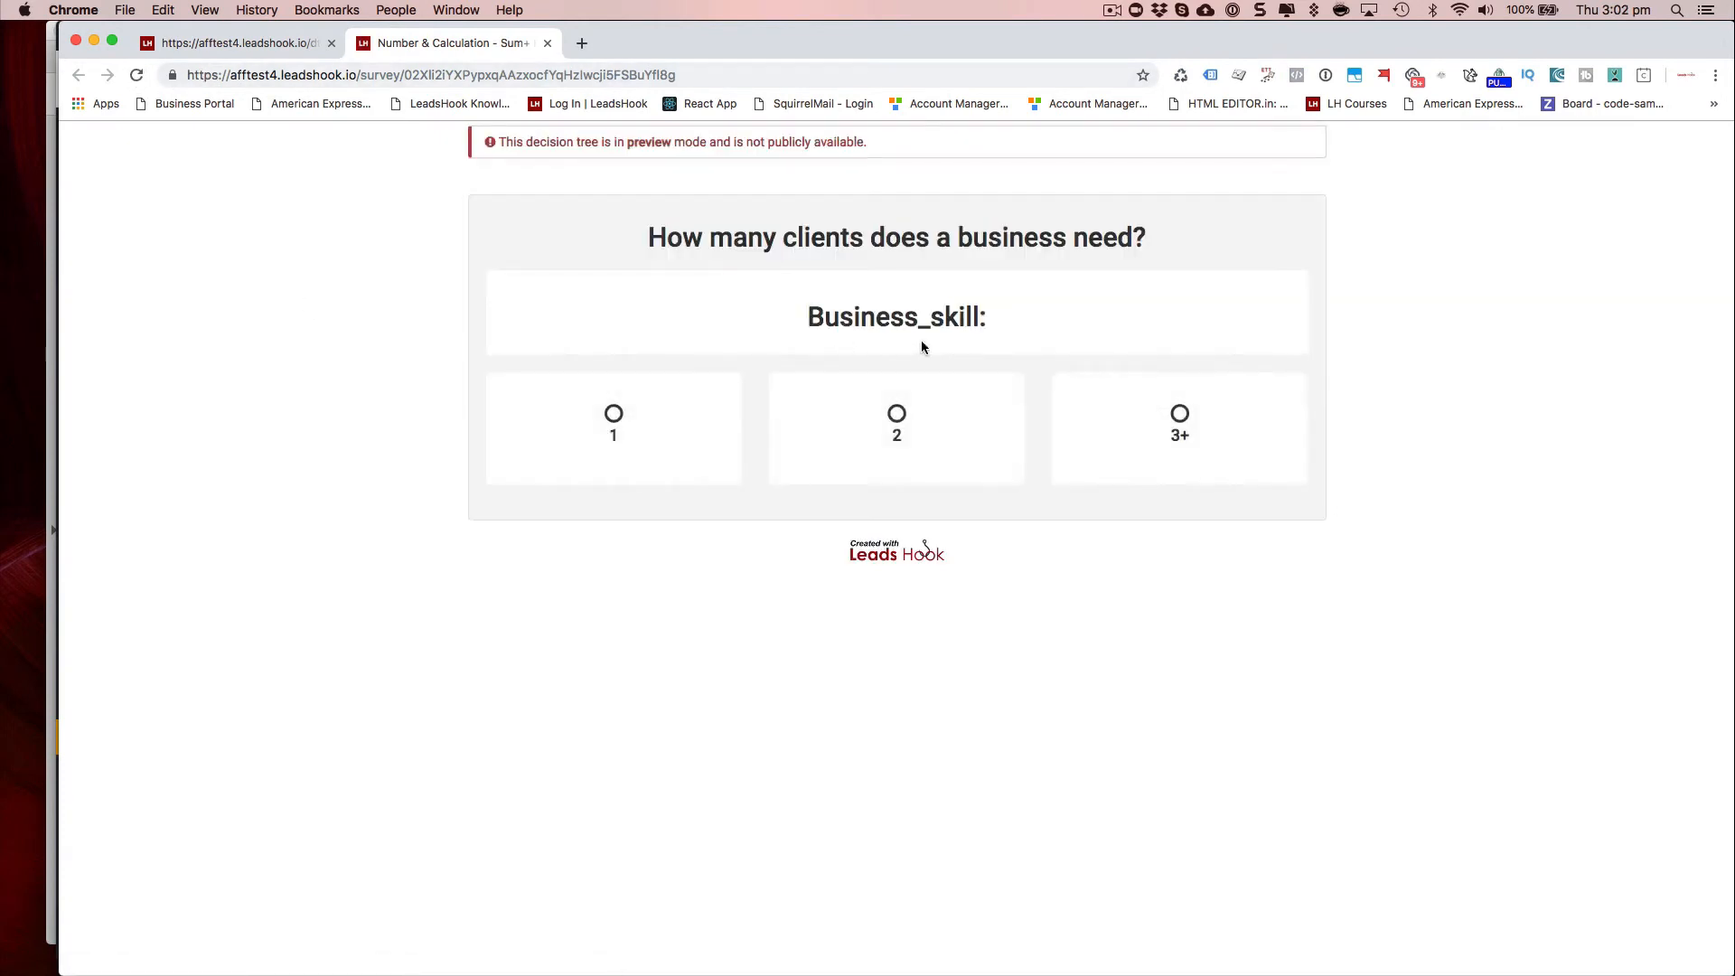
pyautogui.click(659, 406)
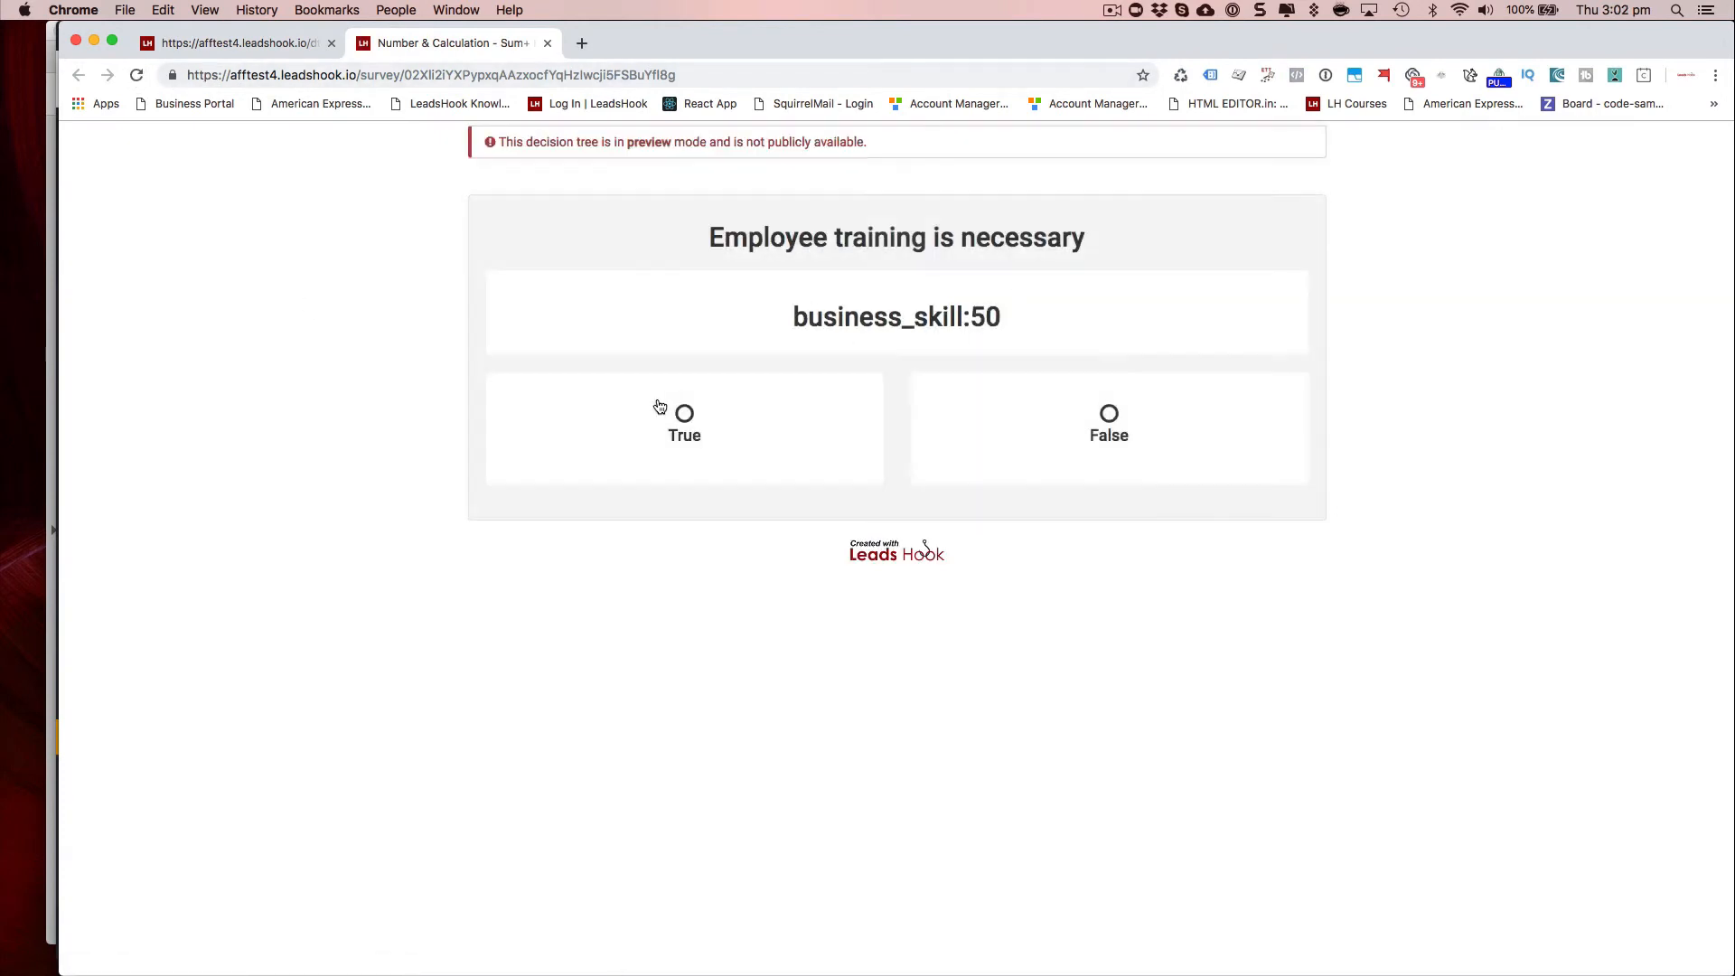
pyautogui.click(709, 438)
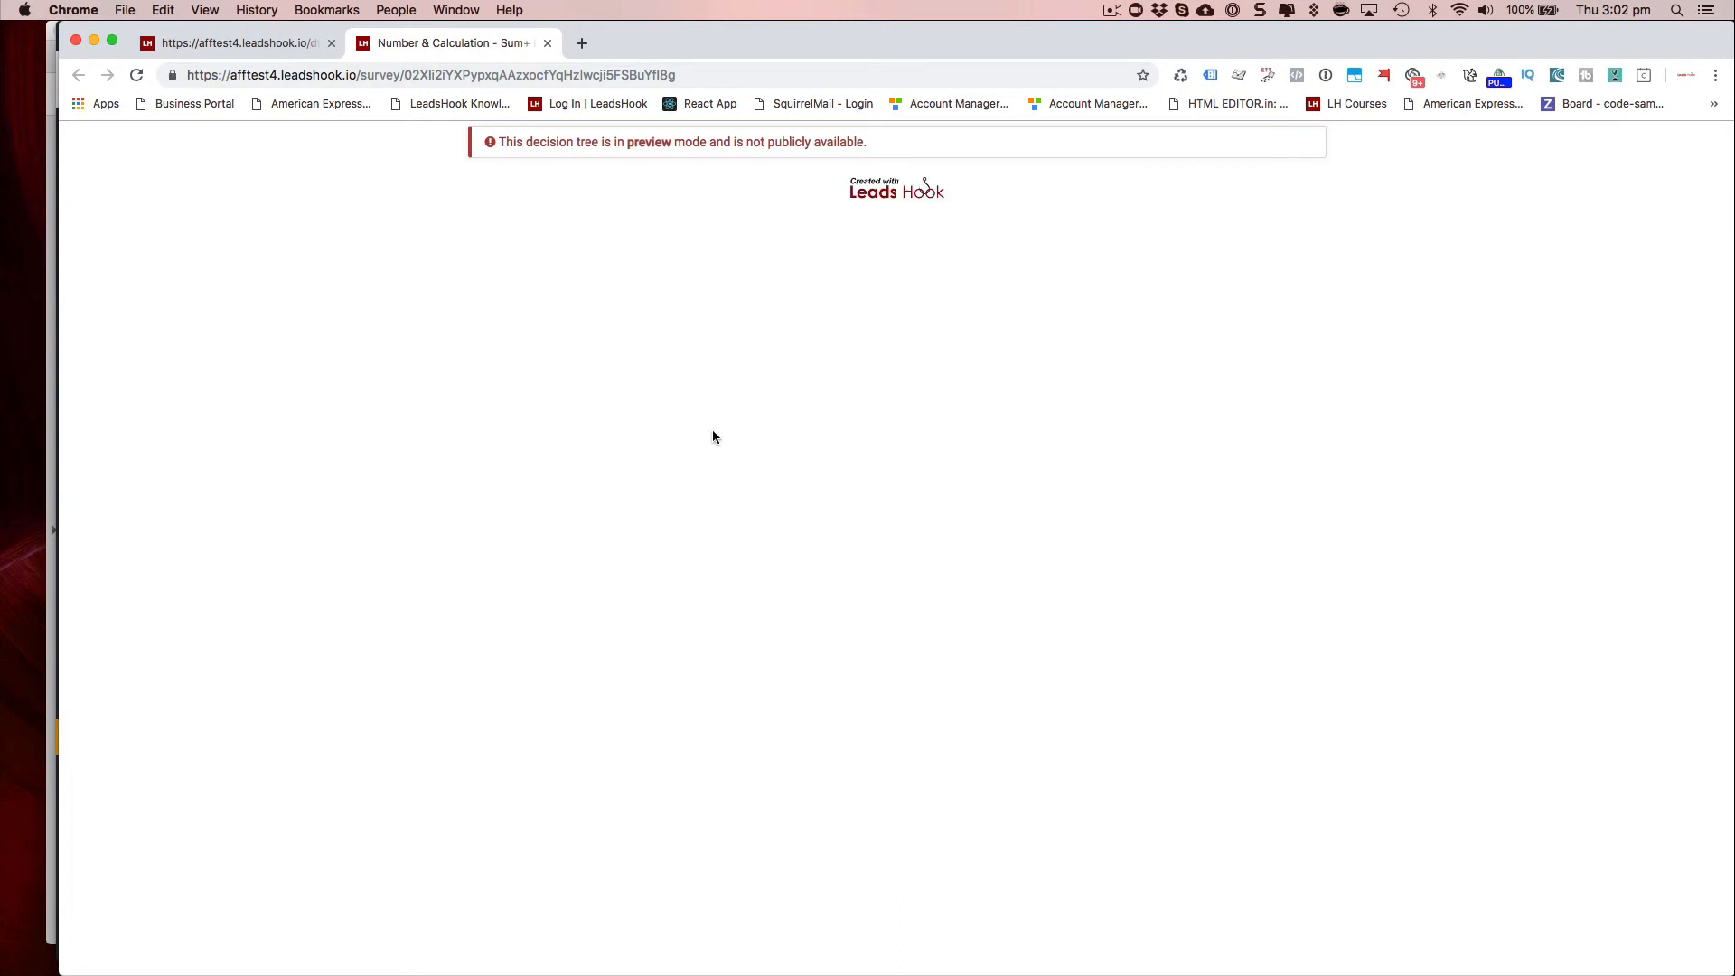
# Add a blank results page node below the questions in the decision tree and title it Results.
pyautogui.click(282, 41)
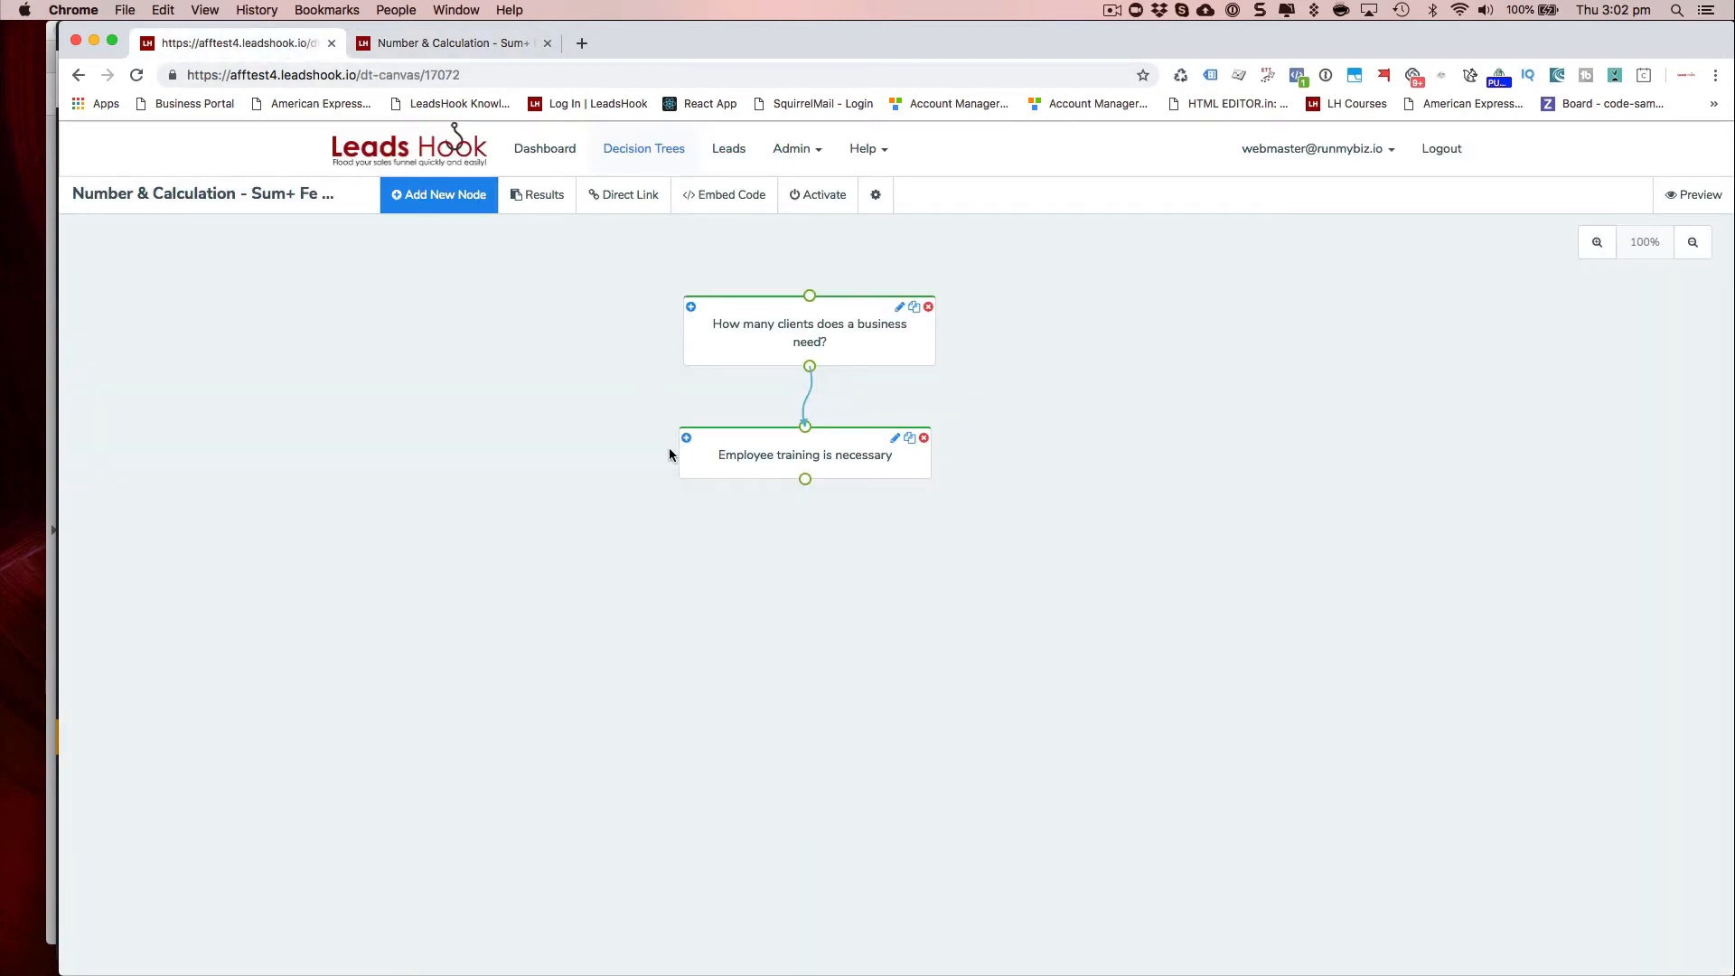
pyautogui.click(459, 205)
pyautogui.scroll(-2, 205, 534)
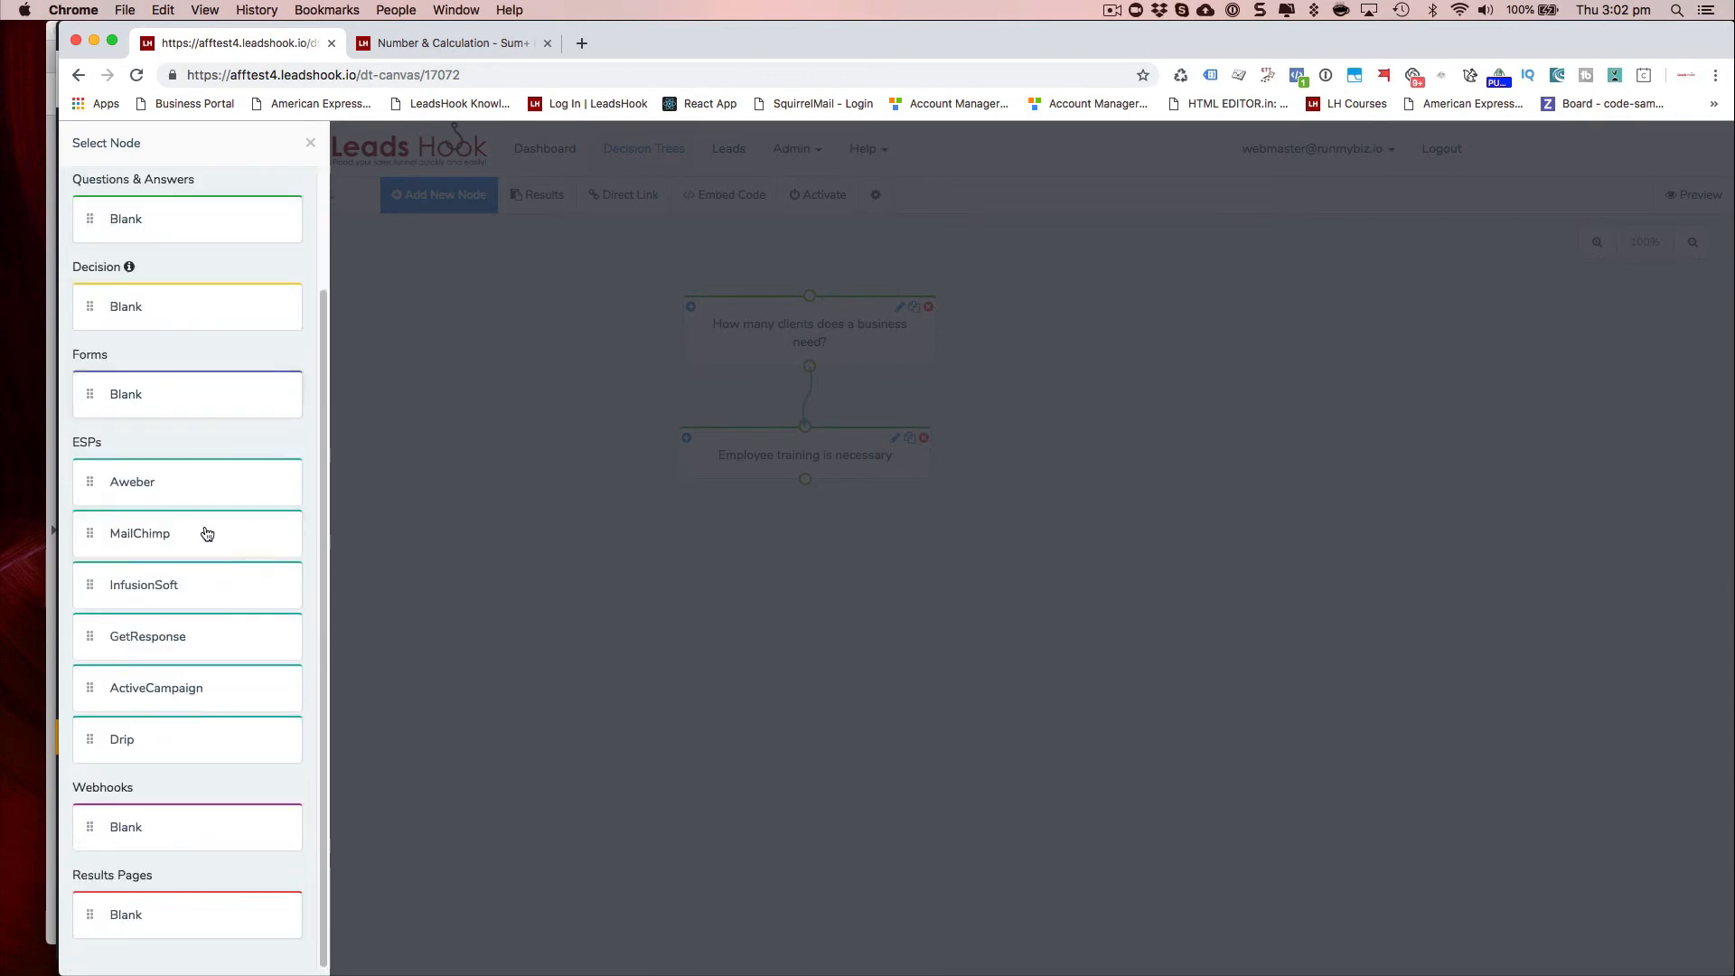
pyautogui.moveTo(213, 916); pyautogui.dragTo(864, 545)
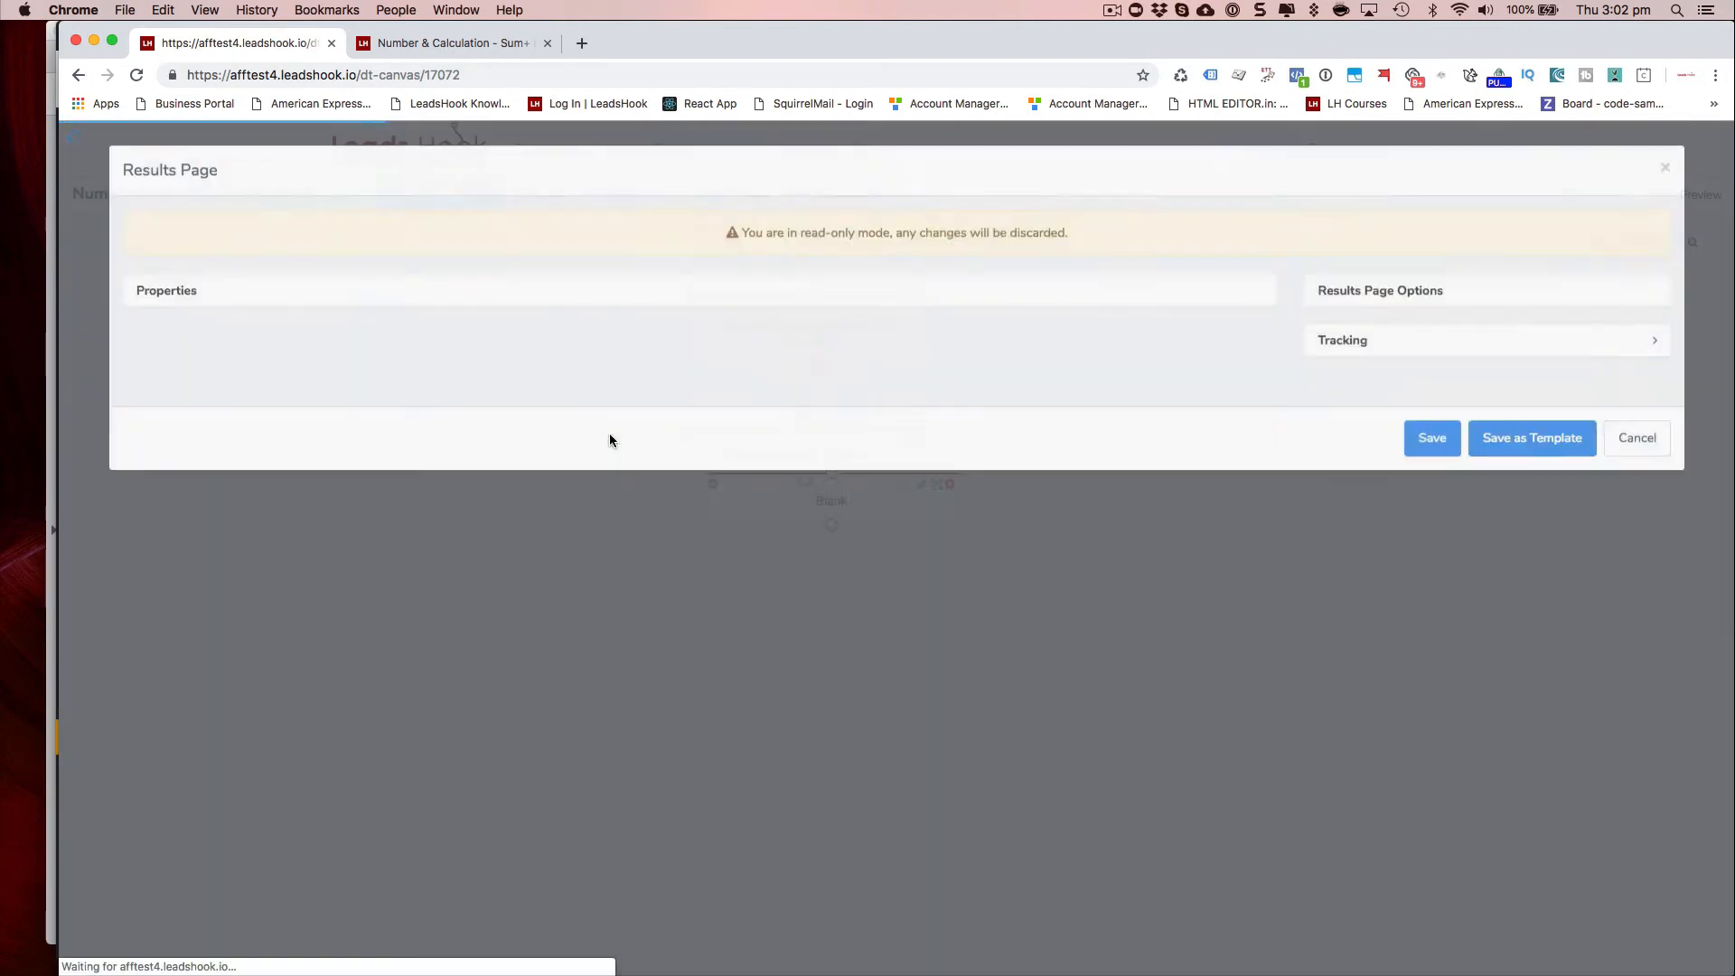
pyautogui.write('Results')
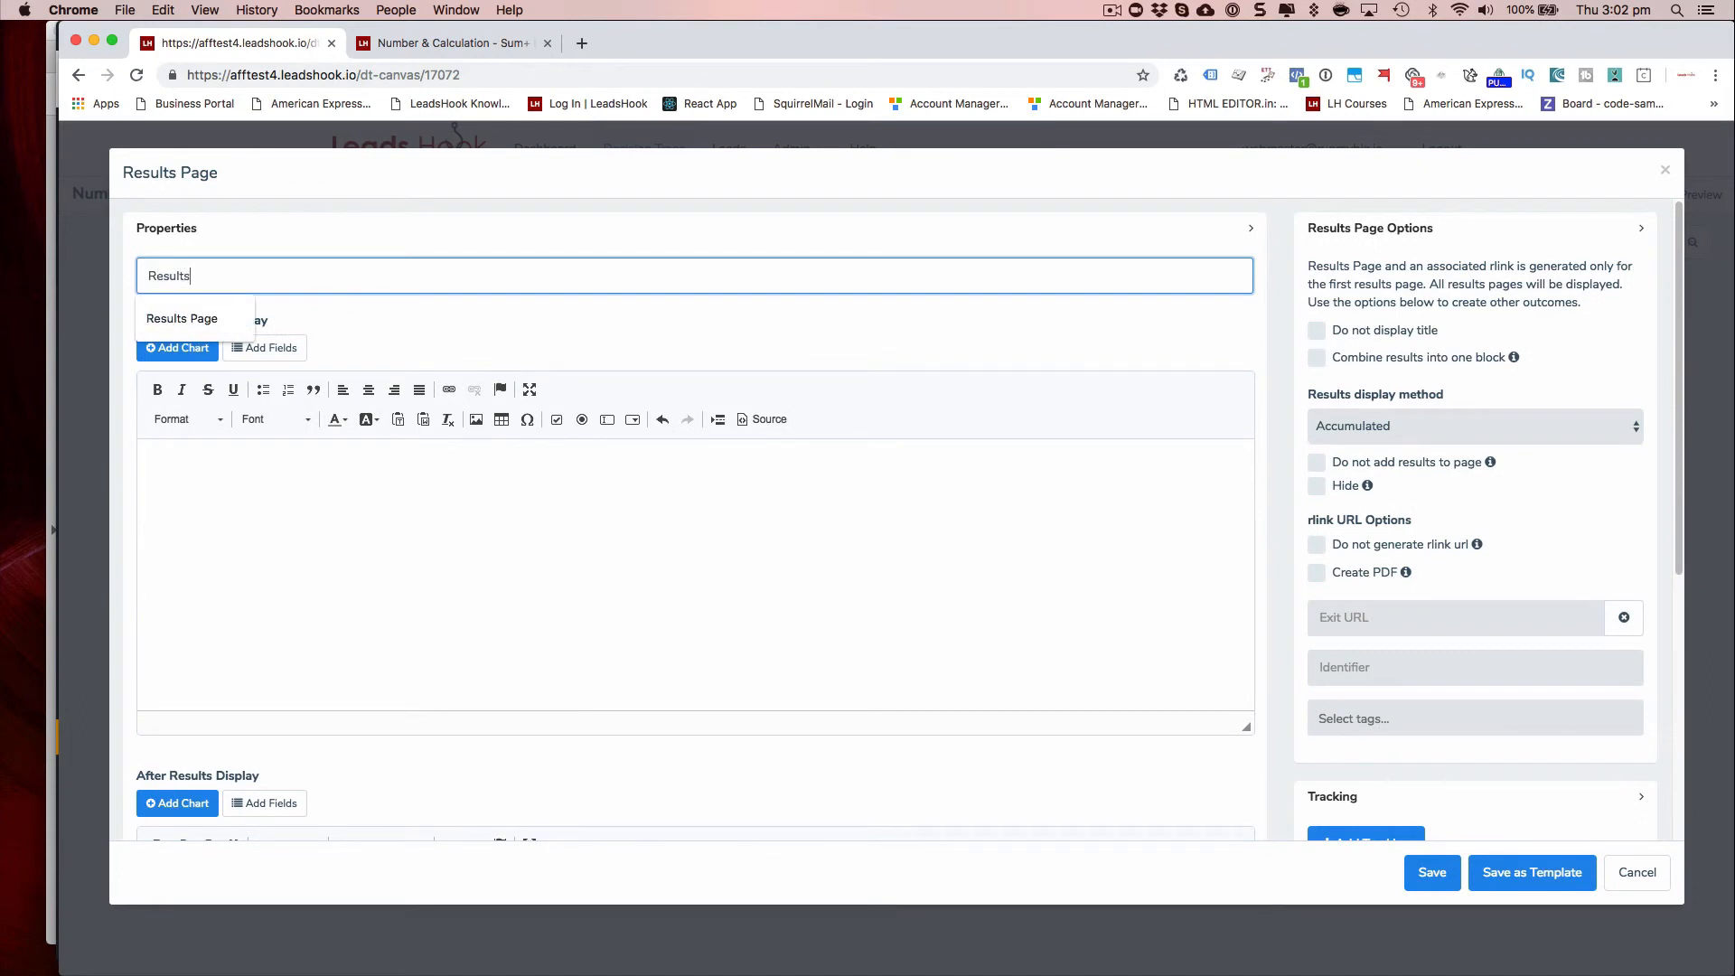
pyautogui.click(784, 331)
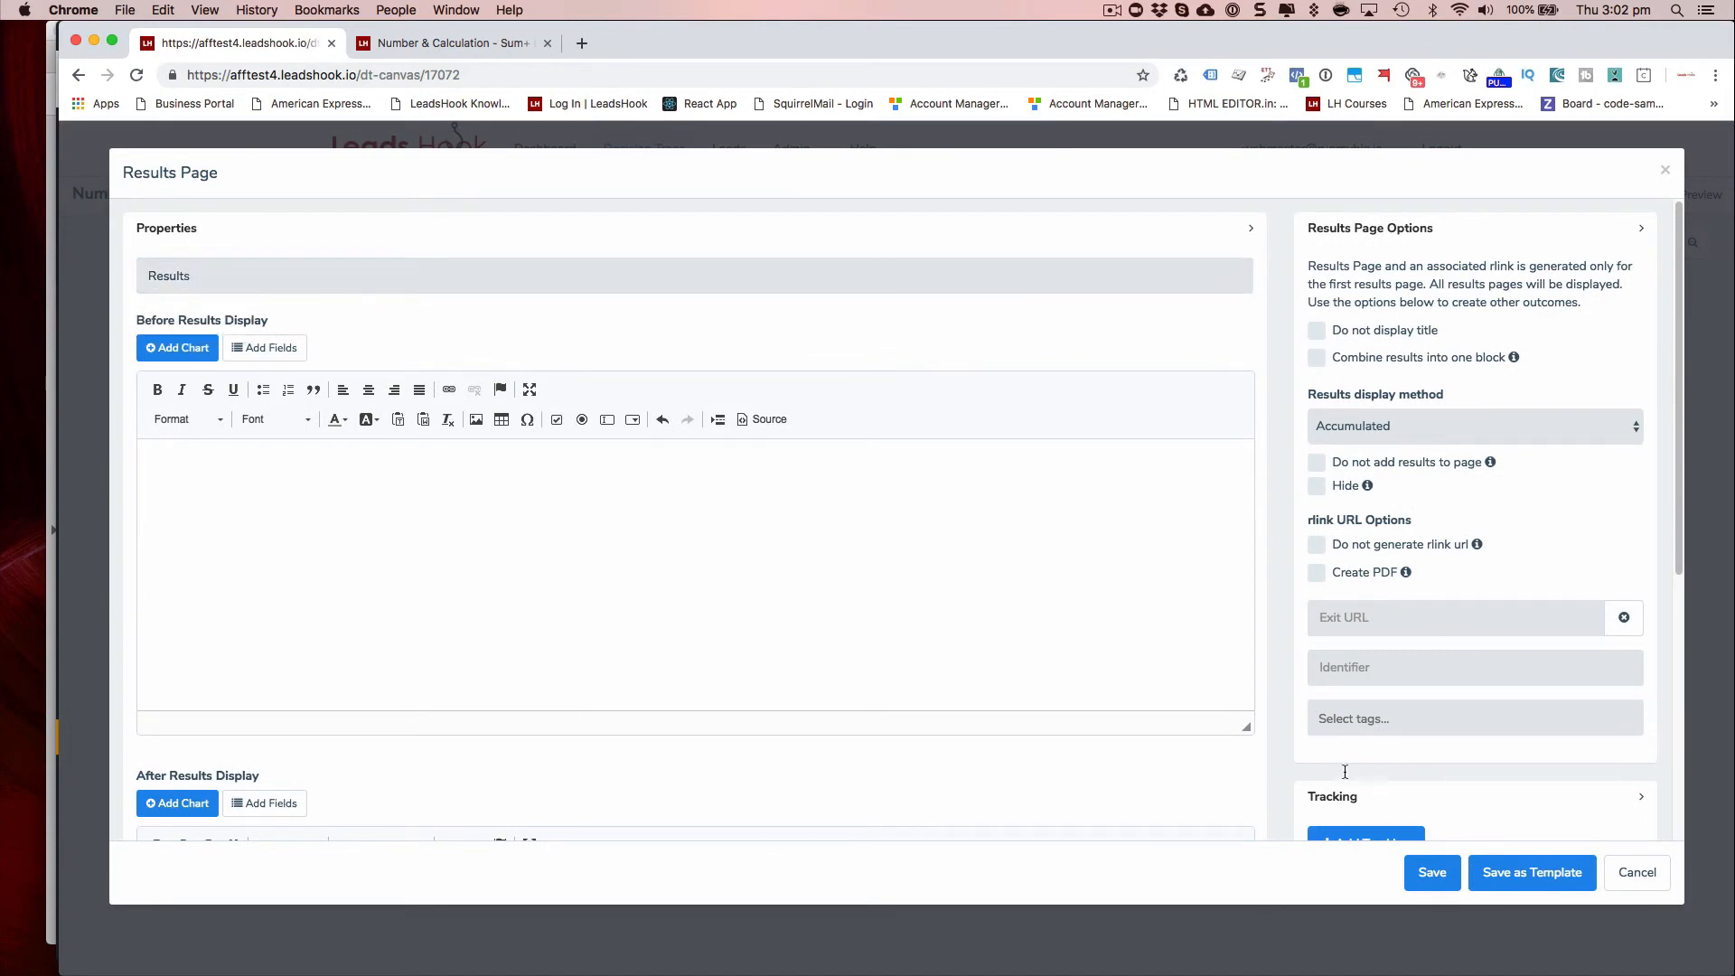
# Enter "business_skill:{business_skill}" as the Before Results Display content, using the Business Skills Score field.
pyautogui.click(715, 544)
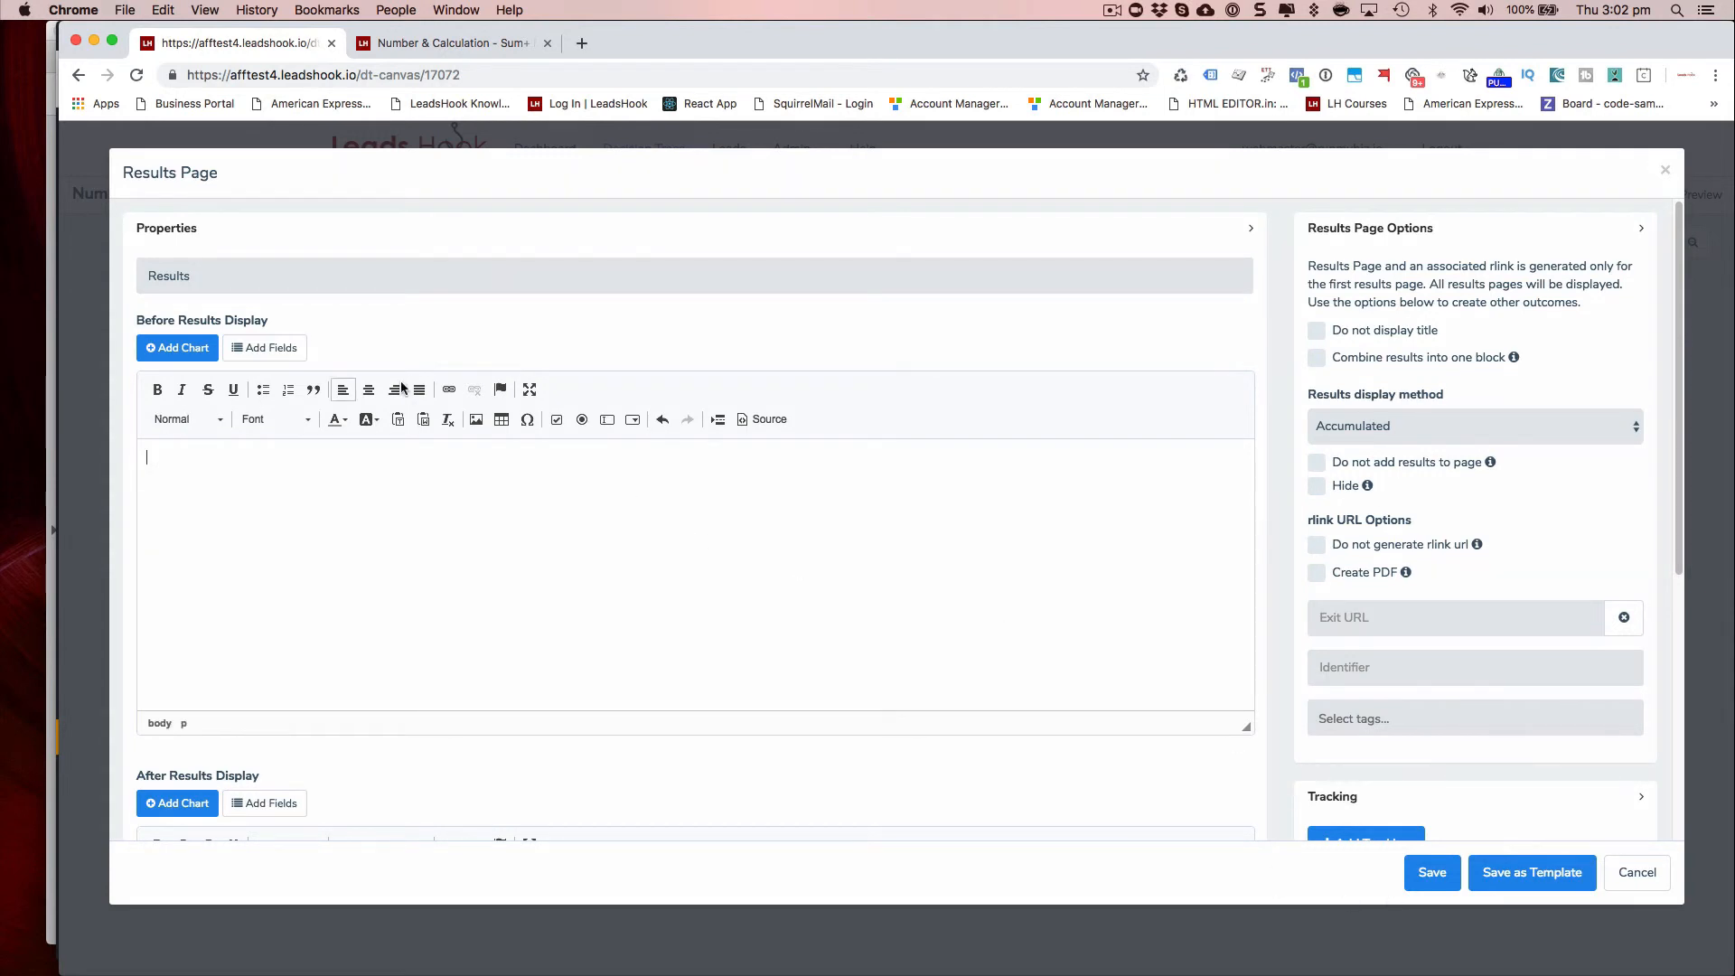
pyautogui.click(274, 348)
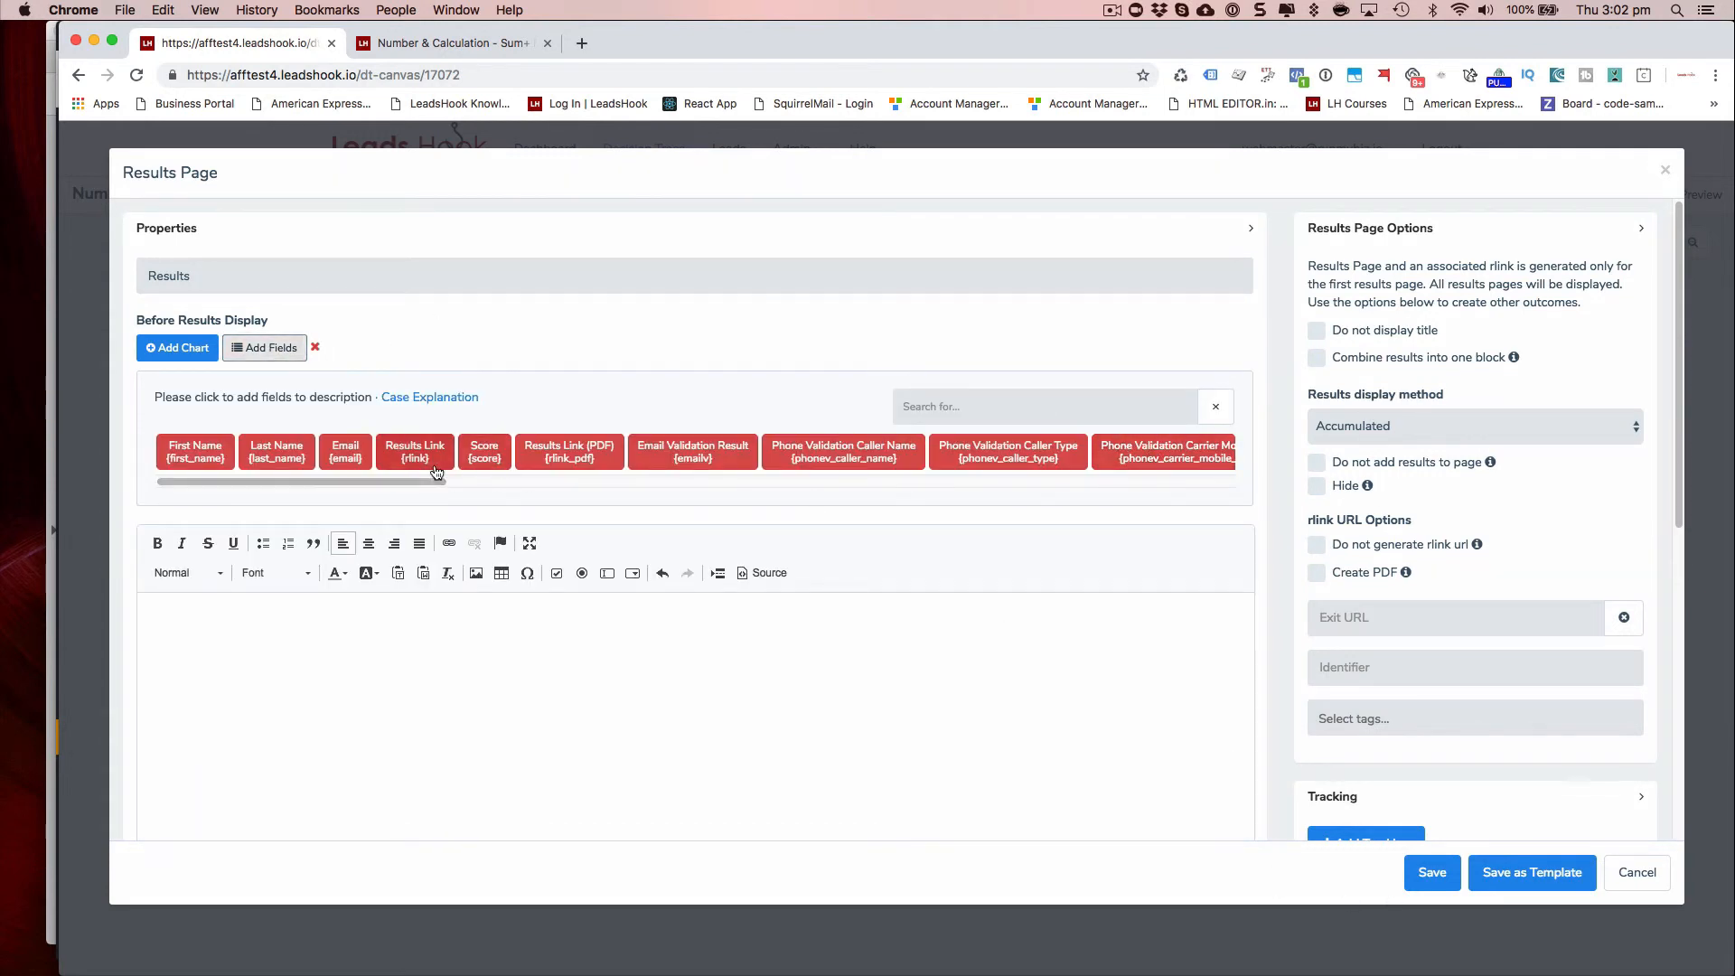
pyautogui.moveTo(434, 482); pyautogui.dragTo(1307, 499)
pyautogui.doubleClick(1173, 452)
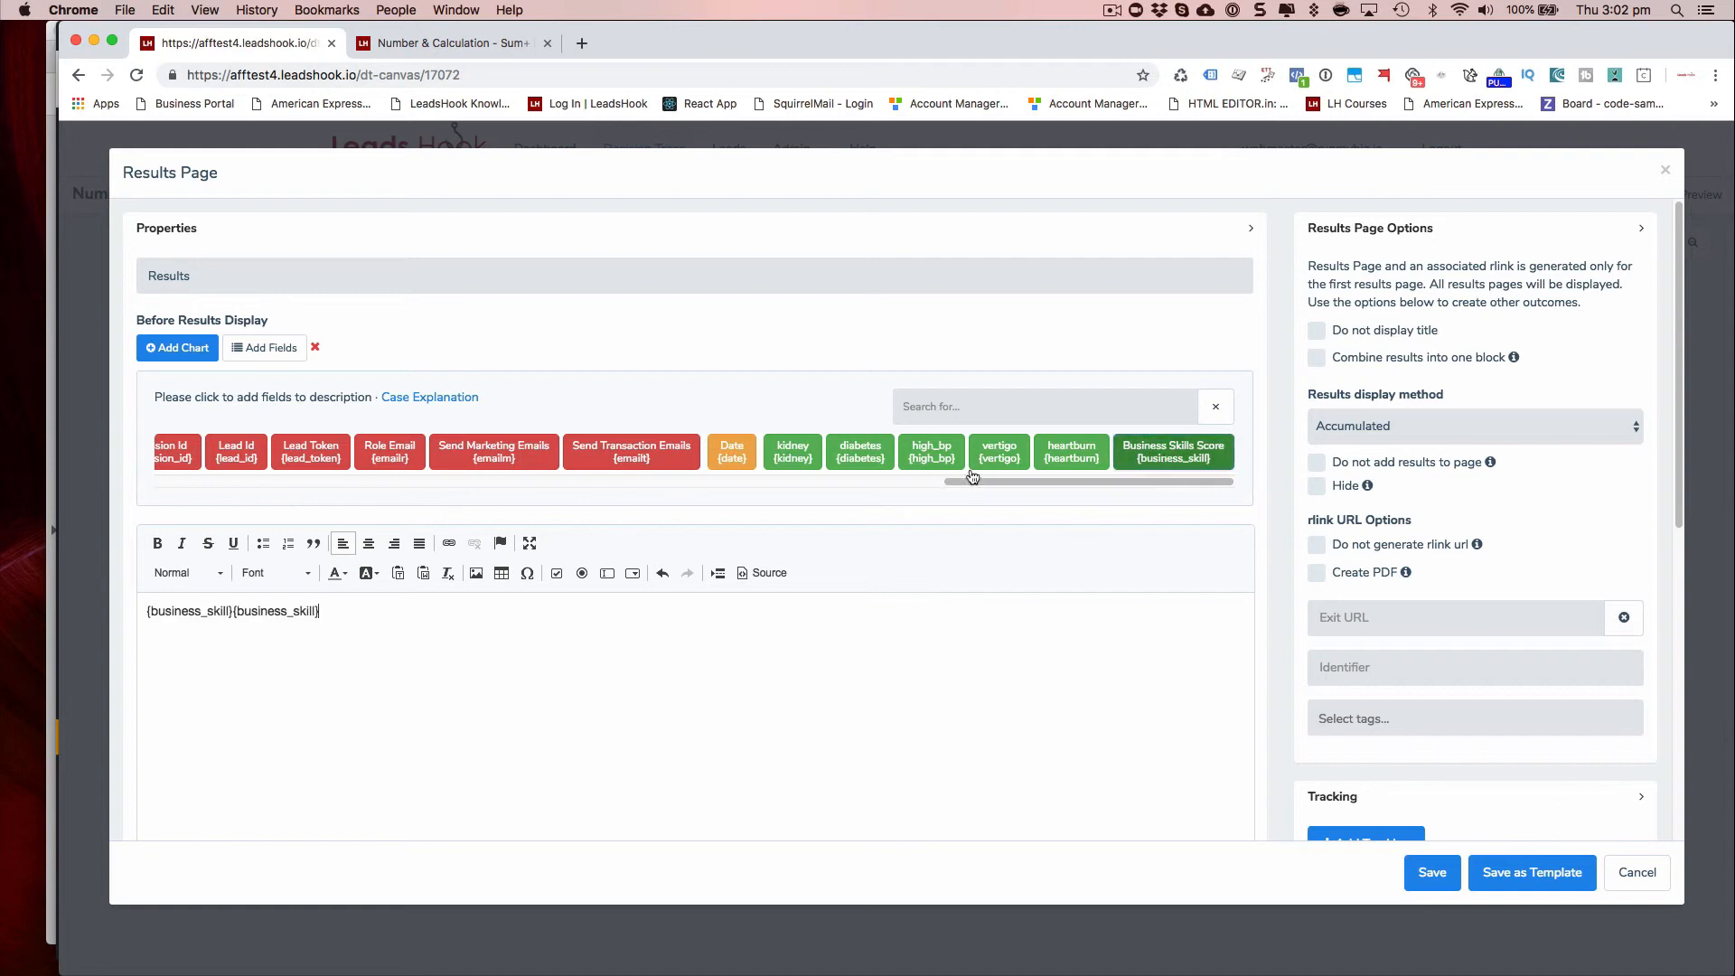
pyautogui.click(232, 611)
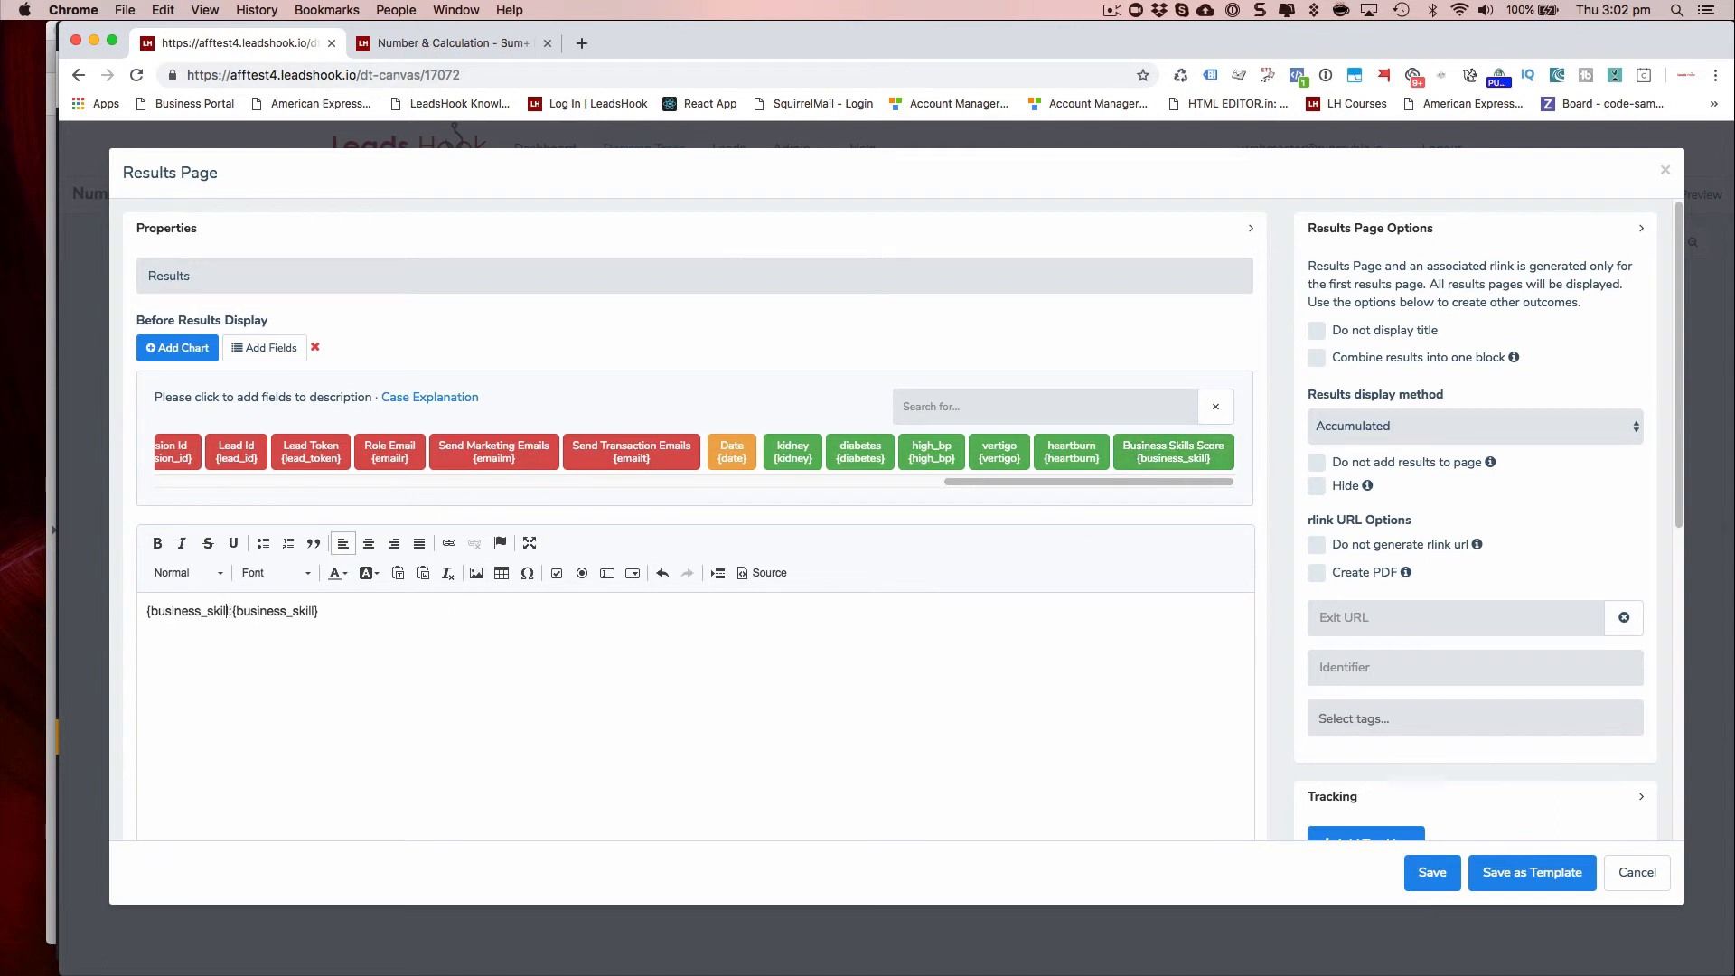
pyautogui.press('BackSpace')
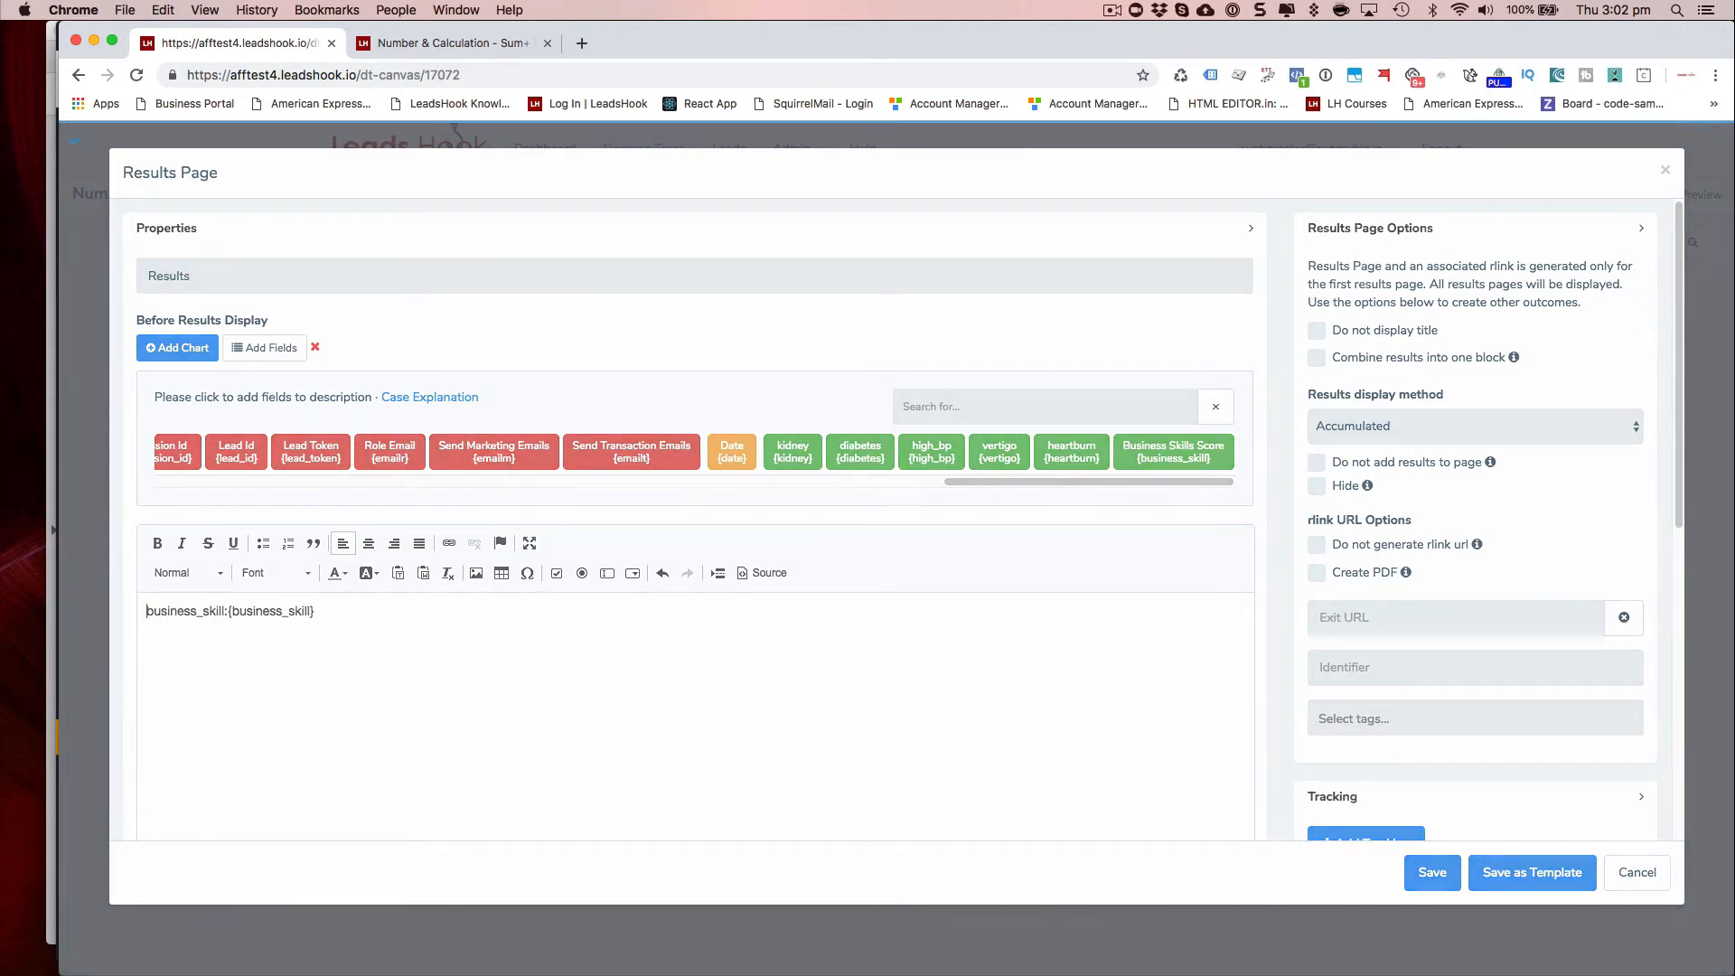
# Centre the business_skill line, format it as Heading 2, and save the results page.
pyautogui.moveTo(347, 611); pyautogui.dragTo(38, 561)
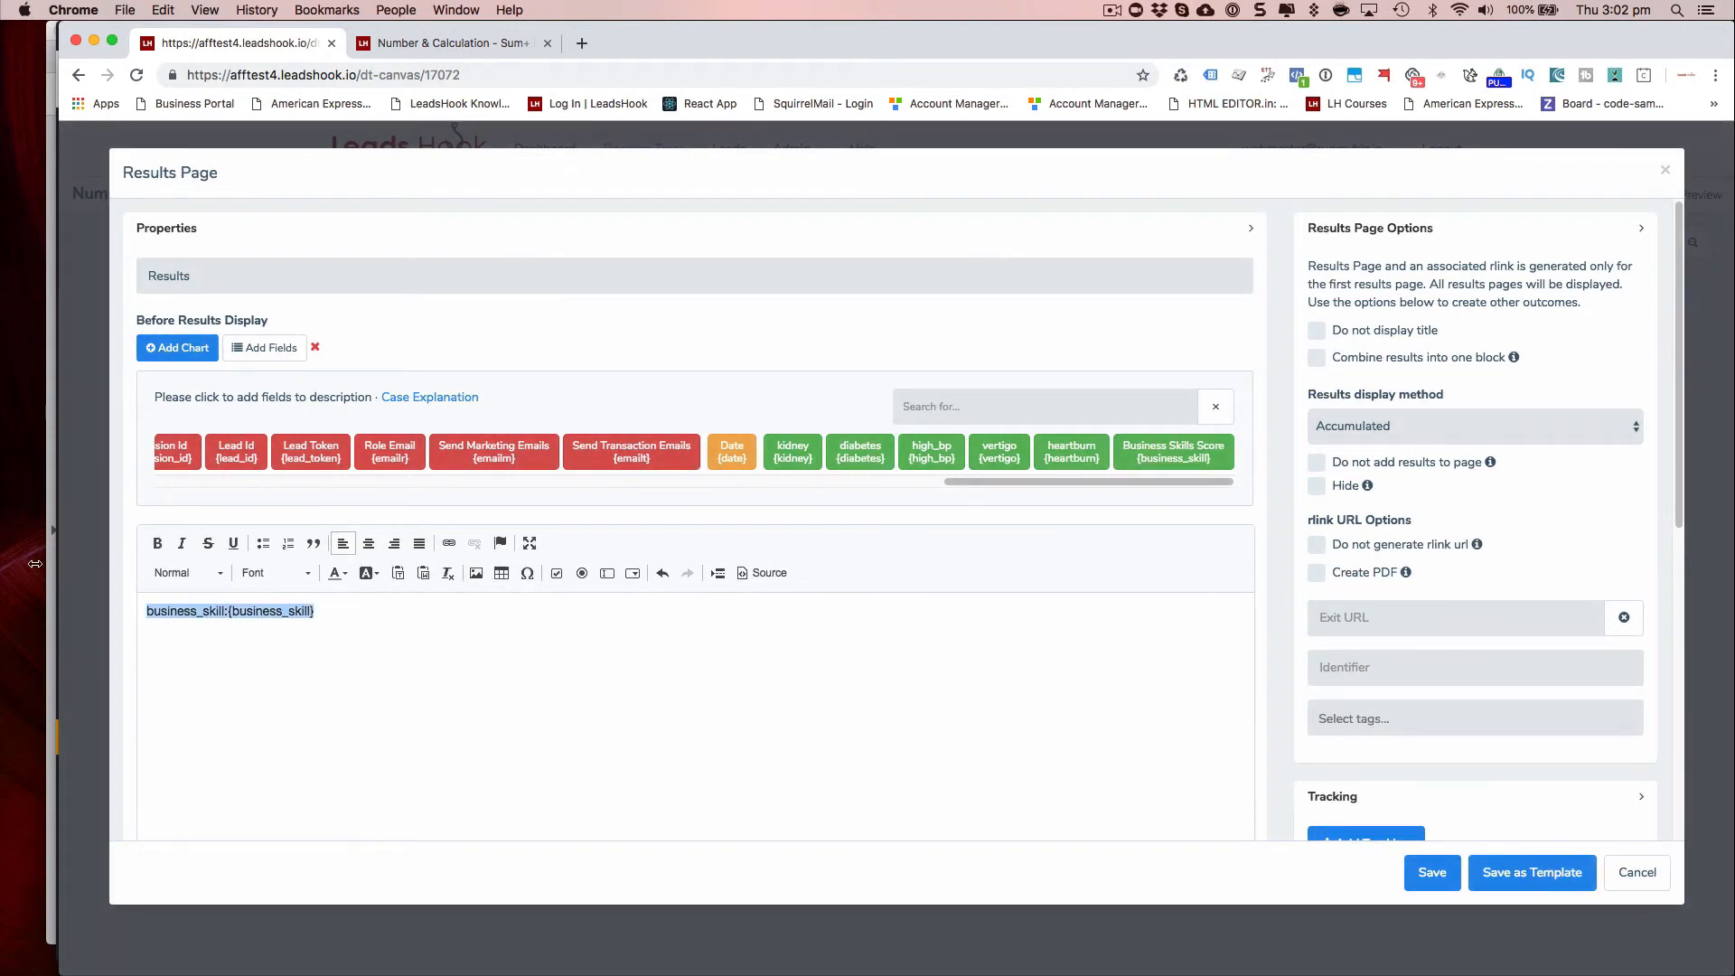
pyautogui.click(368, 543)
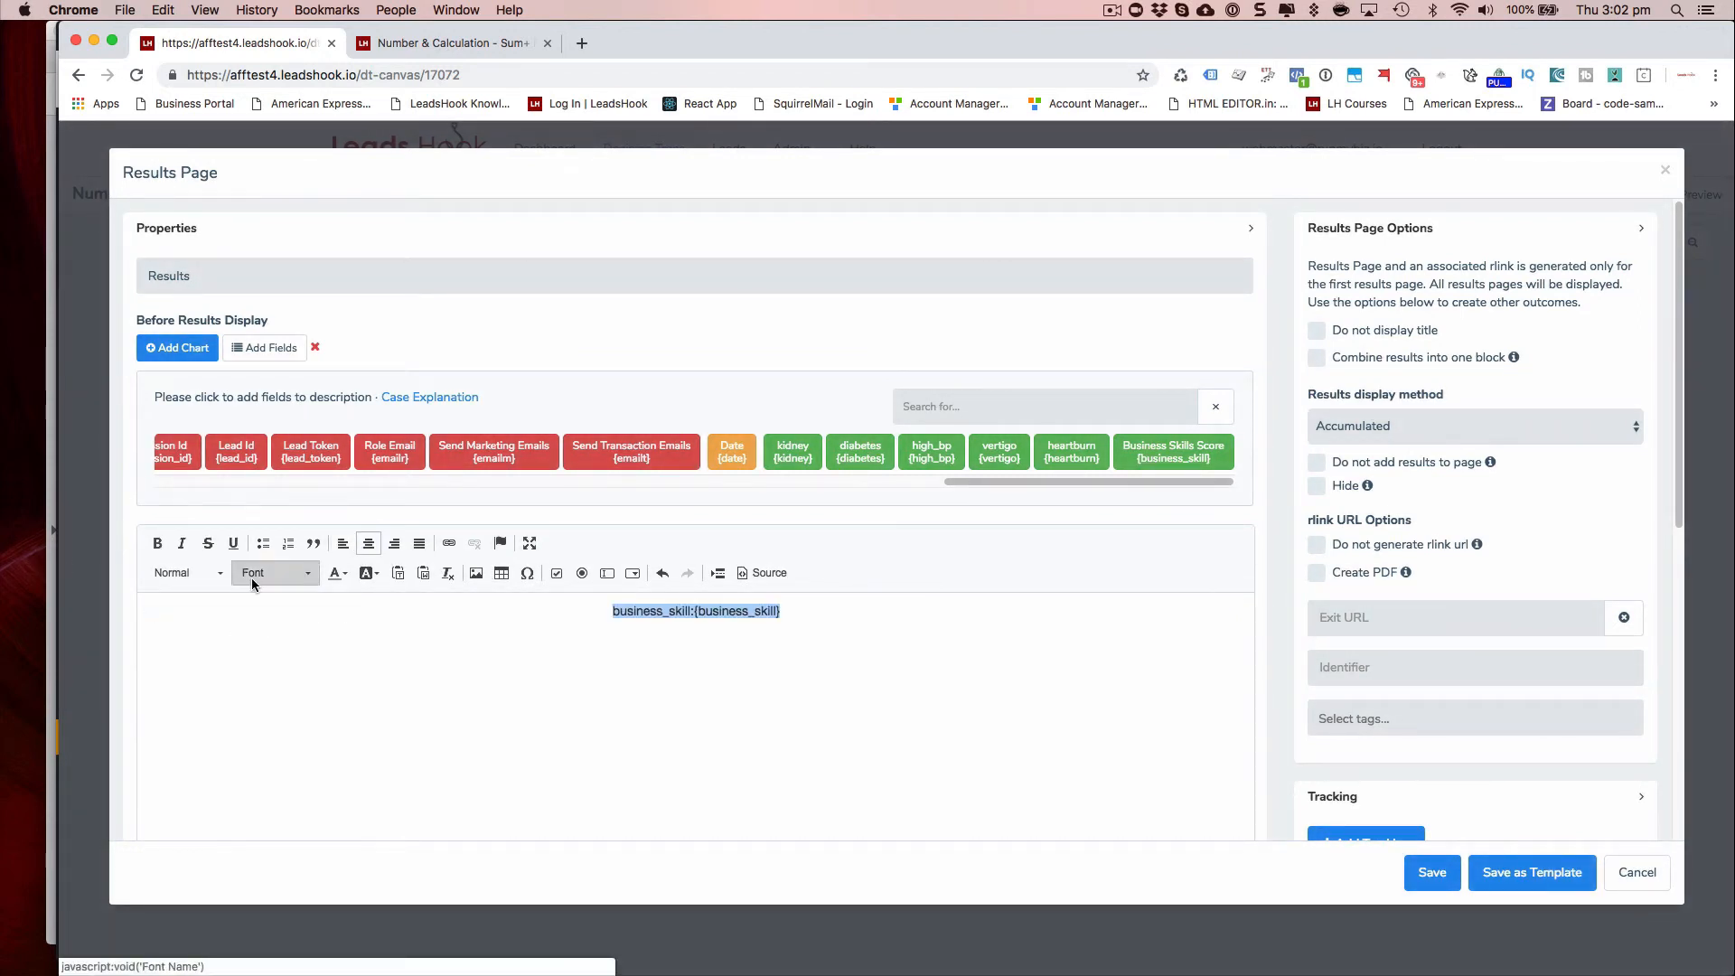
pyautogui.click(186, 572)
pyautogui.click(222, 682)
pyautogui.click(567, 699)
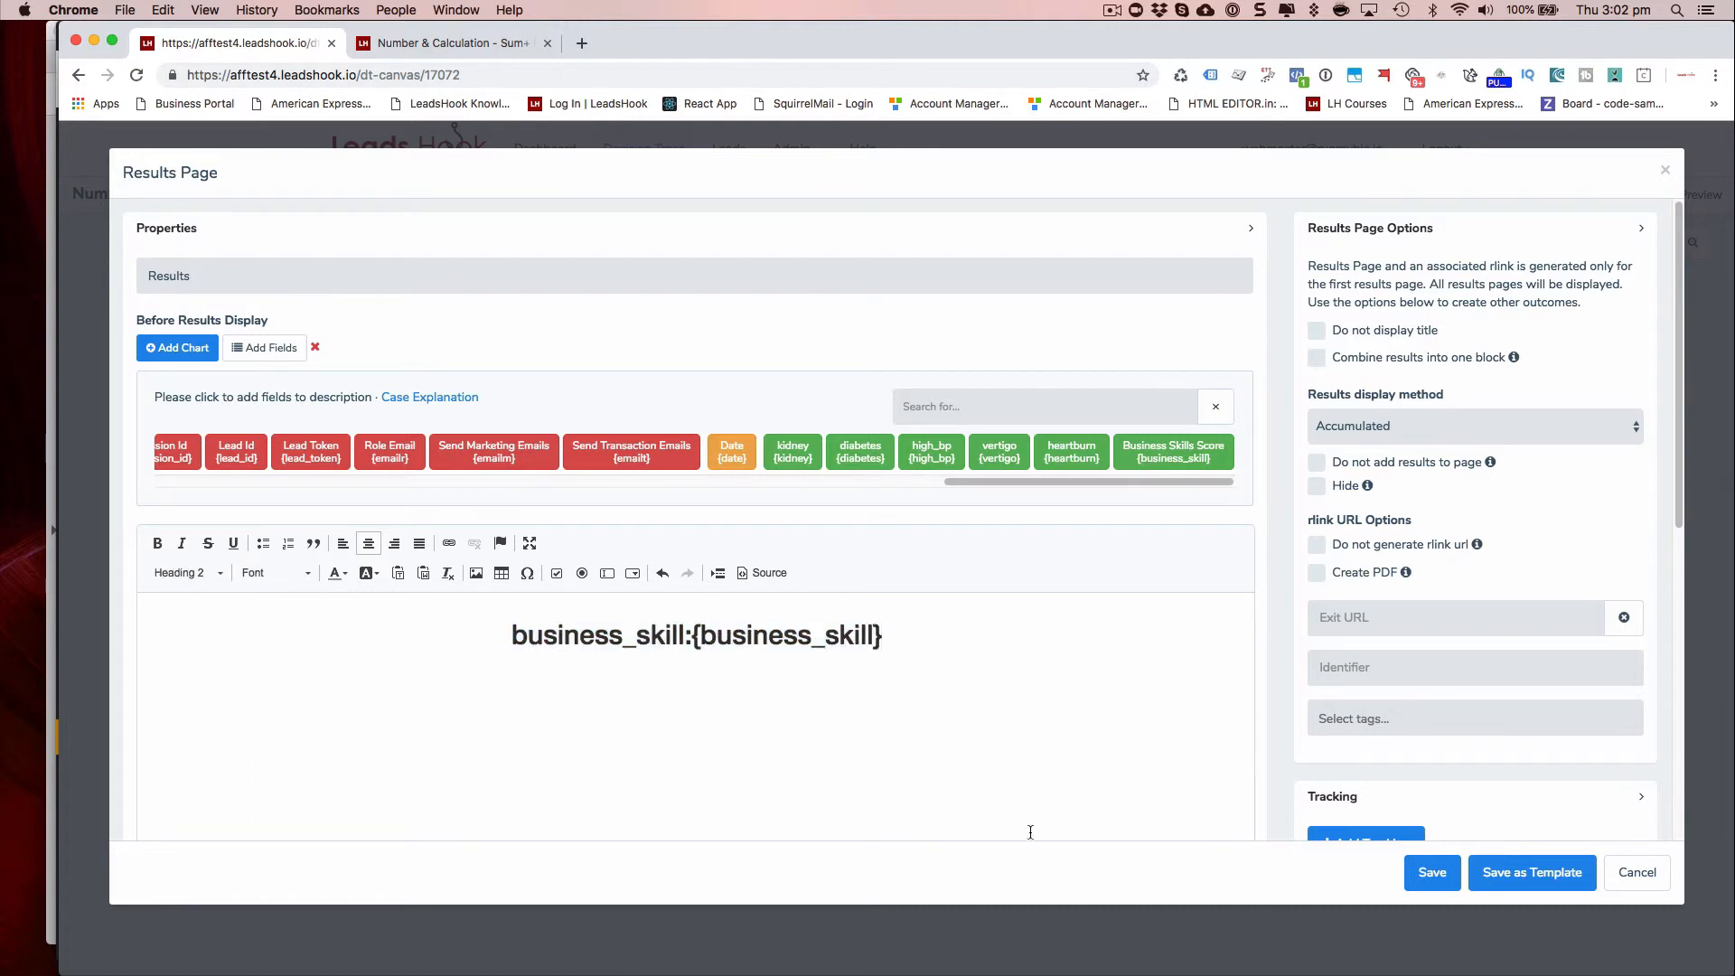
pyautogui.click(1416, 876)
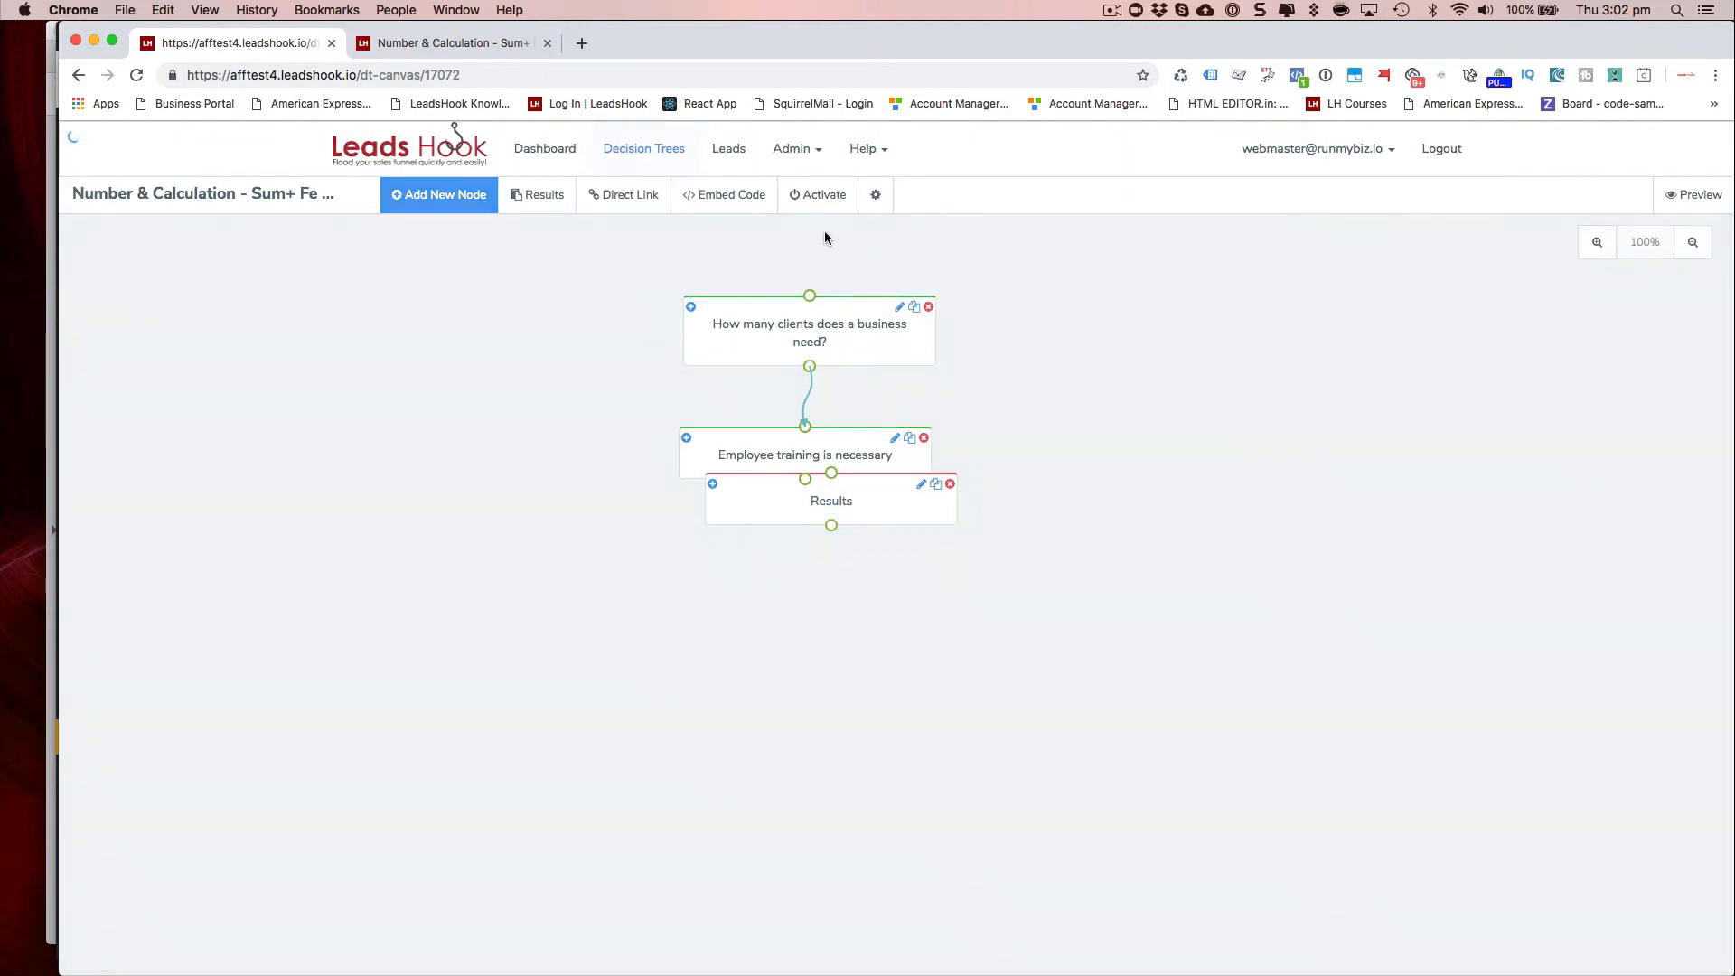
# Reload the preview and answer 1 and True to check whether the results page is reached.
pyautogui.click(486, 42)
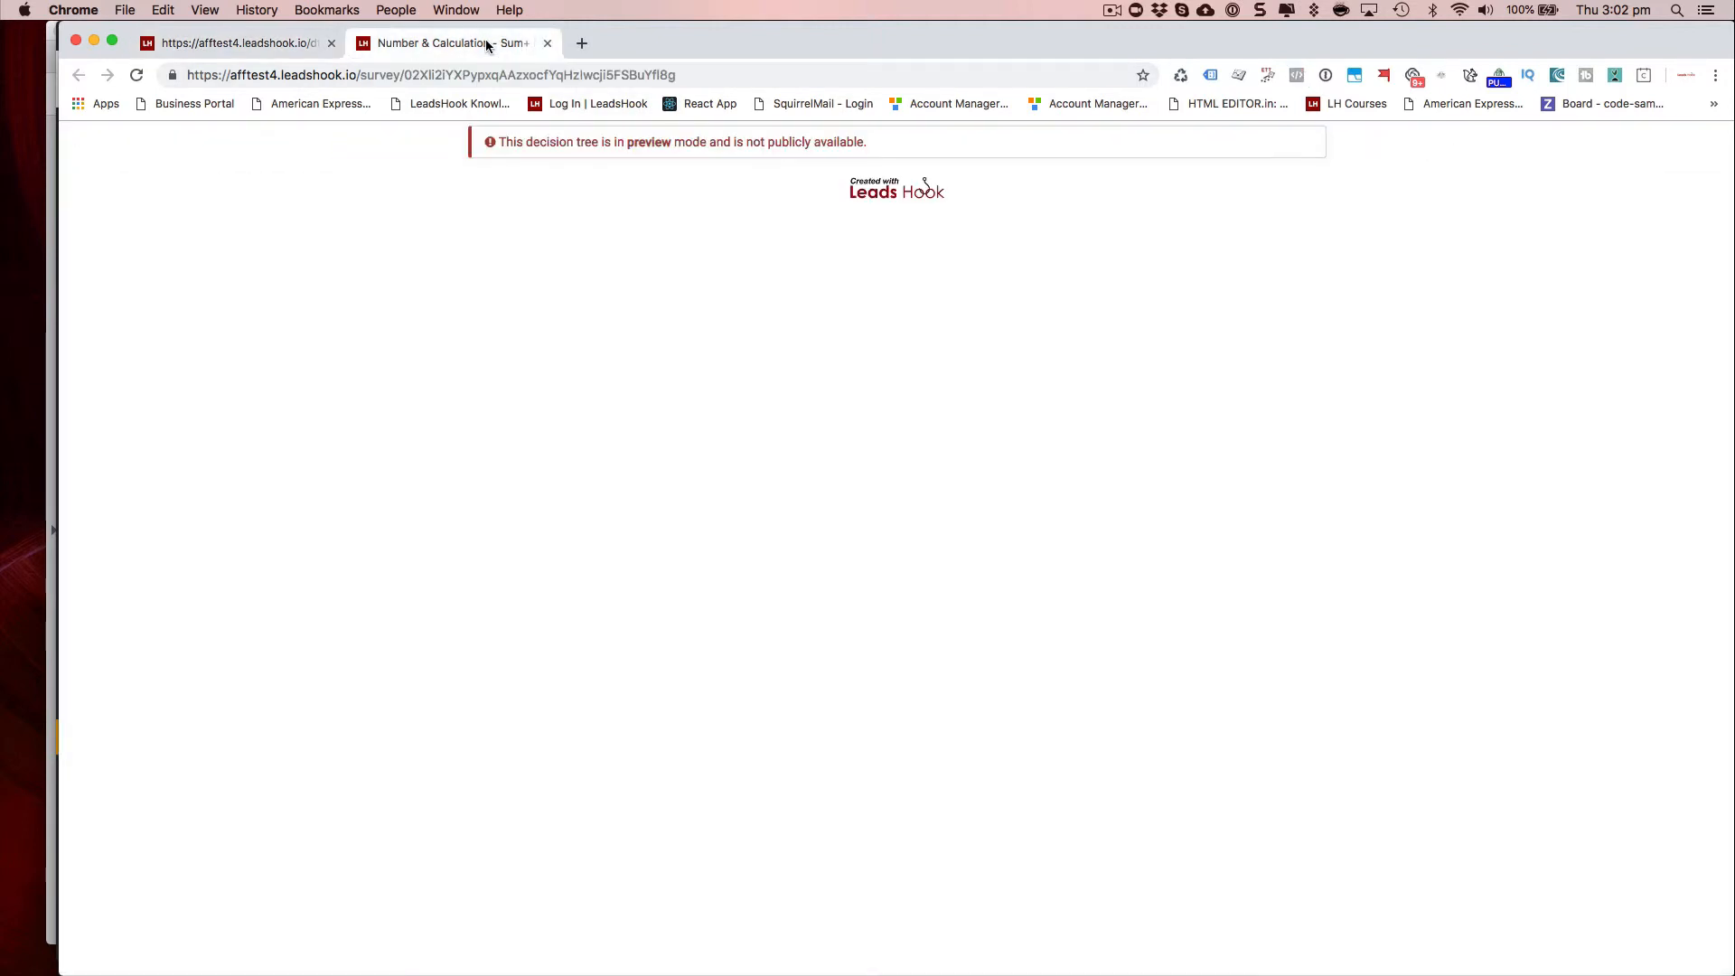
pyautogui.click(136, 75)
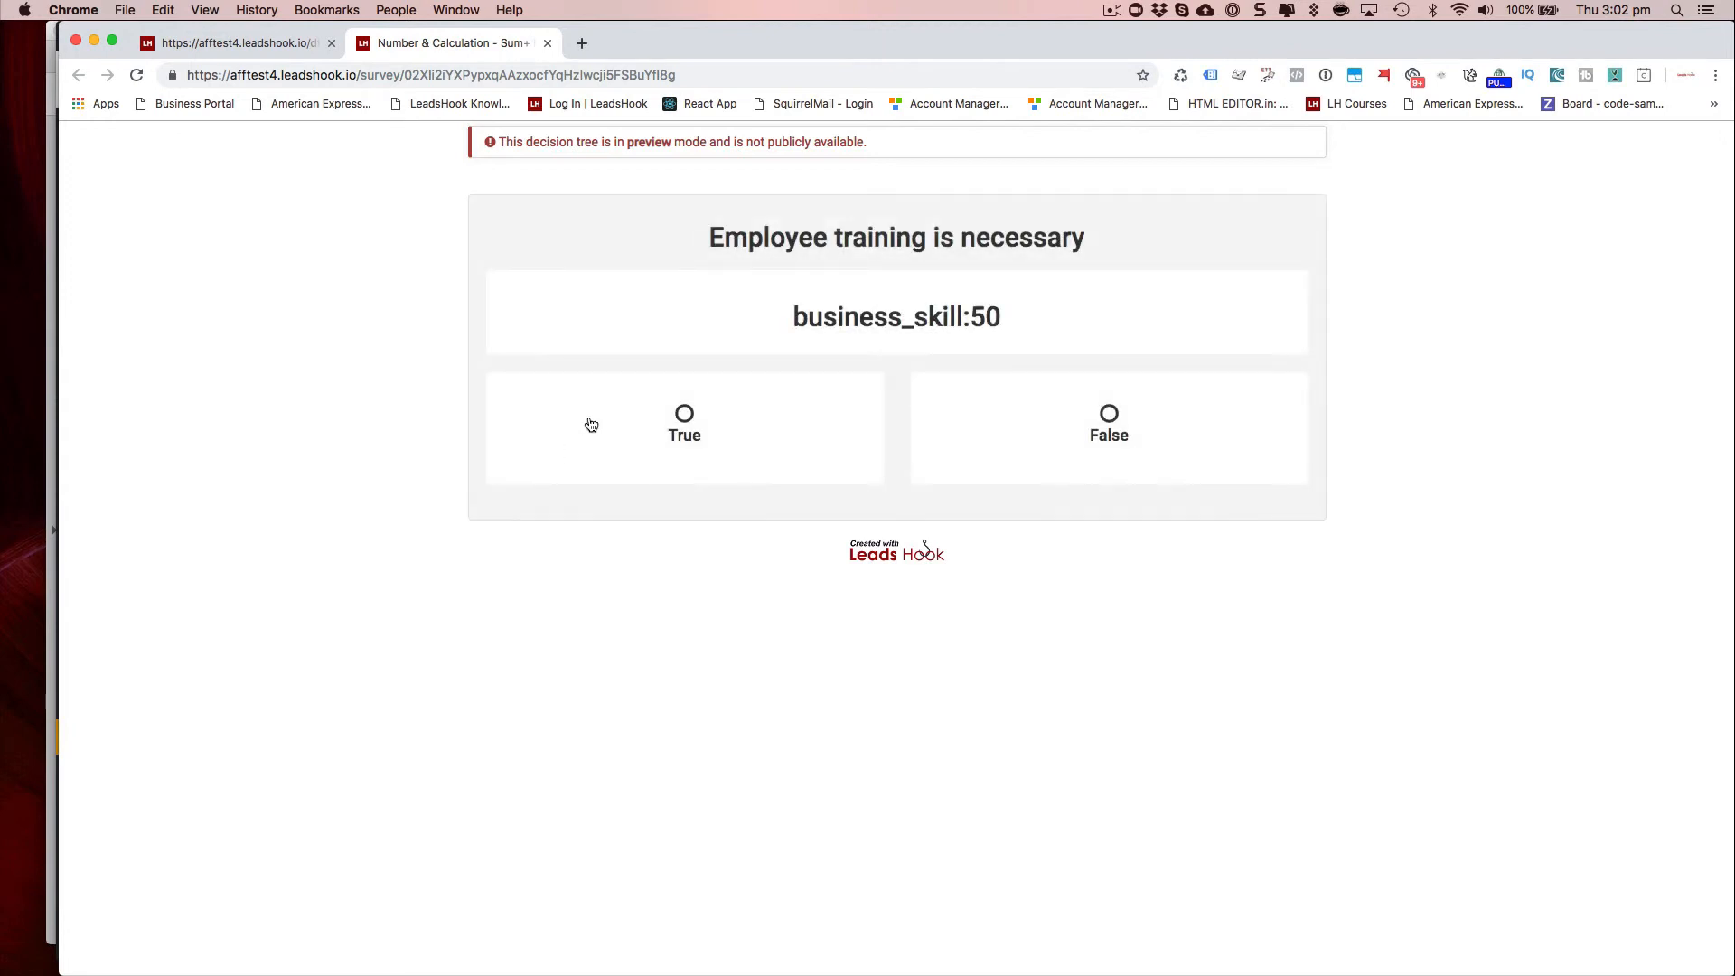
pyautogui.click(771, 428)
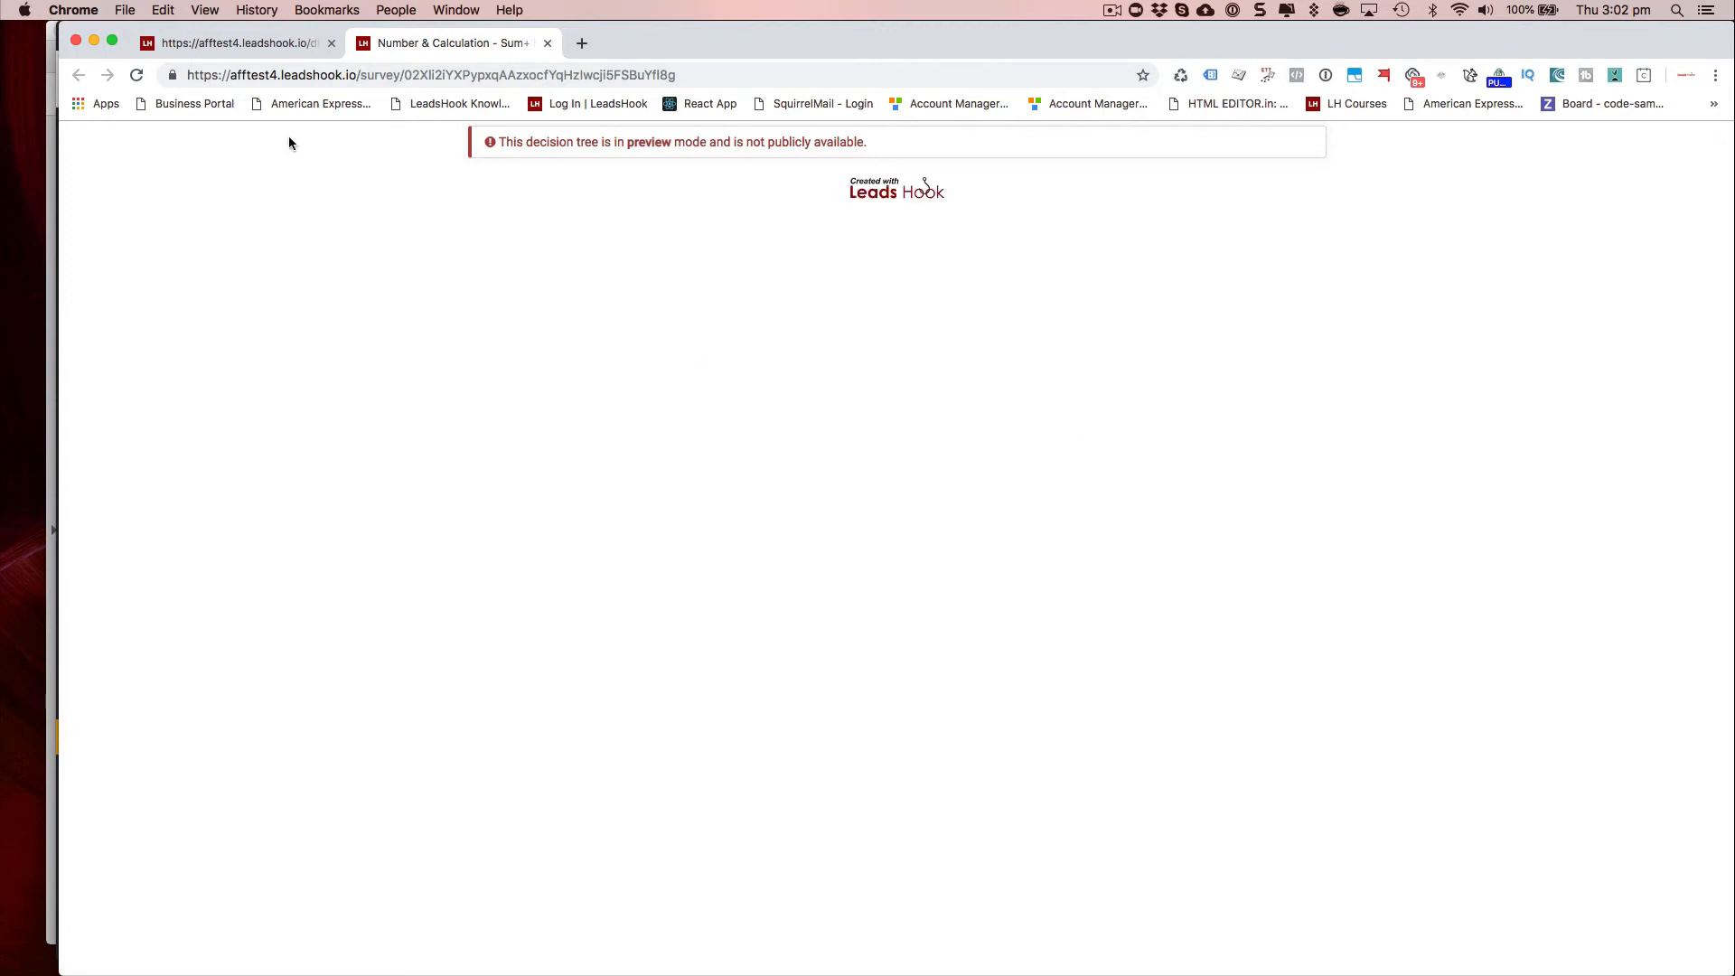
# Move the Results node clear of the "Employee training is necessary" question and connect that question to it.
pyautogui.click(236, 43)
pyautogui.moveTo(756, 518); pyautogui.dragTo(753, 577)
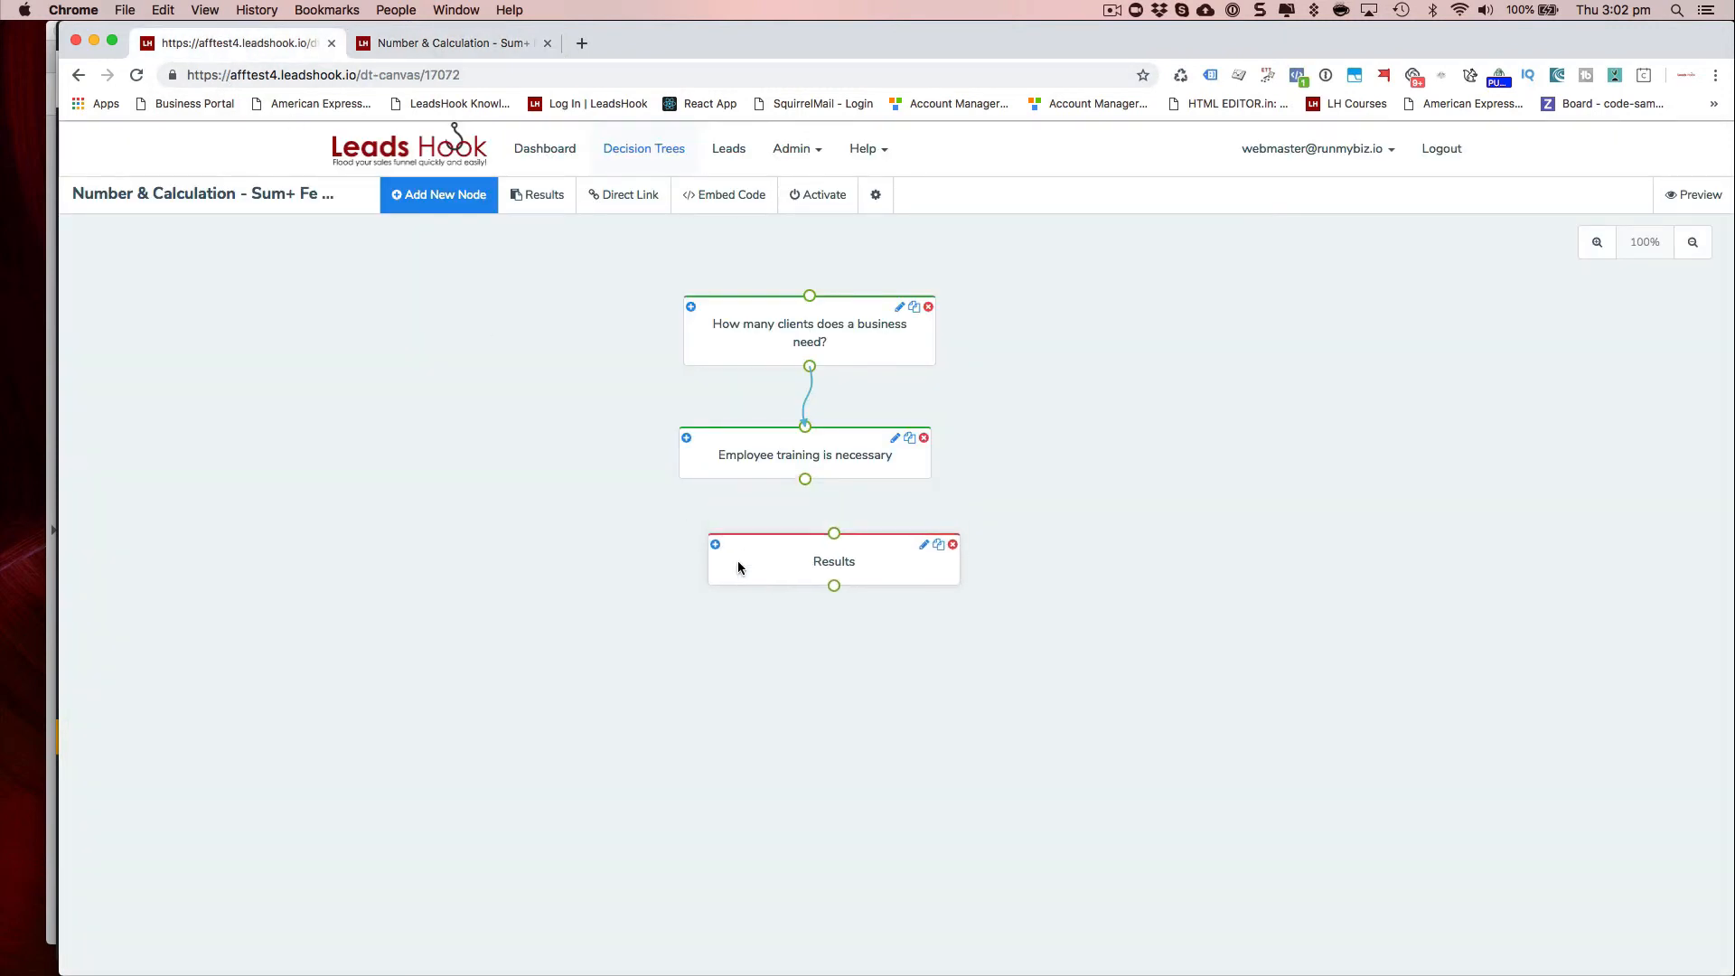
pyautogui.moveTo(808, 496); pyautogui.dragTo(828, 532)
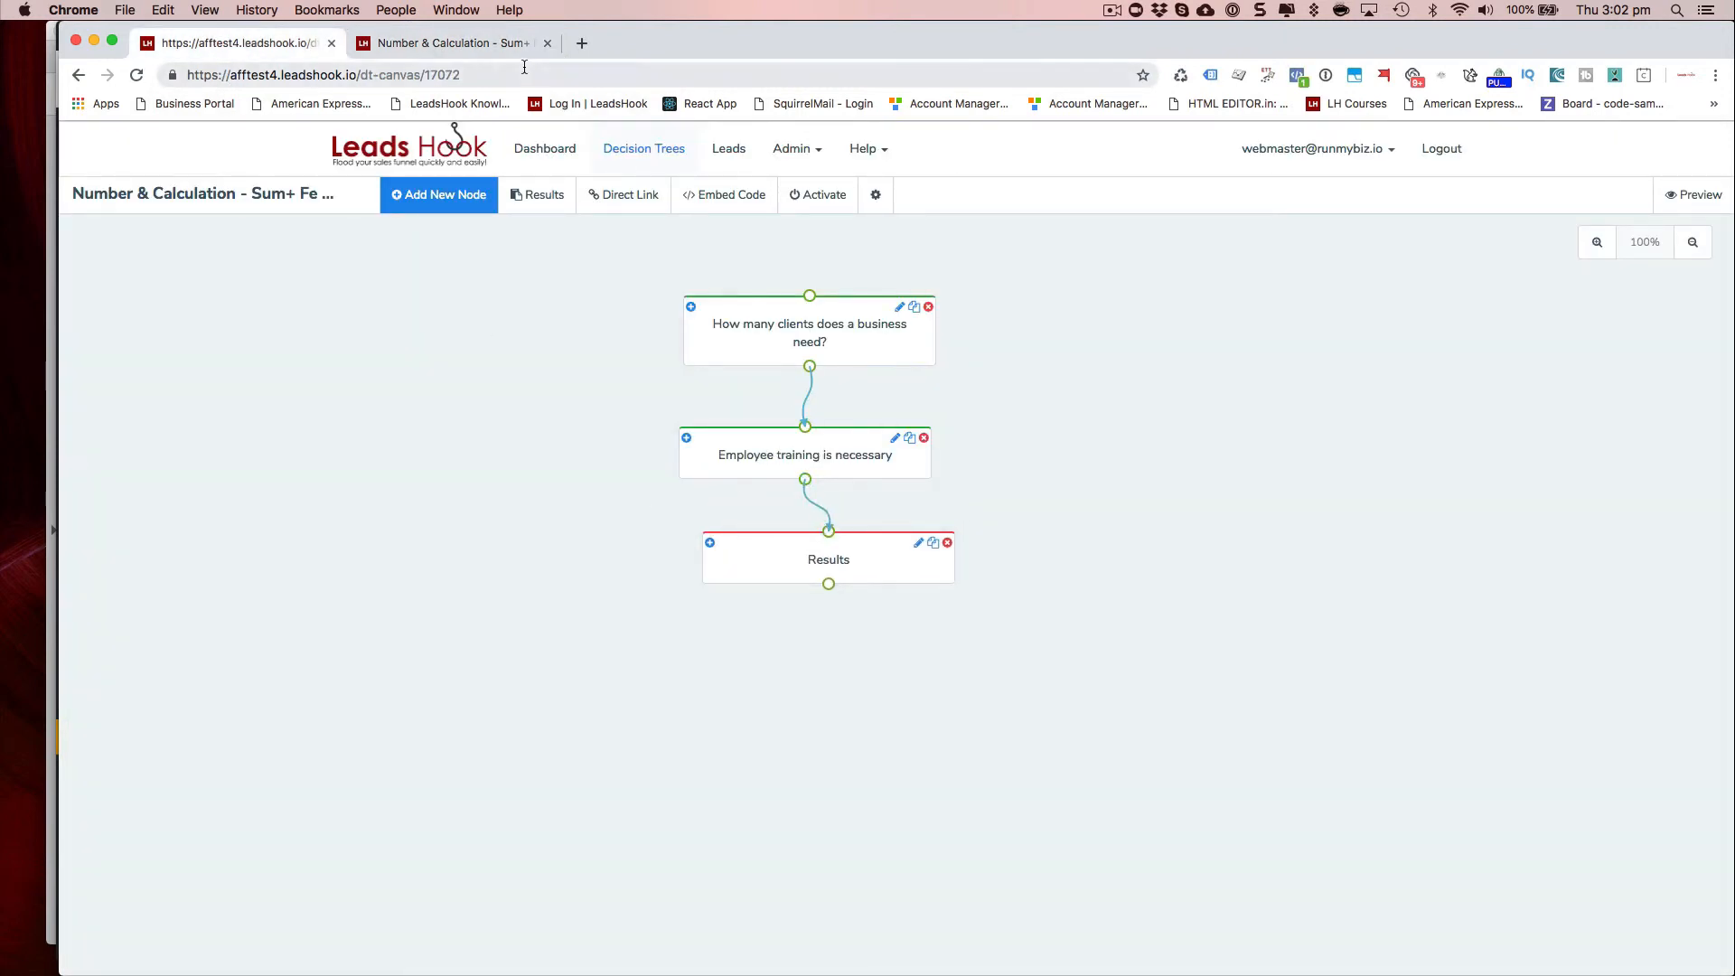
# Run the reloaded preview with answers 1 and True, and again with 1 and False, to check the score on the results page.
pyautogui.click(492, 41)
pyautogui.click(136, 75)
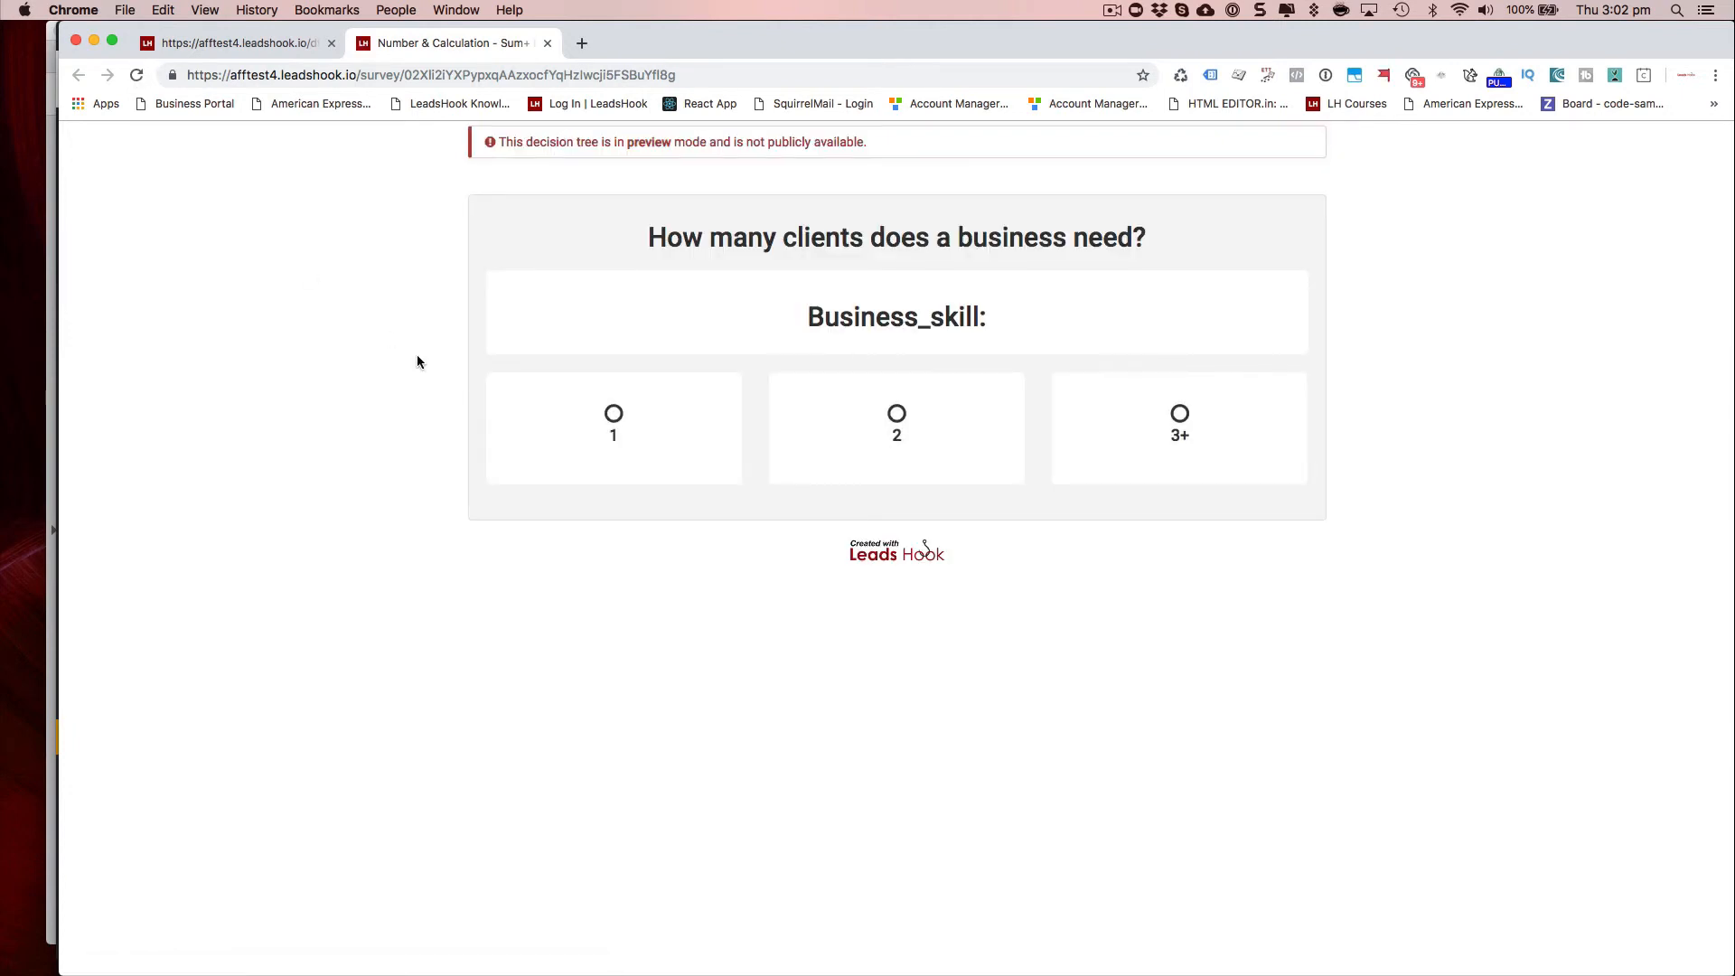
pyautogui.click(613, 446)
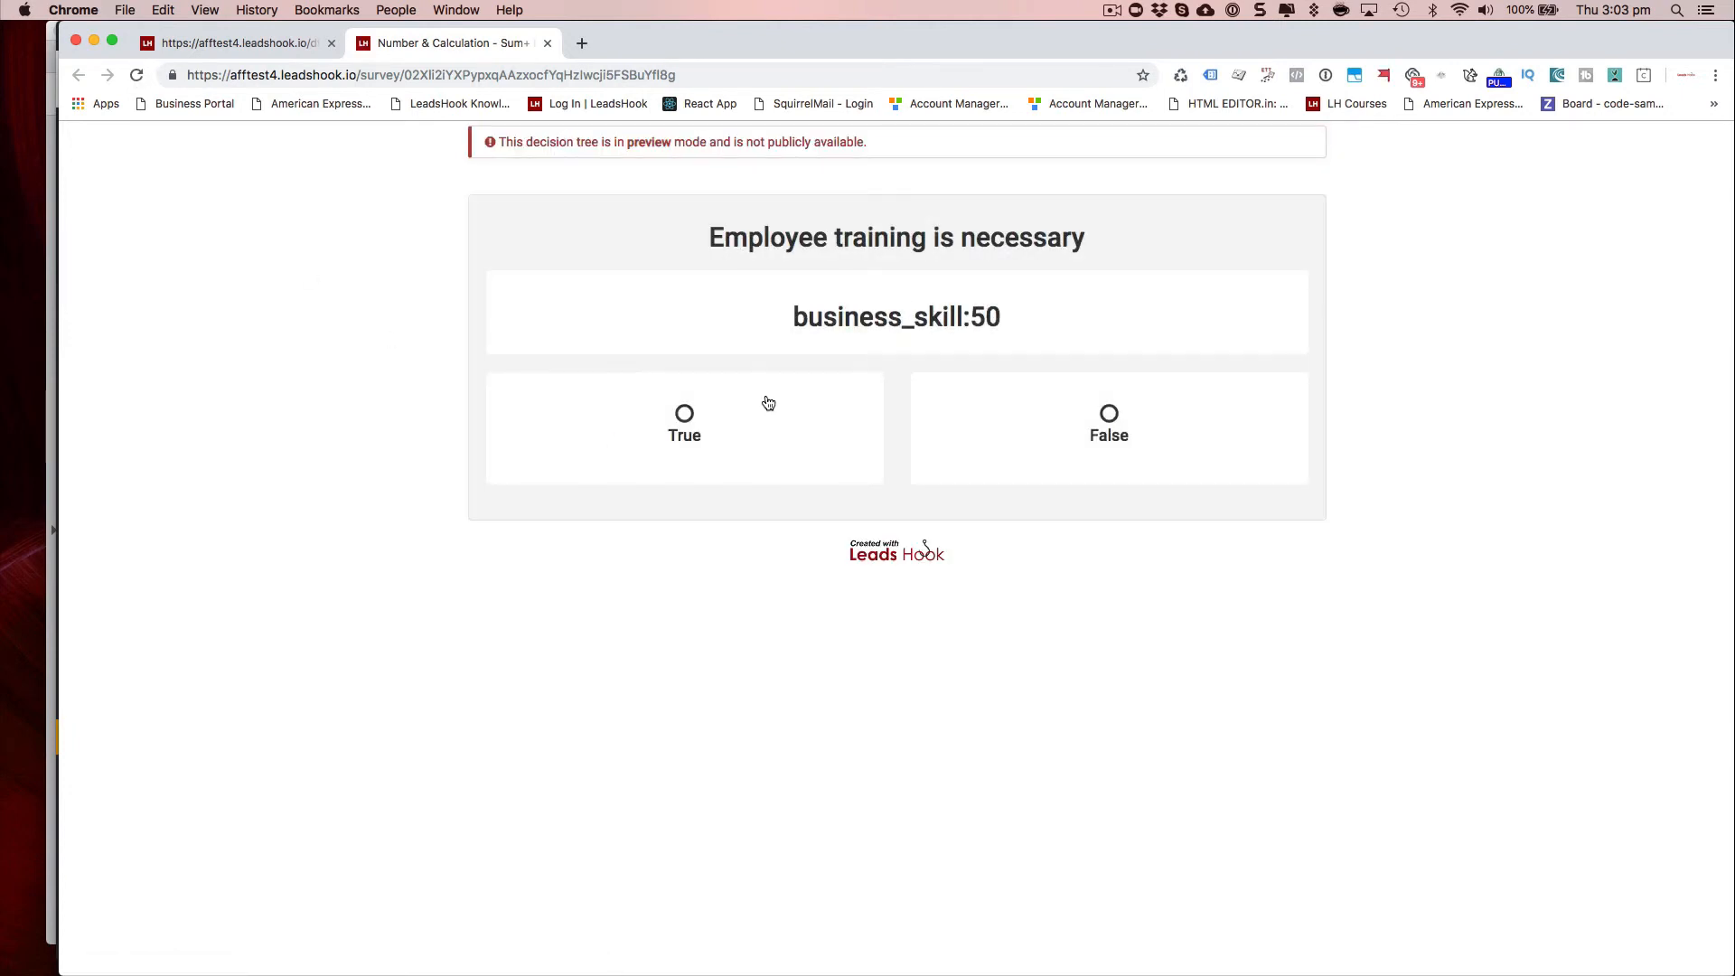
pyautogui.click(766, 399)
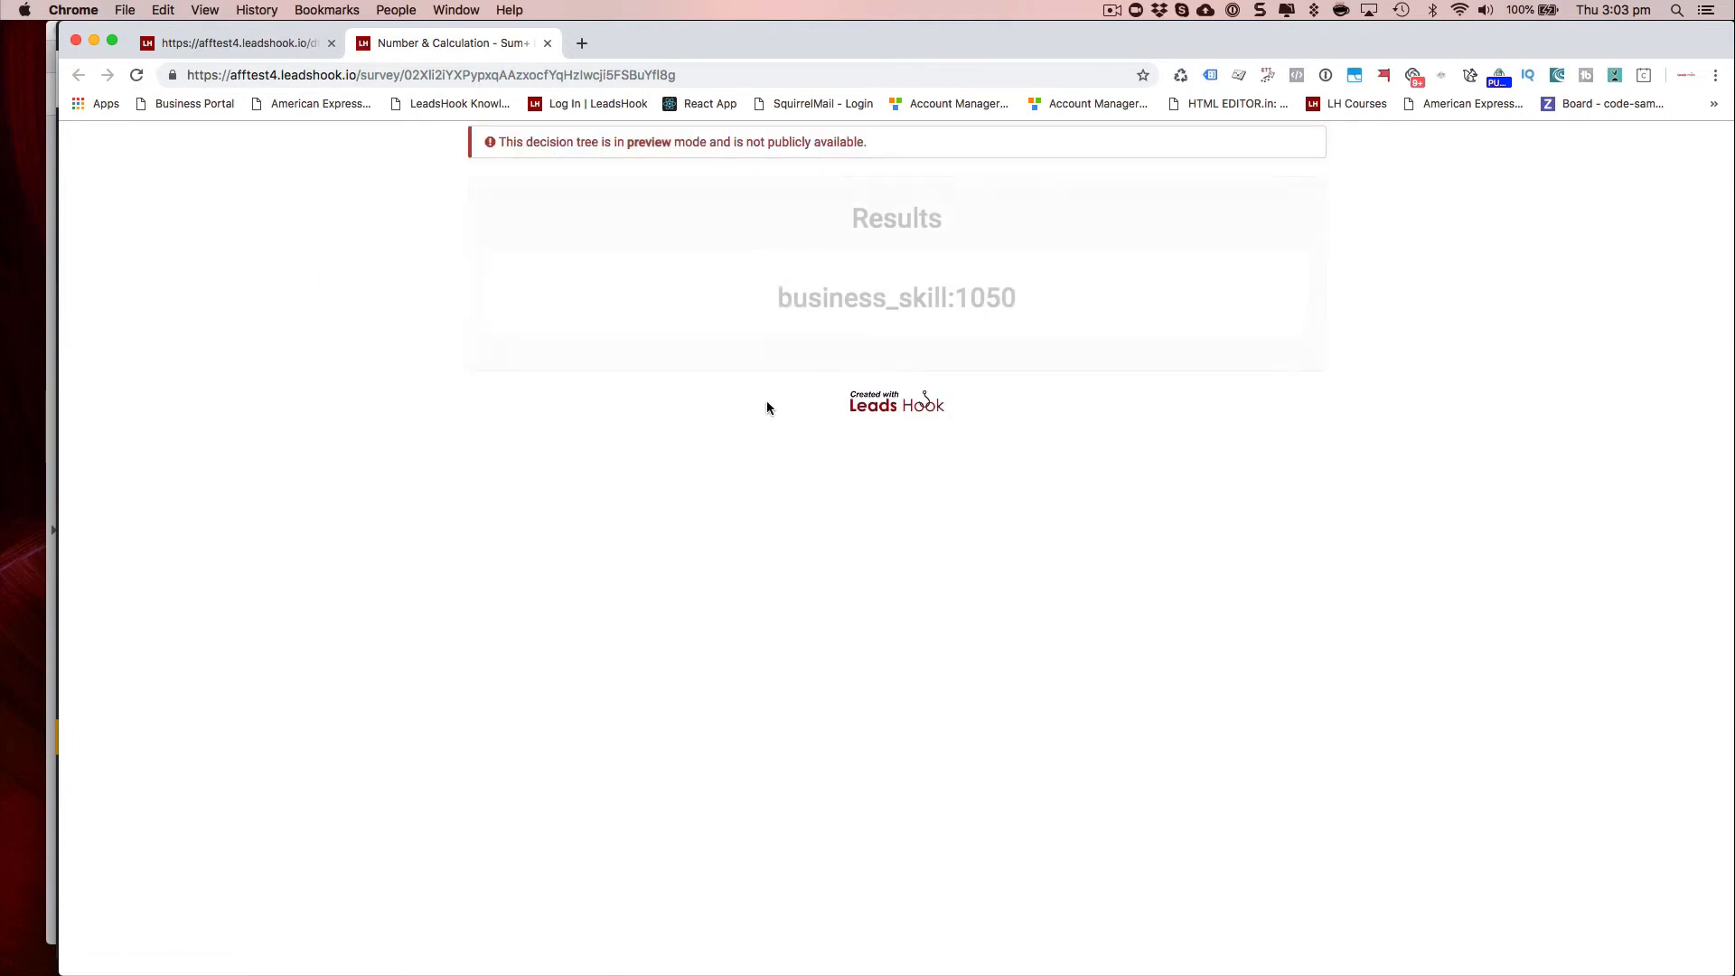
pyautogui.click(136, 77)
pyautogui.click(676, 425)
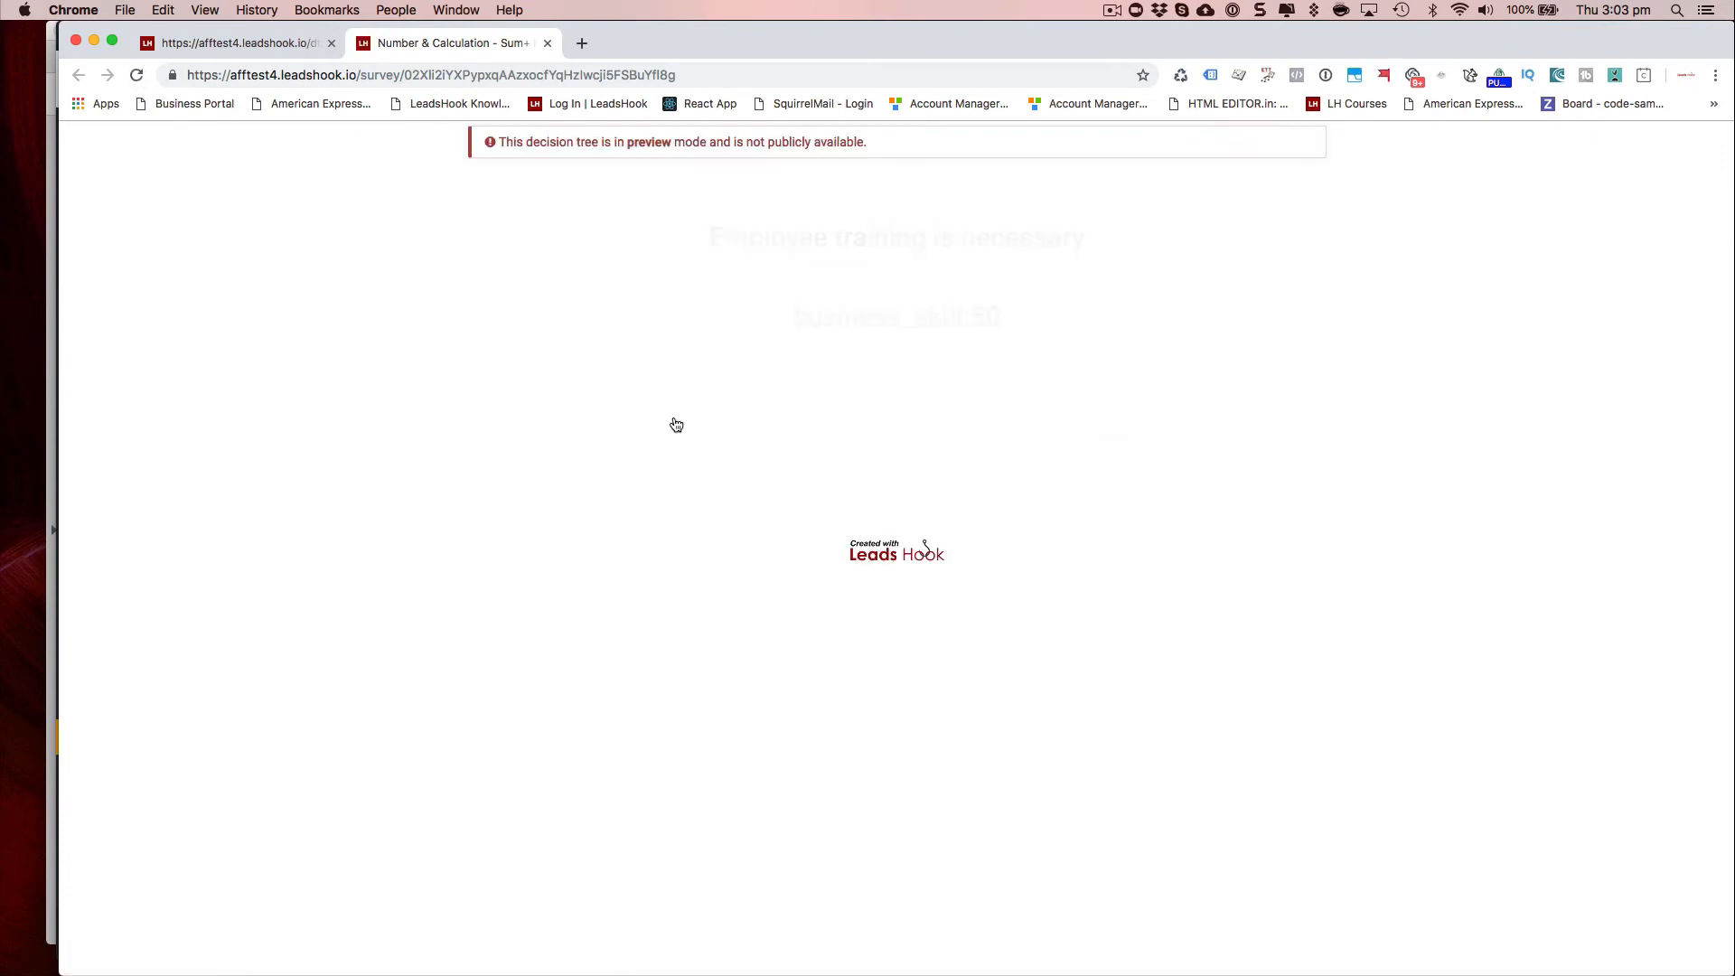
pyautogui.click(1077, 443)
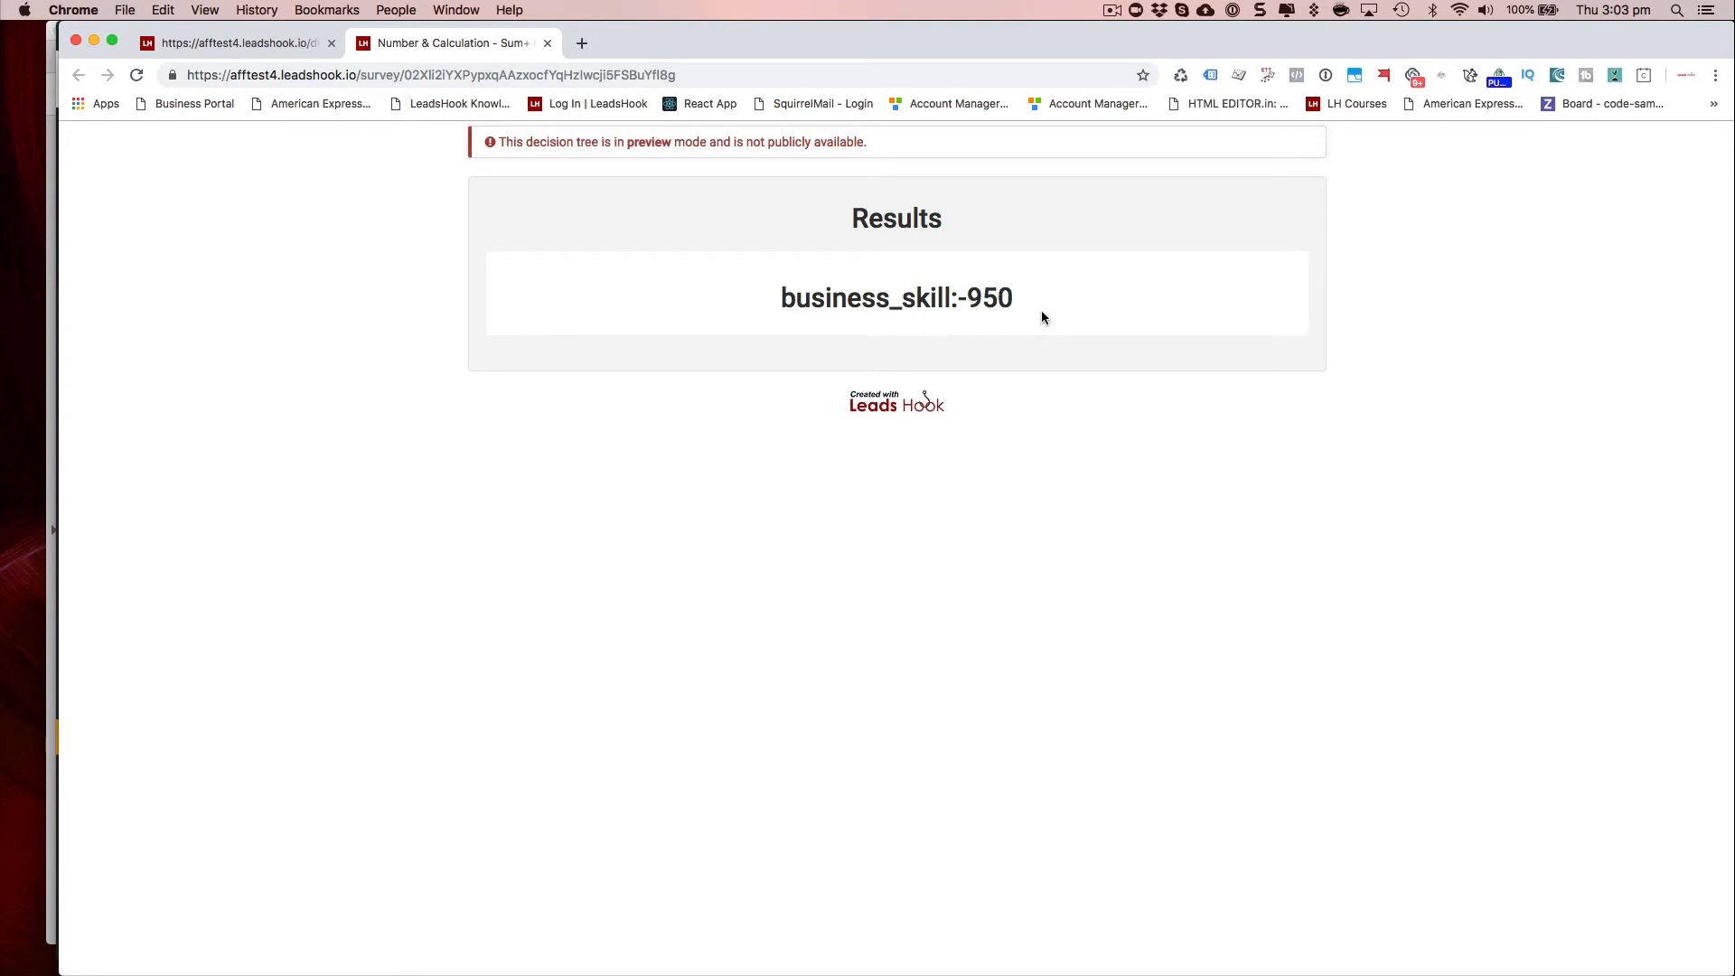
# Review the business_skill custom field values for the answers of "How many clients does a business need?" and close them without changes.
pyautogui.click(257, 45)
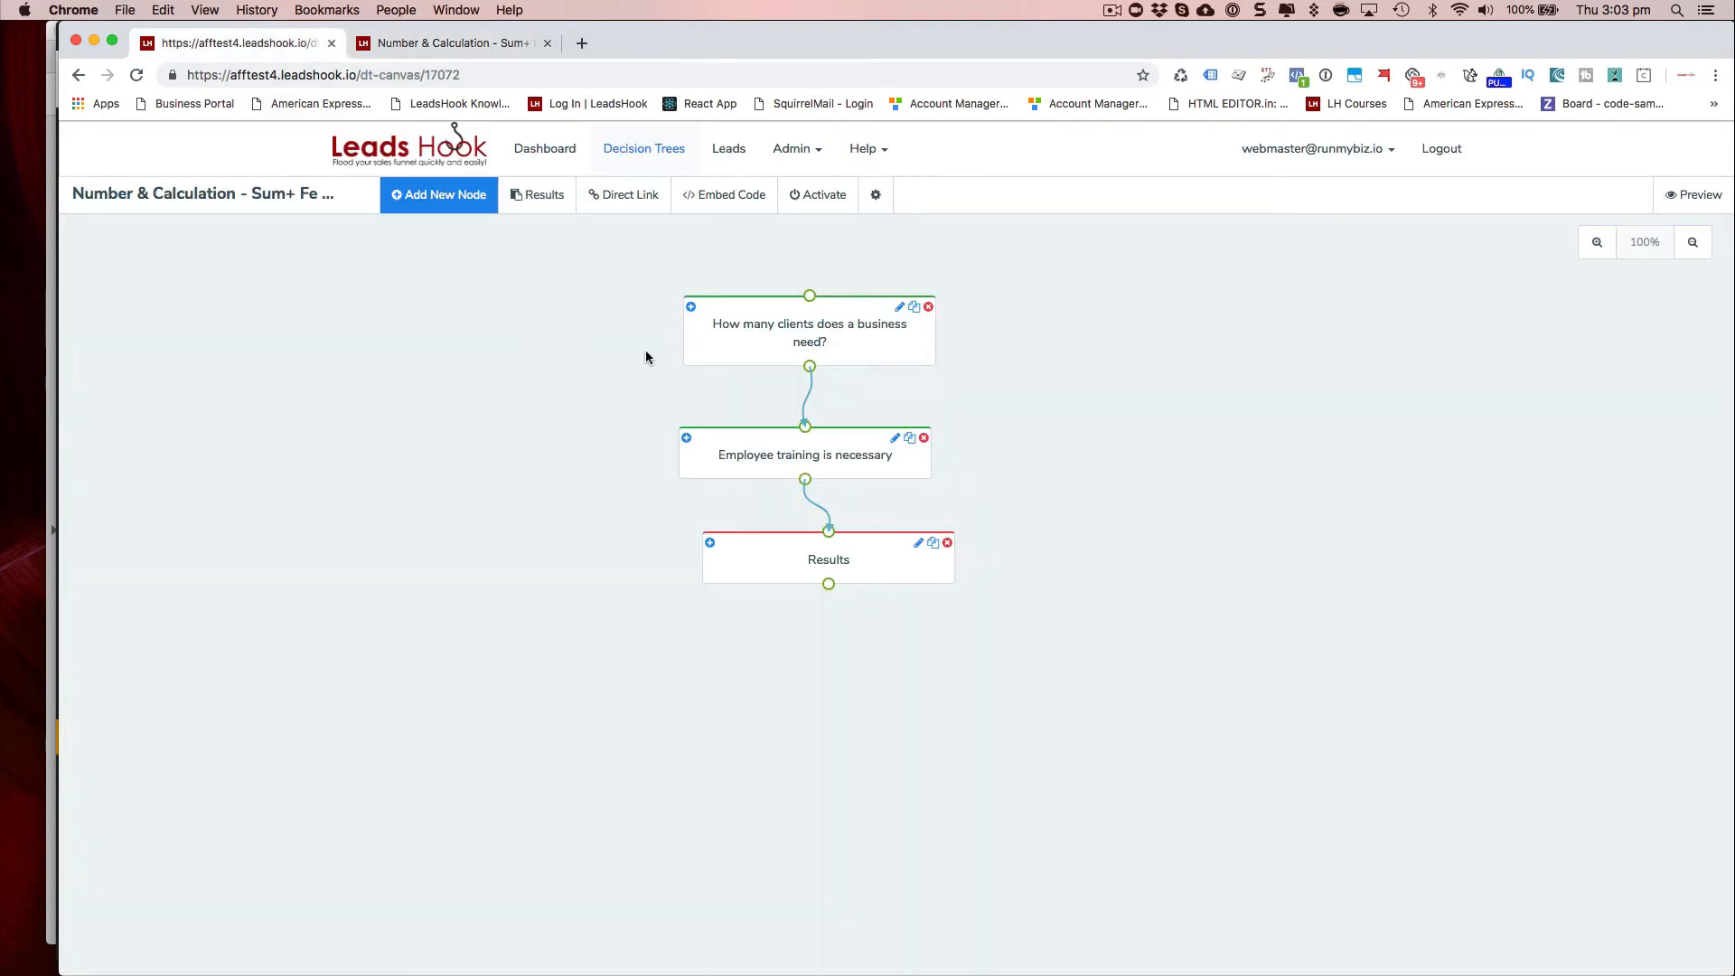
pyautogui.click(805, 336)
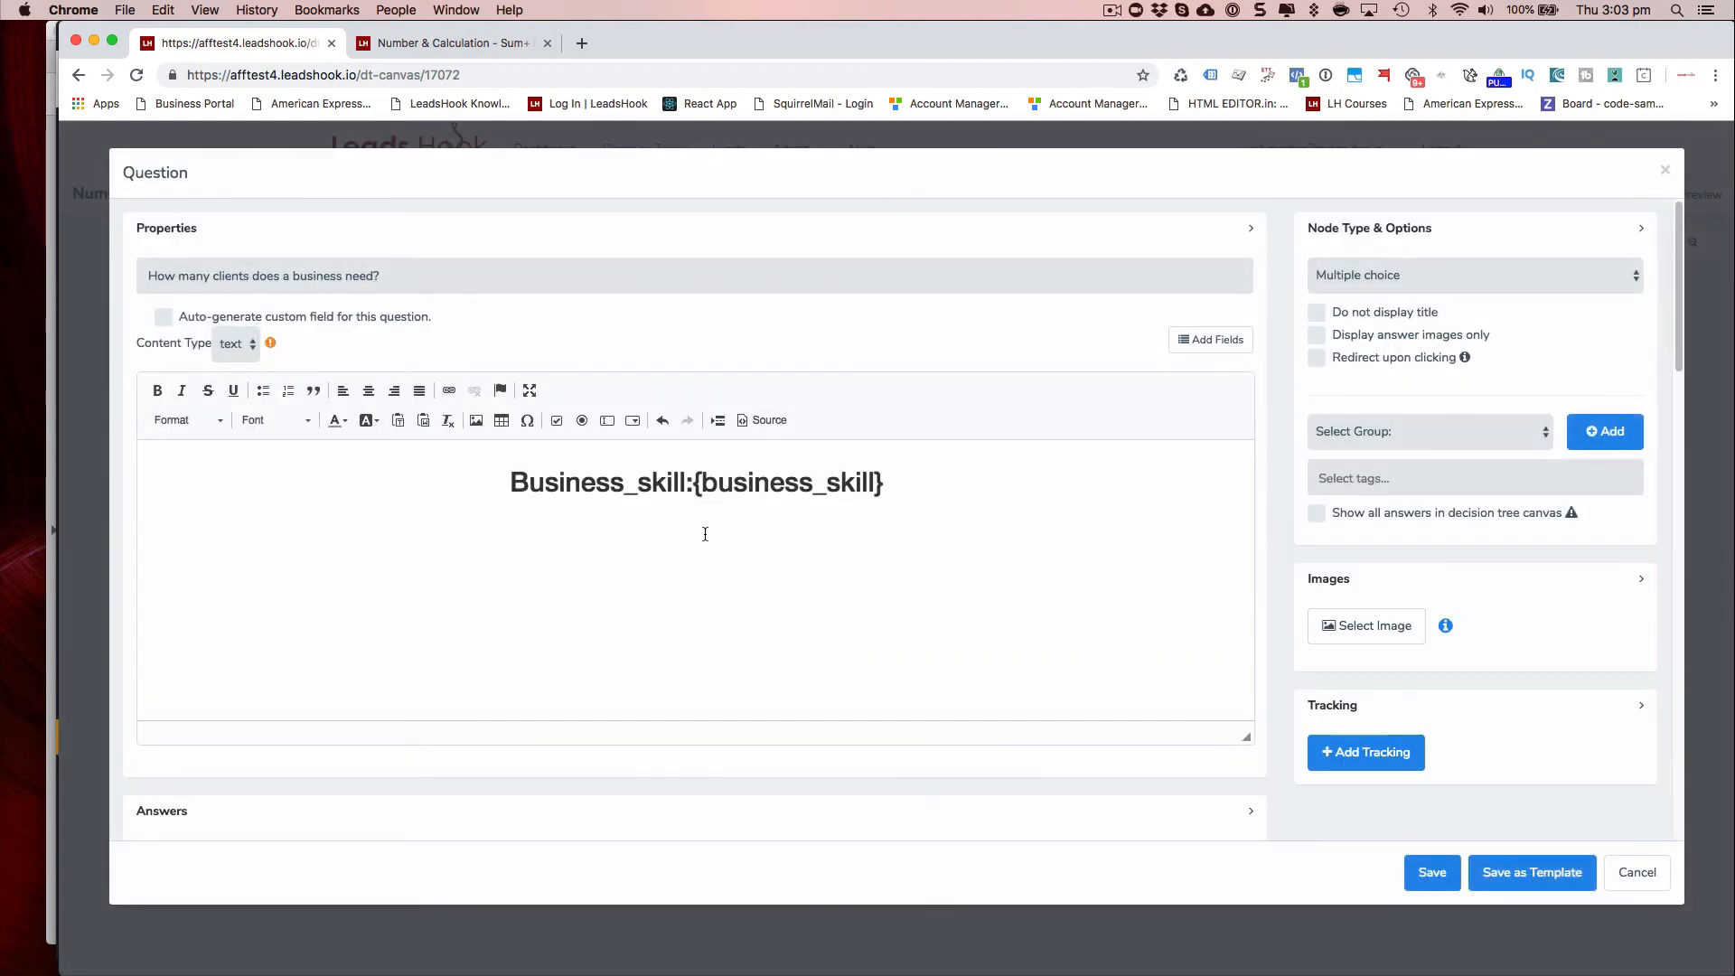
pyautogui.scroll(-15, 704, 534)
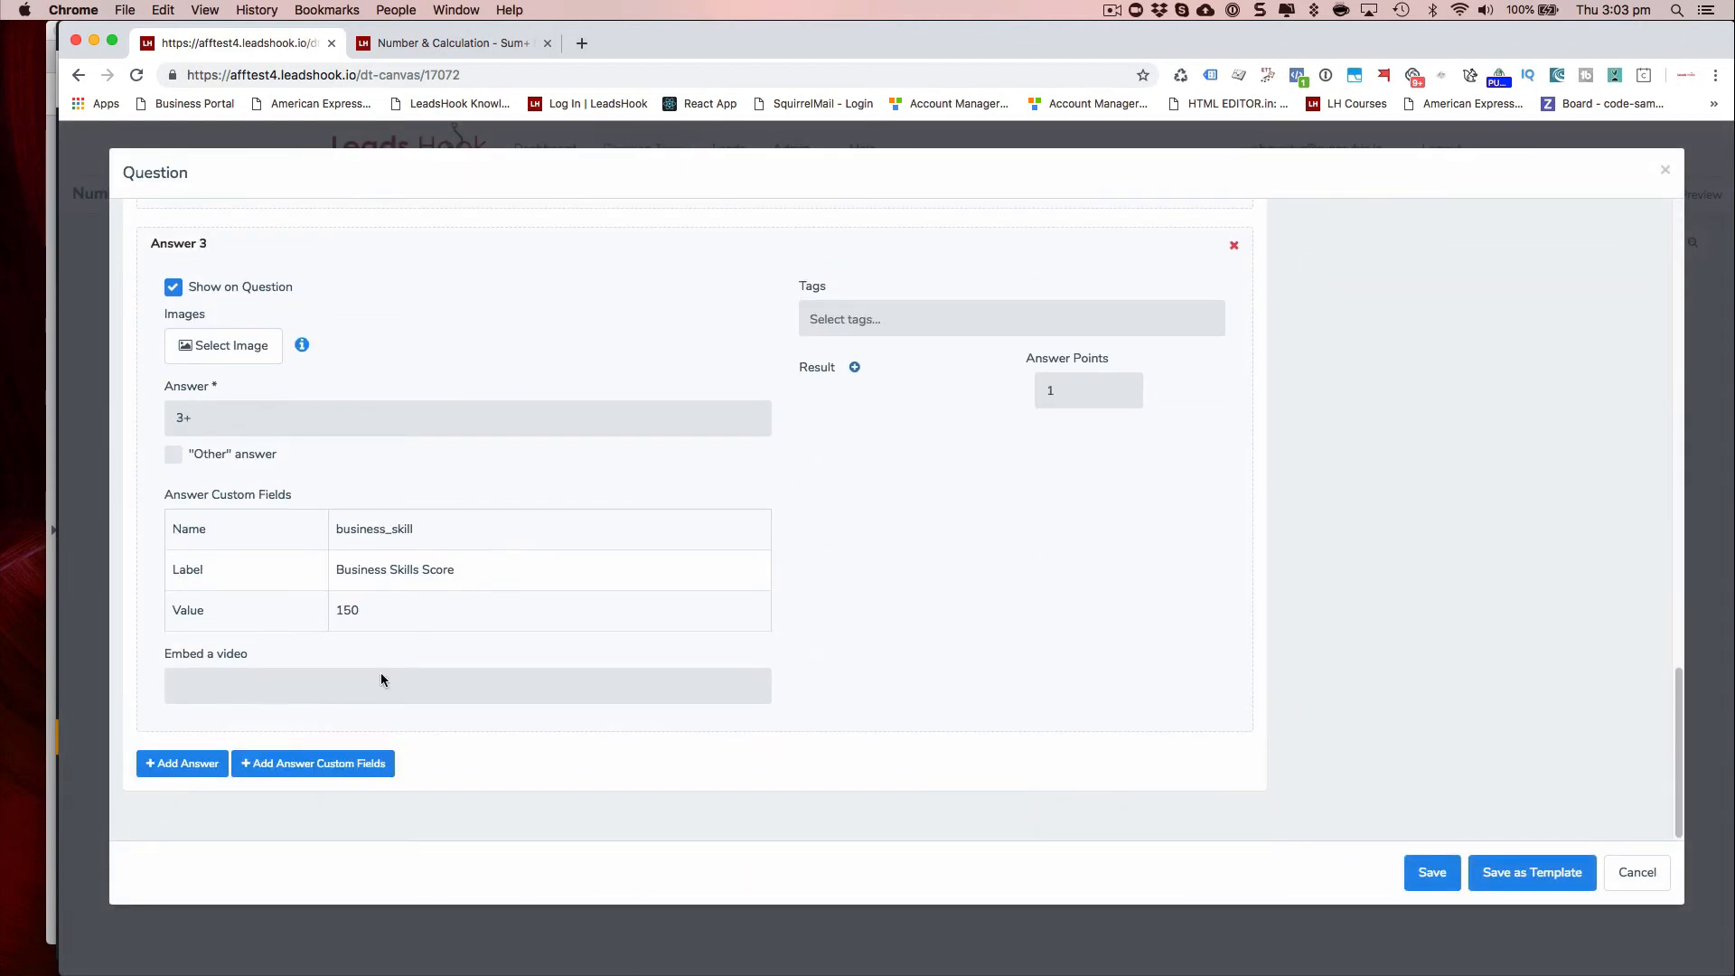
pyautogui.click(328, 764)
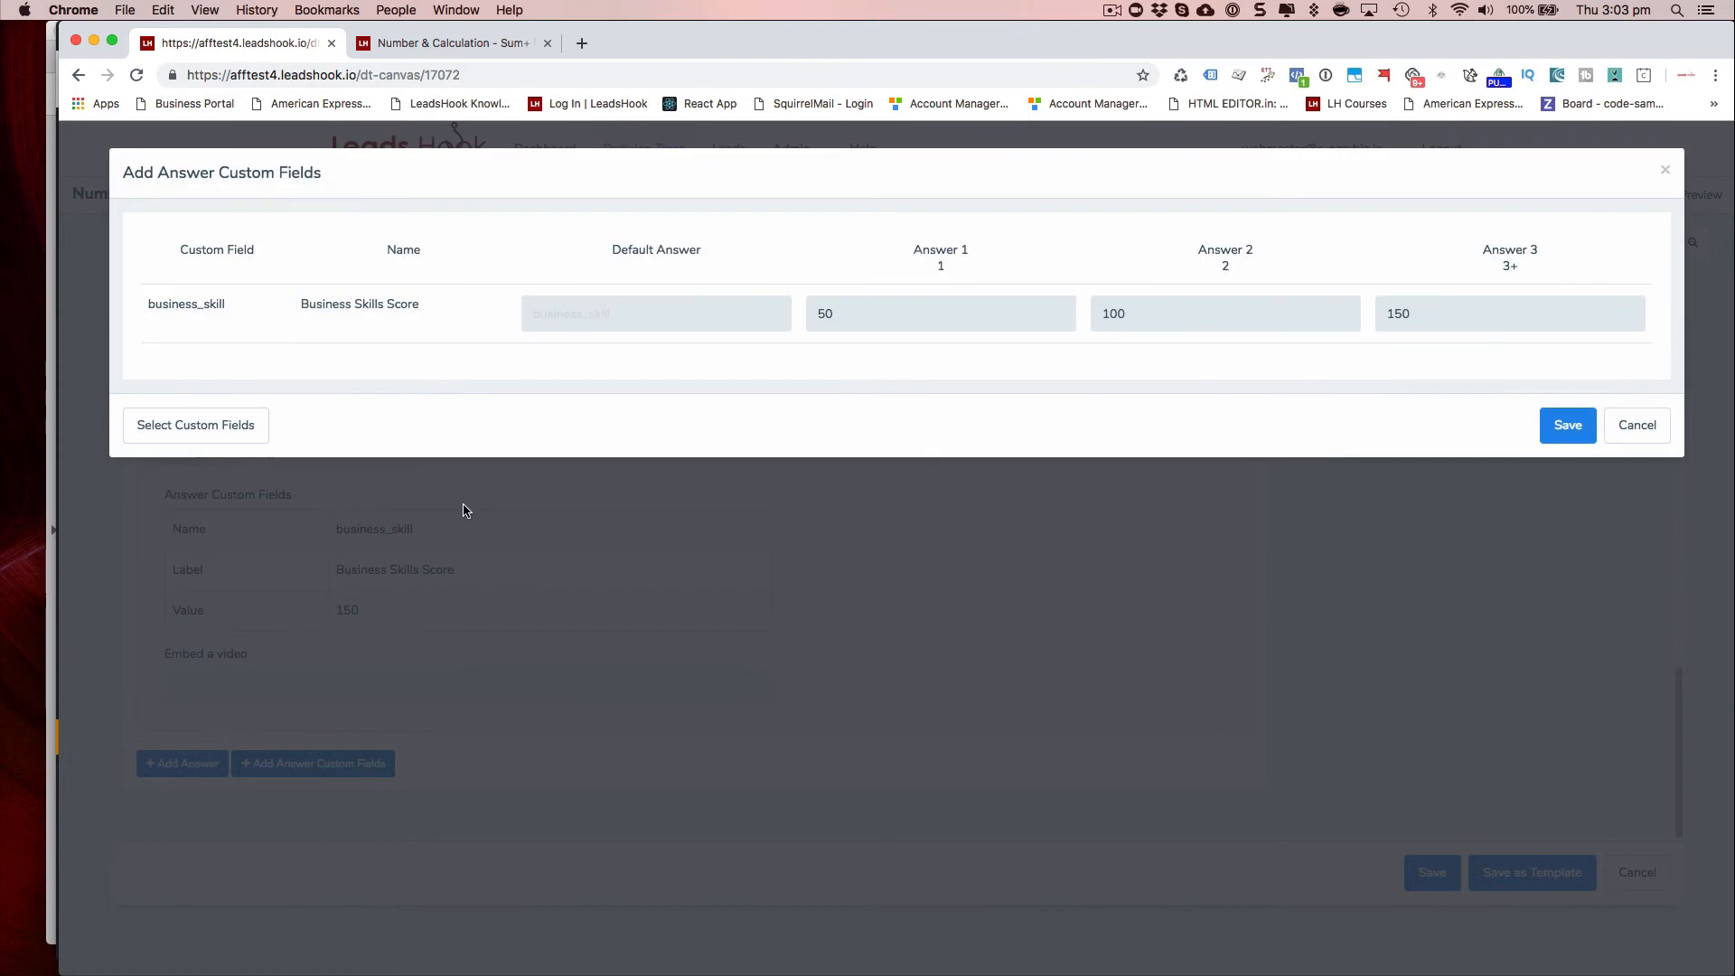
pyautogui.moveTo(228, 300); pyautogui.dragTo(133, 311)
pyautogui.click(240, 306)
pyautogui.moveTo(236, 304); pyautogui.dragTo(147, 305)
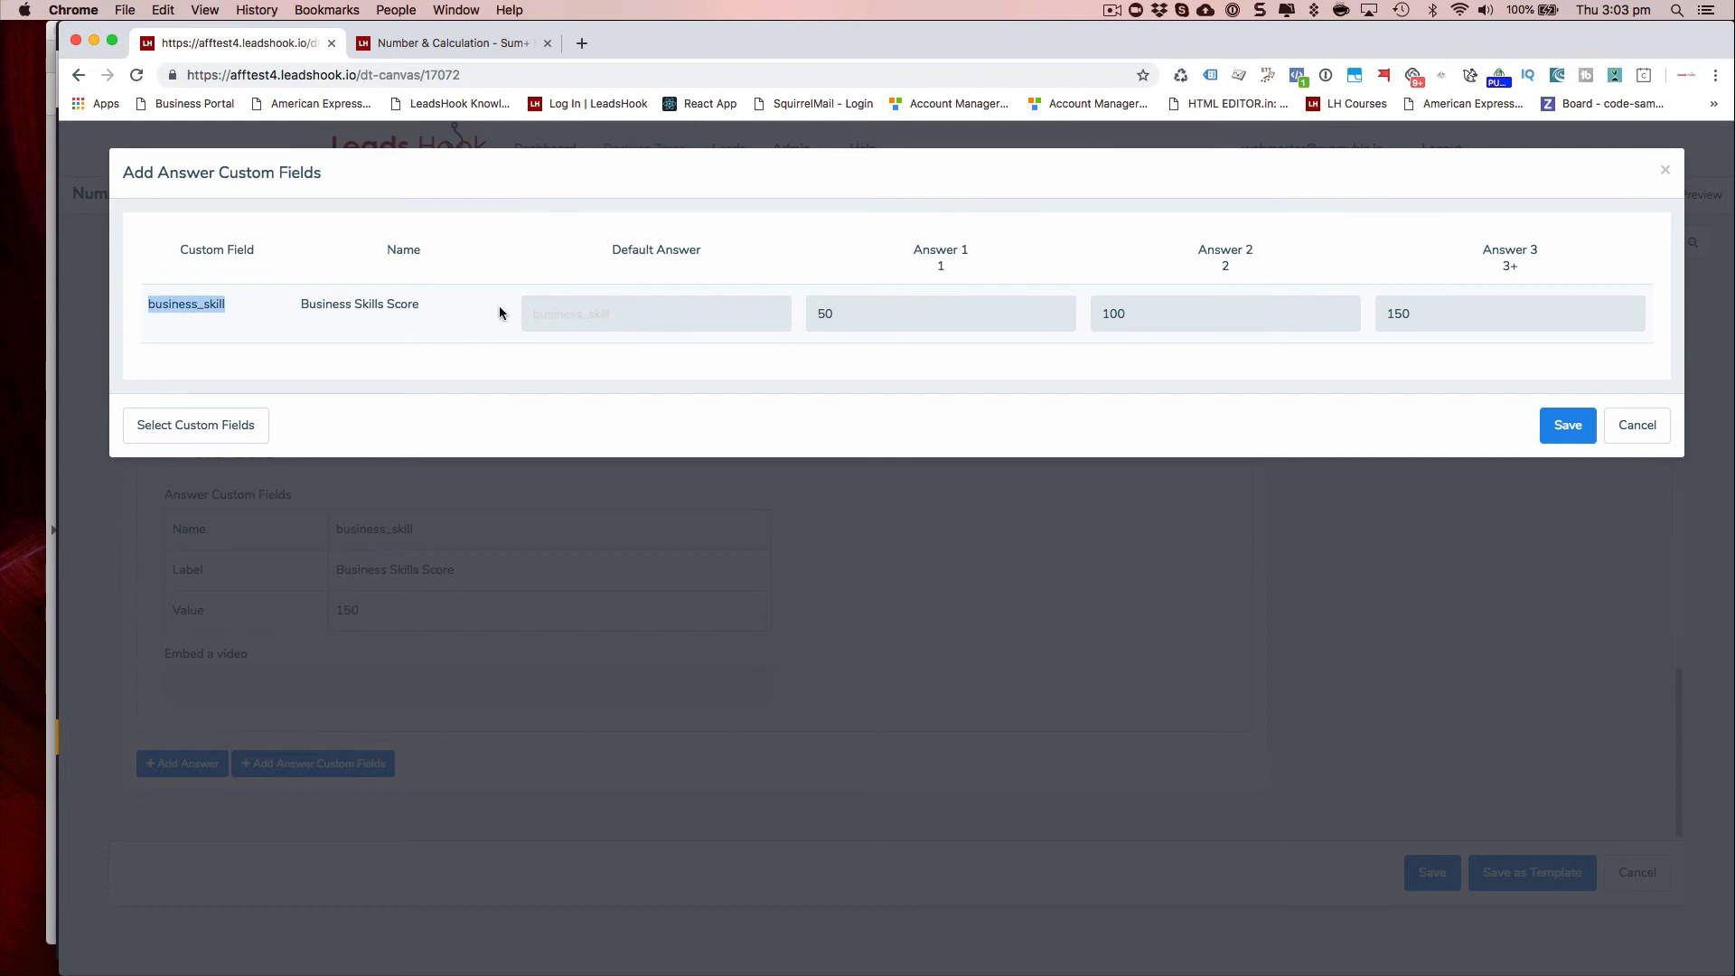
pyautogui.click(1632, 440)
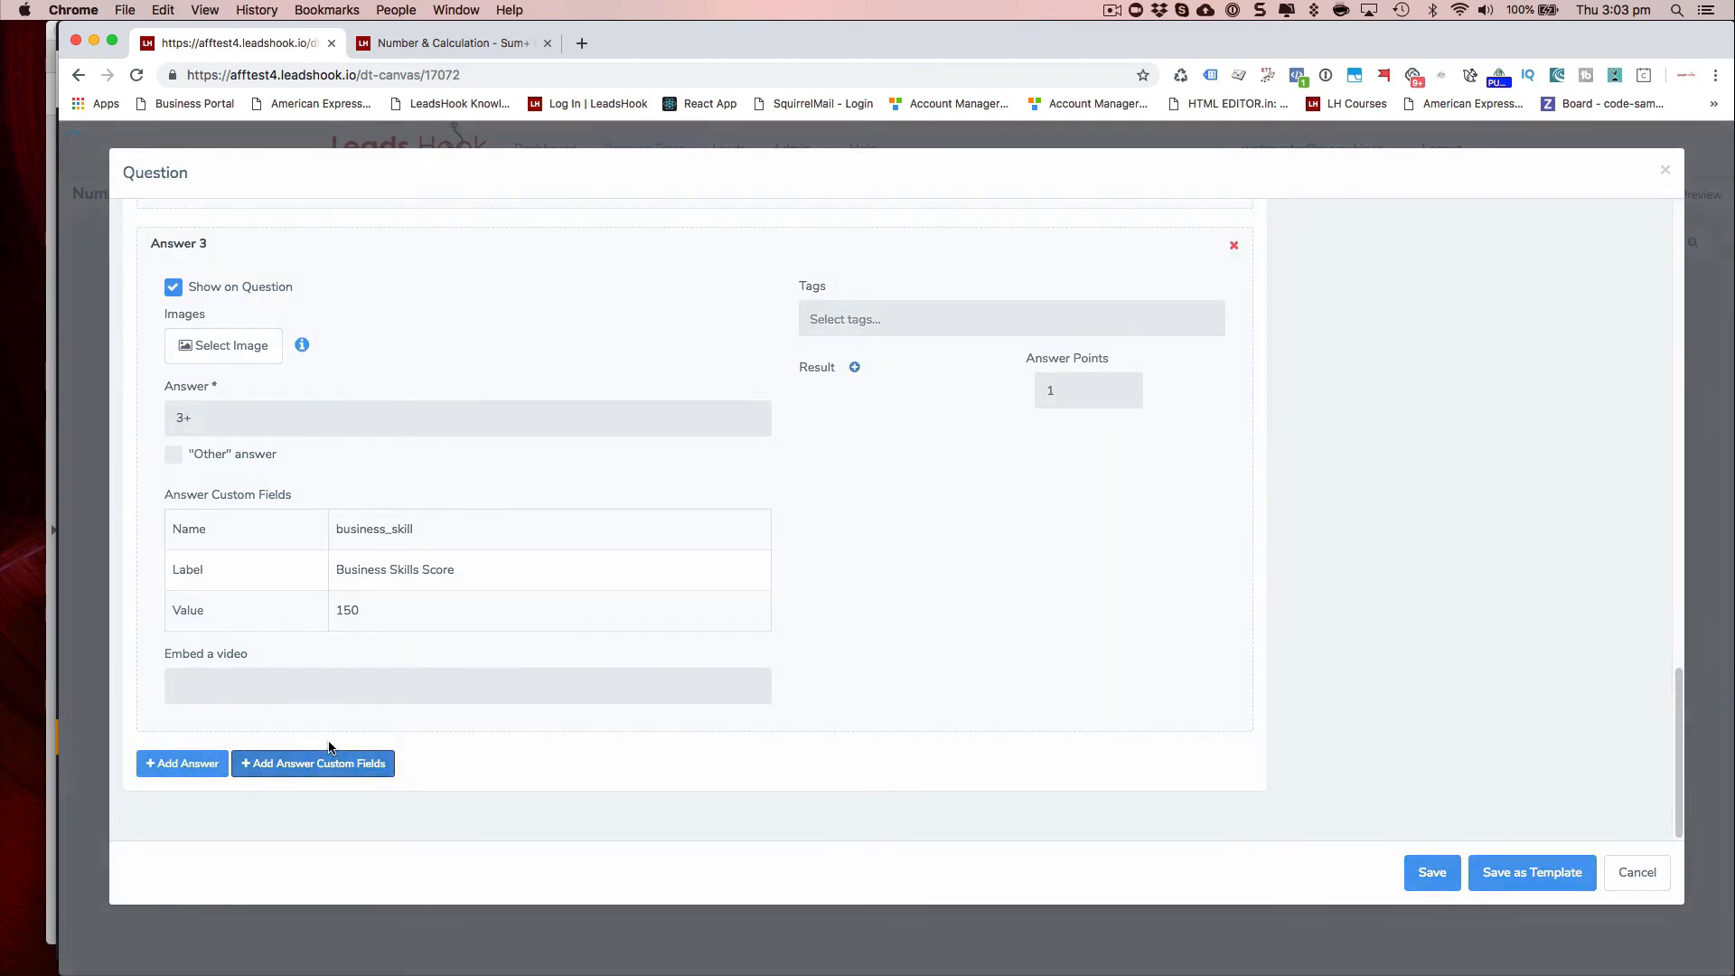
# Close the clients question, then review the business_skill values for True and False in "Employee training is necessary" without changing them.
pyautogui.click(1618, 874)
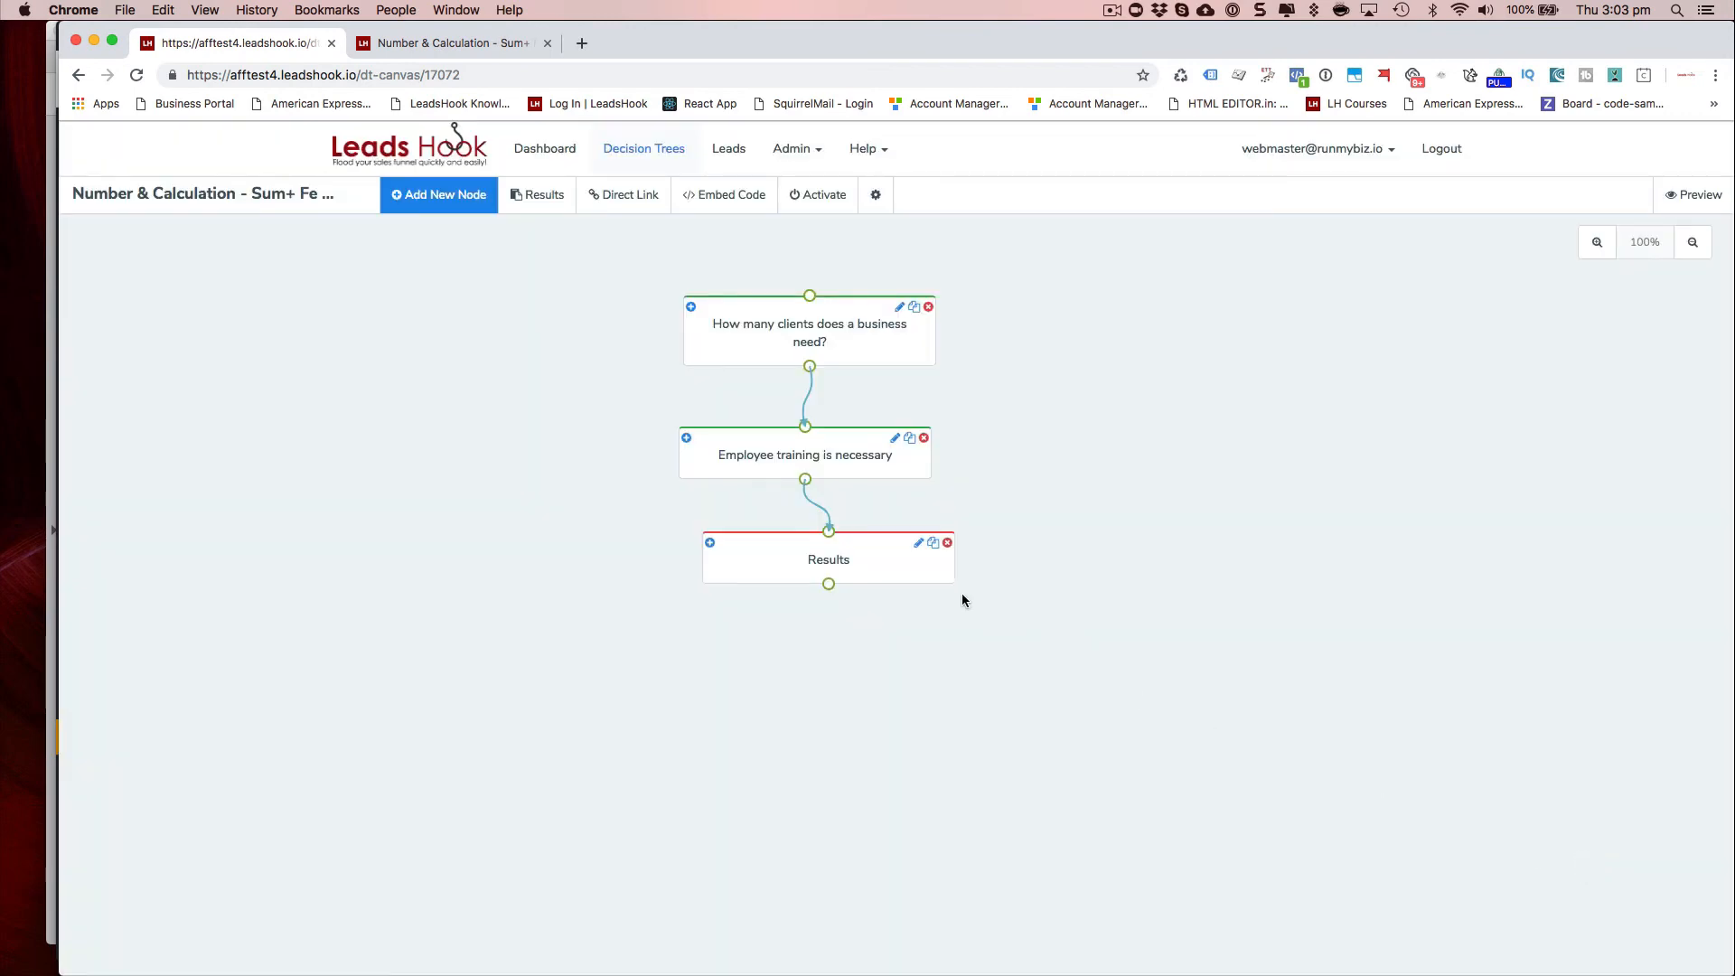
pyautogui.click(829, 460)
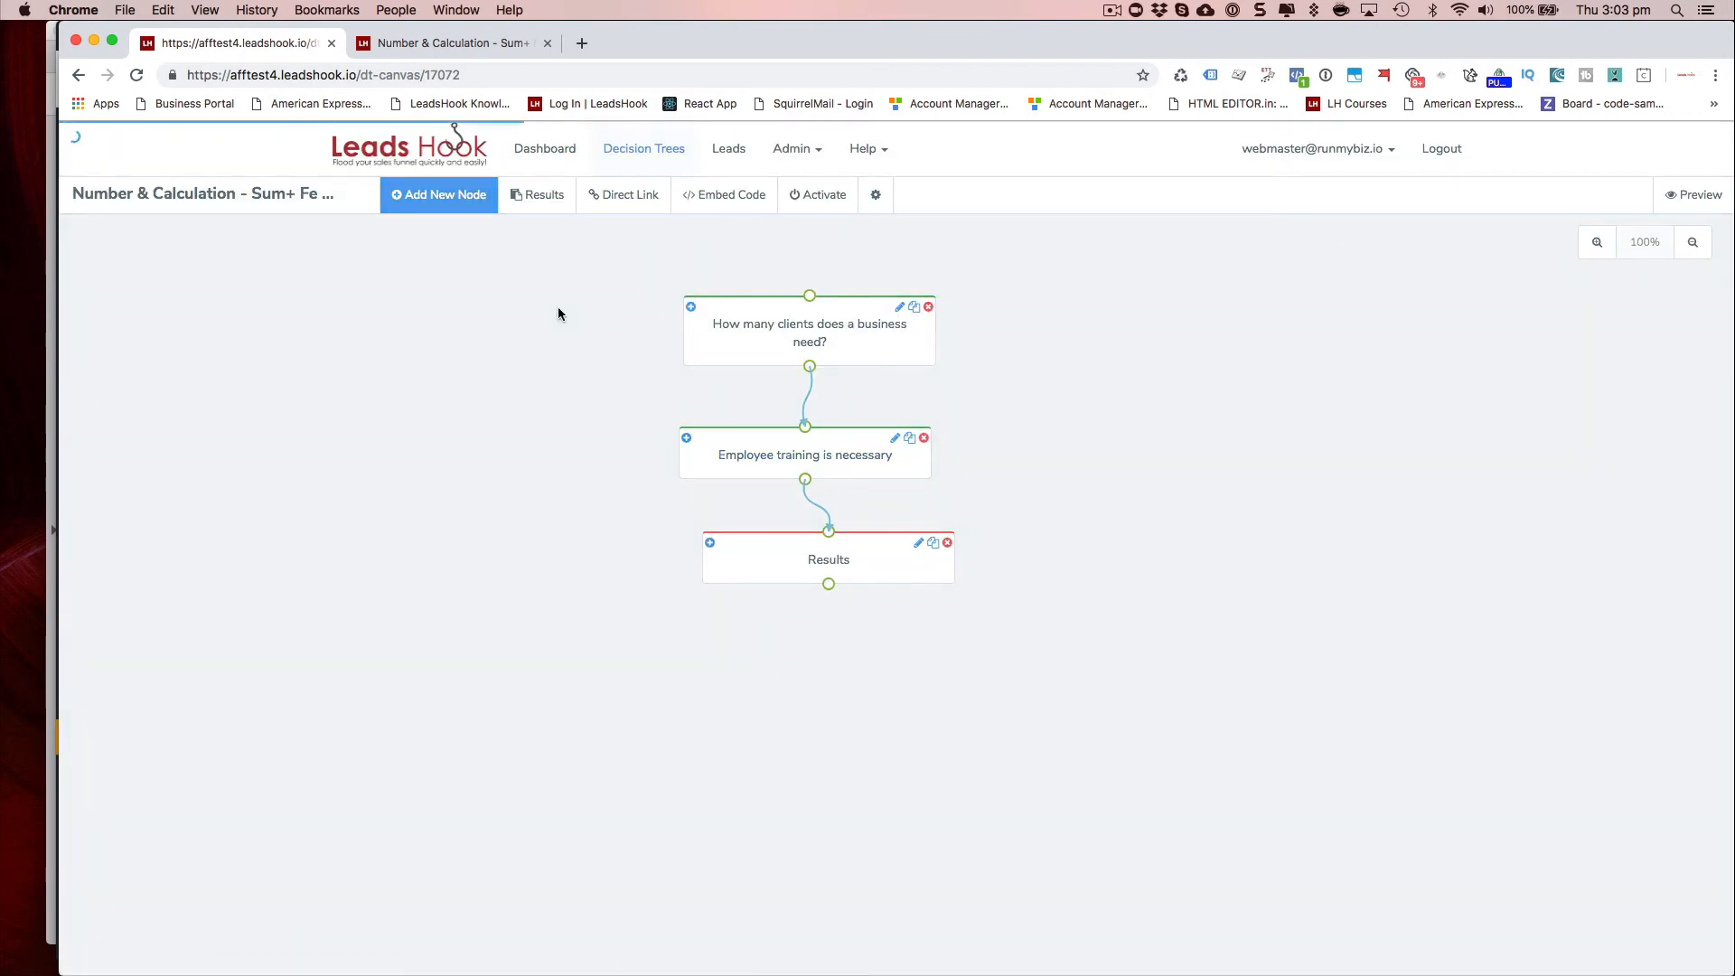
pyautogui.scroll(-15, 465, 648)
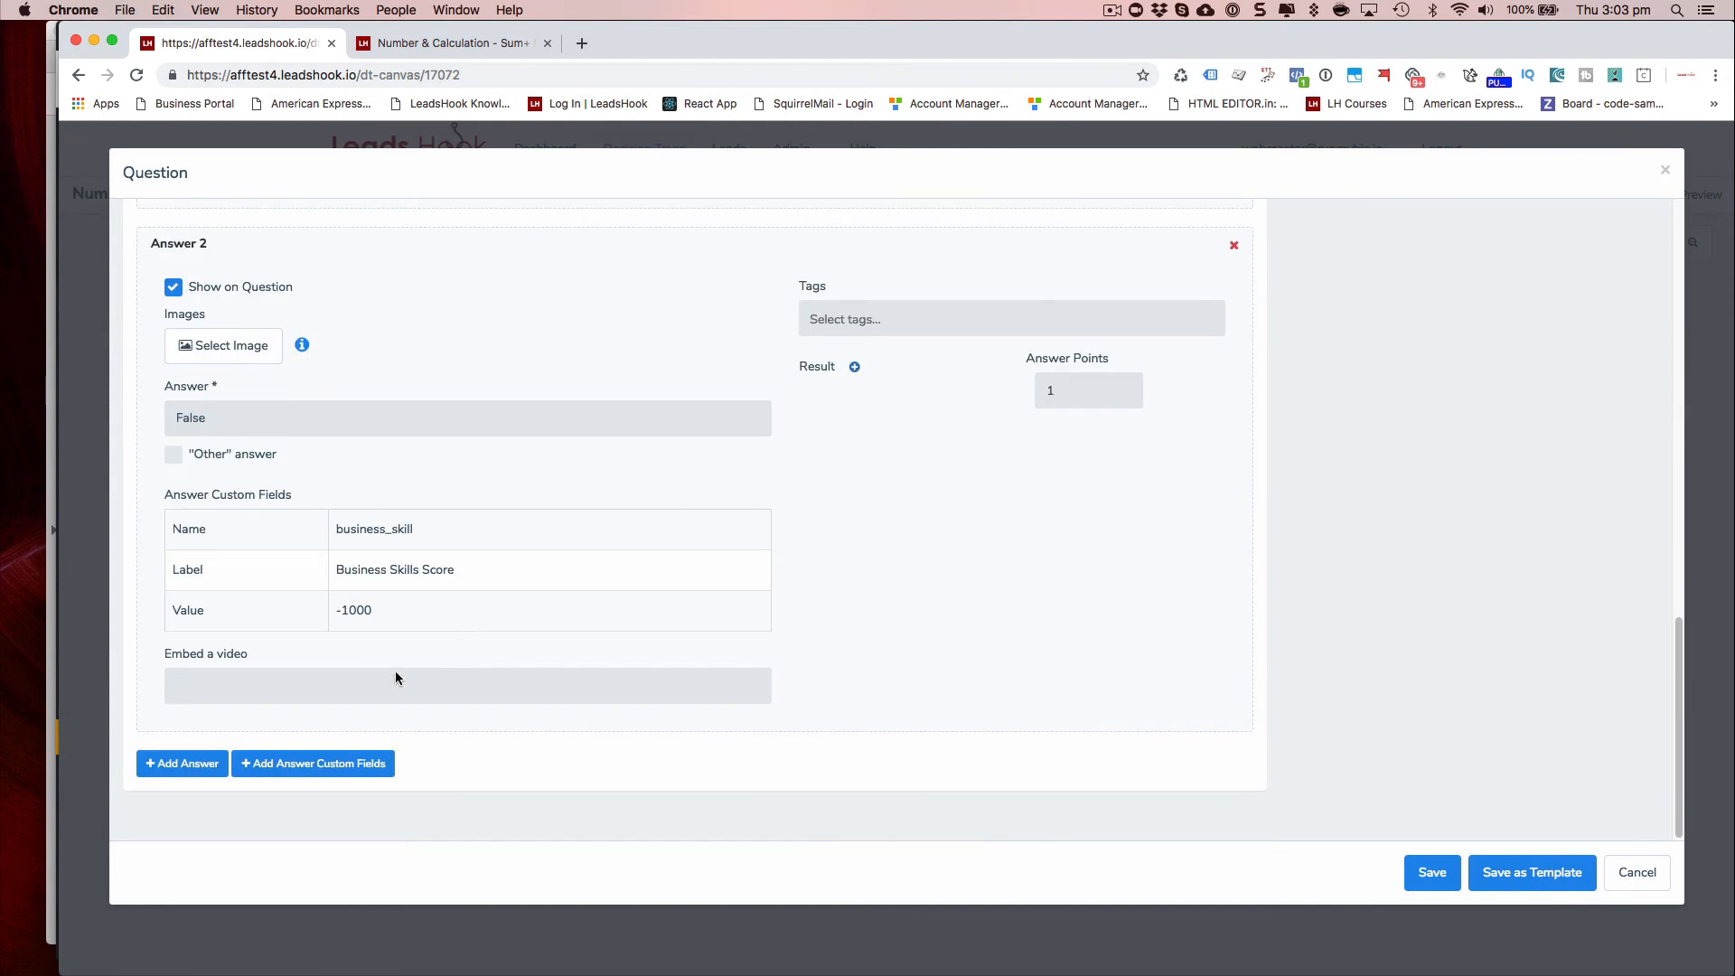
pyautogui.click(322, 785)
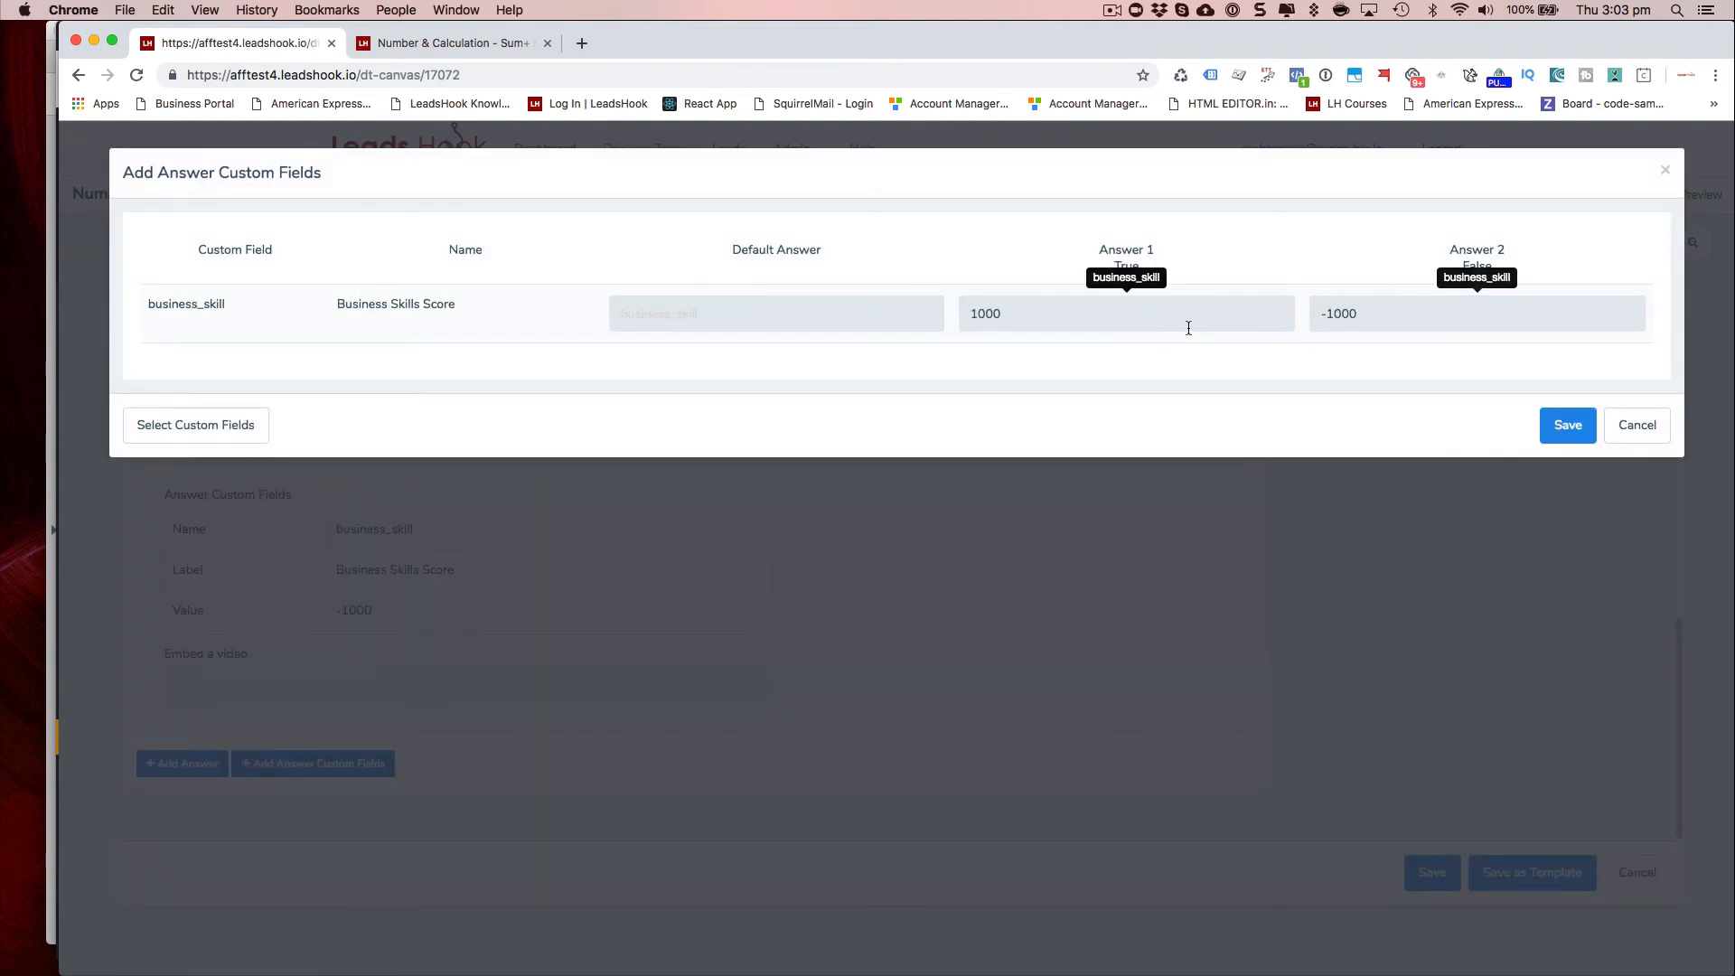
pyautogui.doubleClick(1037, 315)
pyautogui.doubleClick(1345, 309)
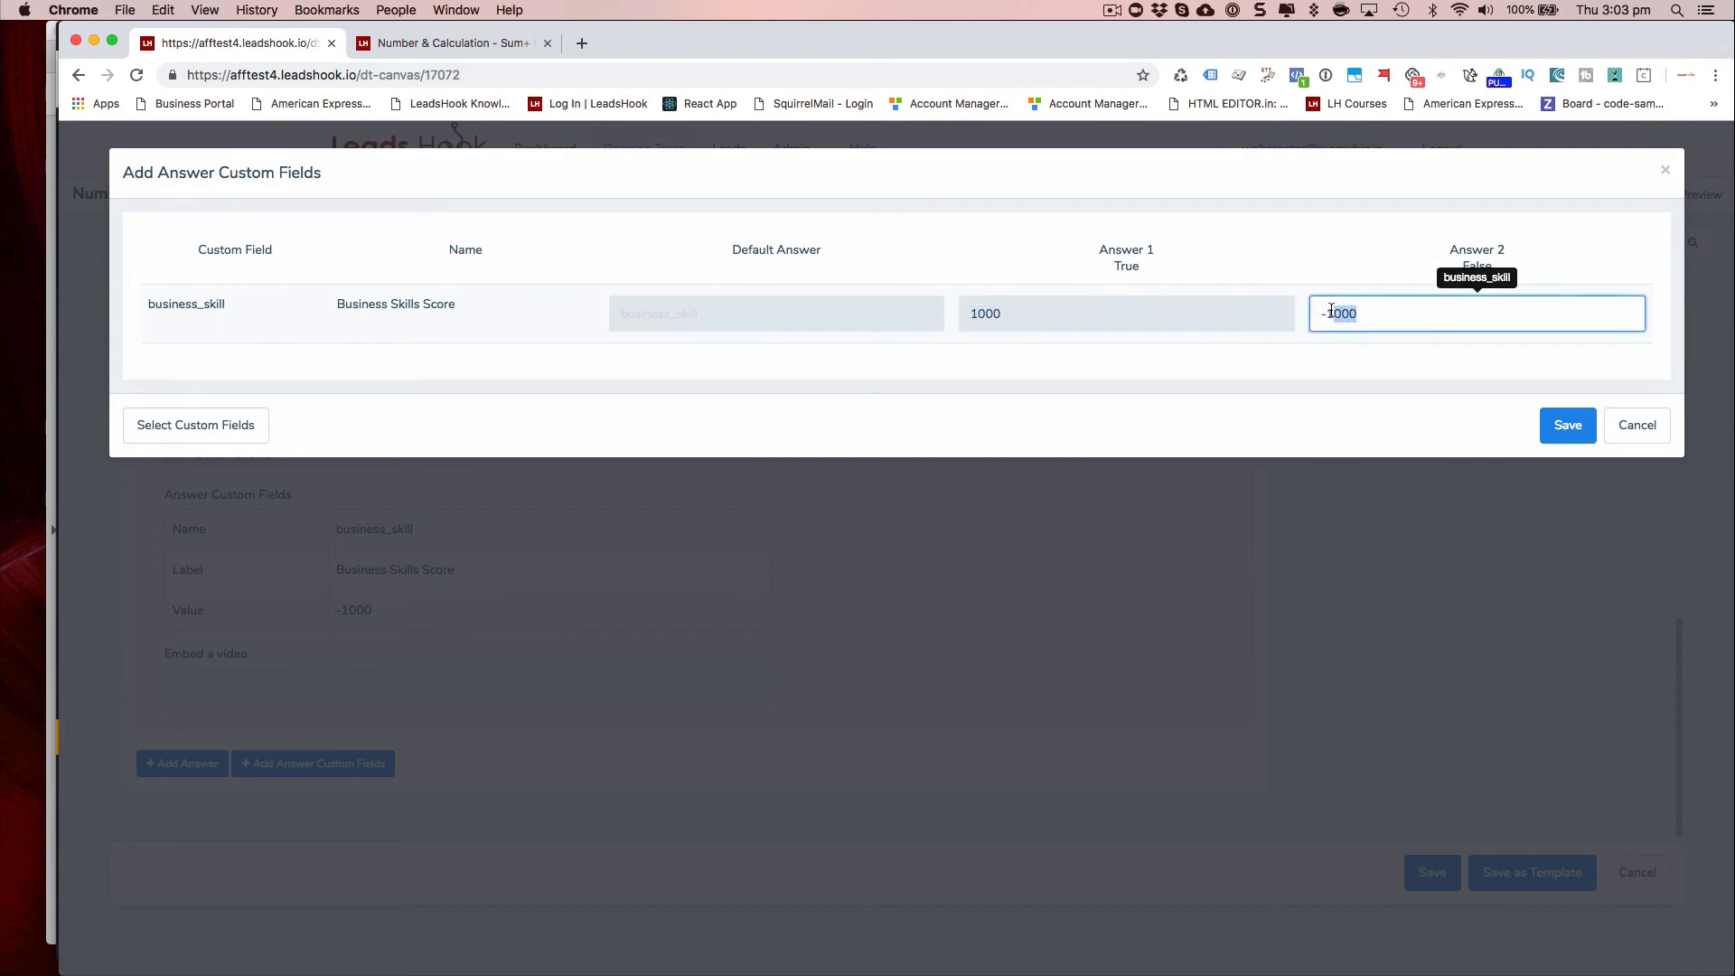
pyautogui.click(1629, 435)
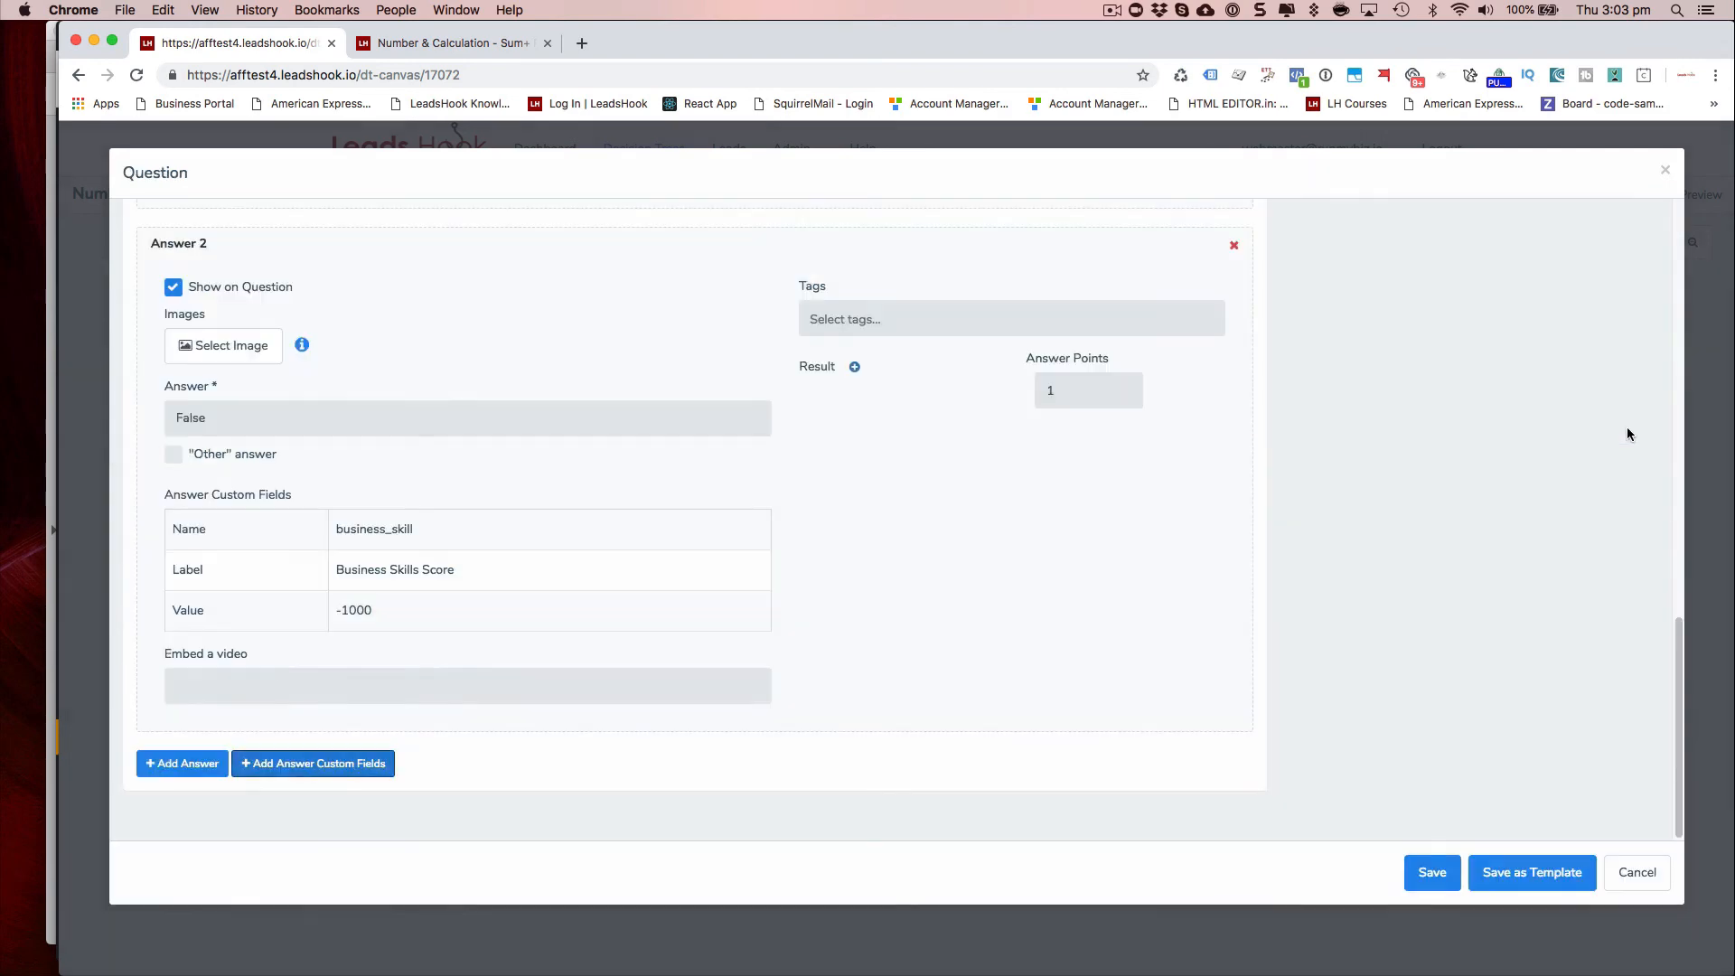
pyautogui.click(1631, 886)
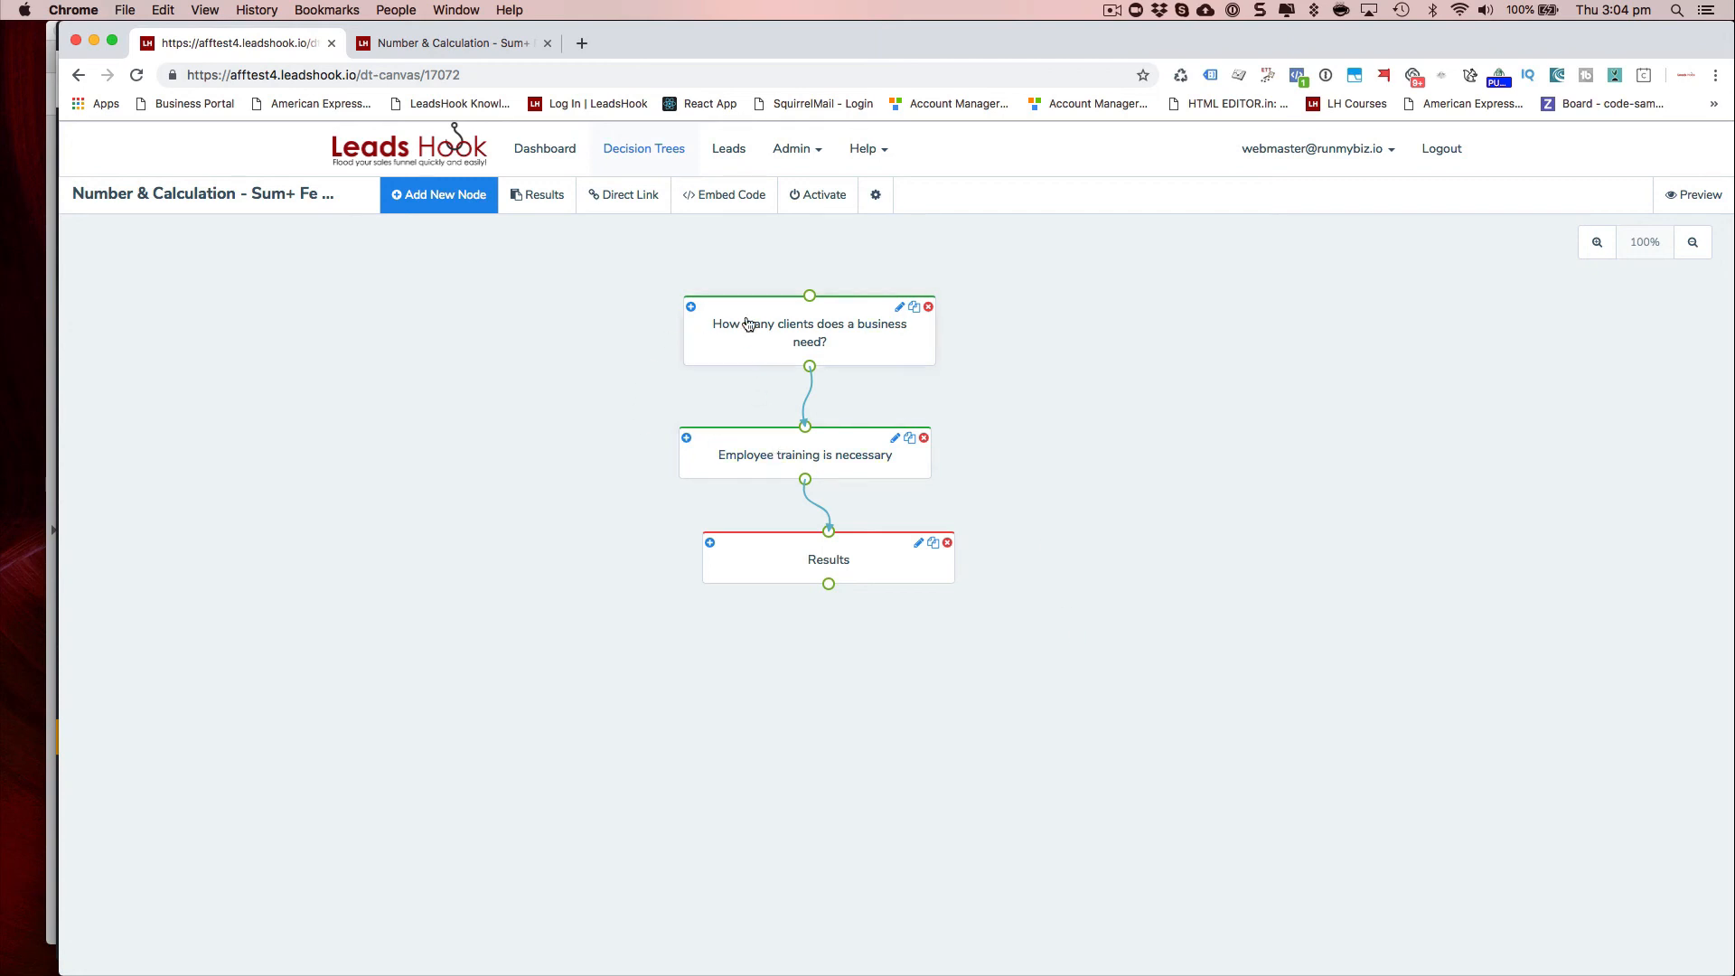
# Reopen the "Employee training is necessary" question to examine the business_skill placeholder in its content.
pyautogui.click(778, 457)
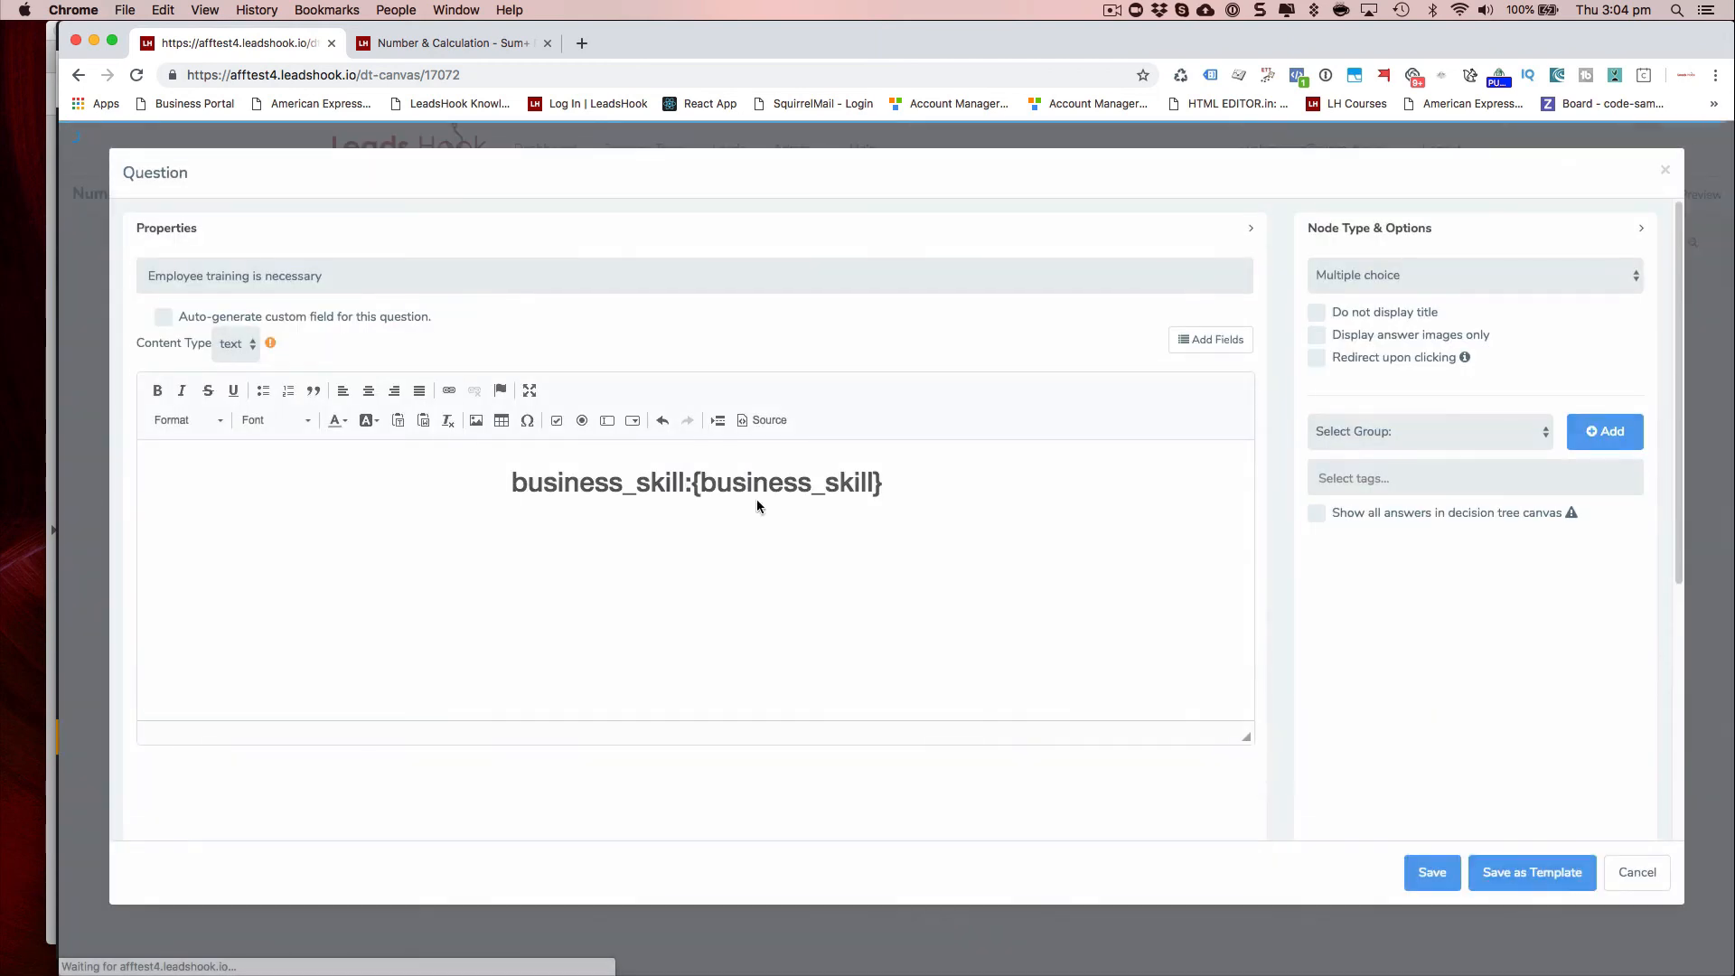
pyautogui.click(1624, 876)
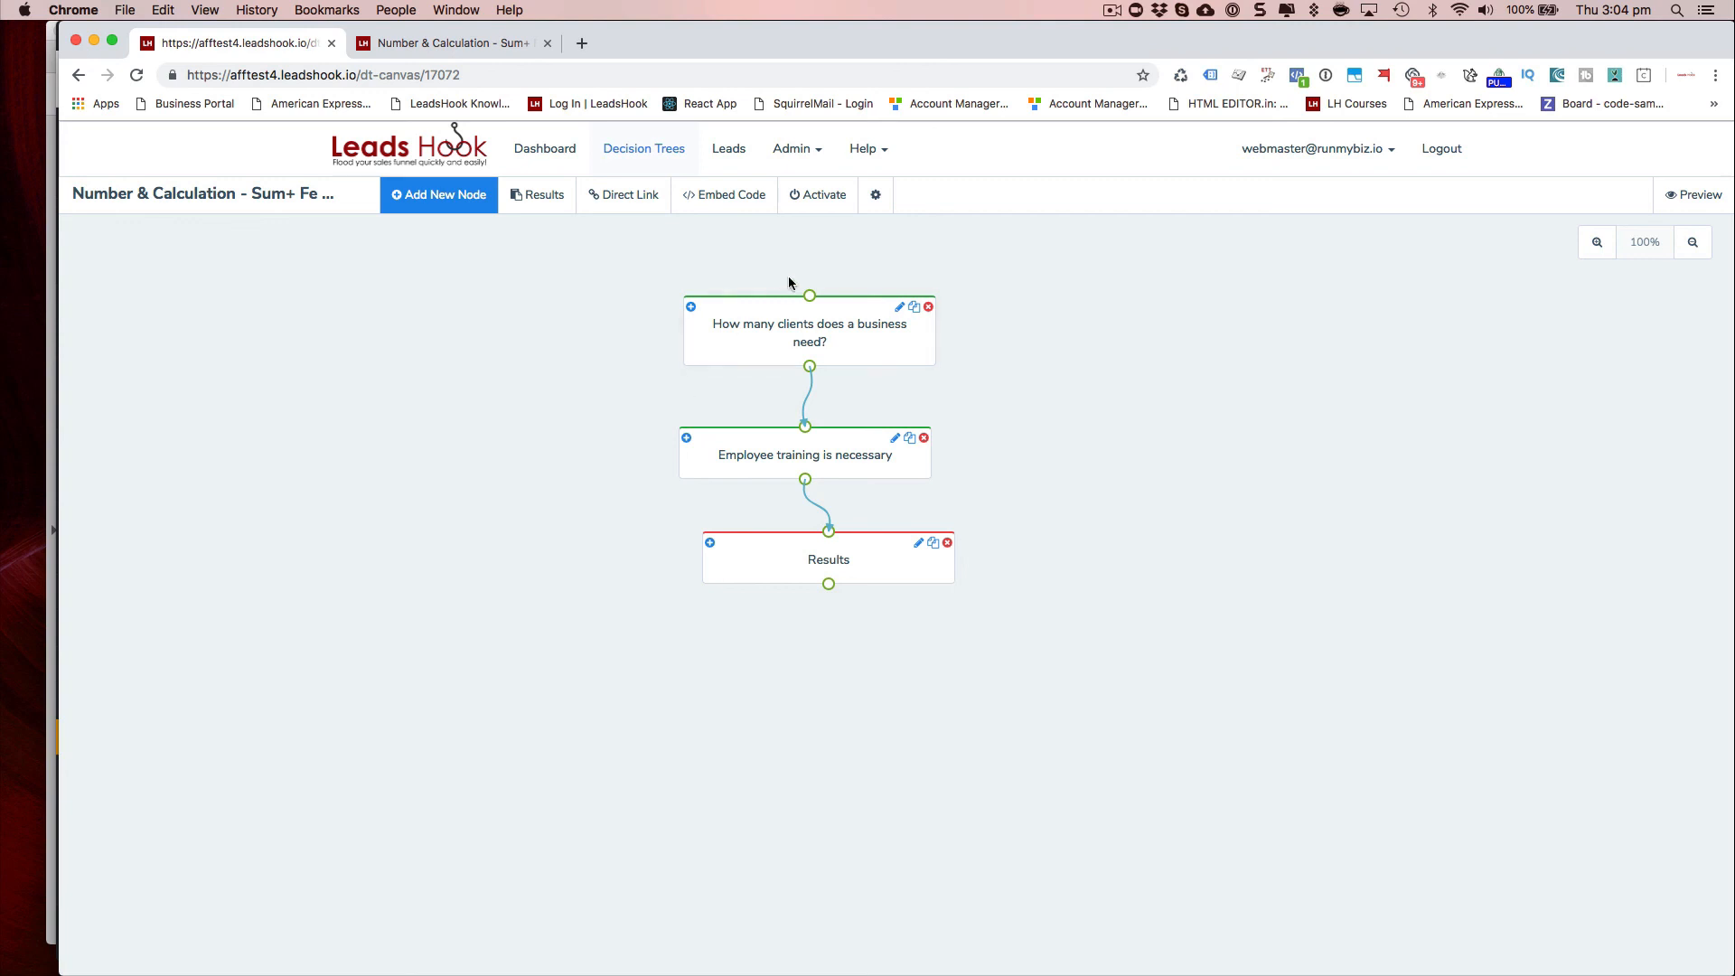
pyautogui.click(789, 458)
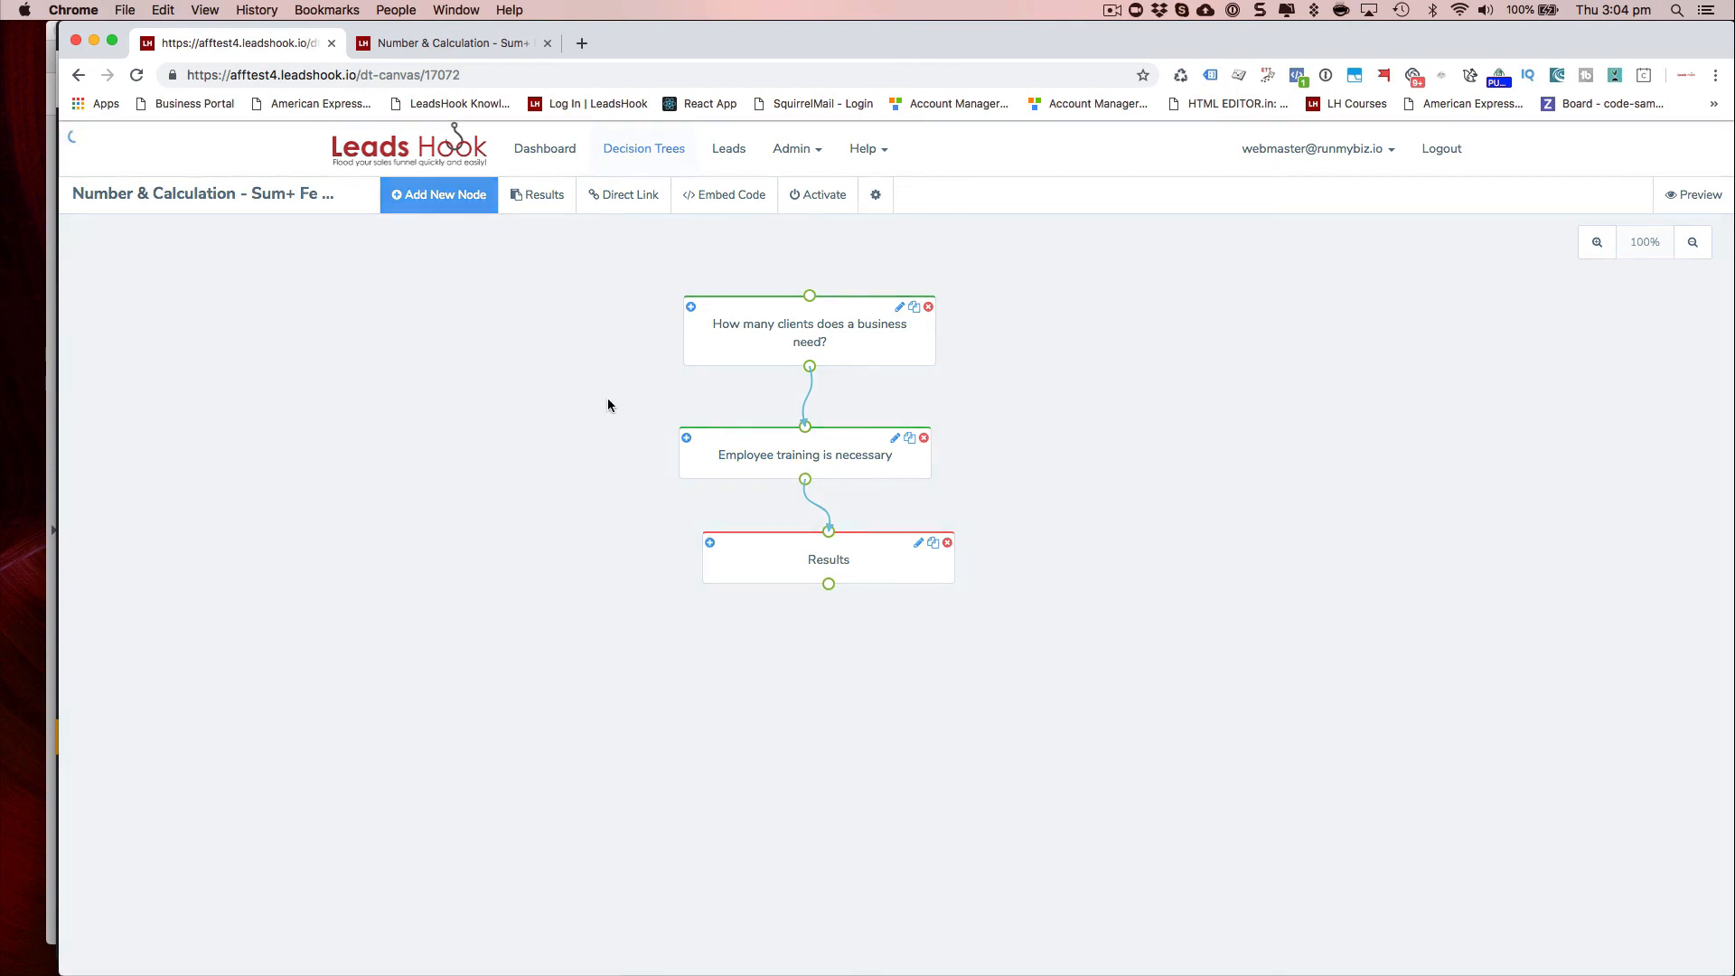